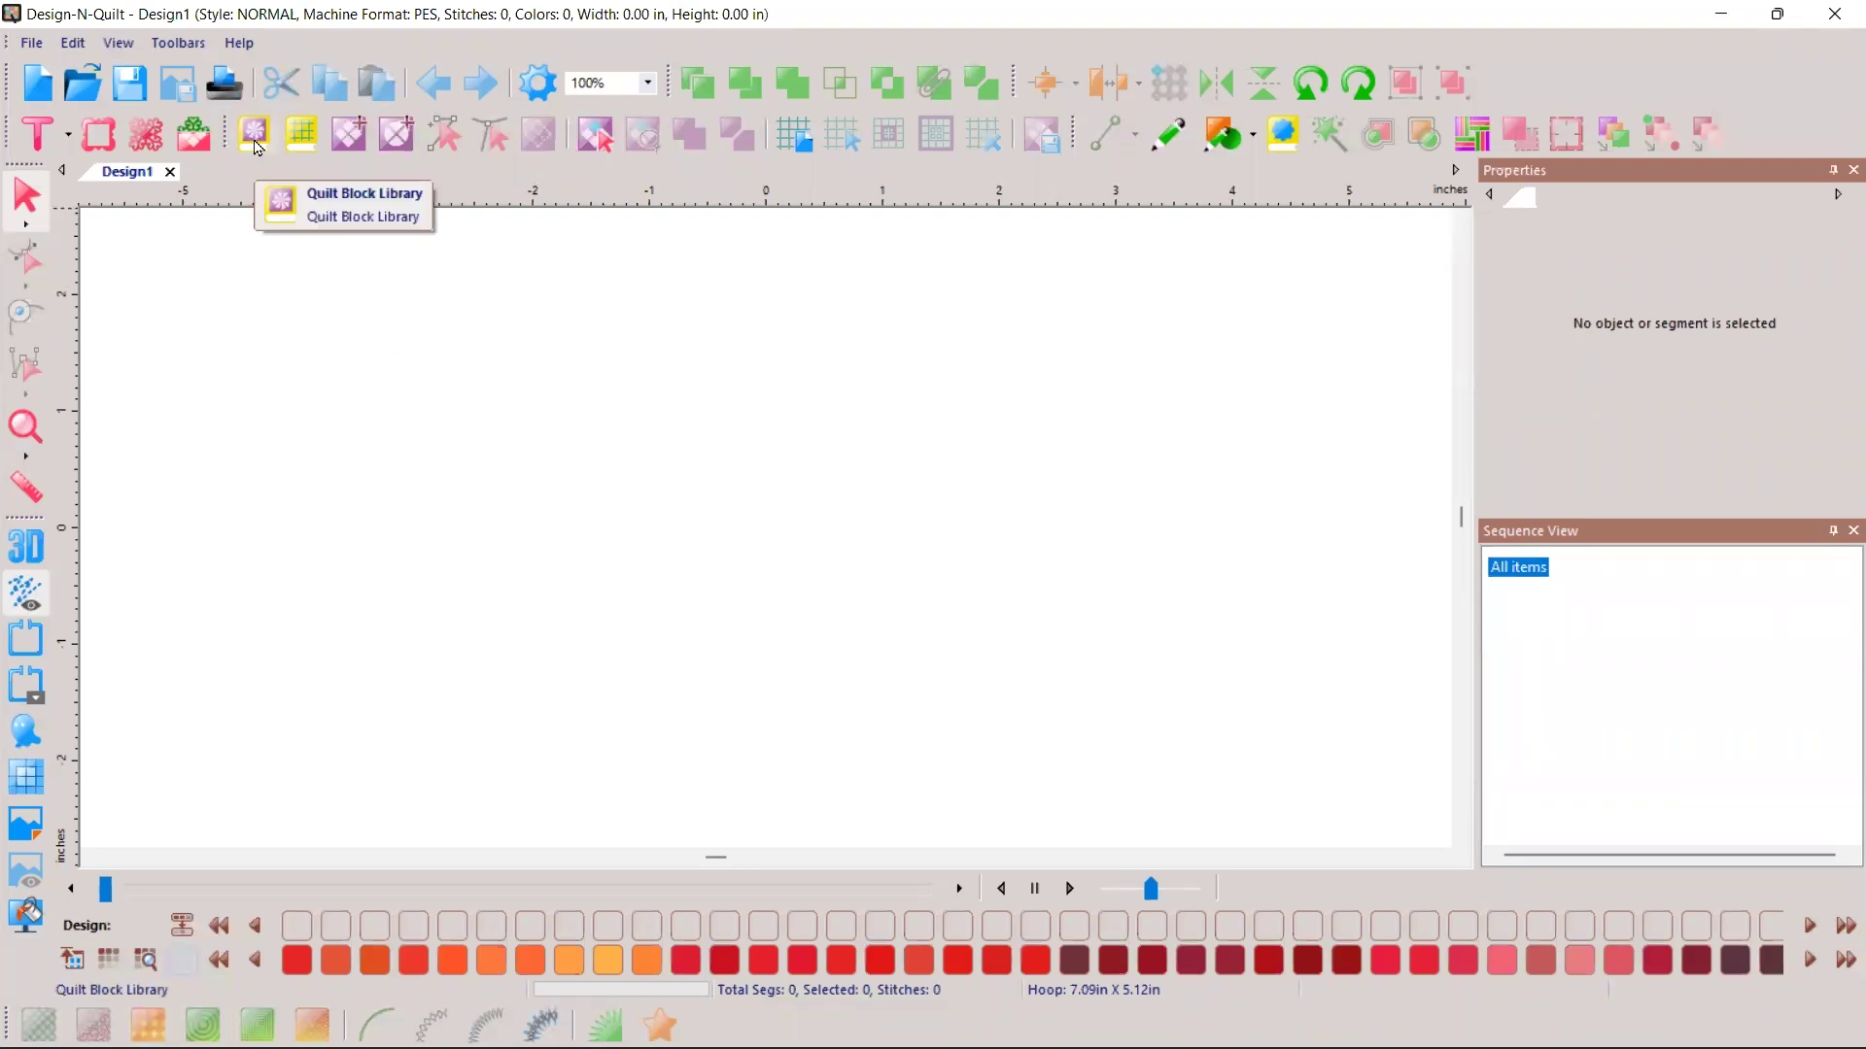
Step: Open the Diamond in a Square 005 block from the Diamond in a Square folder of the Quilt Block Library
left_click(256, 142)
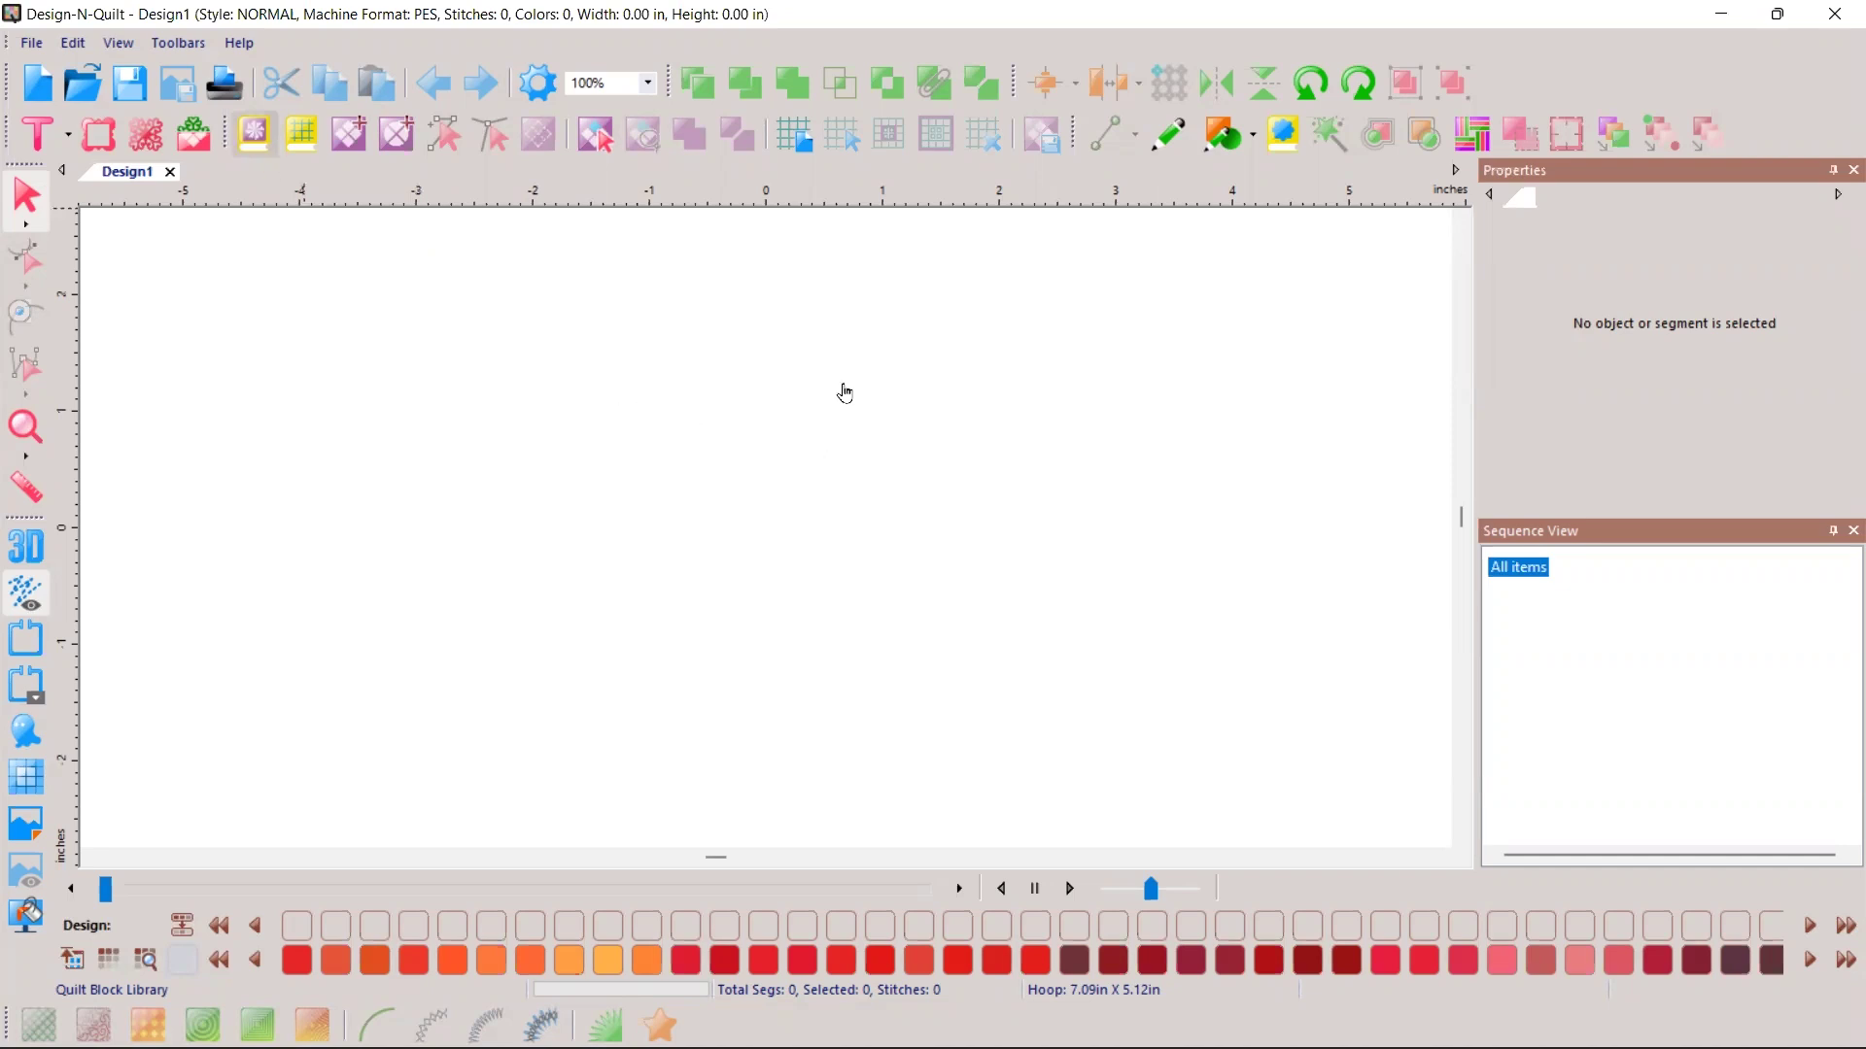
left_click(841, 321)
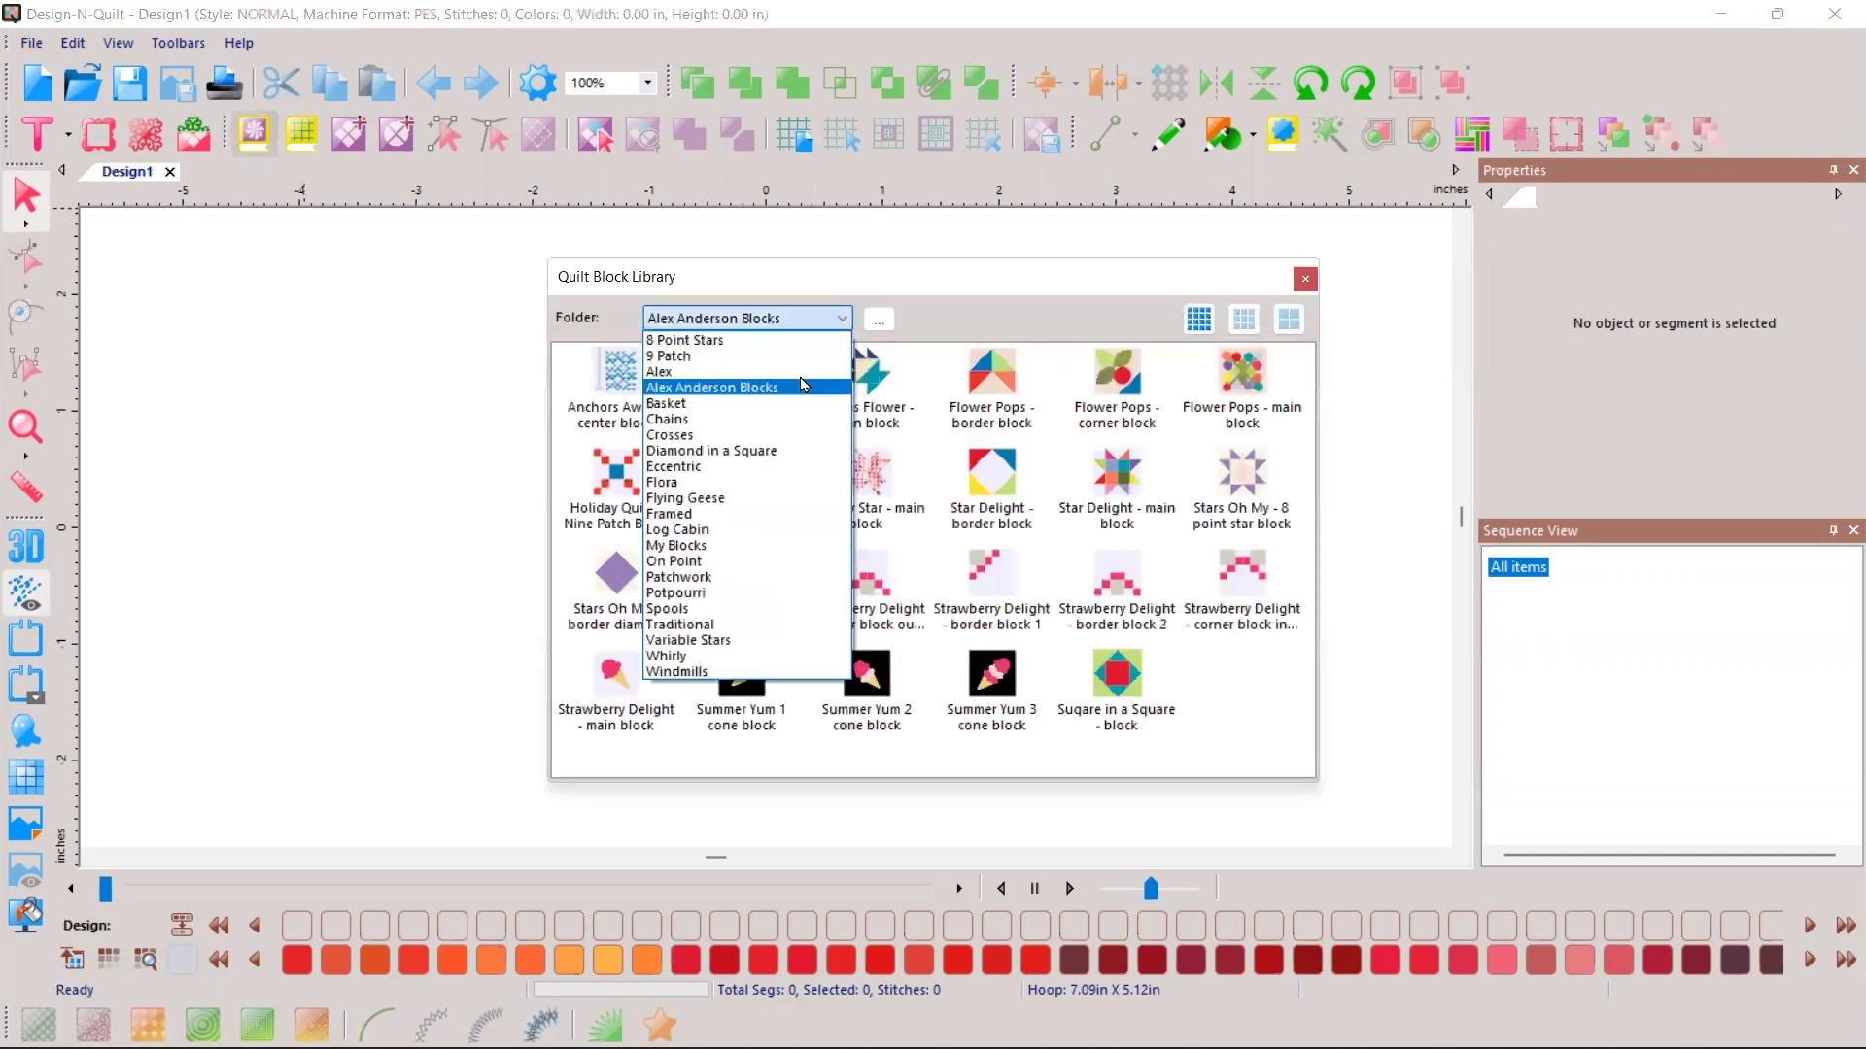
left_click(765, 451)
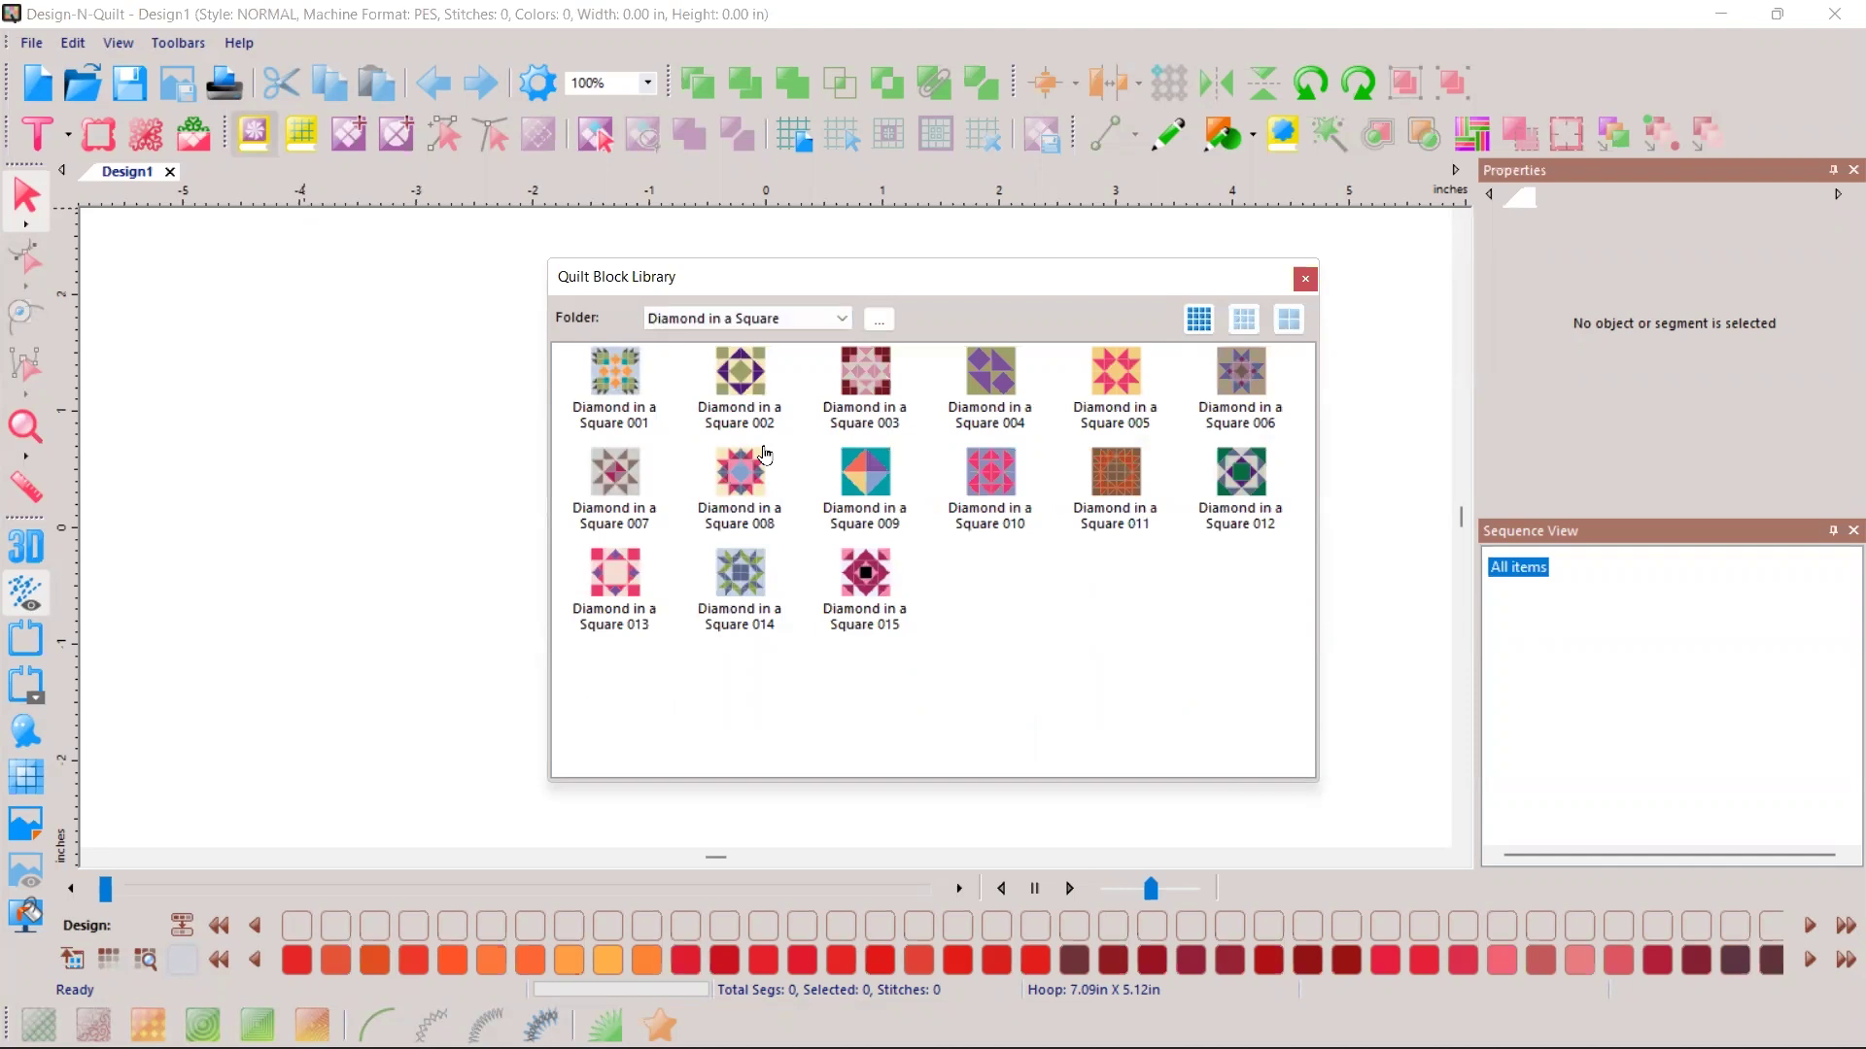
left_click(1124, 386)
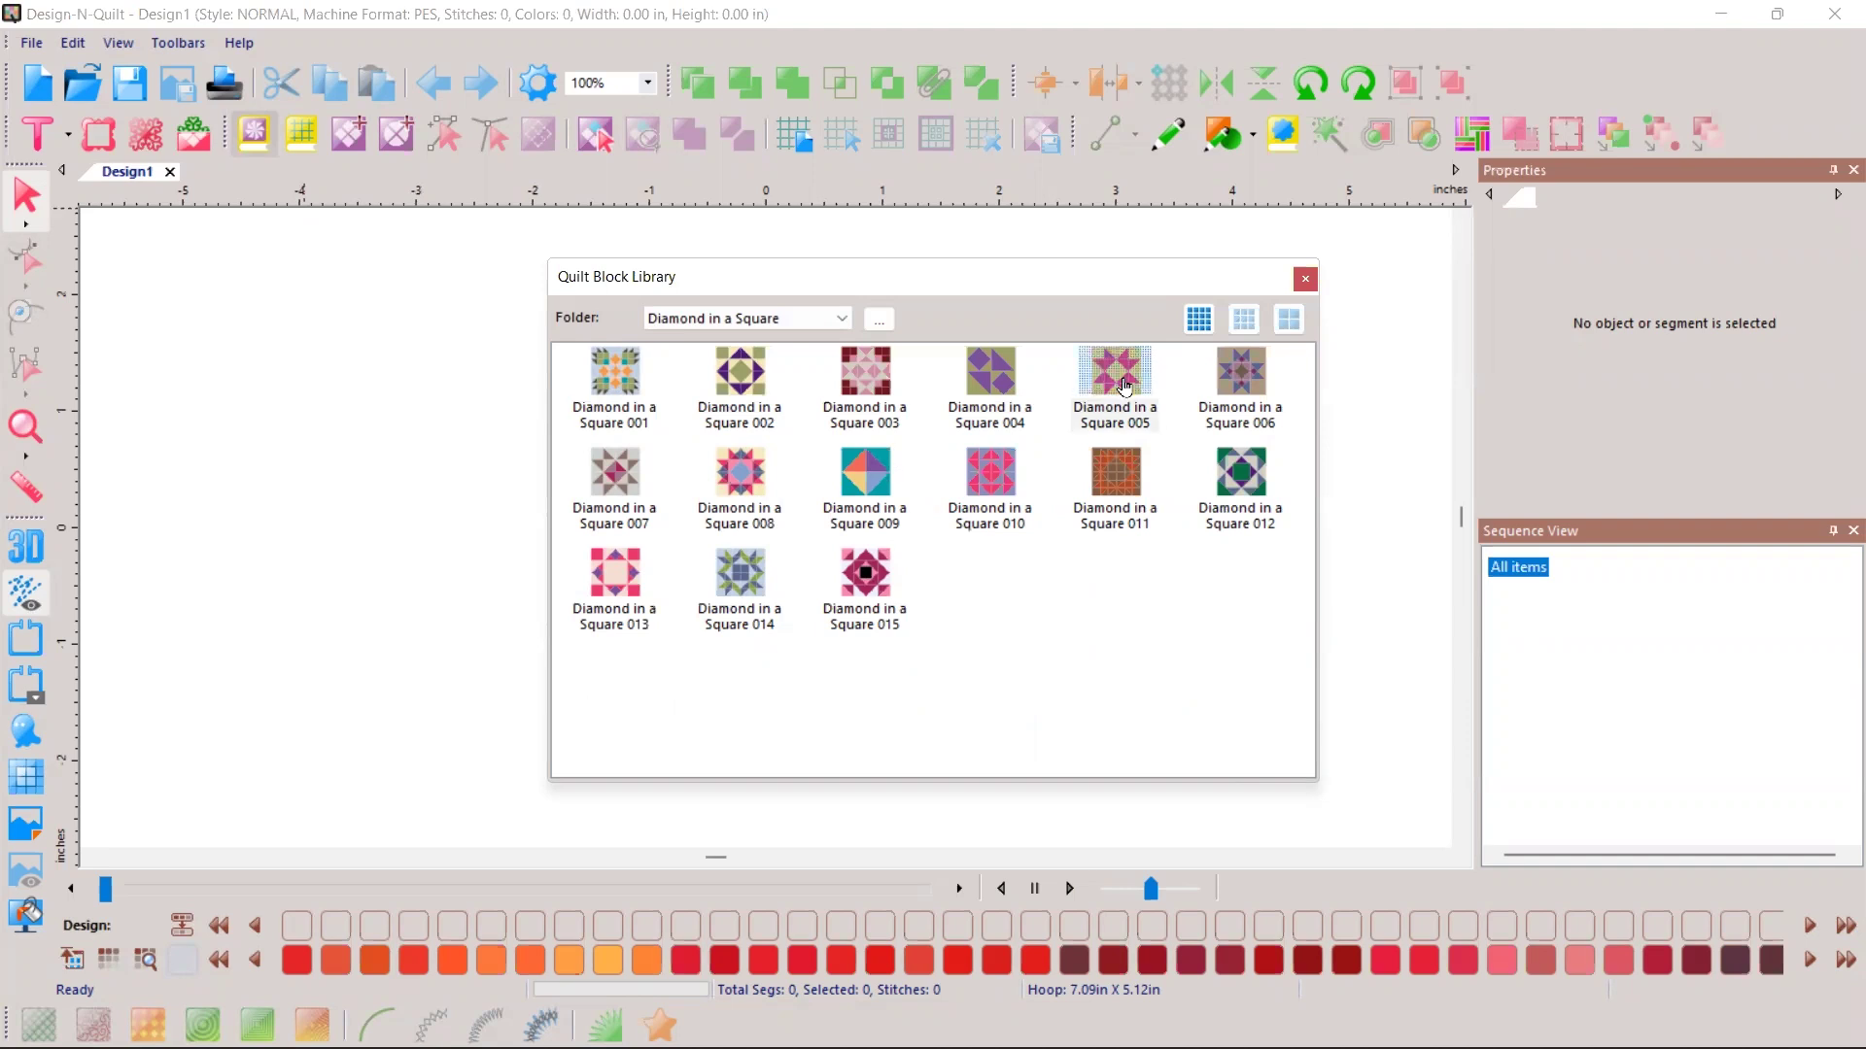
double_click(1125, 385)
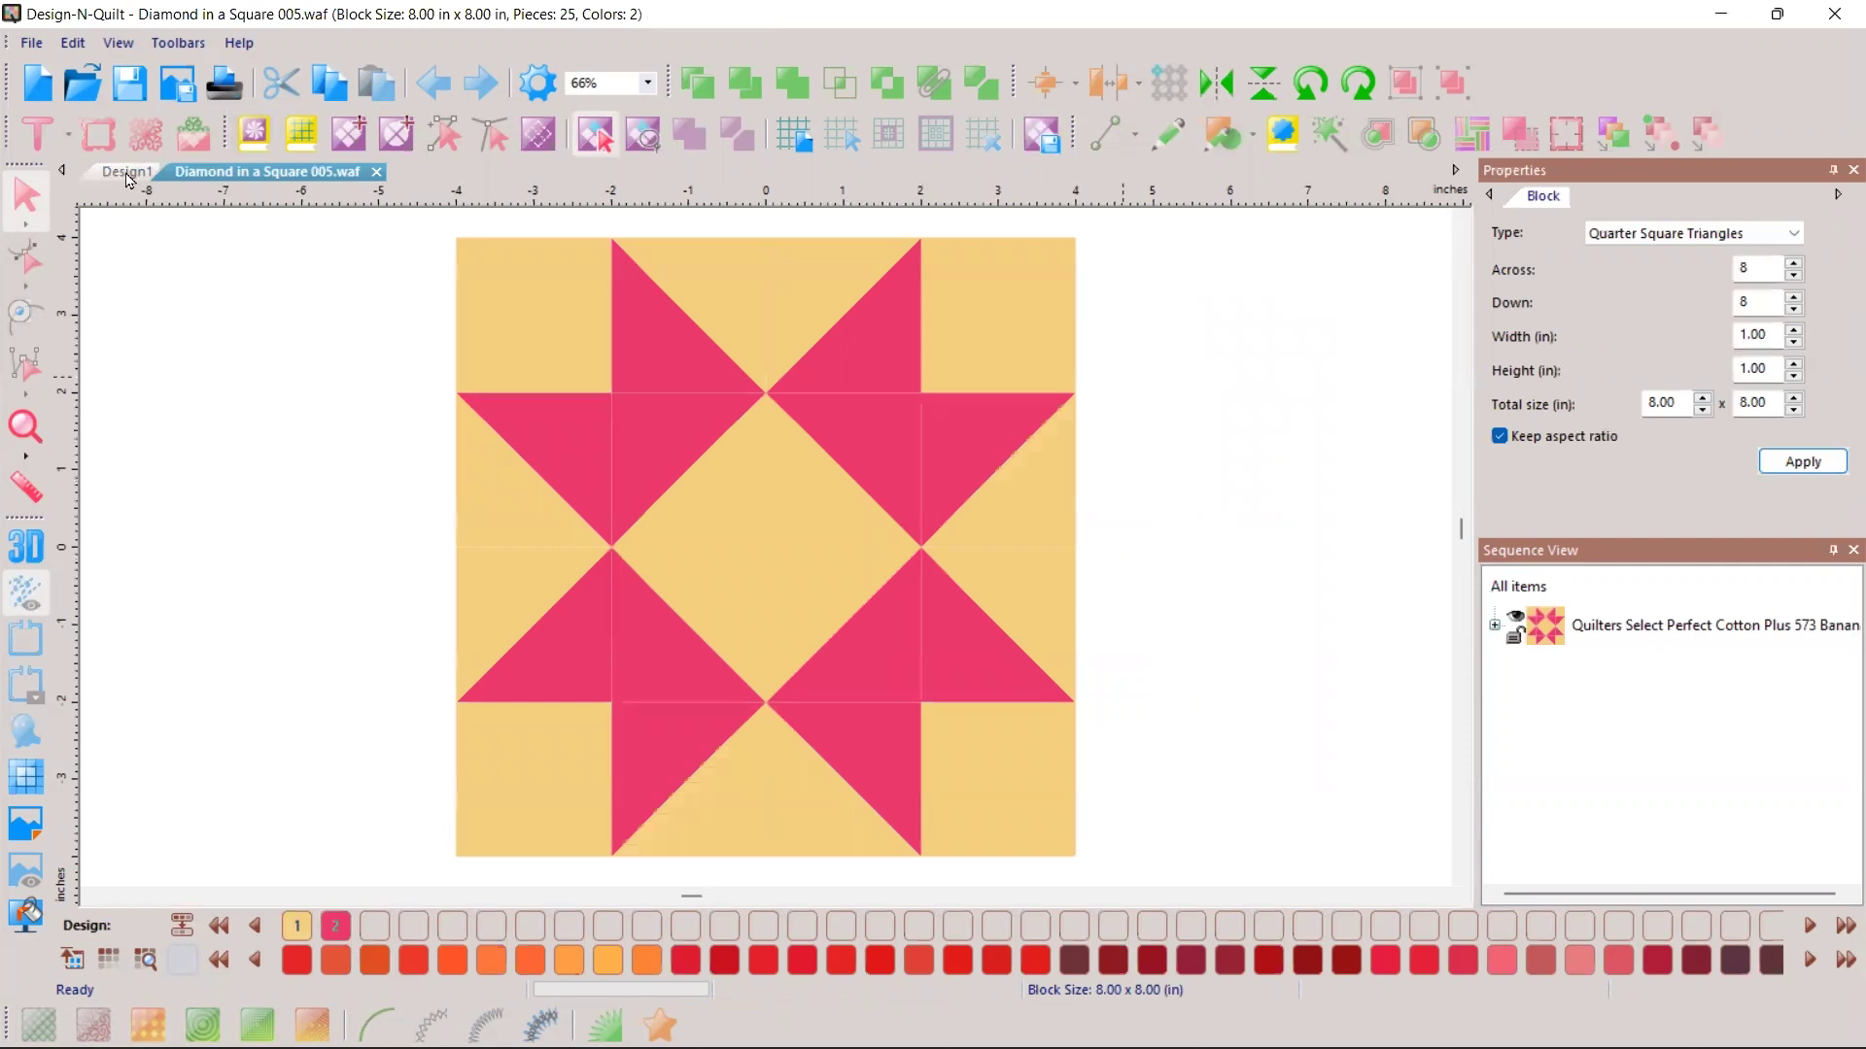
Step: Create a new quilt block and set its rectangle grid to 4 across and 4 down
left_click(349, 137)
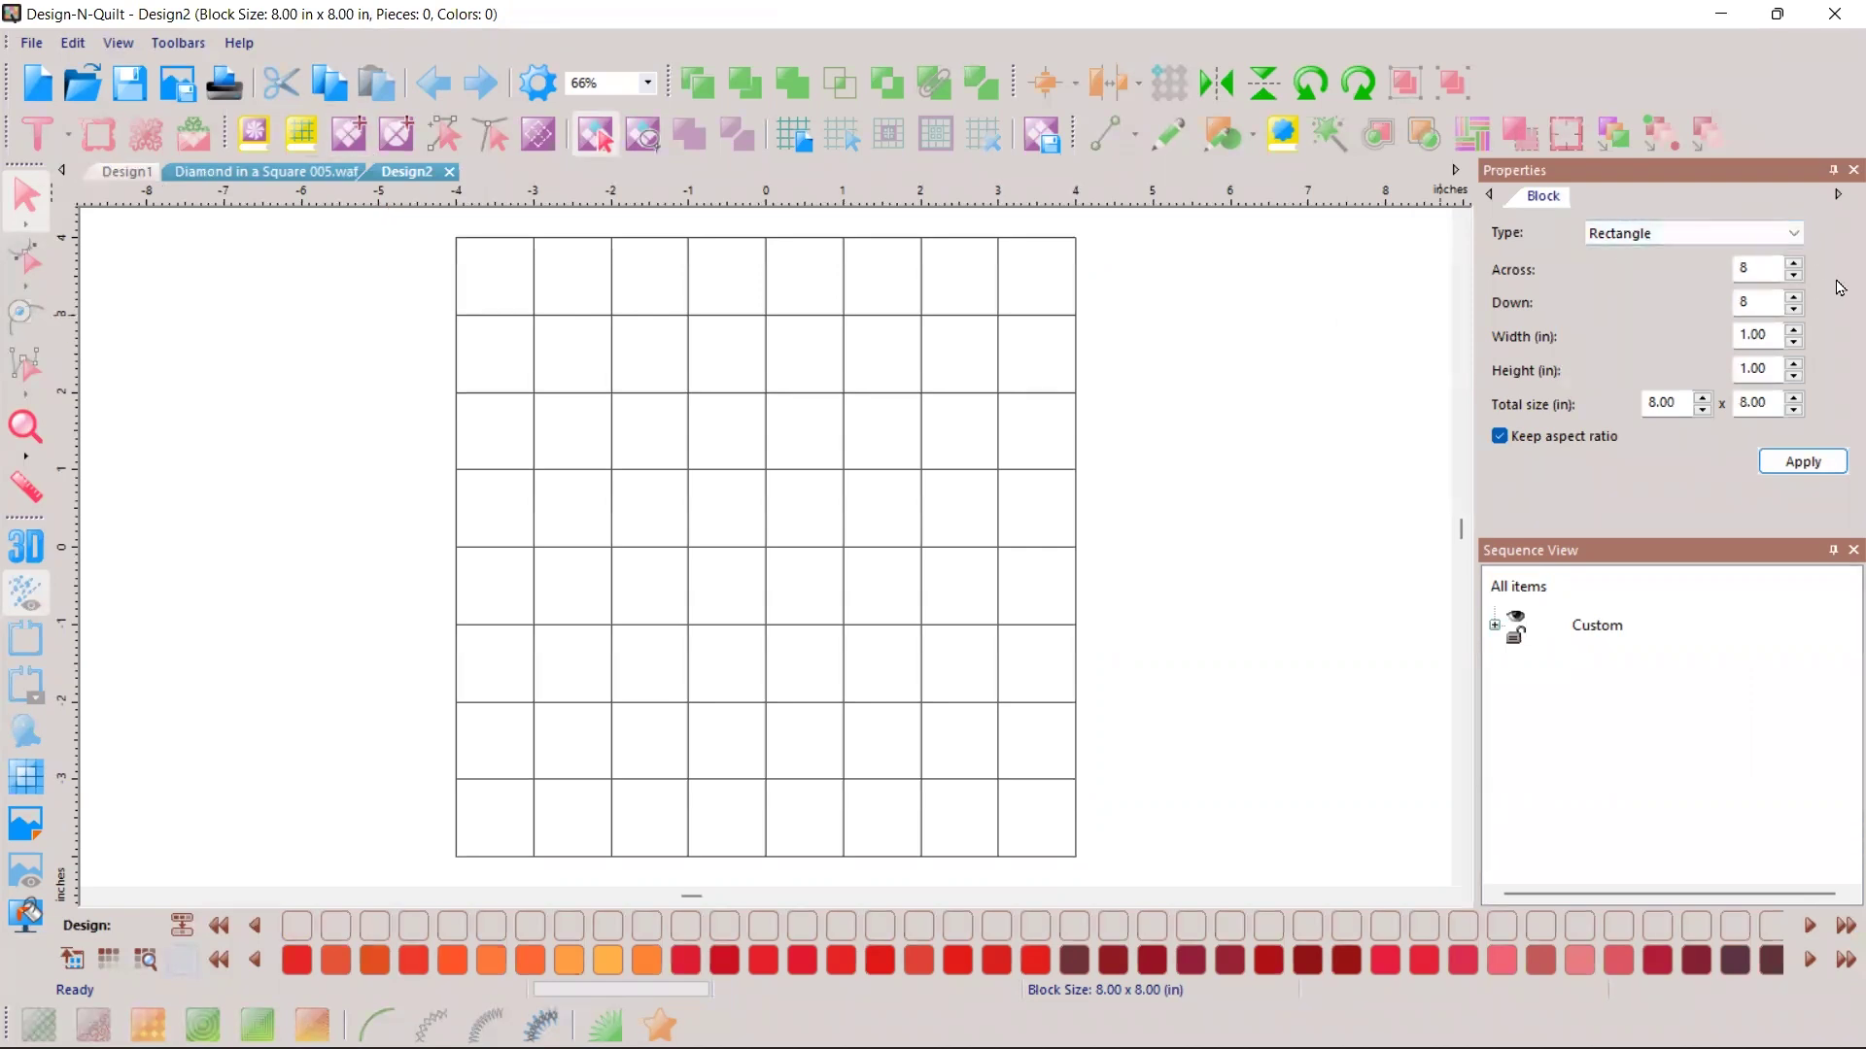
left_click(1794, 276)
left_click(1794, 276)
left_click(1794, 276)
left_click(1794, 276)
left_click(1794, 309)
left_click(1793, 309)
left_click(1794, 309)
left_click(1793, 309)
Step: Set the grid width to 2 in and apply the new layout to the block
left_click(1796, 331)
left_click(1795, 331)
type("2")
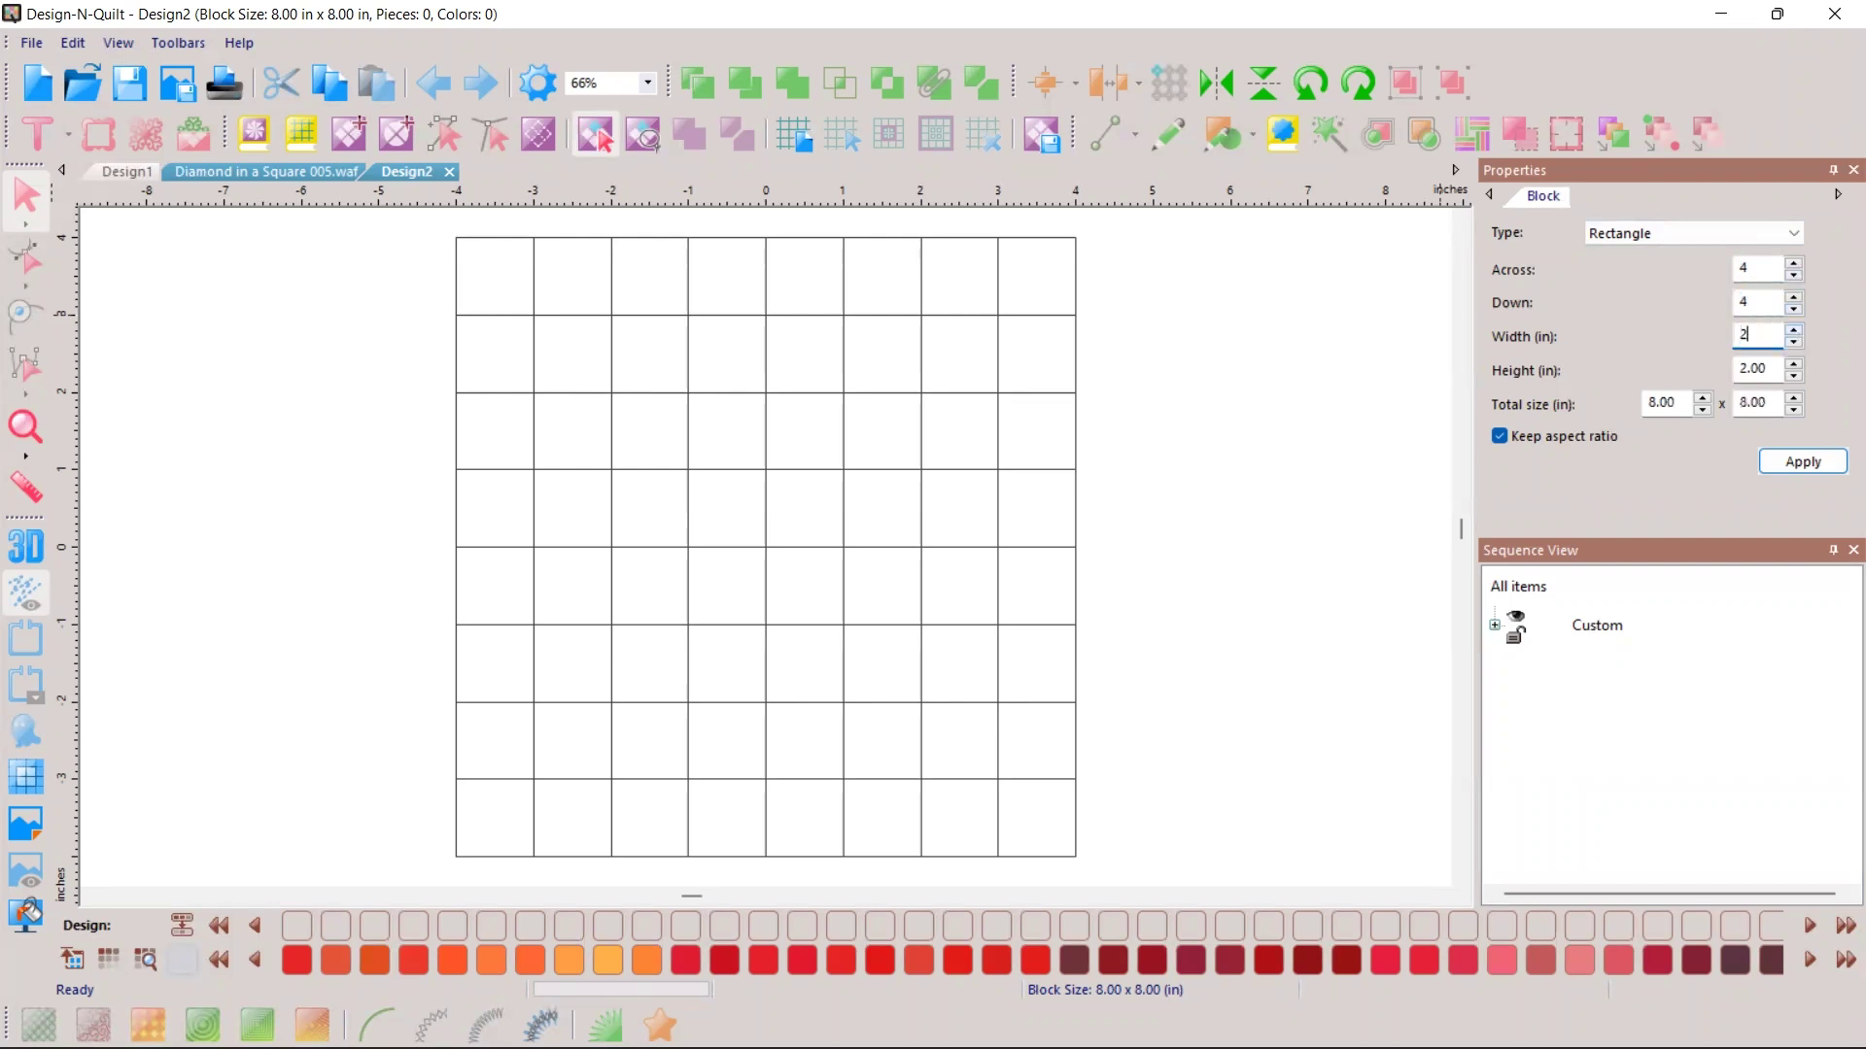
left_click(1800, 462)
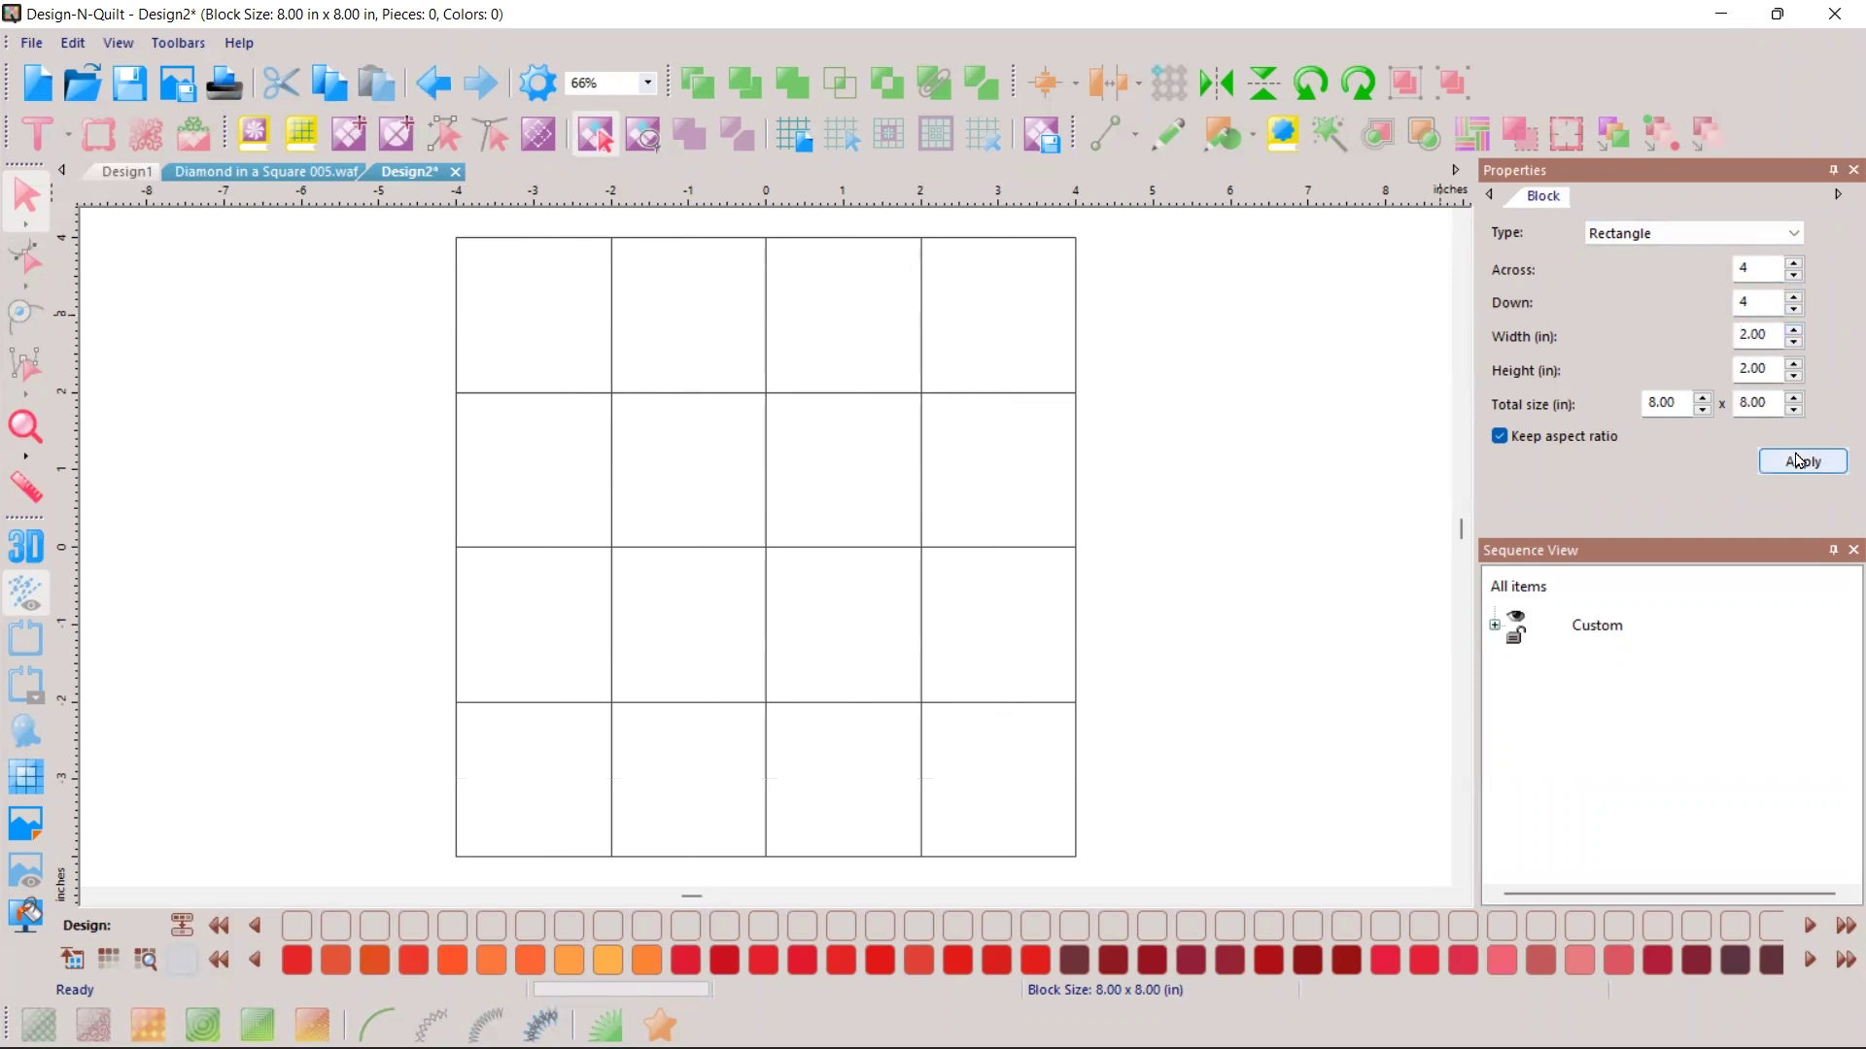
left_click(1799, 462)
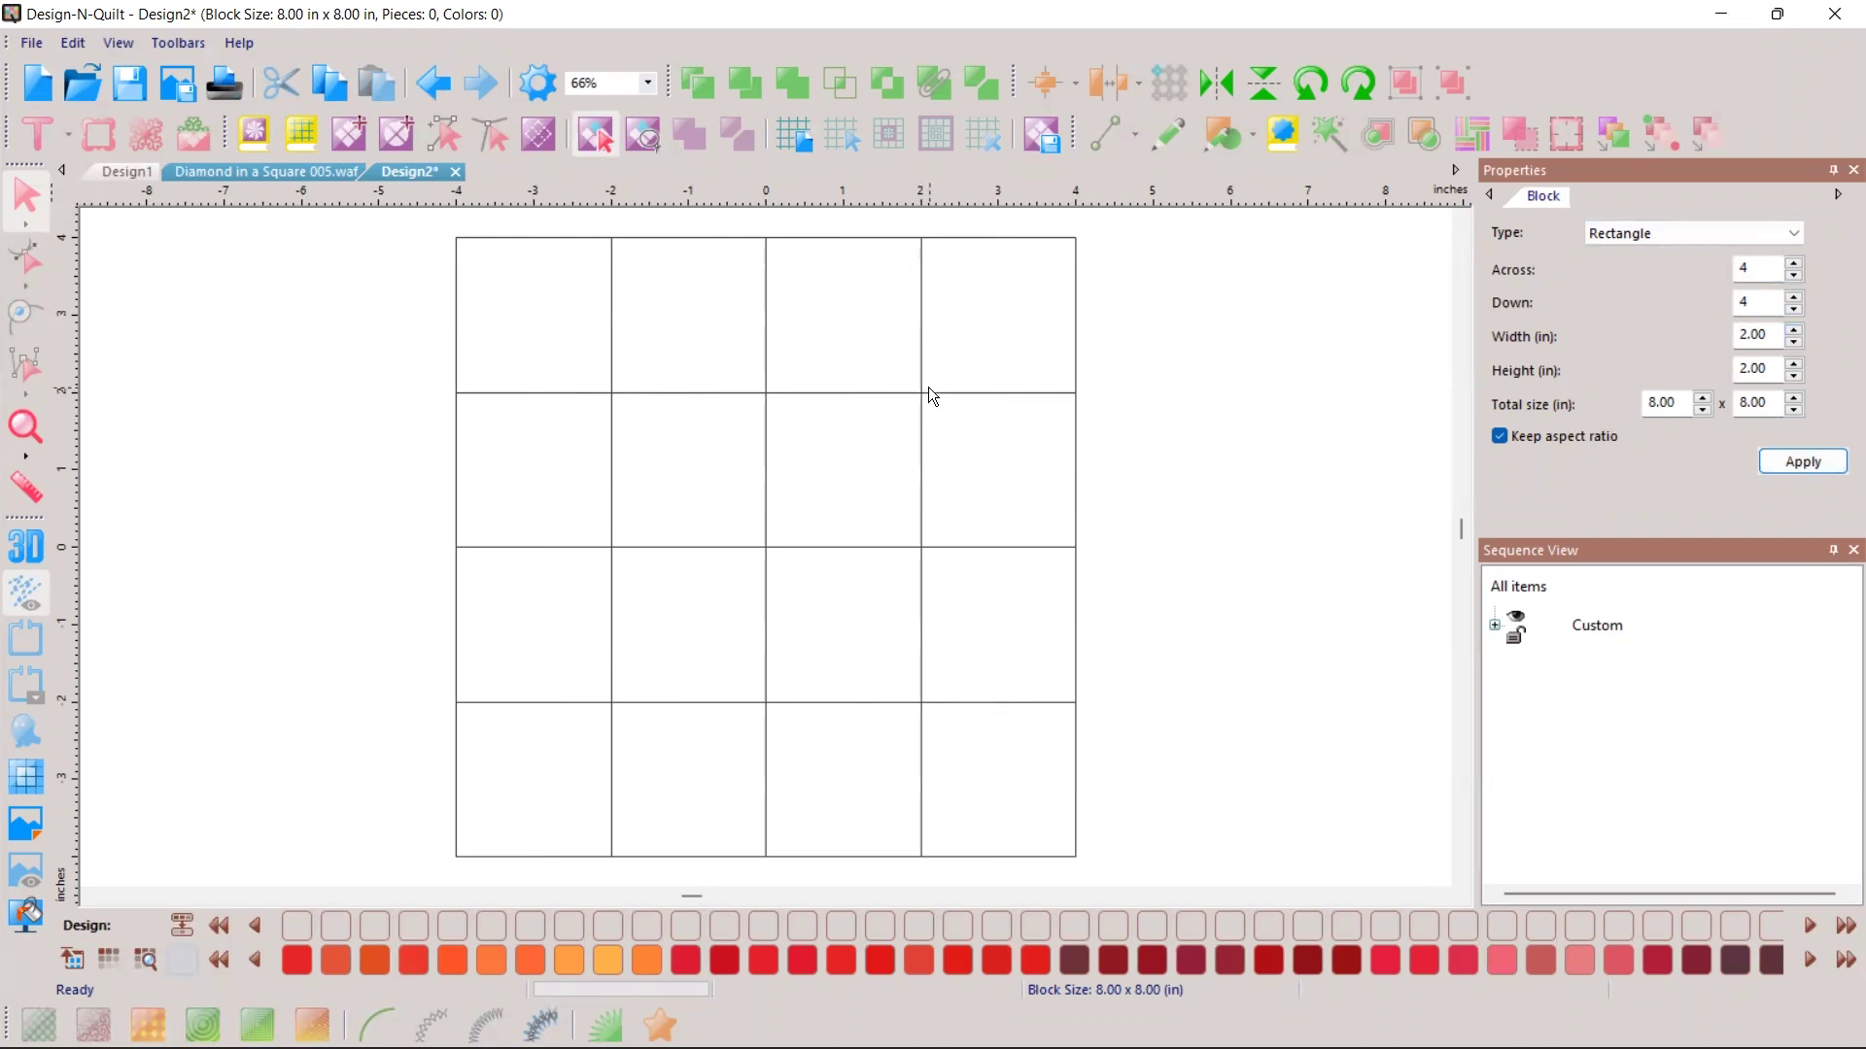
Step: Change the block type to Quarter Square Triangles and apply it to the grid
left_click(1793, 234)
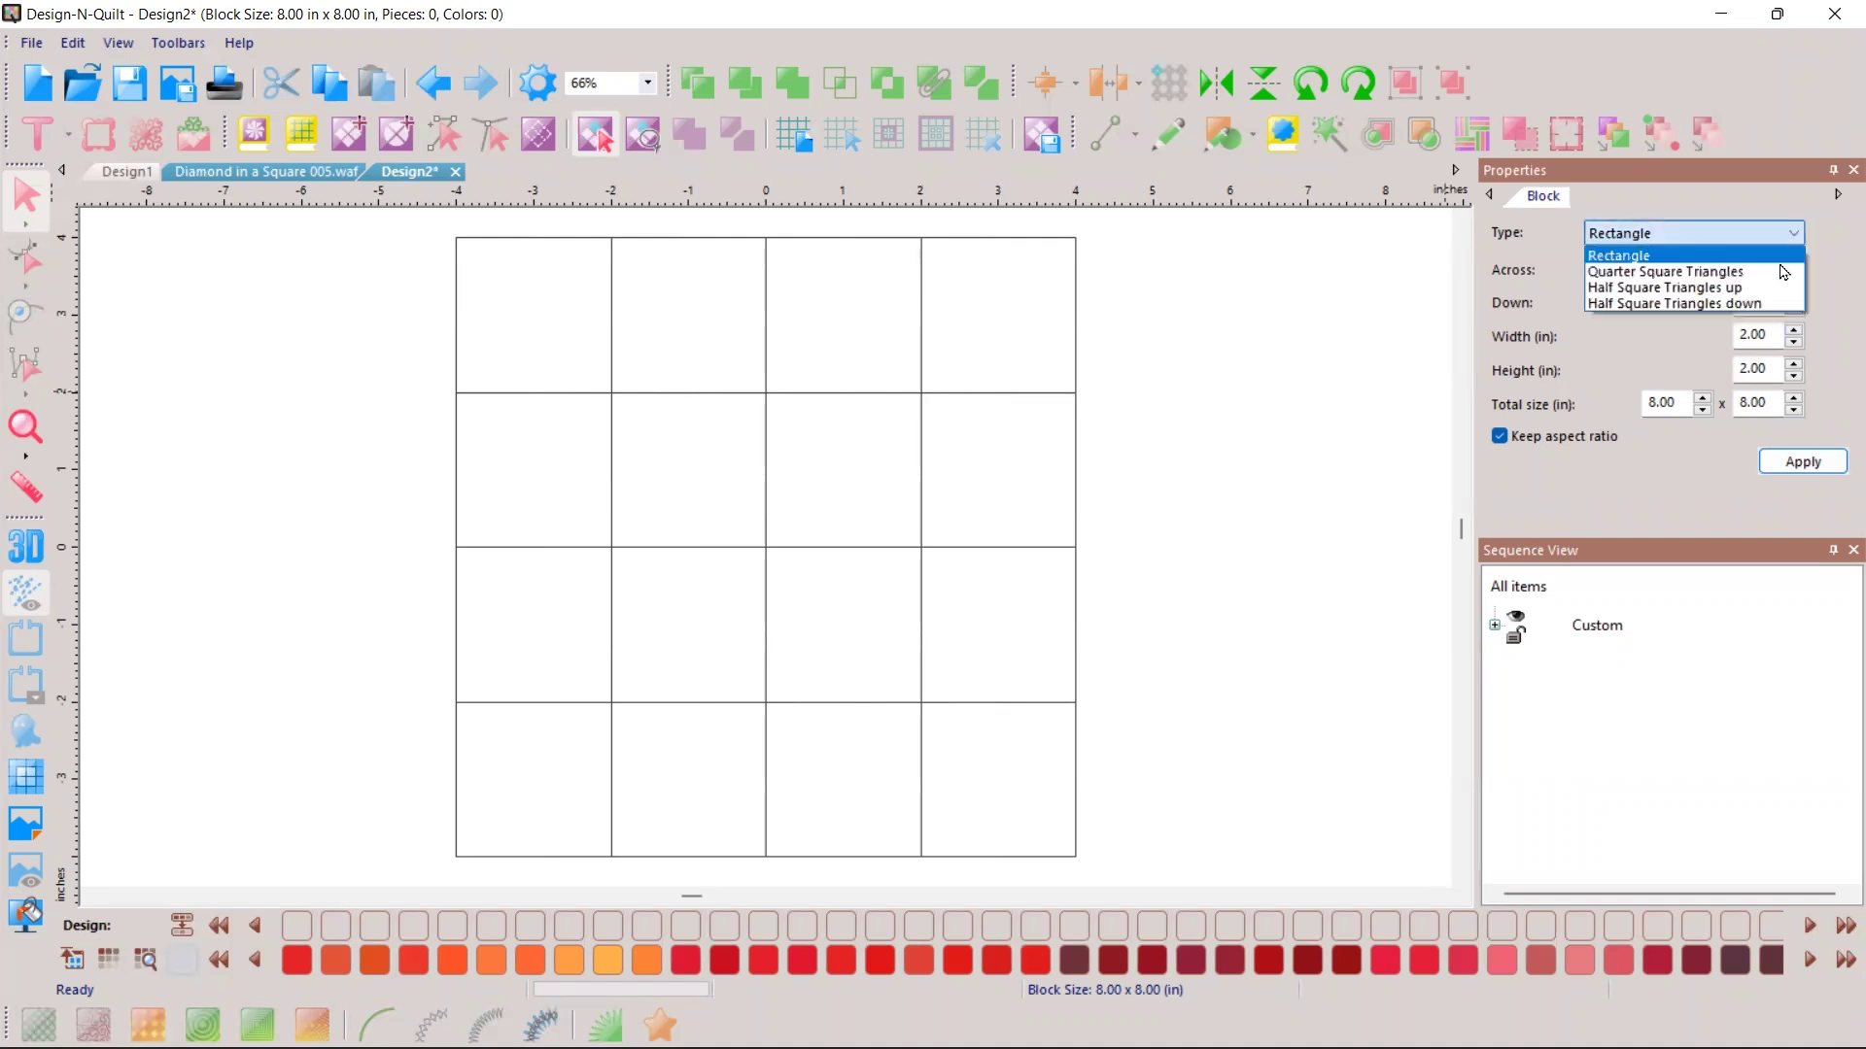
left_click(1780, 271)
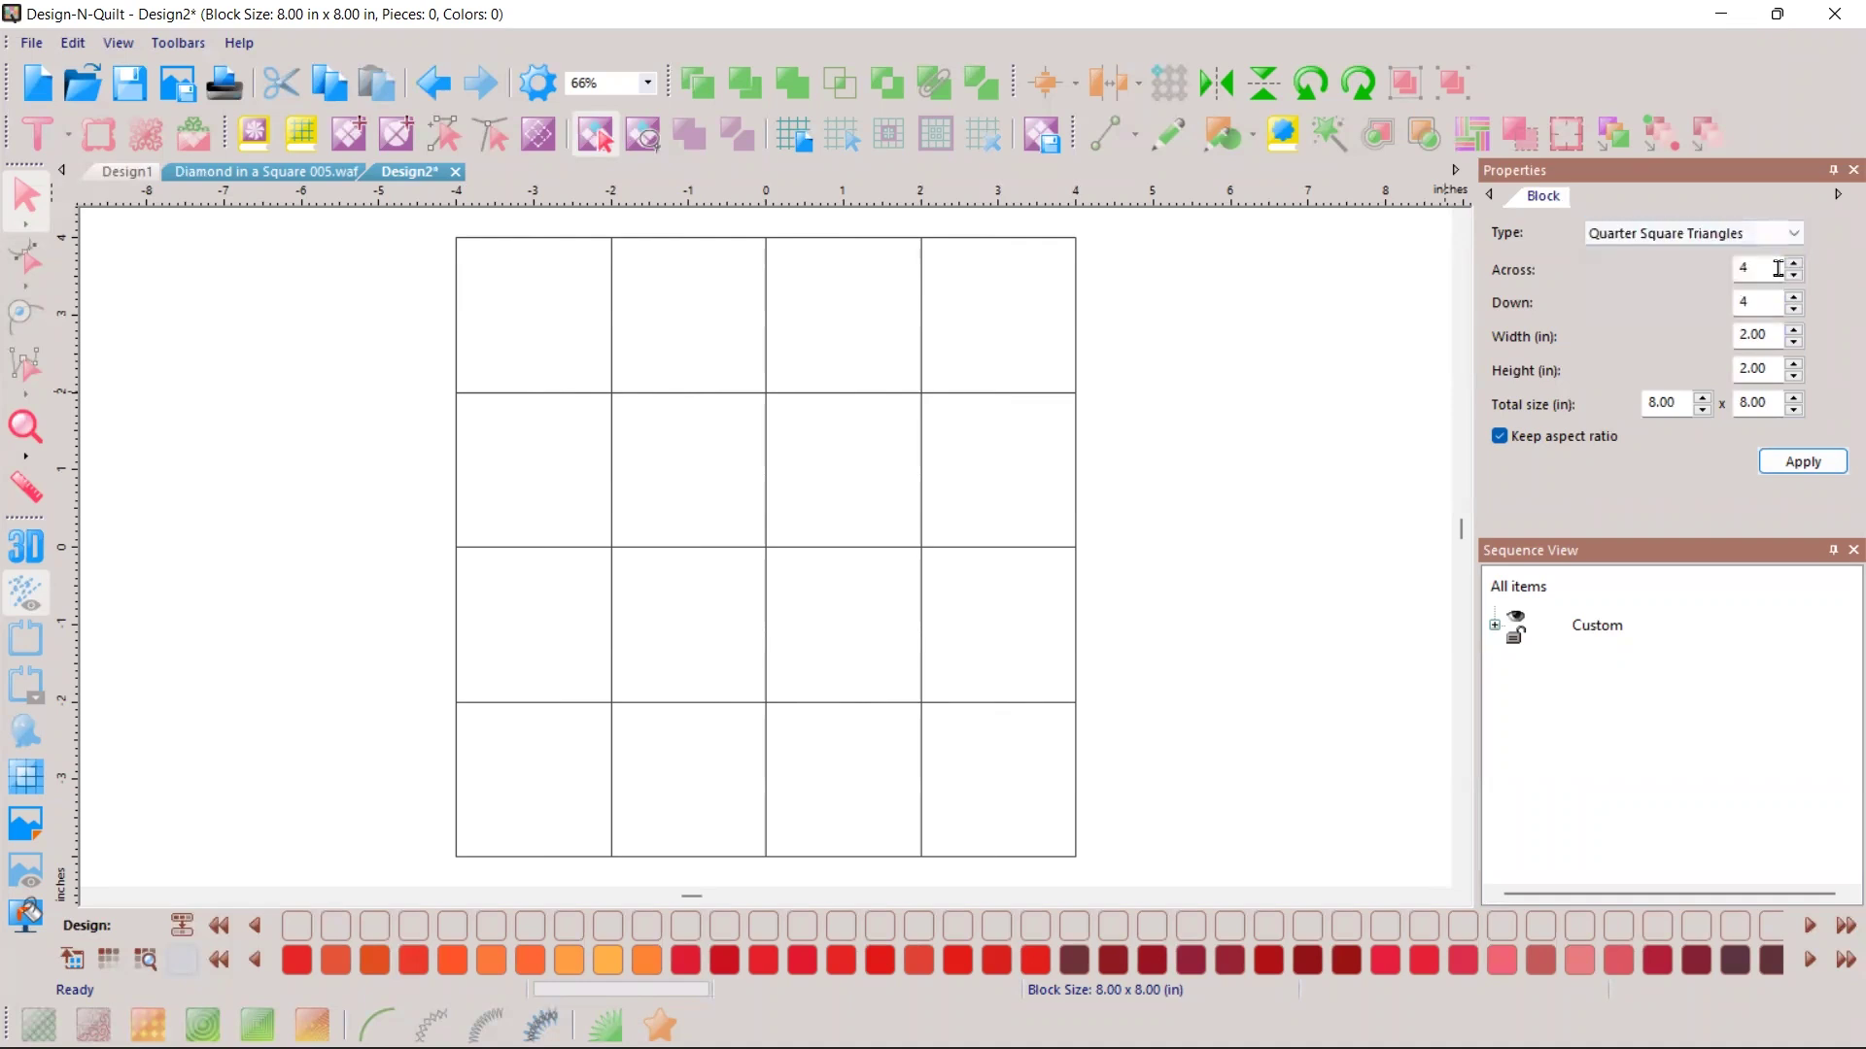
left_click(1800, 468)
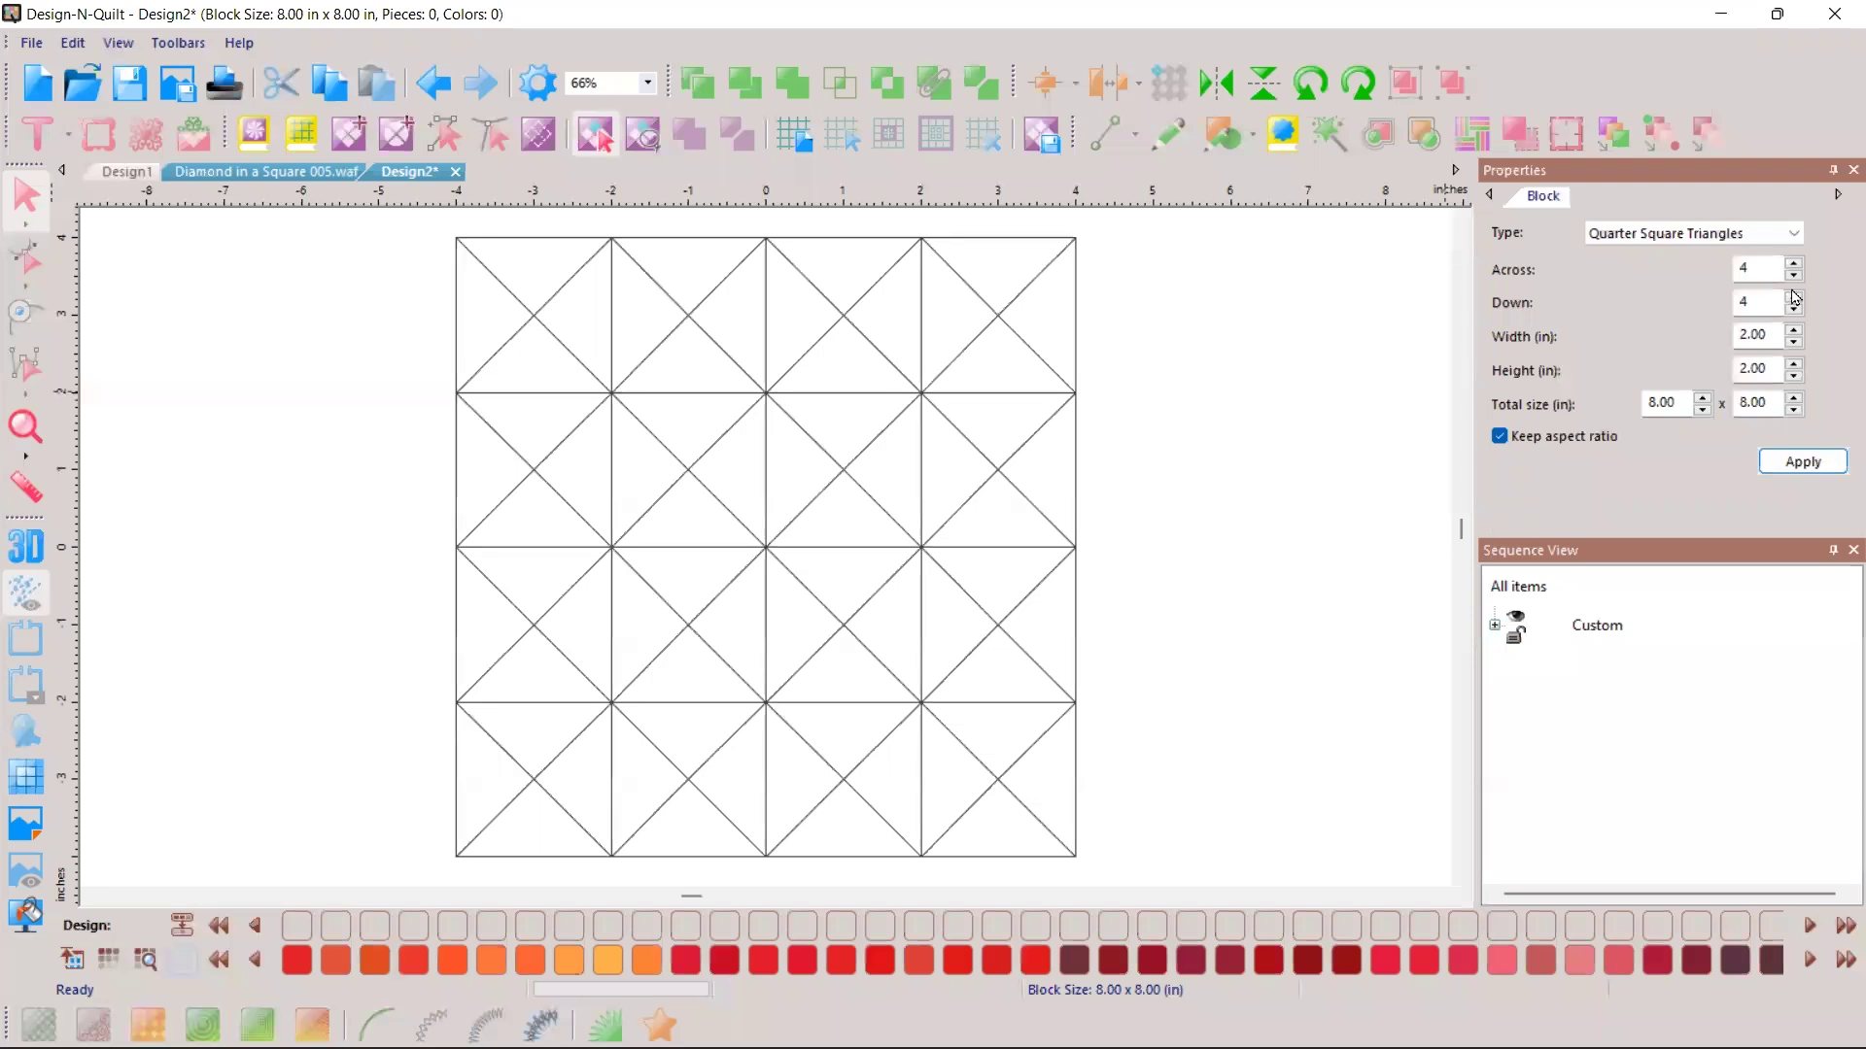
Step: Change the block type to Half Square Triangles down and apply it
key("alt+Down")
key("Down")
key("Down")
key("Return")
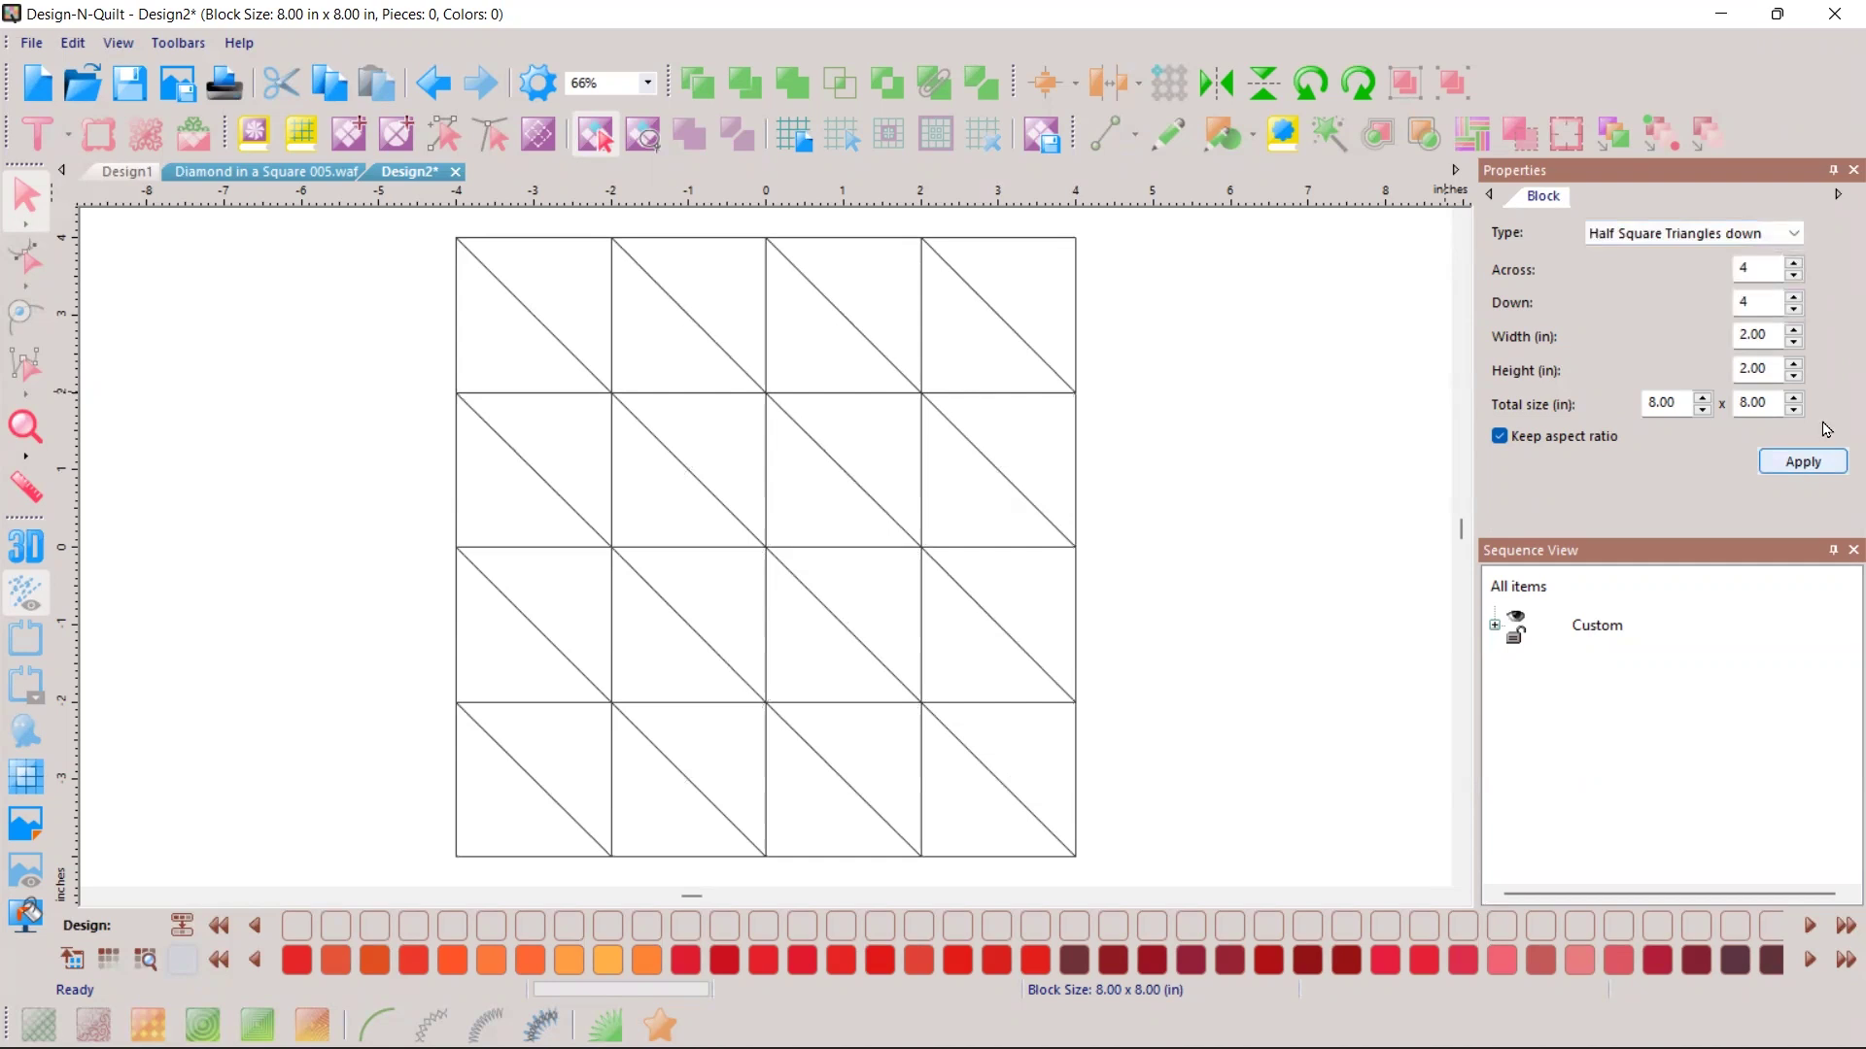
Step: Switch the block type back to Quarter Square Triangles and apply it
left_click(1788, 234)
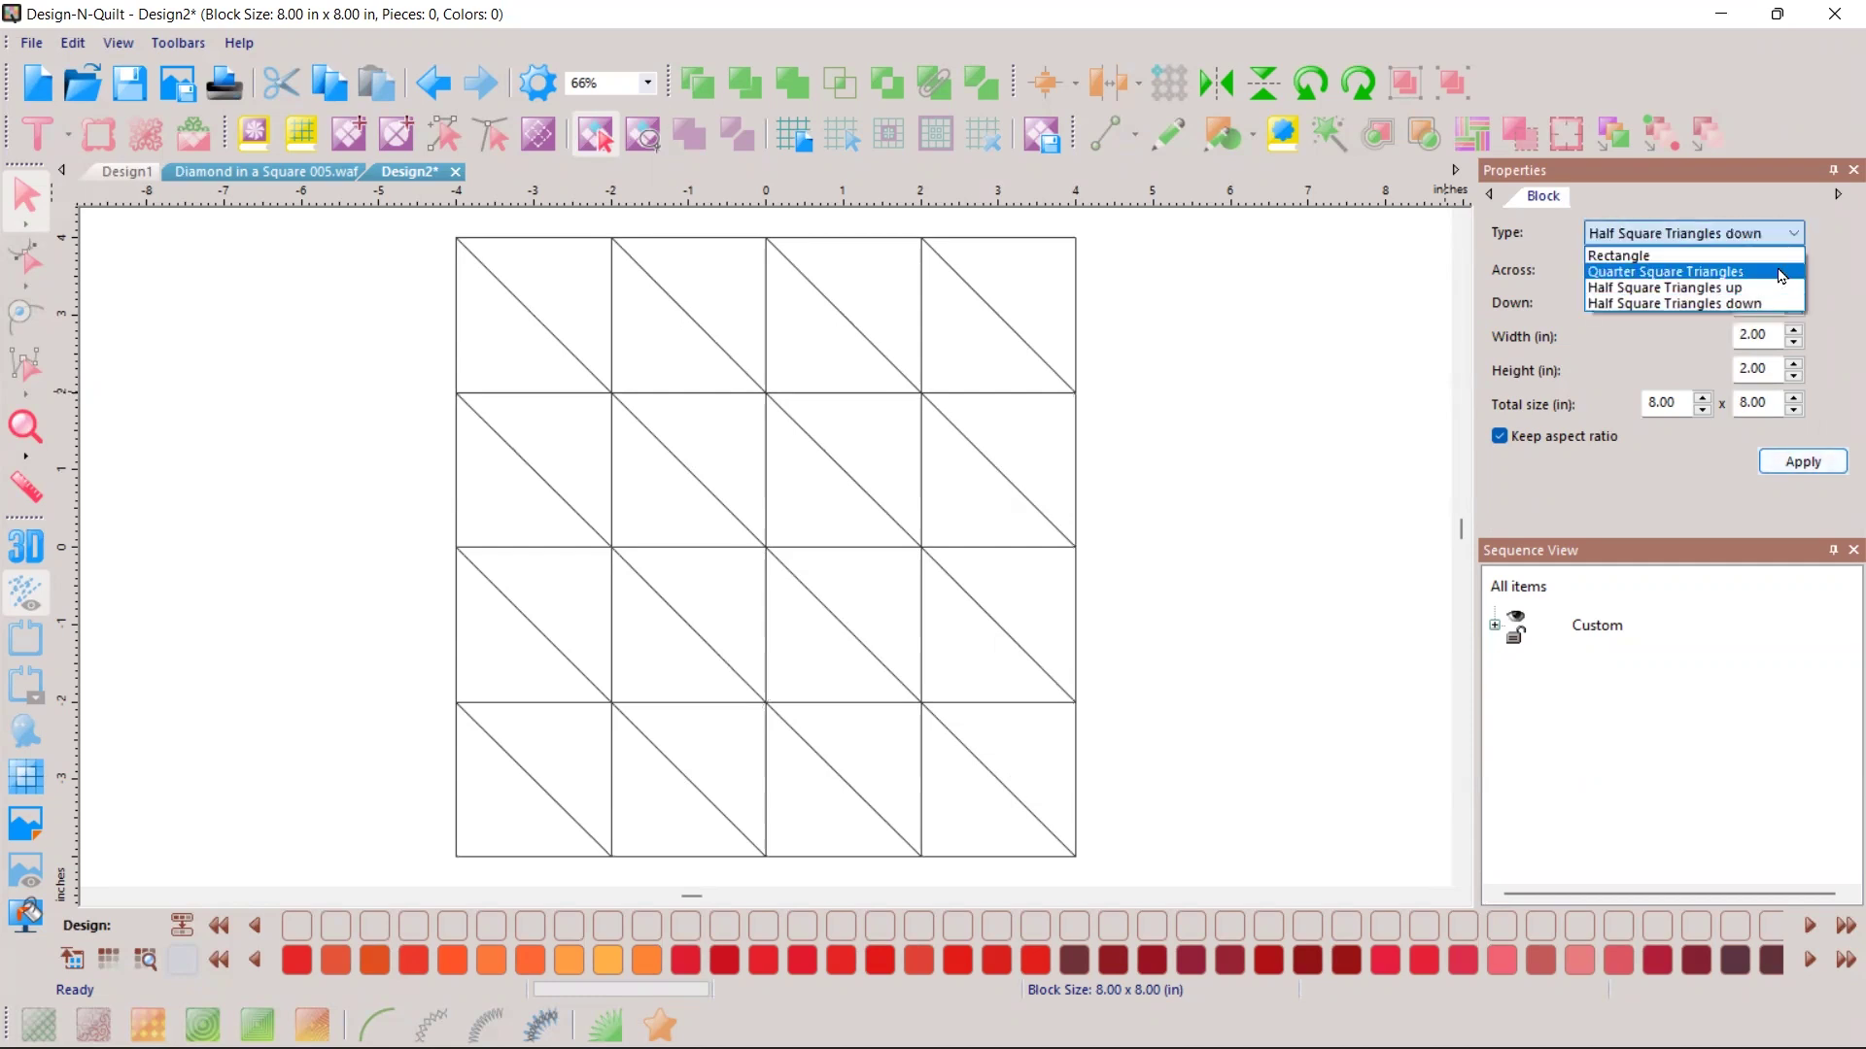
left_click(1778, 271)
left_click(1802, 461)
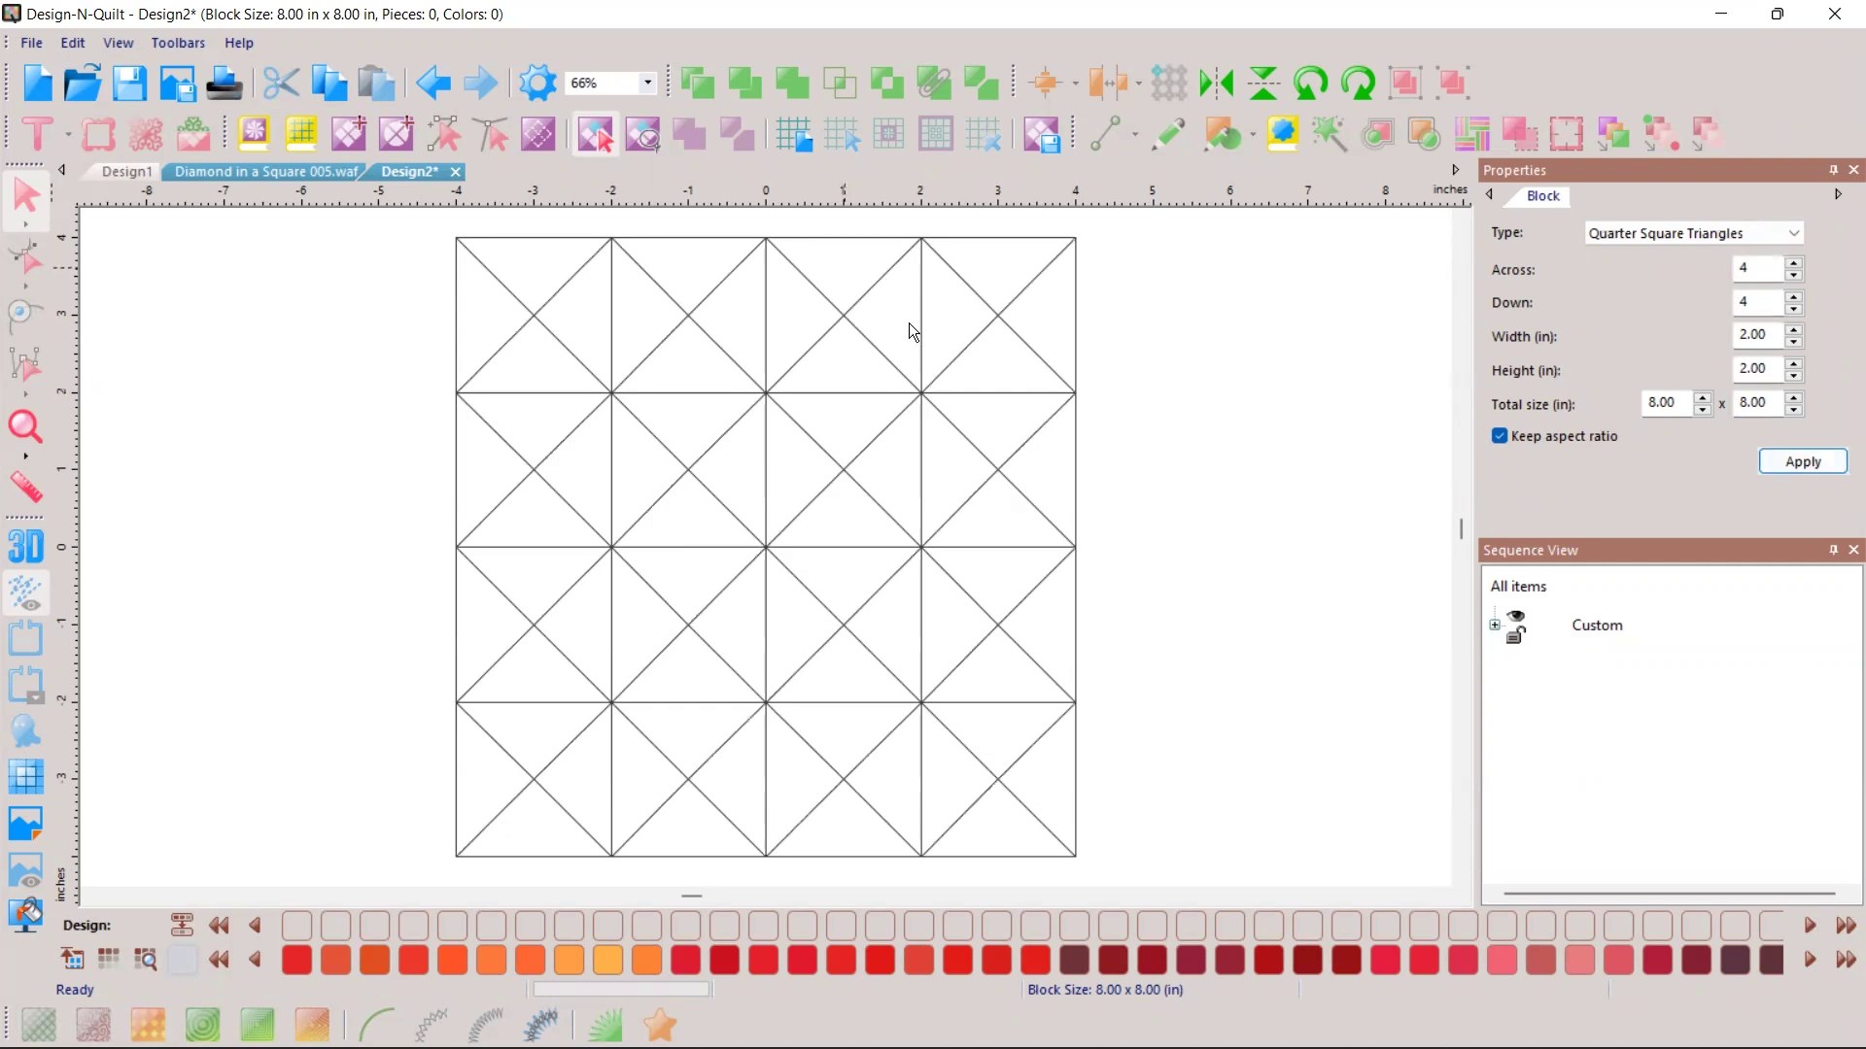
Step: Unite the block's upper-right corner square with the adjoining half of the square beside it into one trapezoid
left_click(988, 362)
left_click(913, 243, "shift")
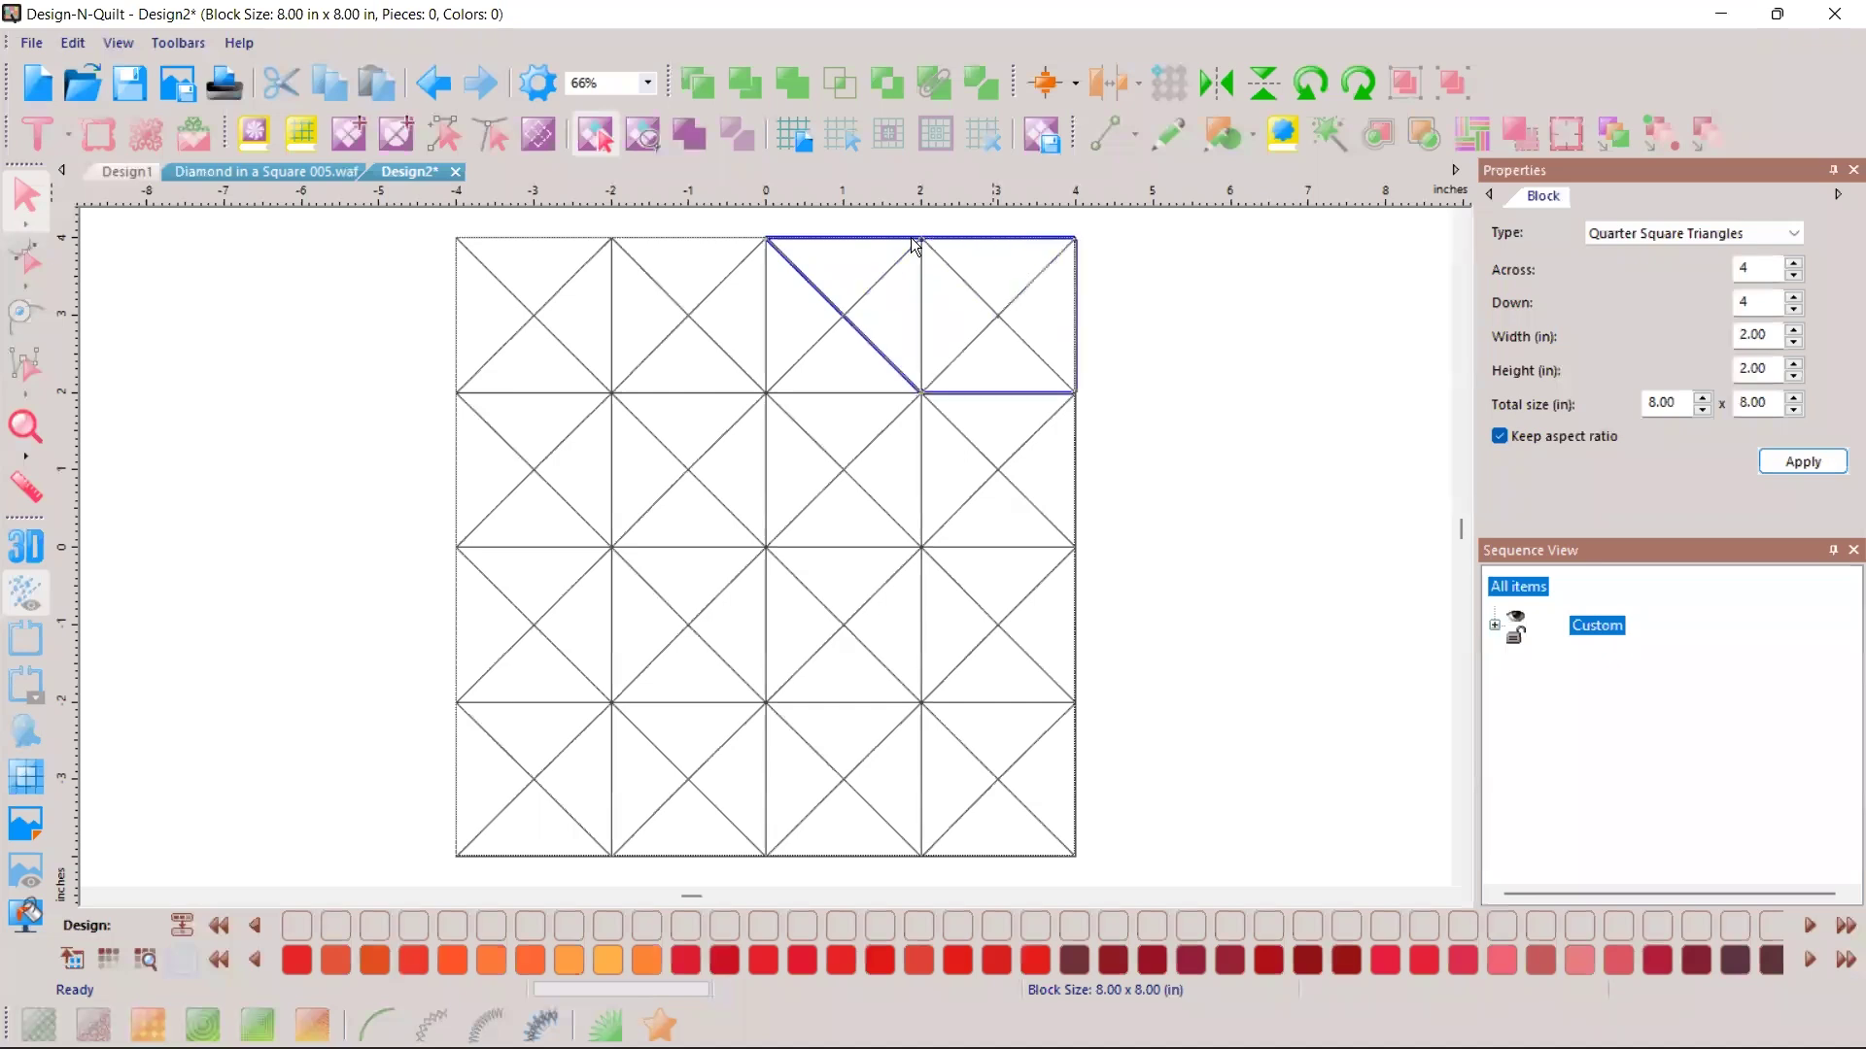
left_click(692, 136)
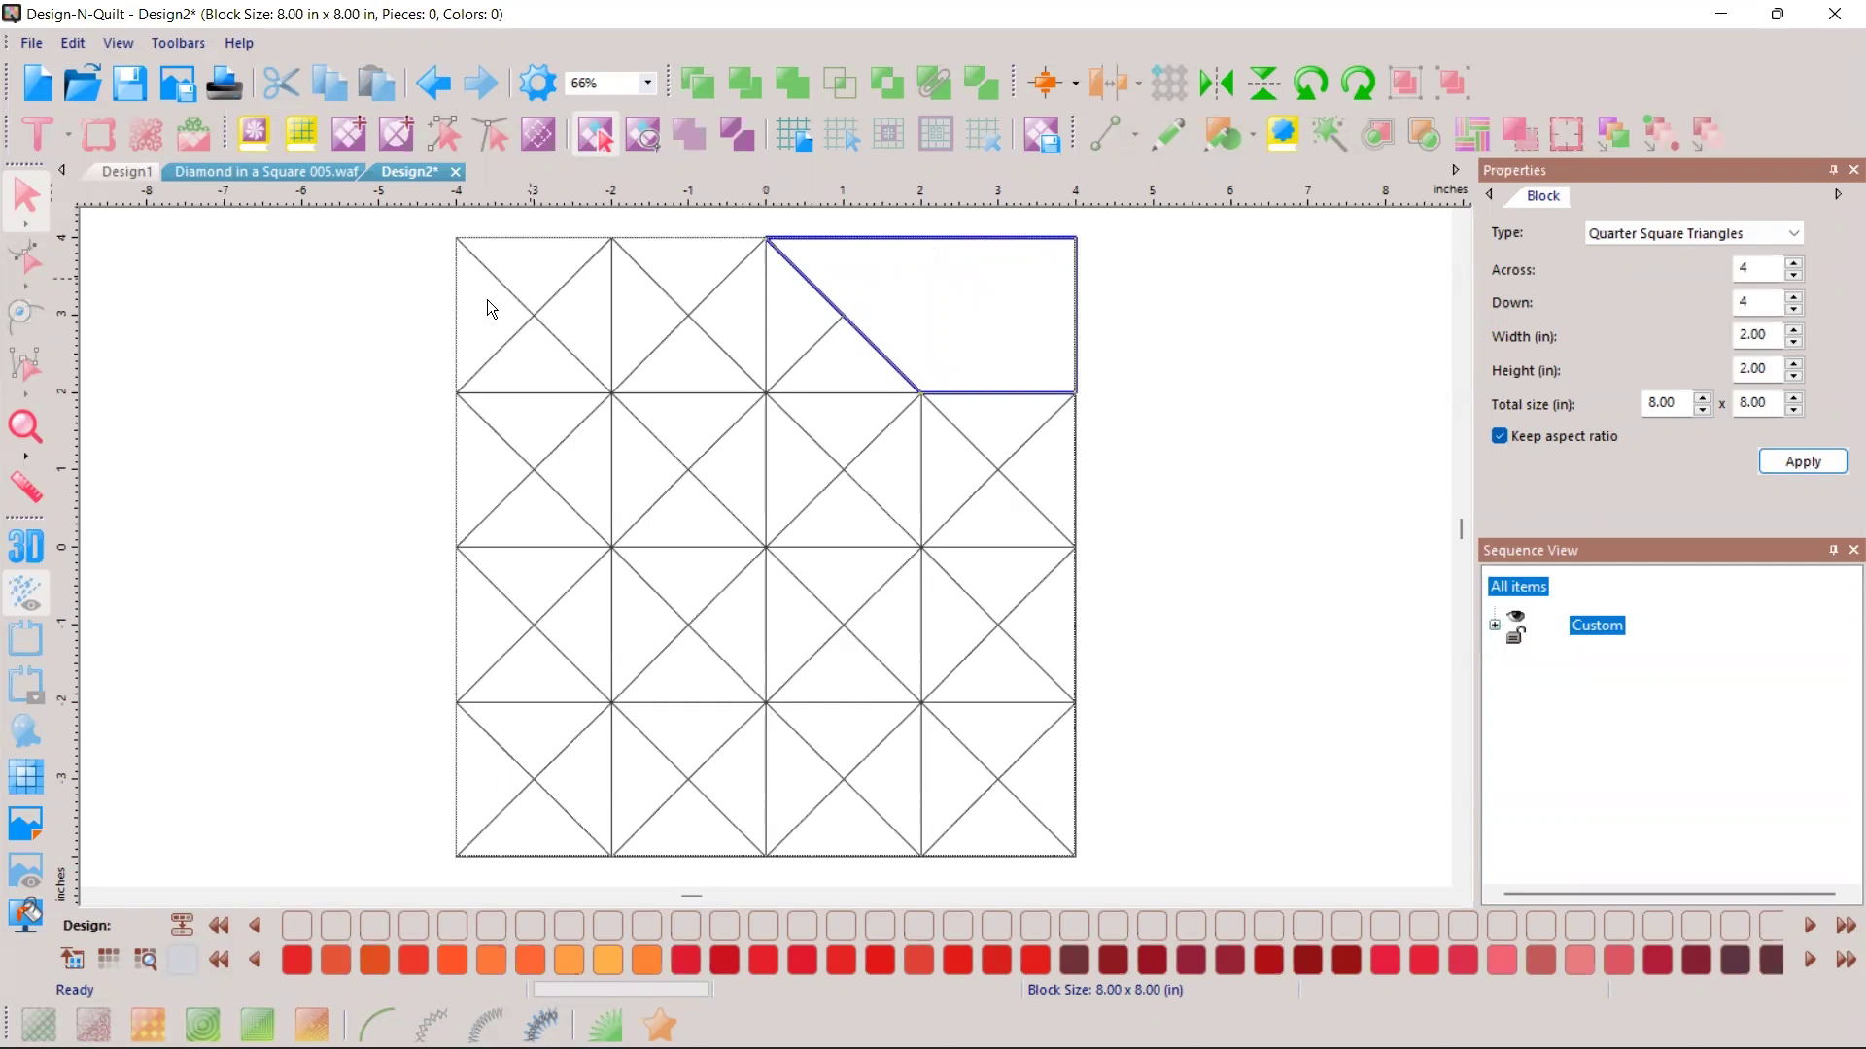
Step: Unite the lower half of the upper-left corner square with the square beneath it into one trapezoid
left_click(550, 384)
left_click(581, 462)
left_click(547, 509)
left_click(475, 494)
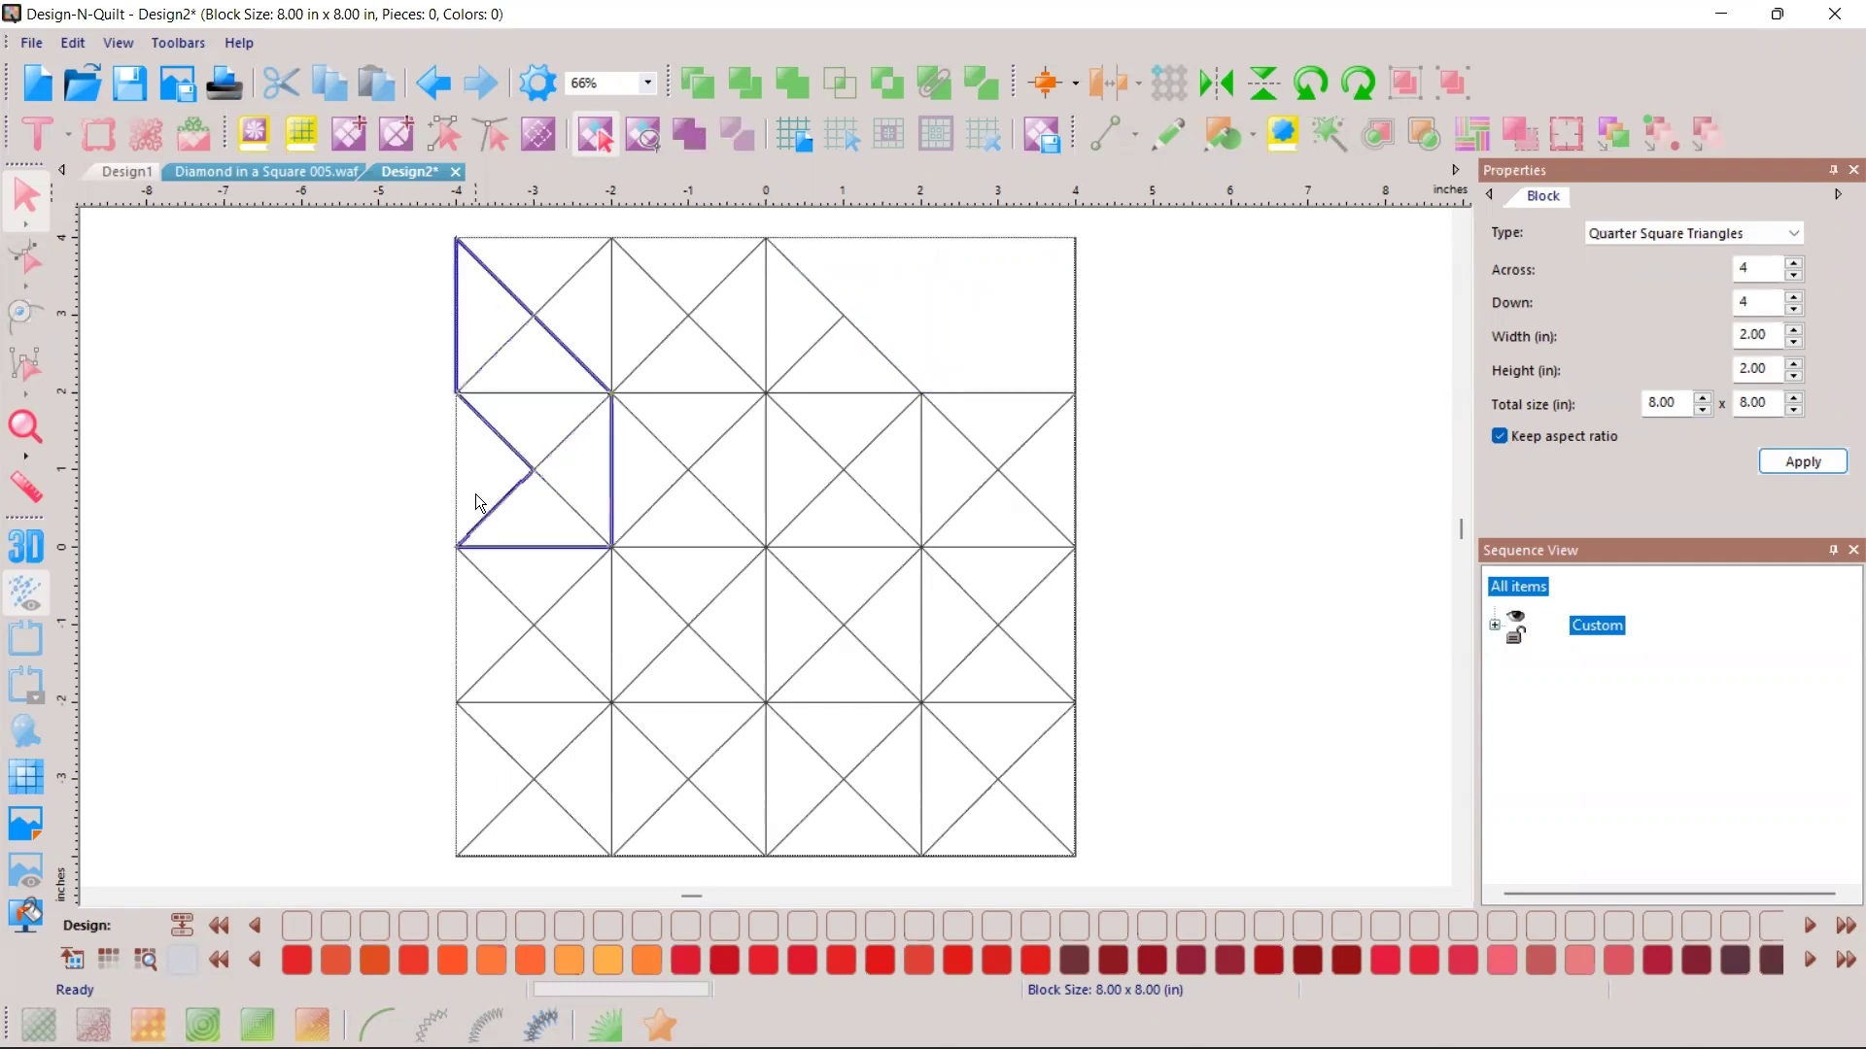
left_click(690, 134)
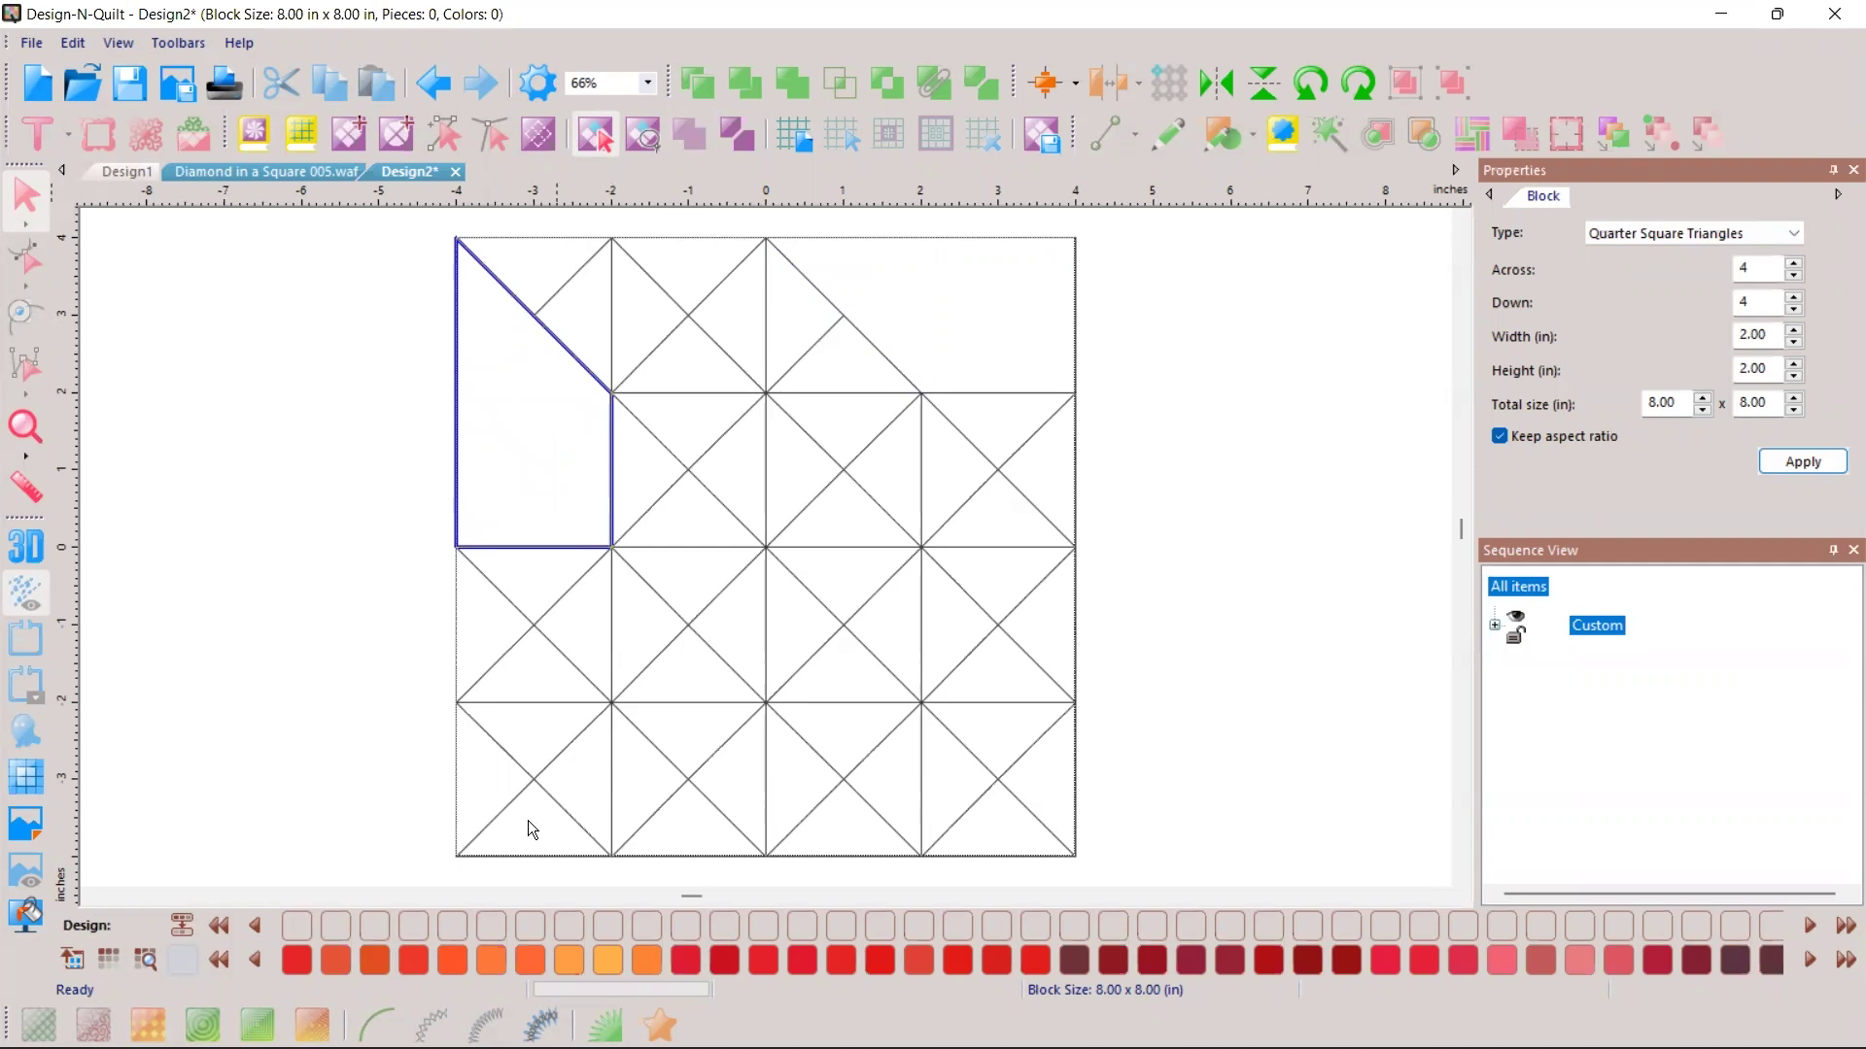
Step: Unite the lower-right half of the bottom-left corner square with the neighbouring bottom-row square into one trapezoid
left_click(597, 793)
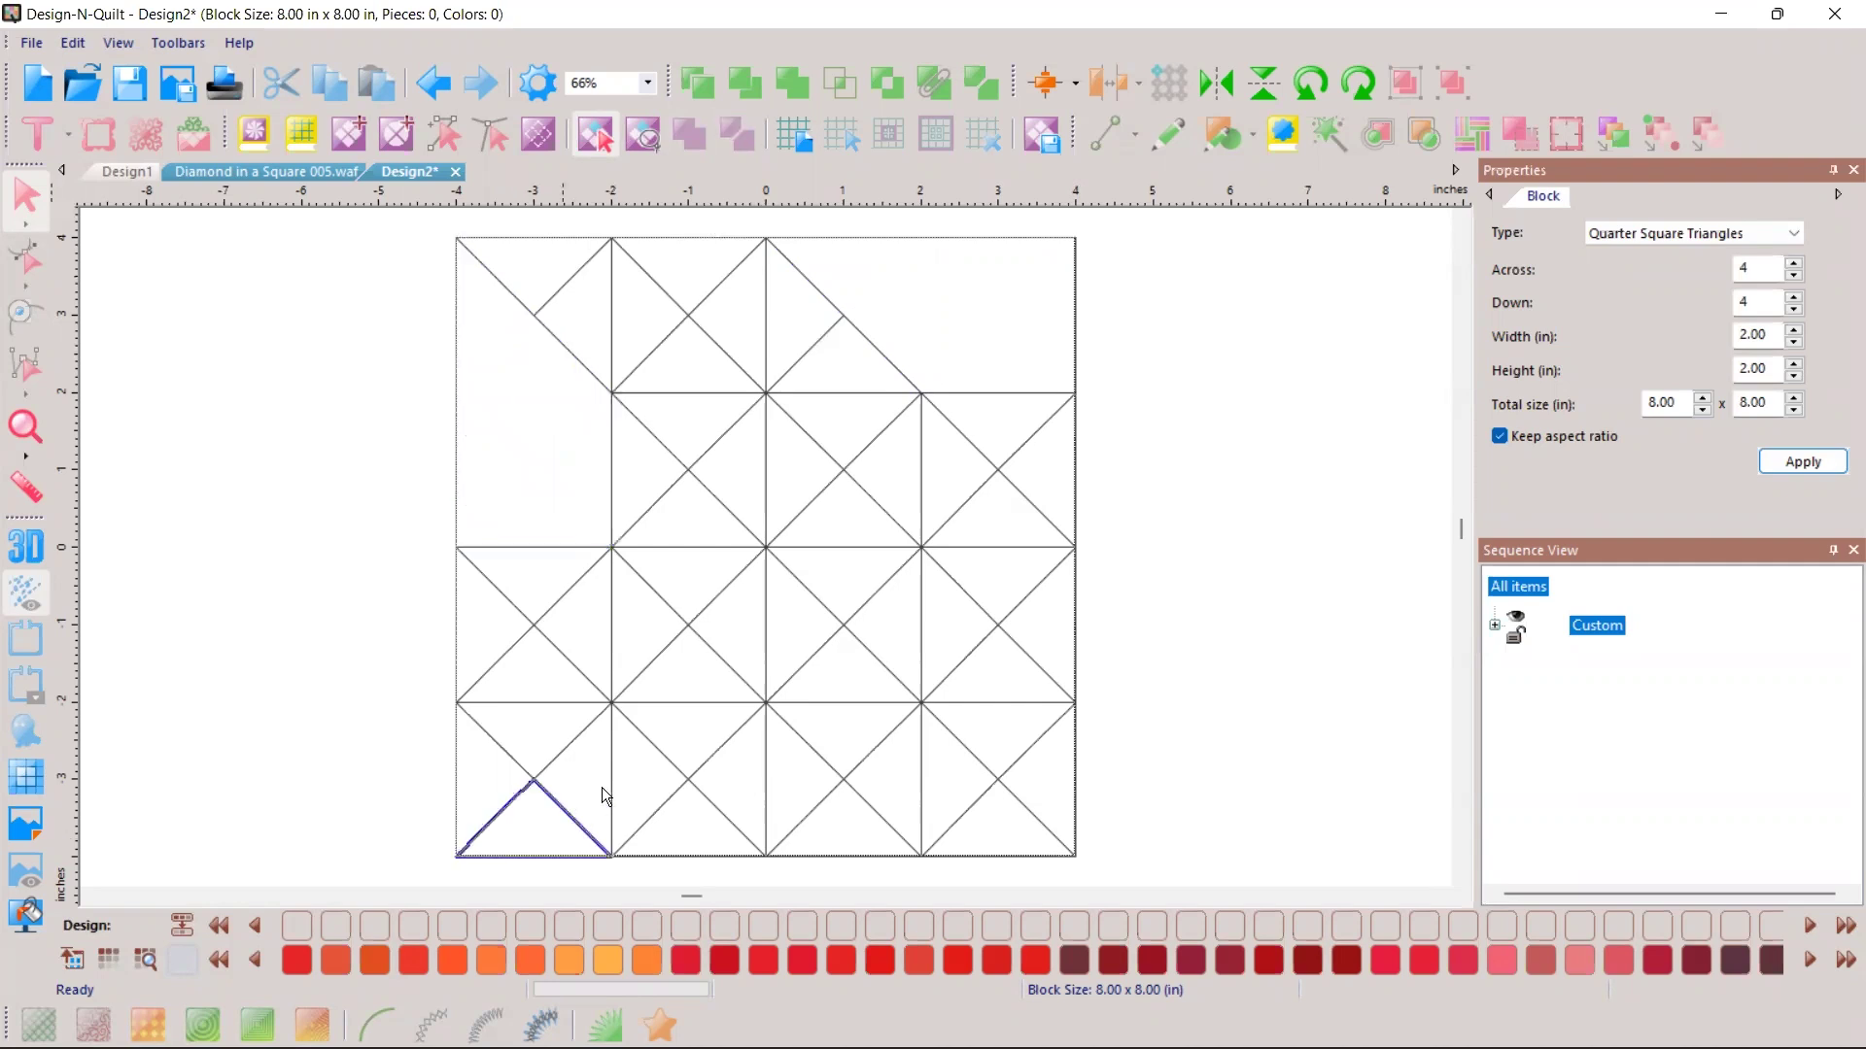
left_click(637, 779, "shift")
left_click(688, 734, "shift")
left_click(733, 780, "shift")
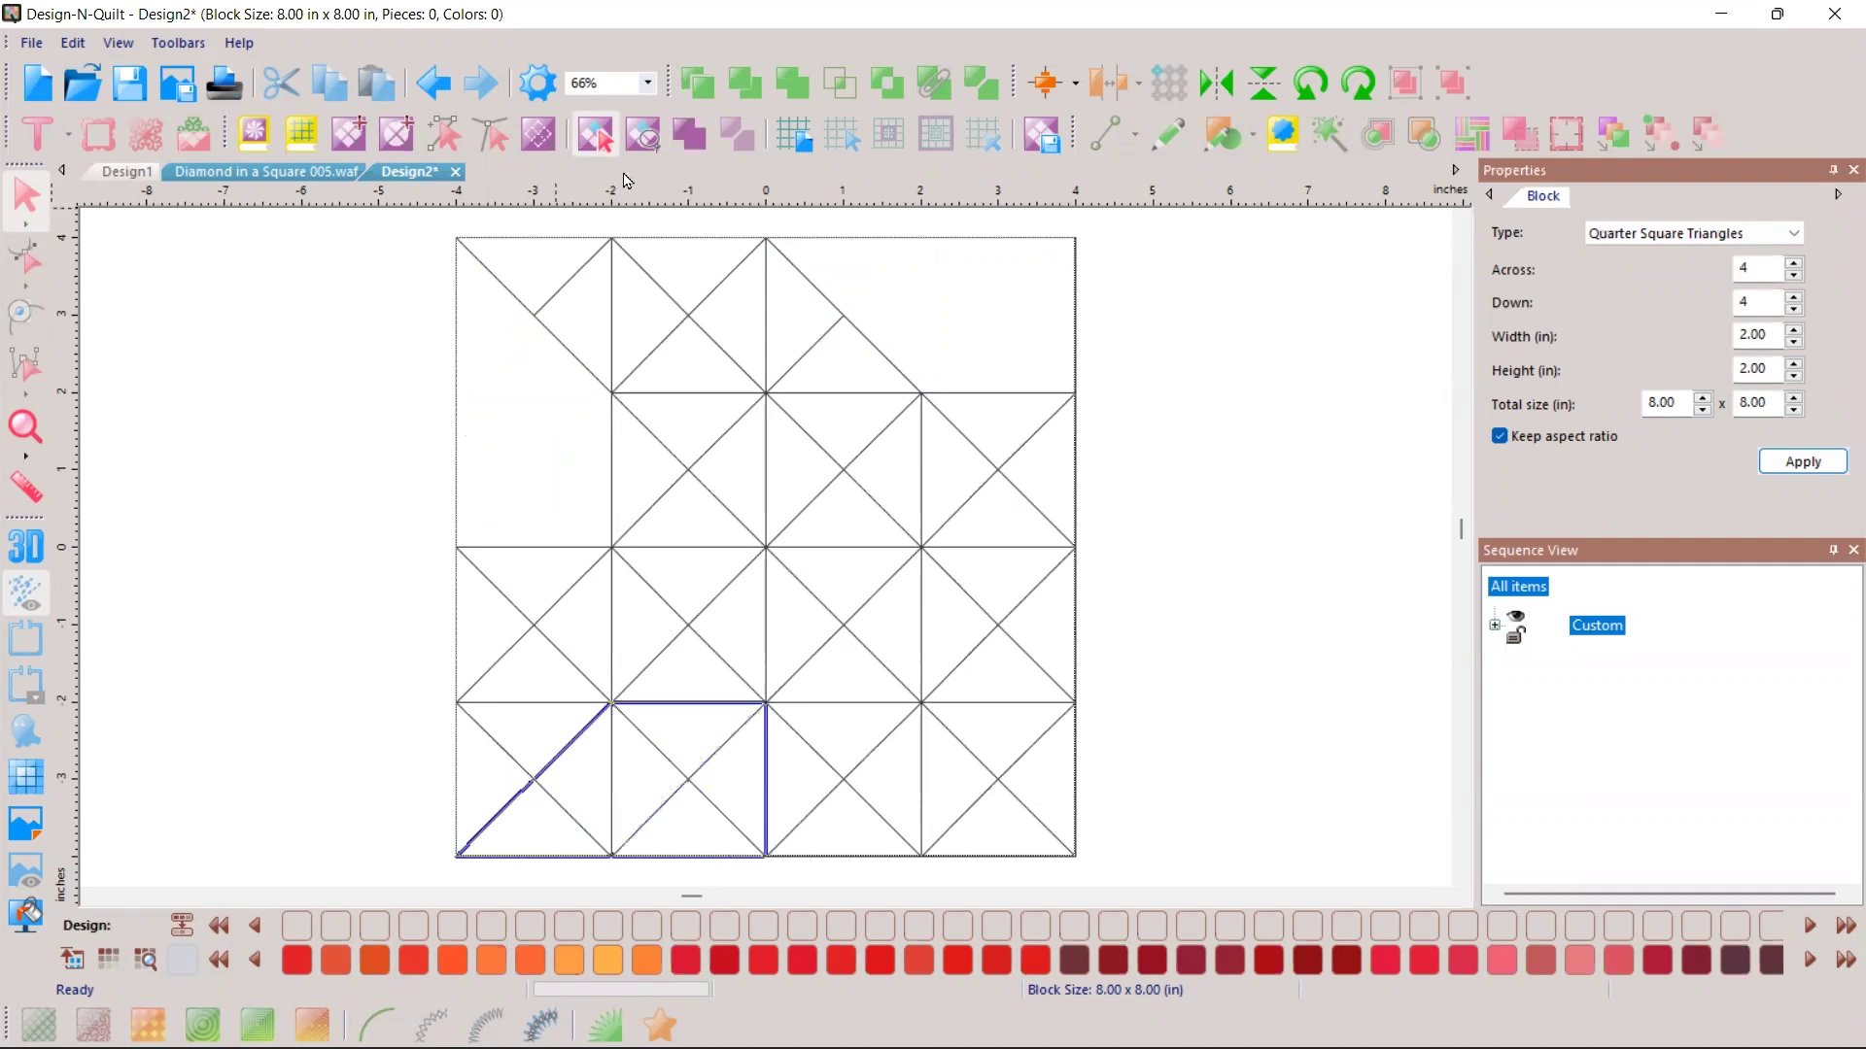
left_click(688, 136)
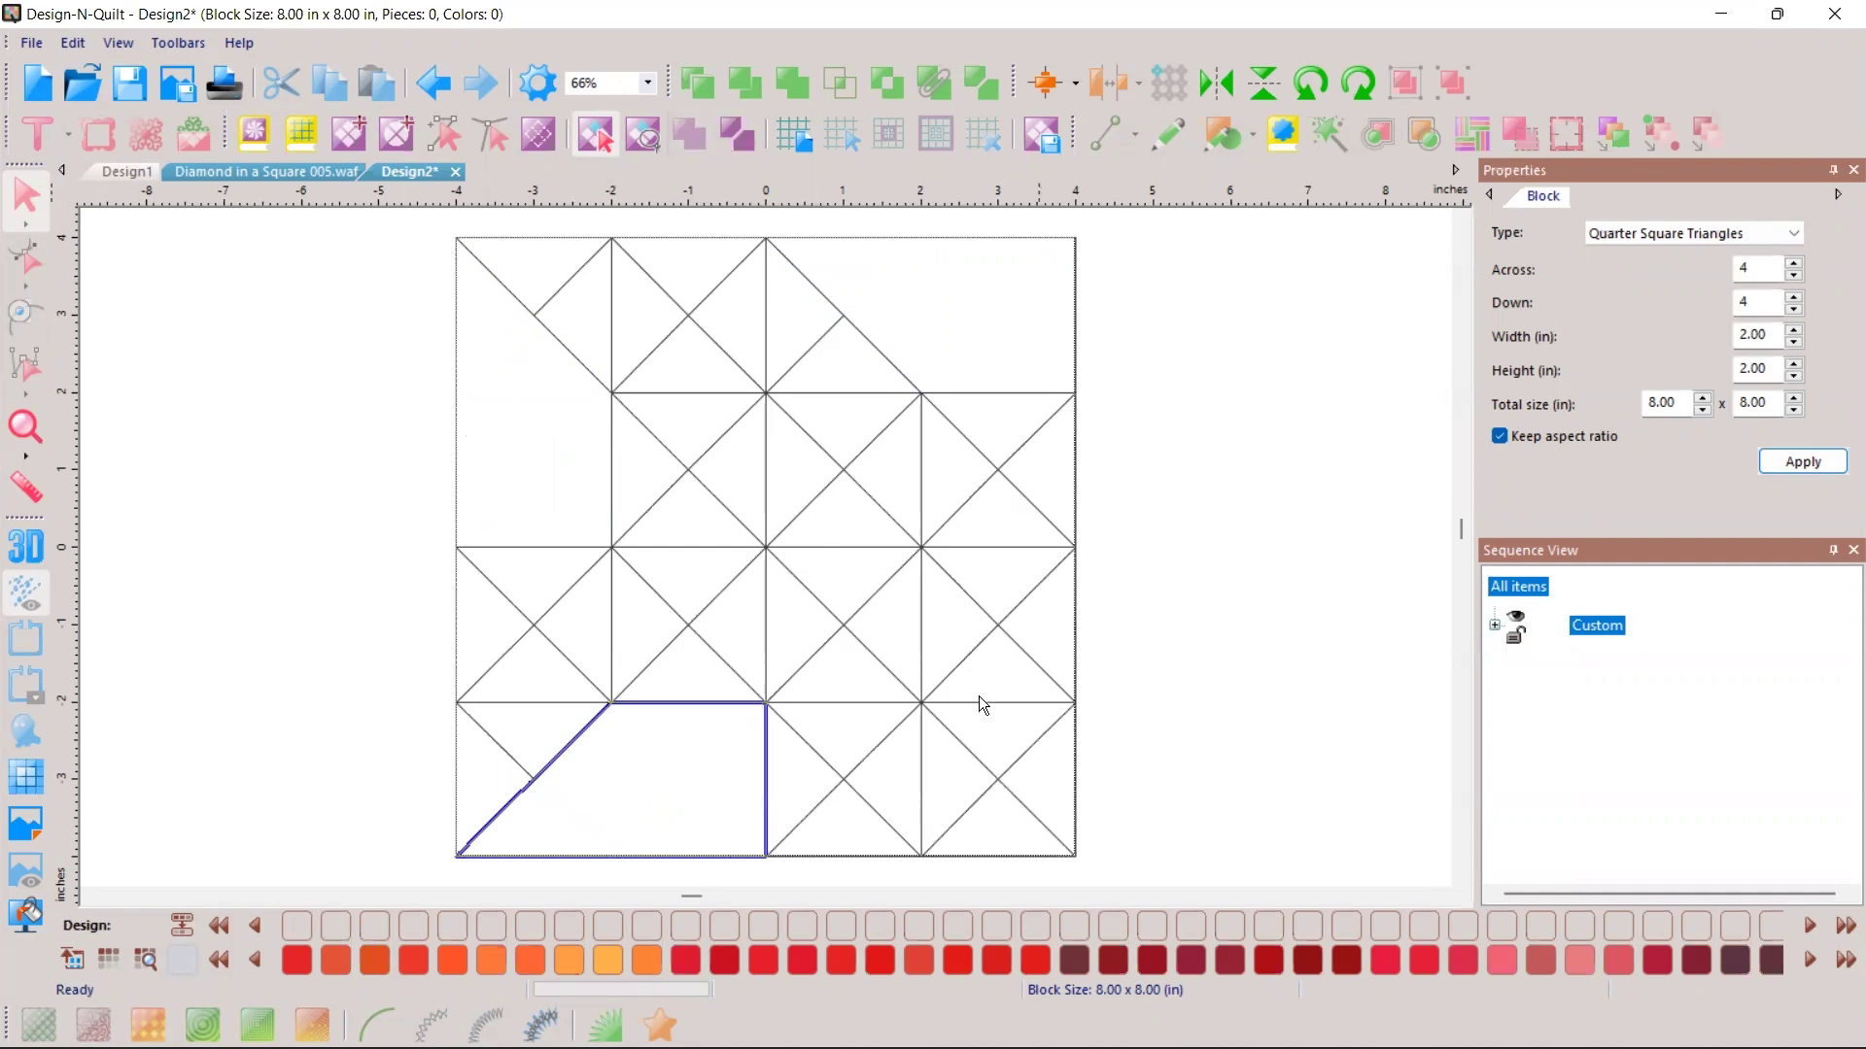
Step: Unite the third-row square in the last column with the upper-right half of the corner square below into one trapezoid
left_click(988, 605)
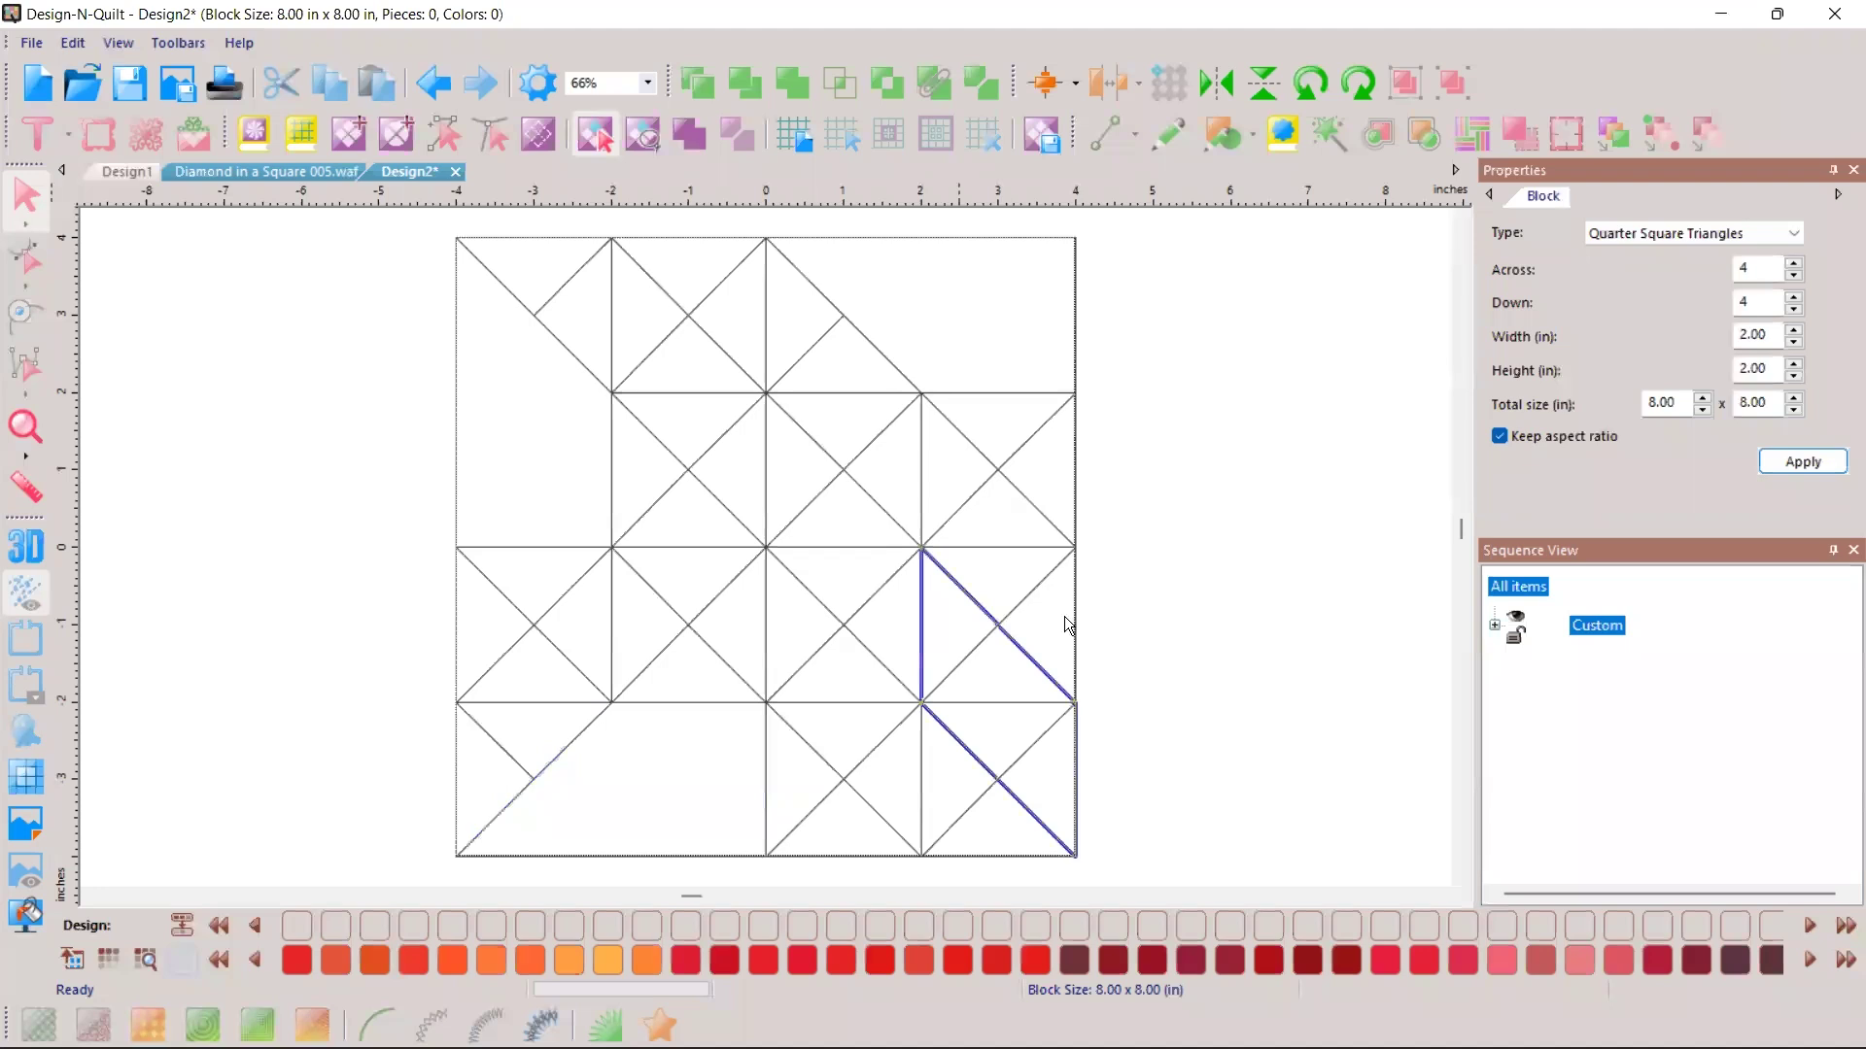
left_click(1040, 598)
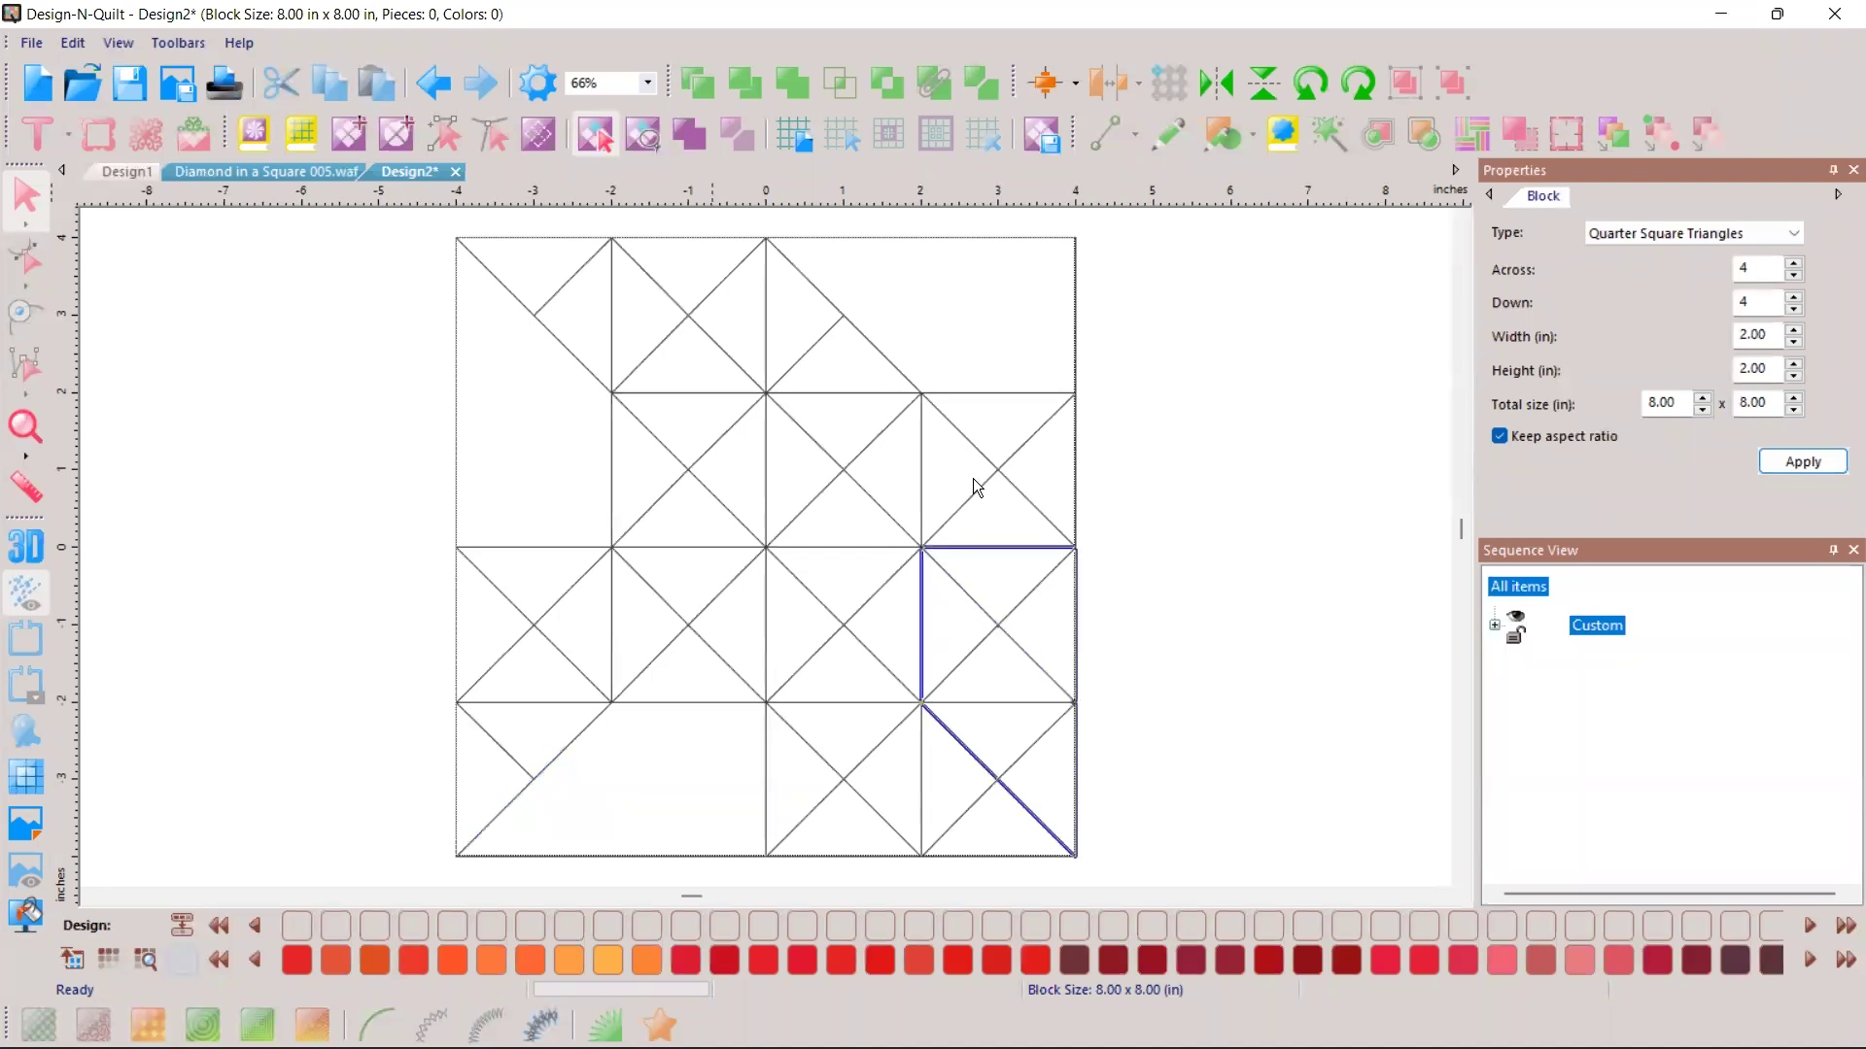
key("Delete")
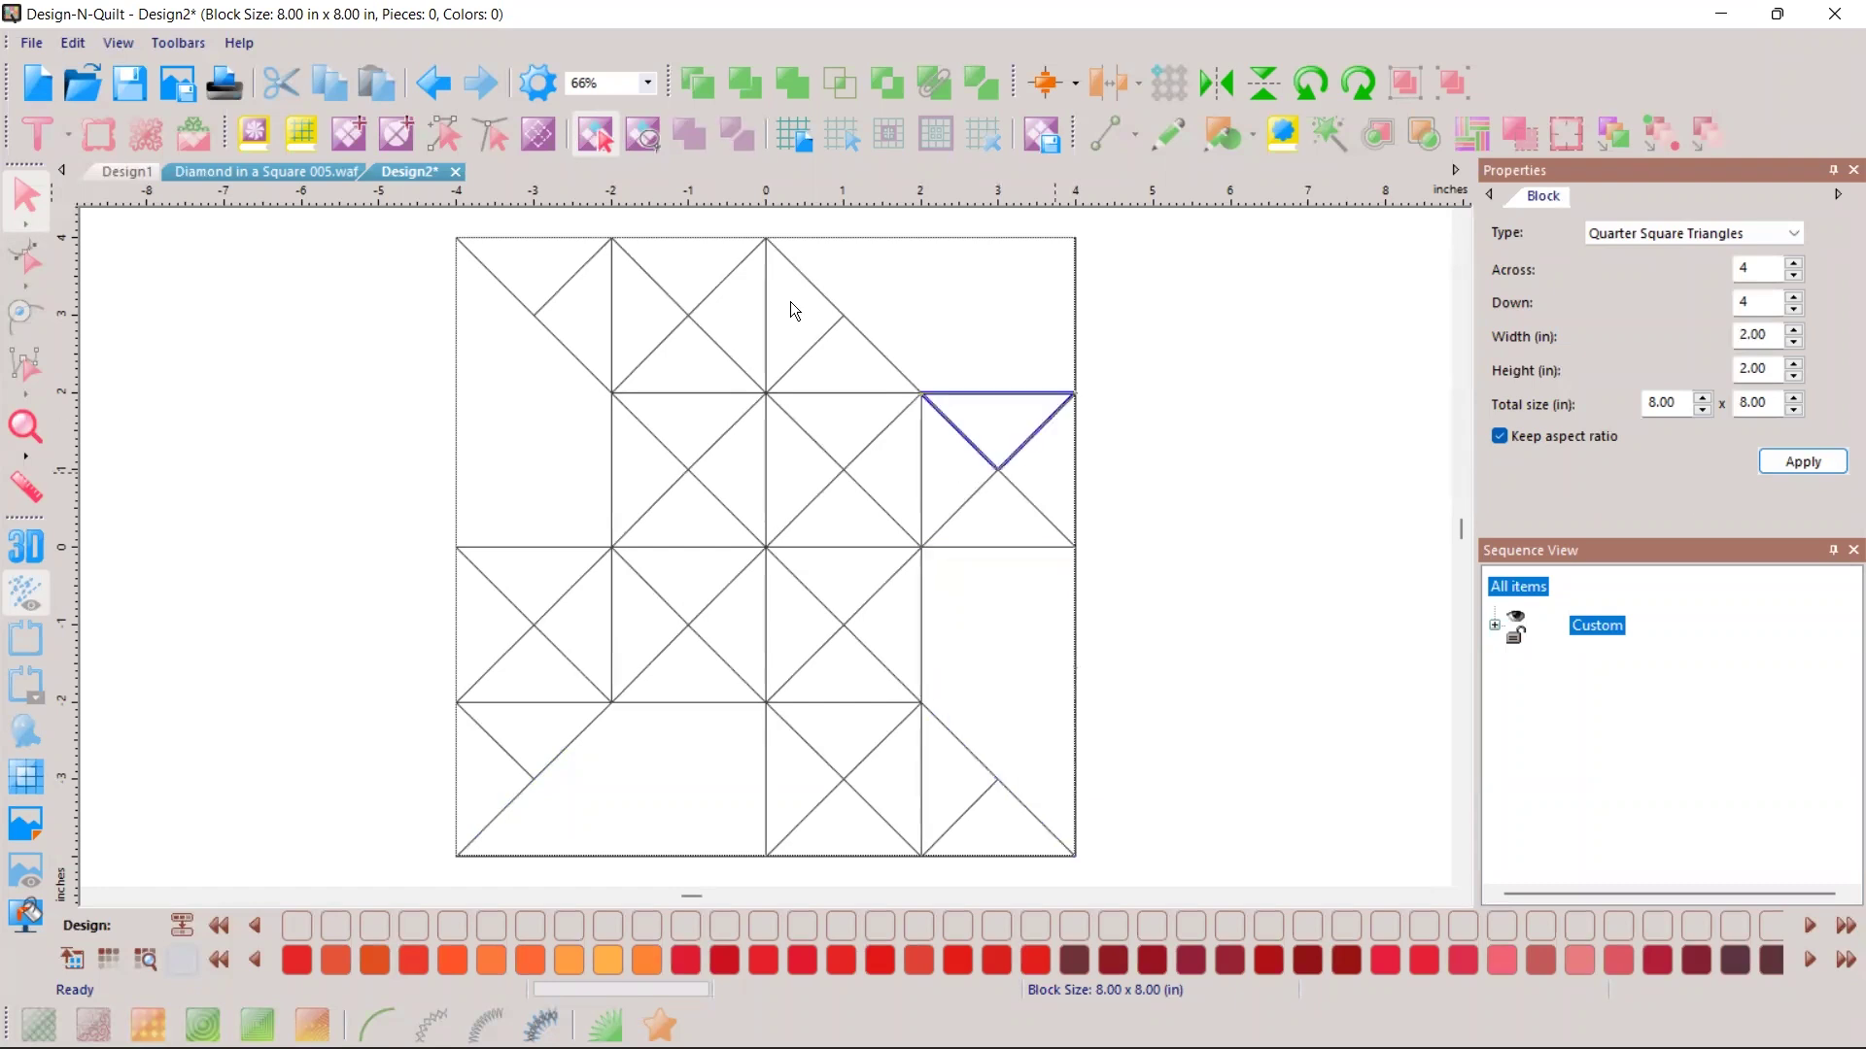
Step: Unite the triangles of the second-row square in the last column and those of the top-row square in the second column
left_click(744, 305, "shift")
left_click(679, 348, "shift")
left_click(692, 248, "shift")
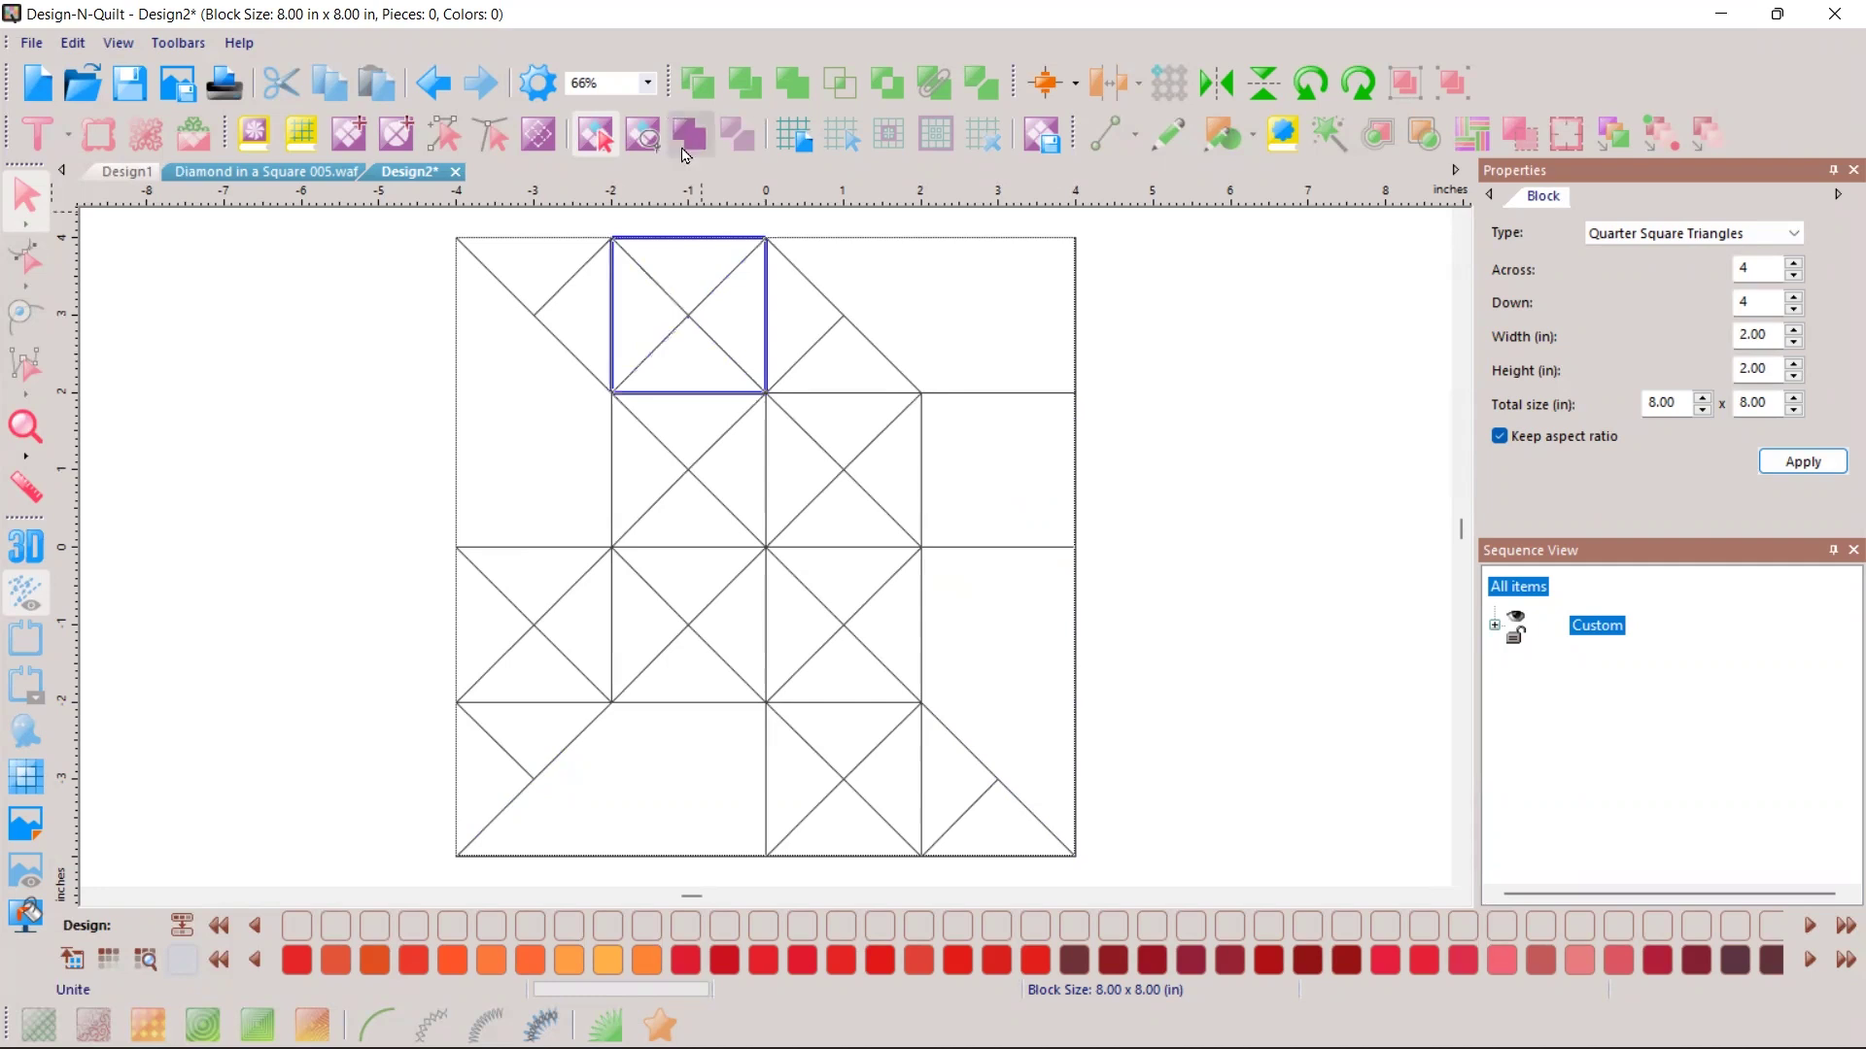
left_click(688, 134)
Step: Unite the four triangles of the third-row square in the first column into one piece
left_click(562, 561)
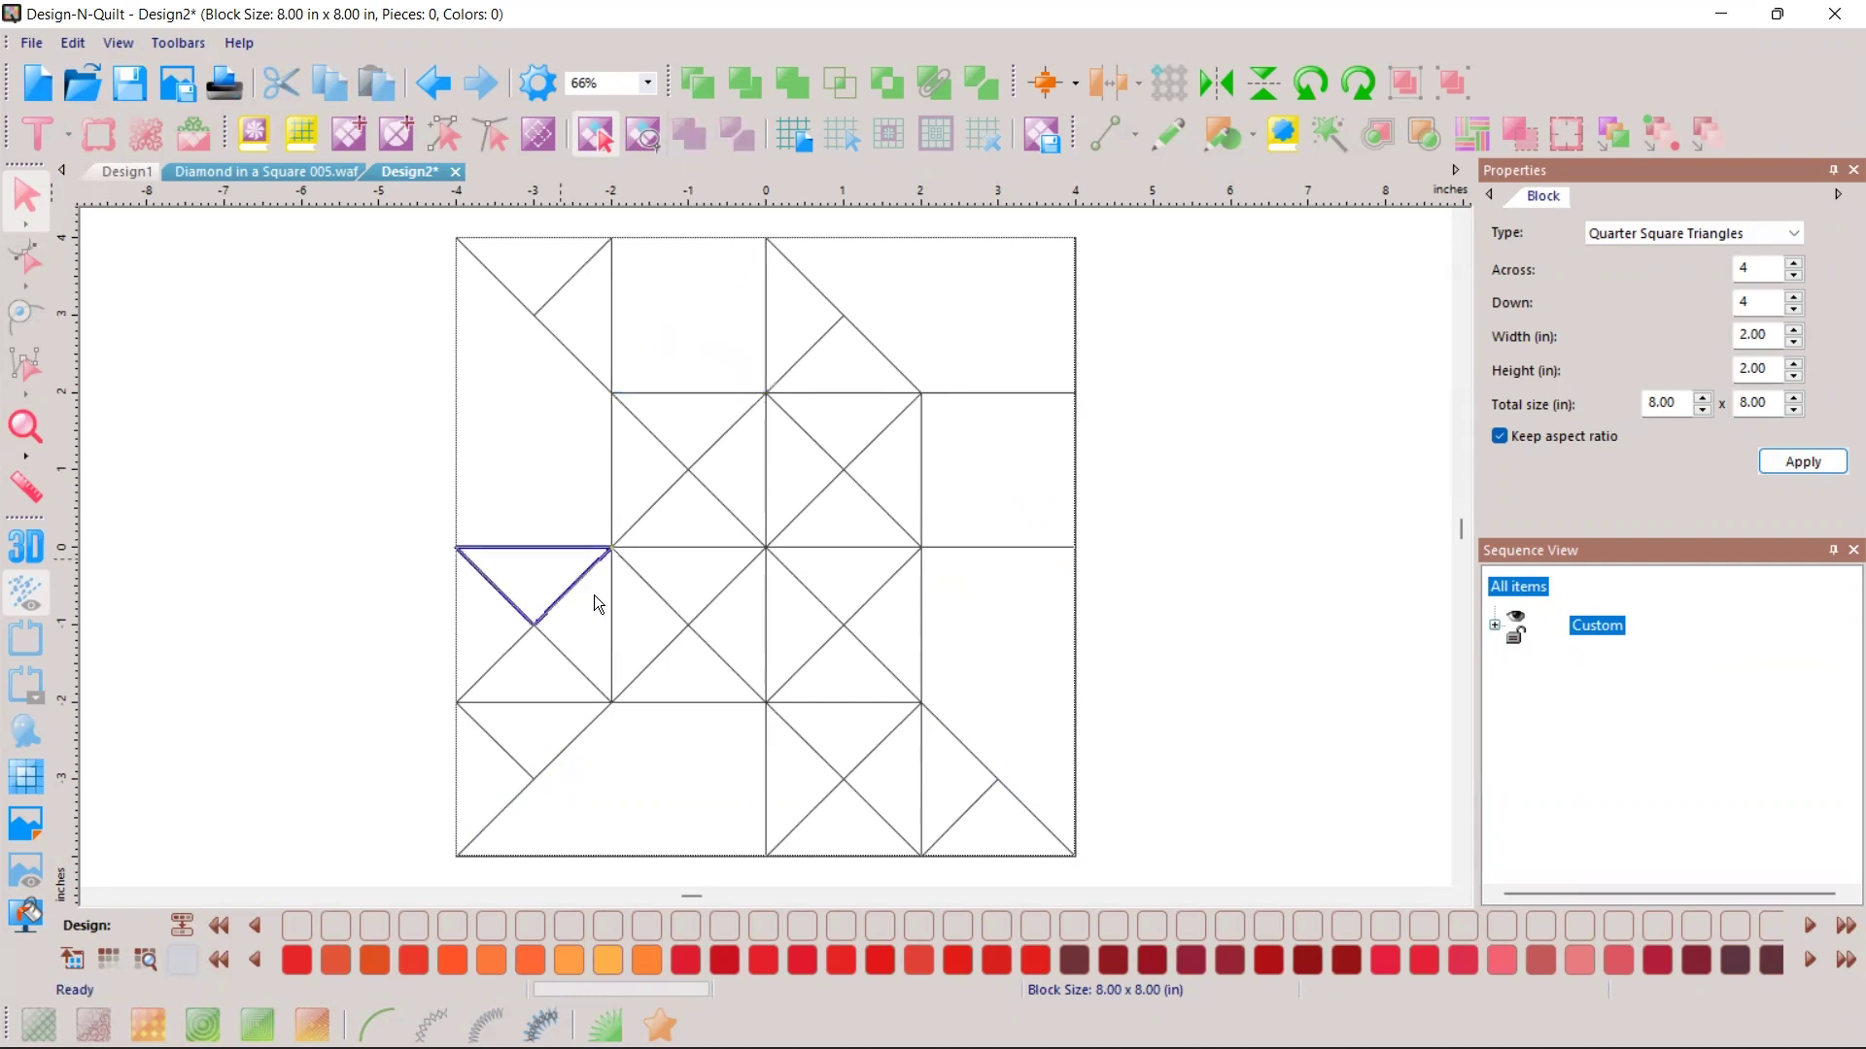
left_click(588, 627, "shift")
left_click(504, 633, "shift")
left_click(536, 680, "shift")
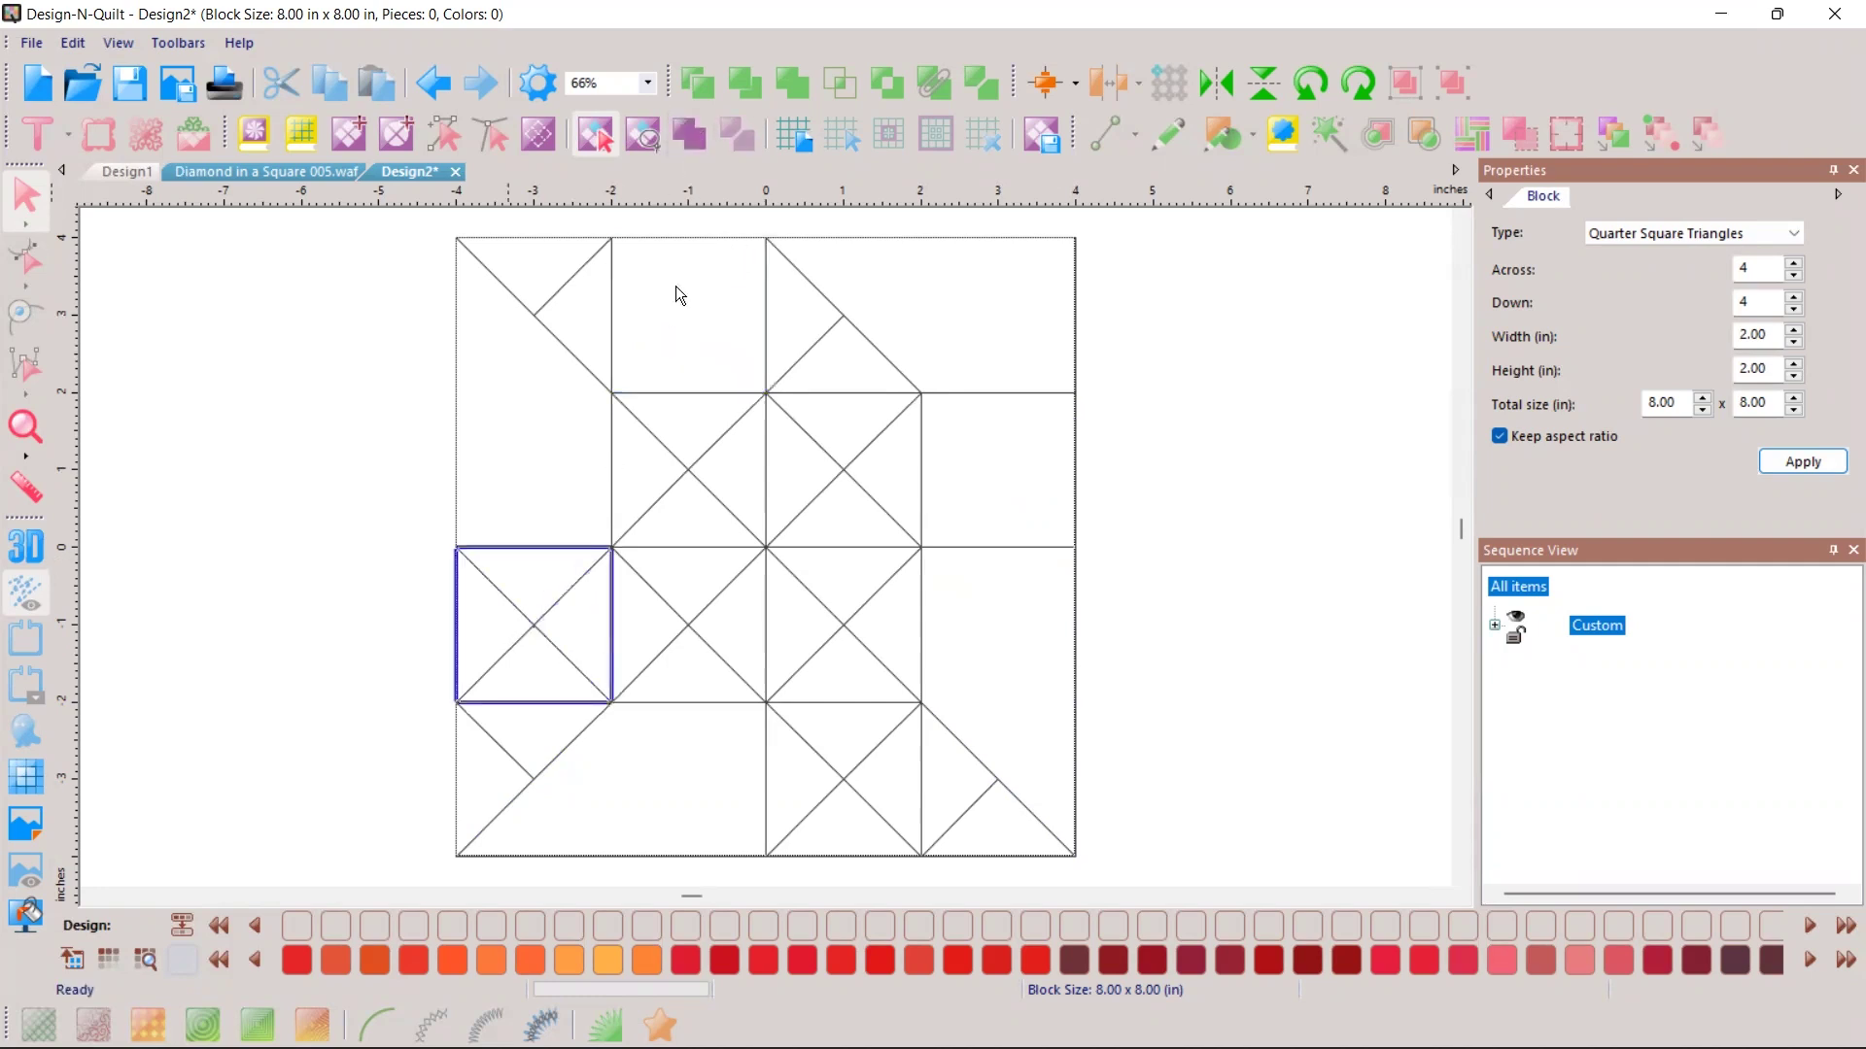
left_click(689, 133)
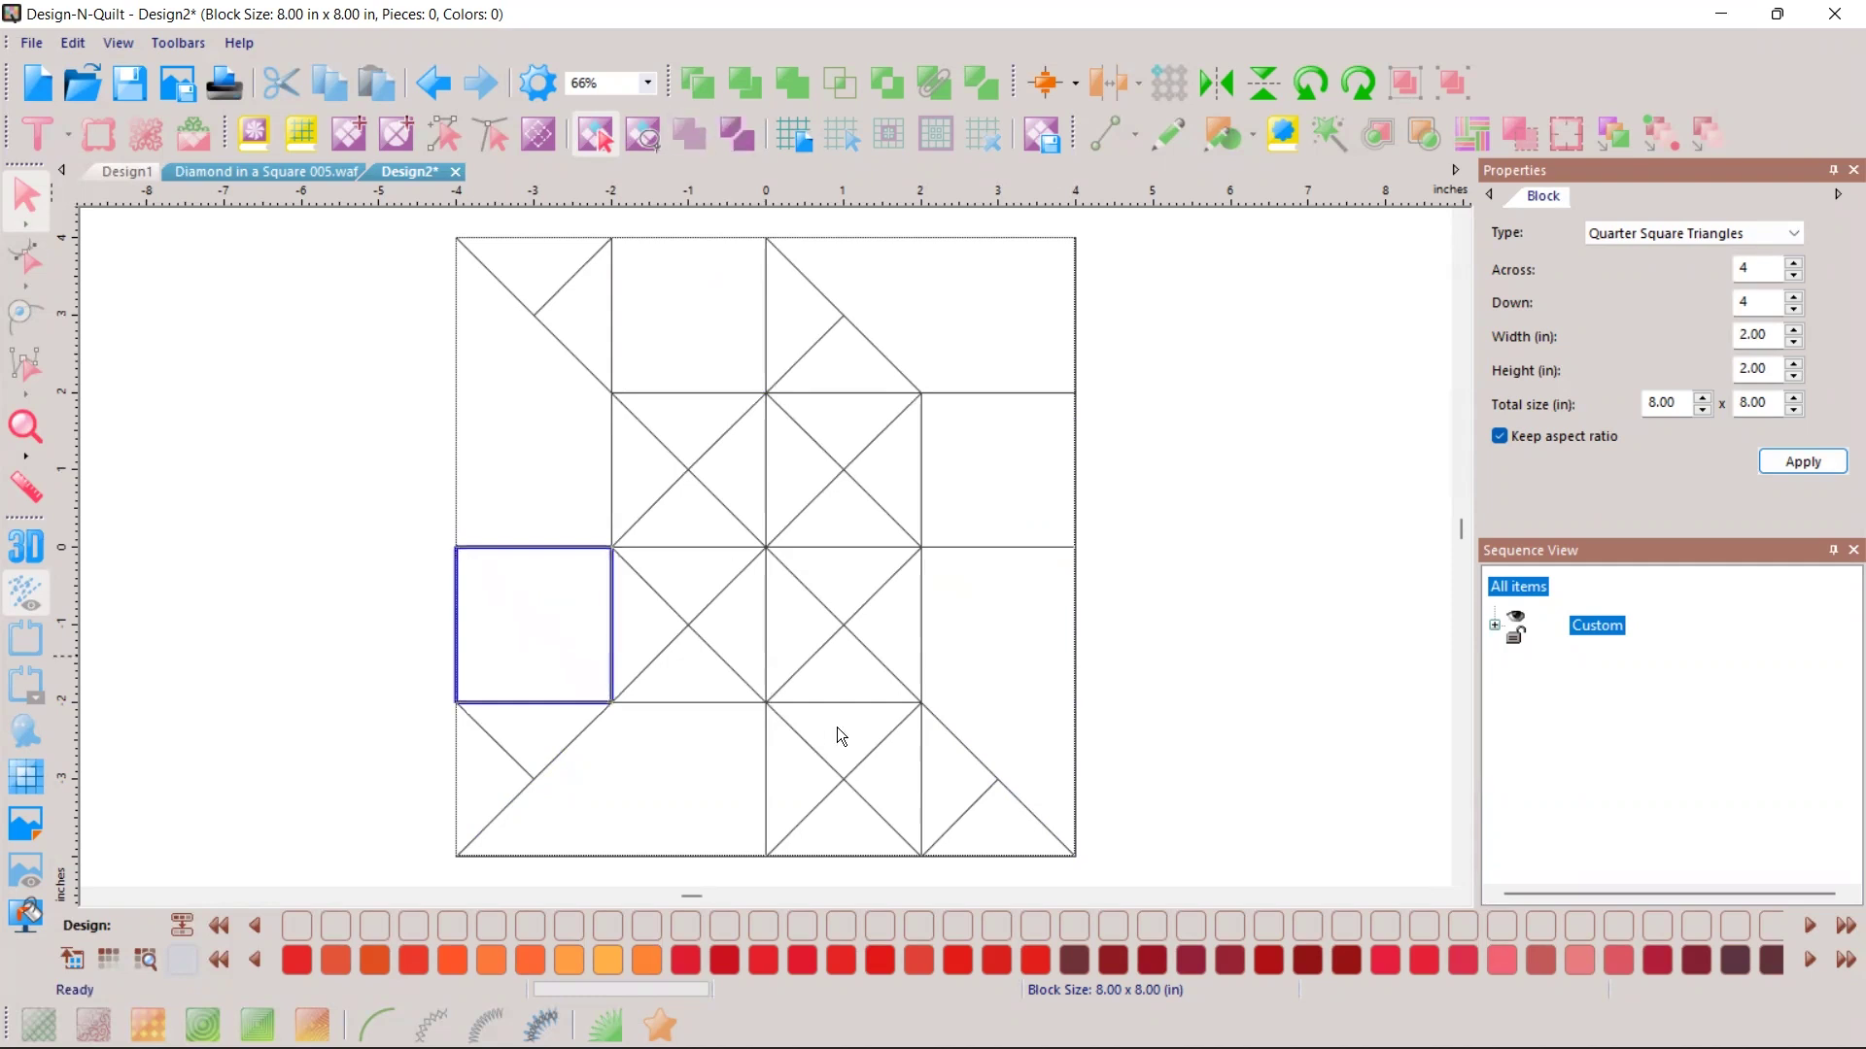
Step: Unite the four triangles of the bottom-row square in the third column into one piece
left_click(789, 778)
left_click(792, 782, "shift")
left_click(825, 828, "shift")
left_click(889, 751, "shift")
left_click(689, 135)
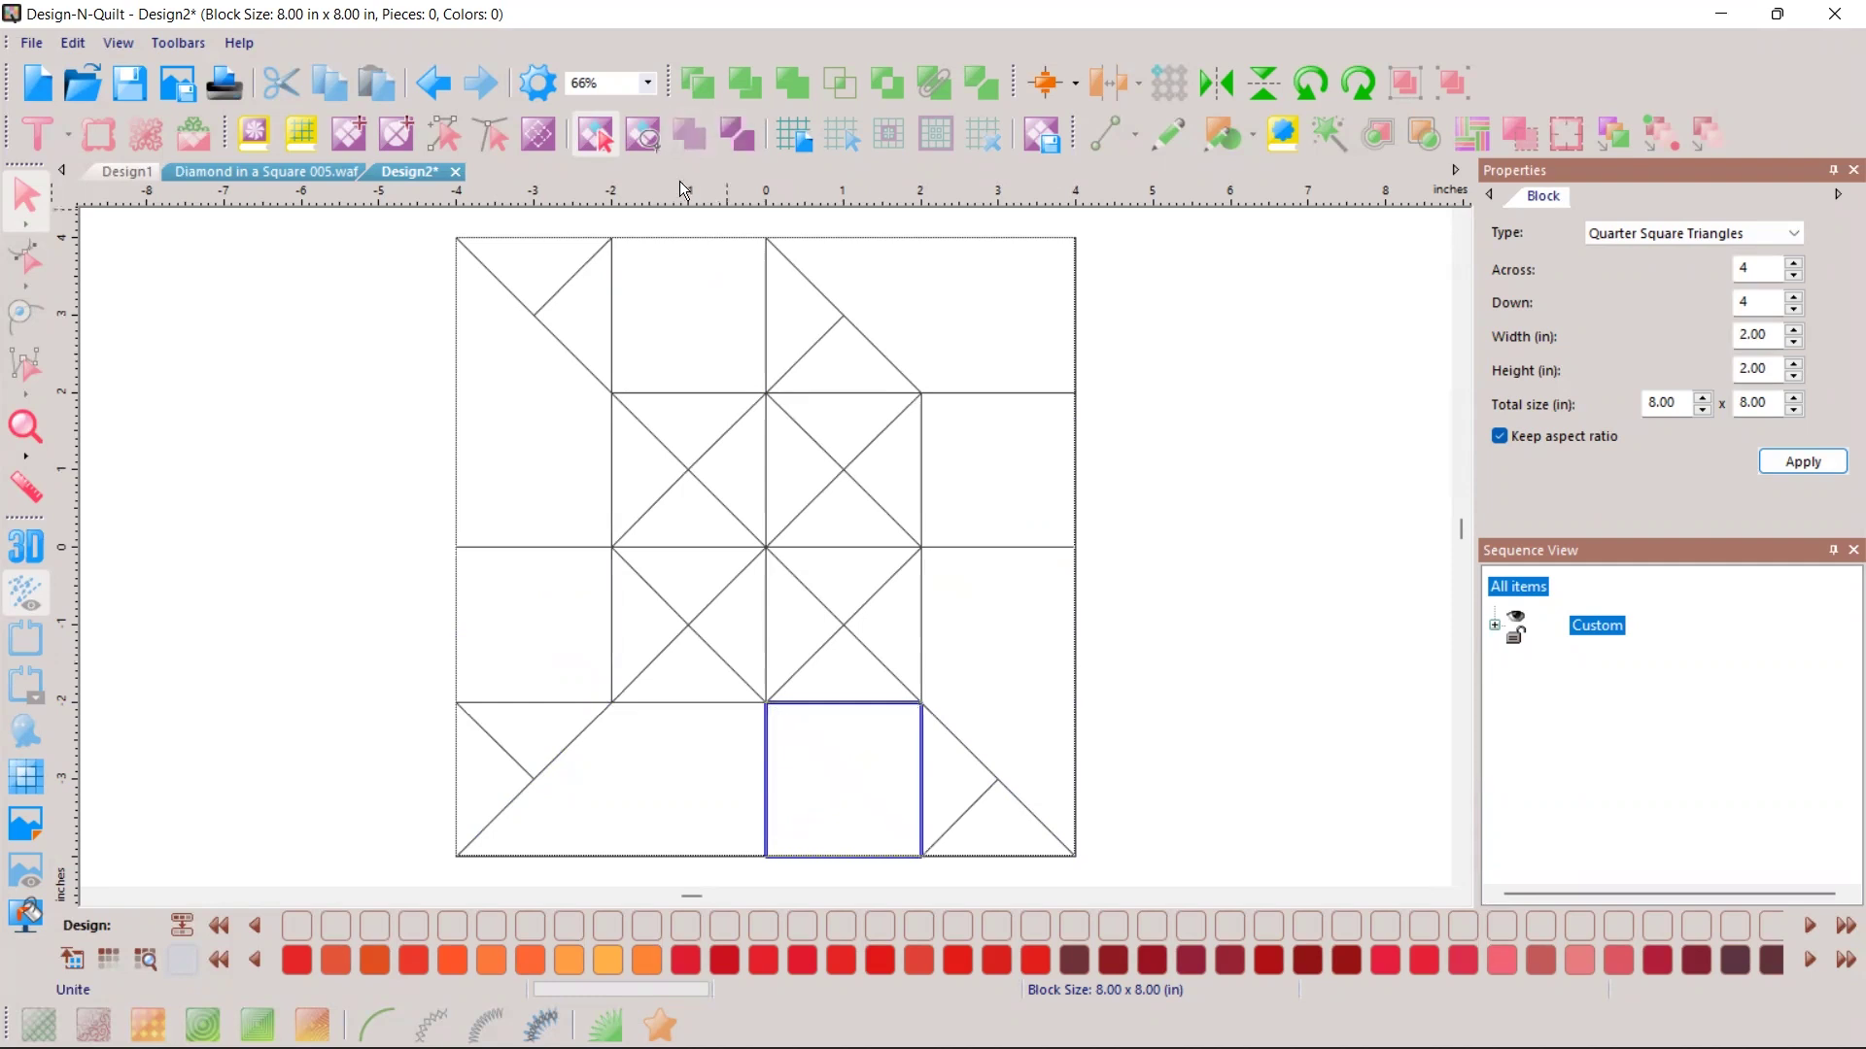
Step: Unite the two remaining small triangles in each of the top row's first and third squares into larger triangles
left_click(563, 277)
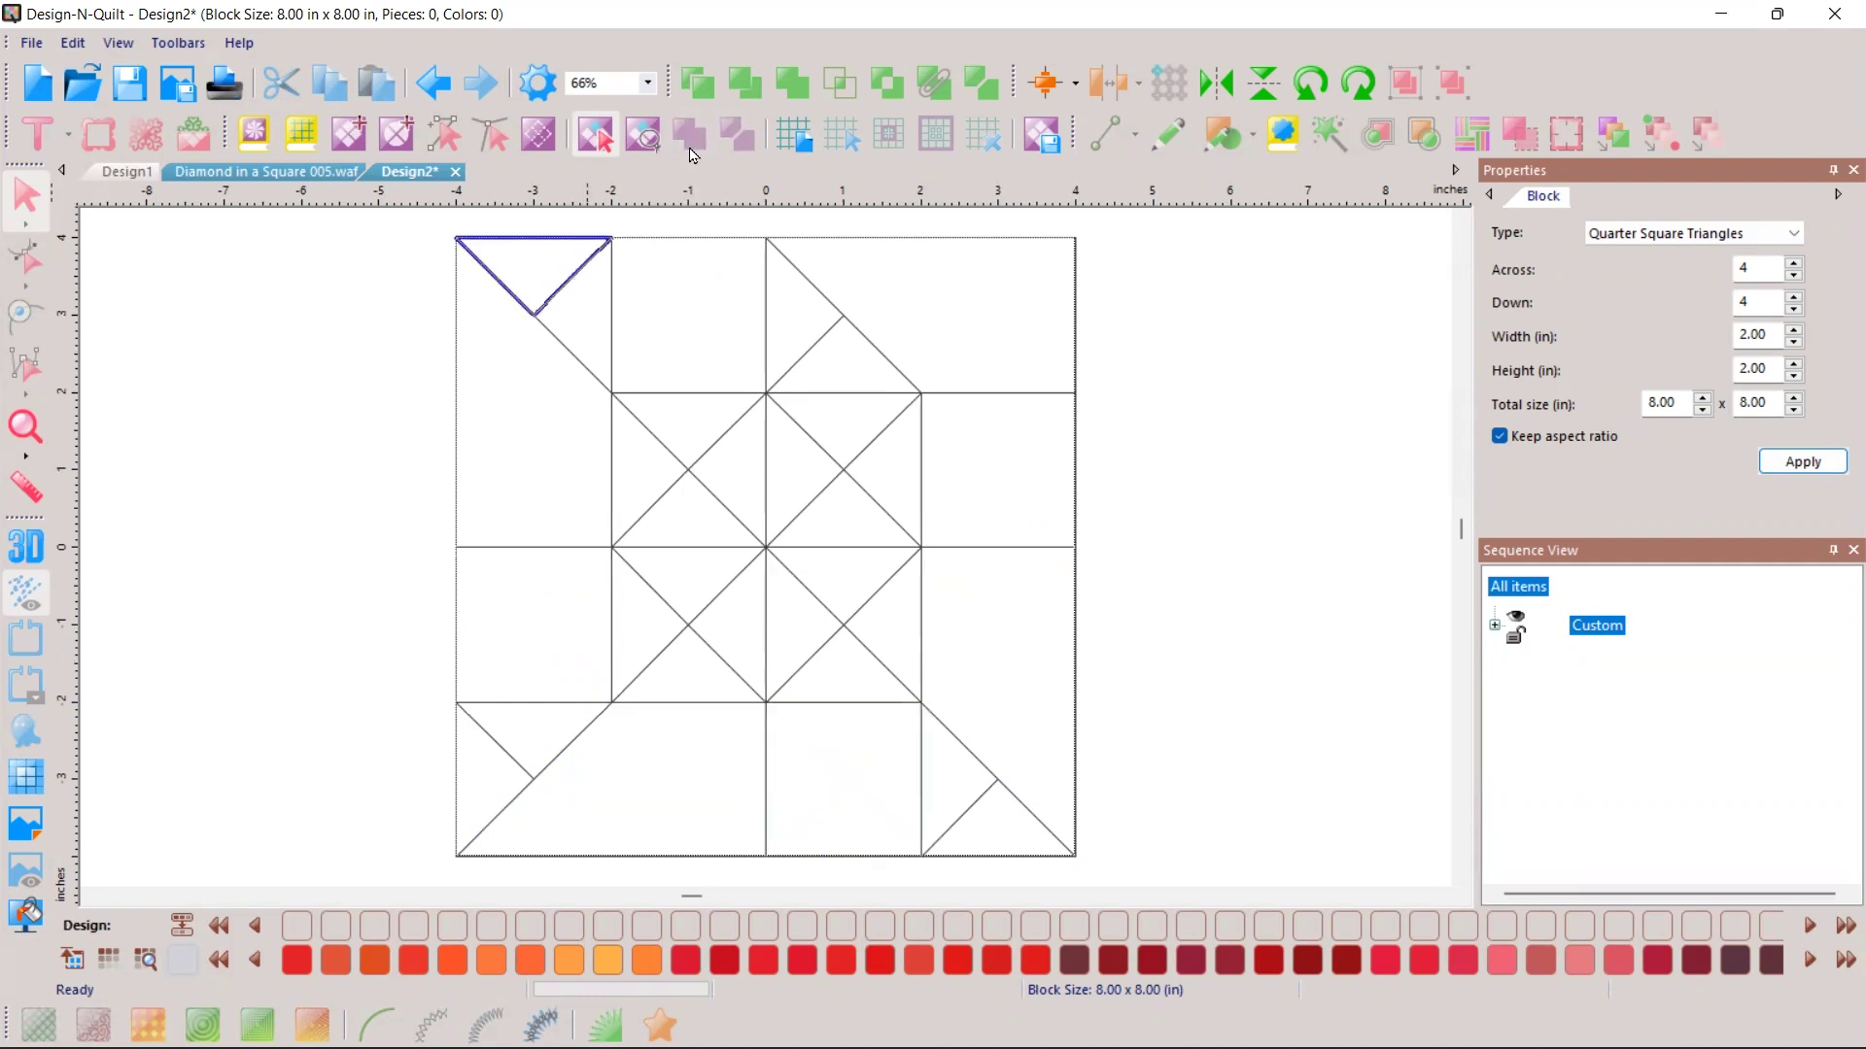
left_click(792, 328)
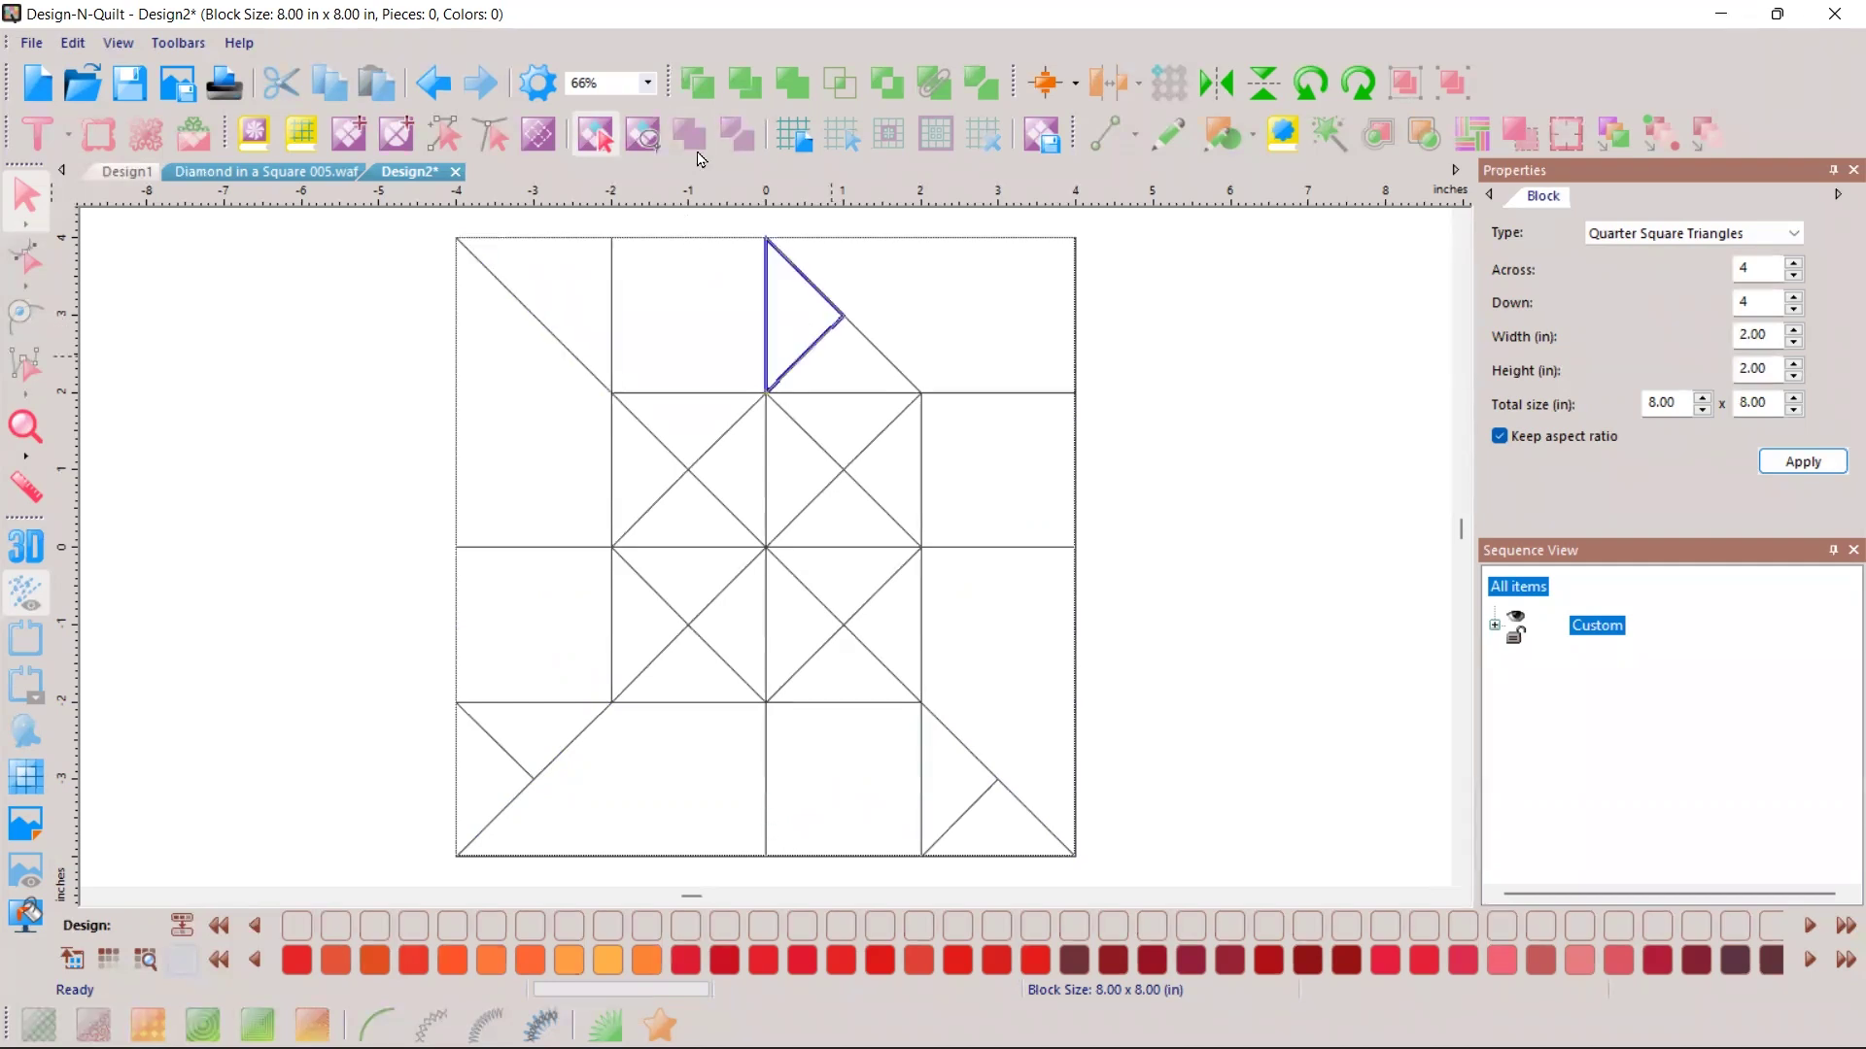
key("ctrl+m")
Step: Unite the four triangles of the second-row square in the second column into one piece
left_click(686, 416)
key("ctrl+m")
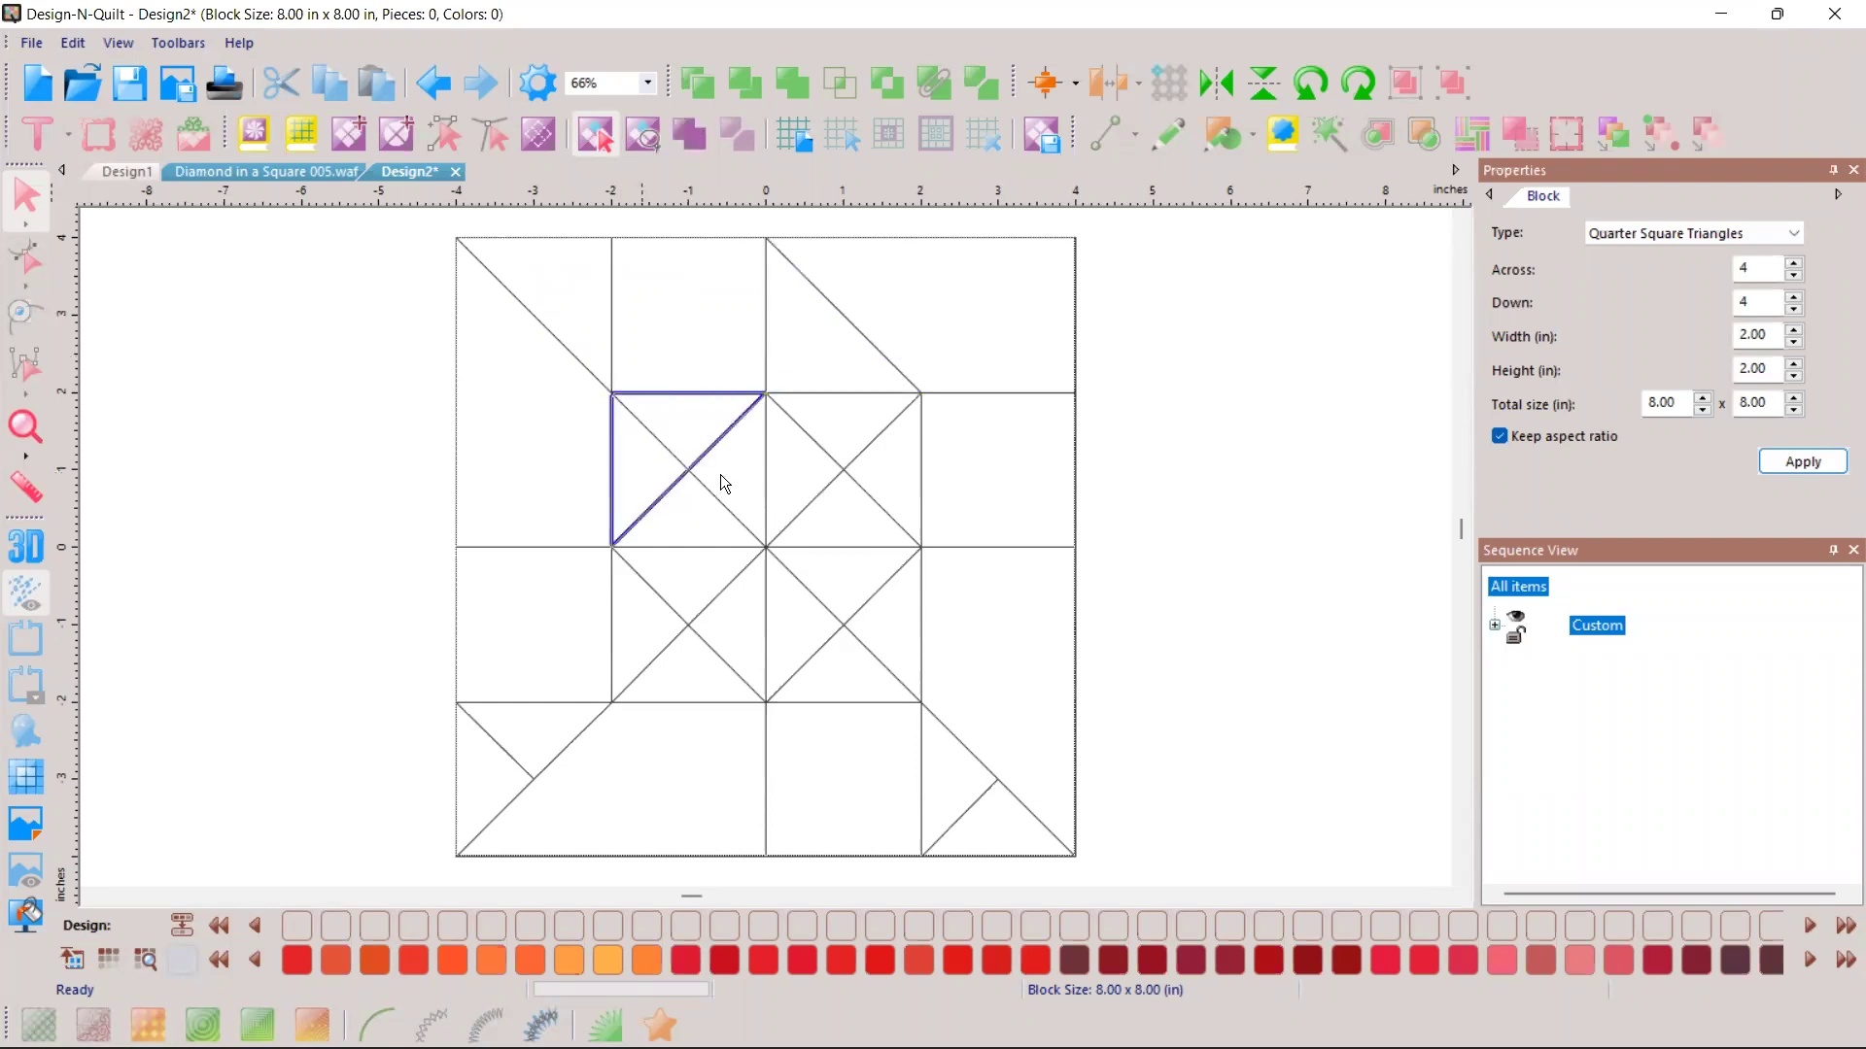
left_click(689, 136)
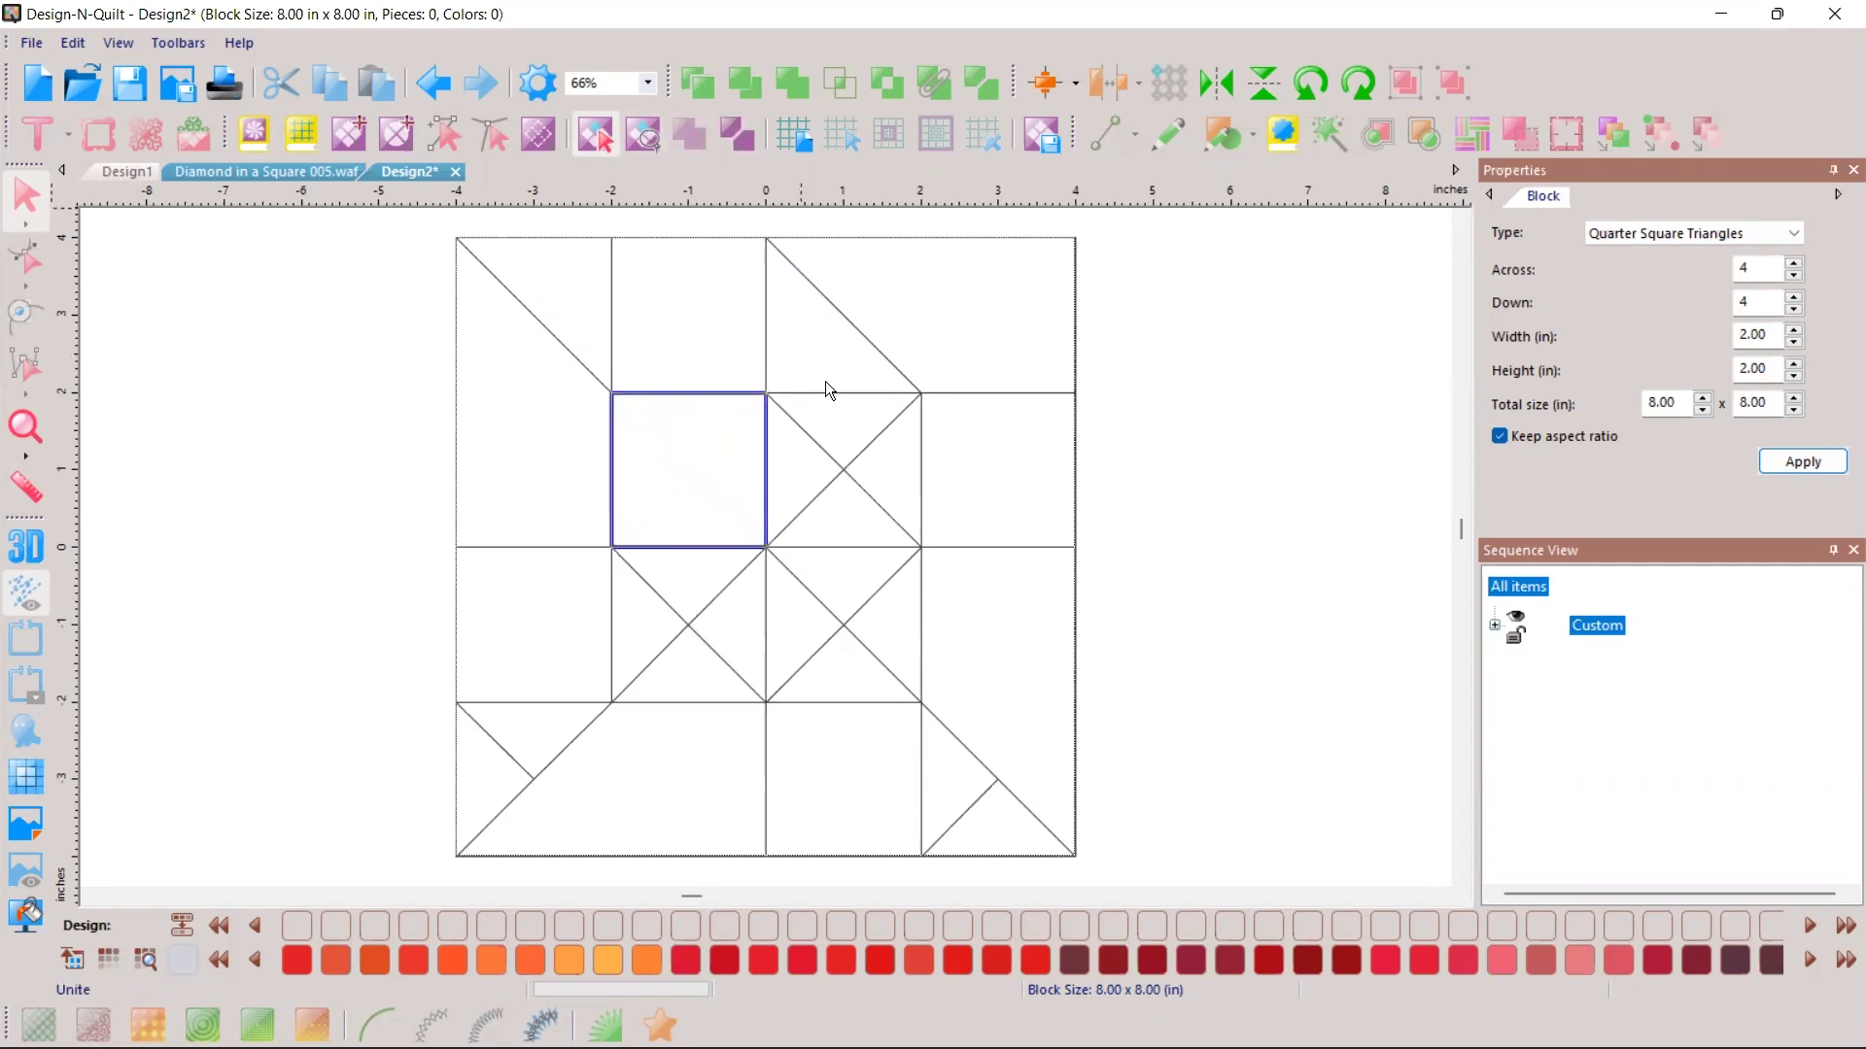
Step: Unite all triangles in the two middle squares of the third column into one tall rectangle
left_click(789, 552)
left_click(689, 136)
left_click(845, 433, "ctrl")
left_click(875, 476, "ctrl")
left_click(689, 136)
Step: Unite the four triangles of the third-row, second-column square, and the two small triangles in each of the bottom row's corner squares
left_click(698, 571)
key("Tab")
key("Tab")
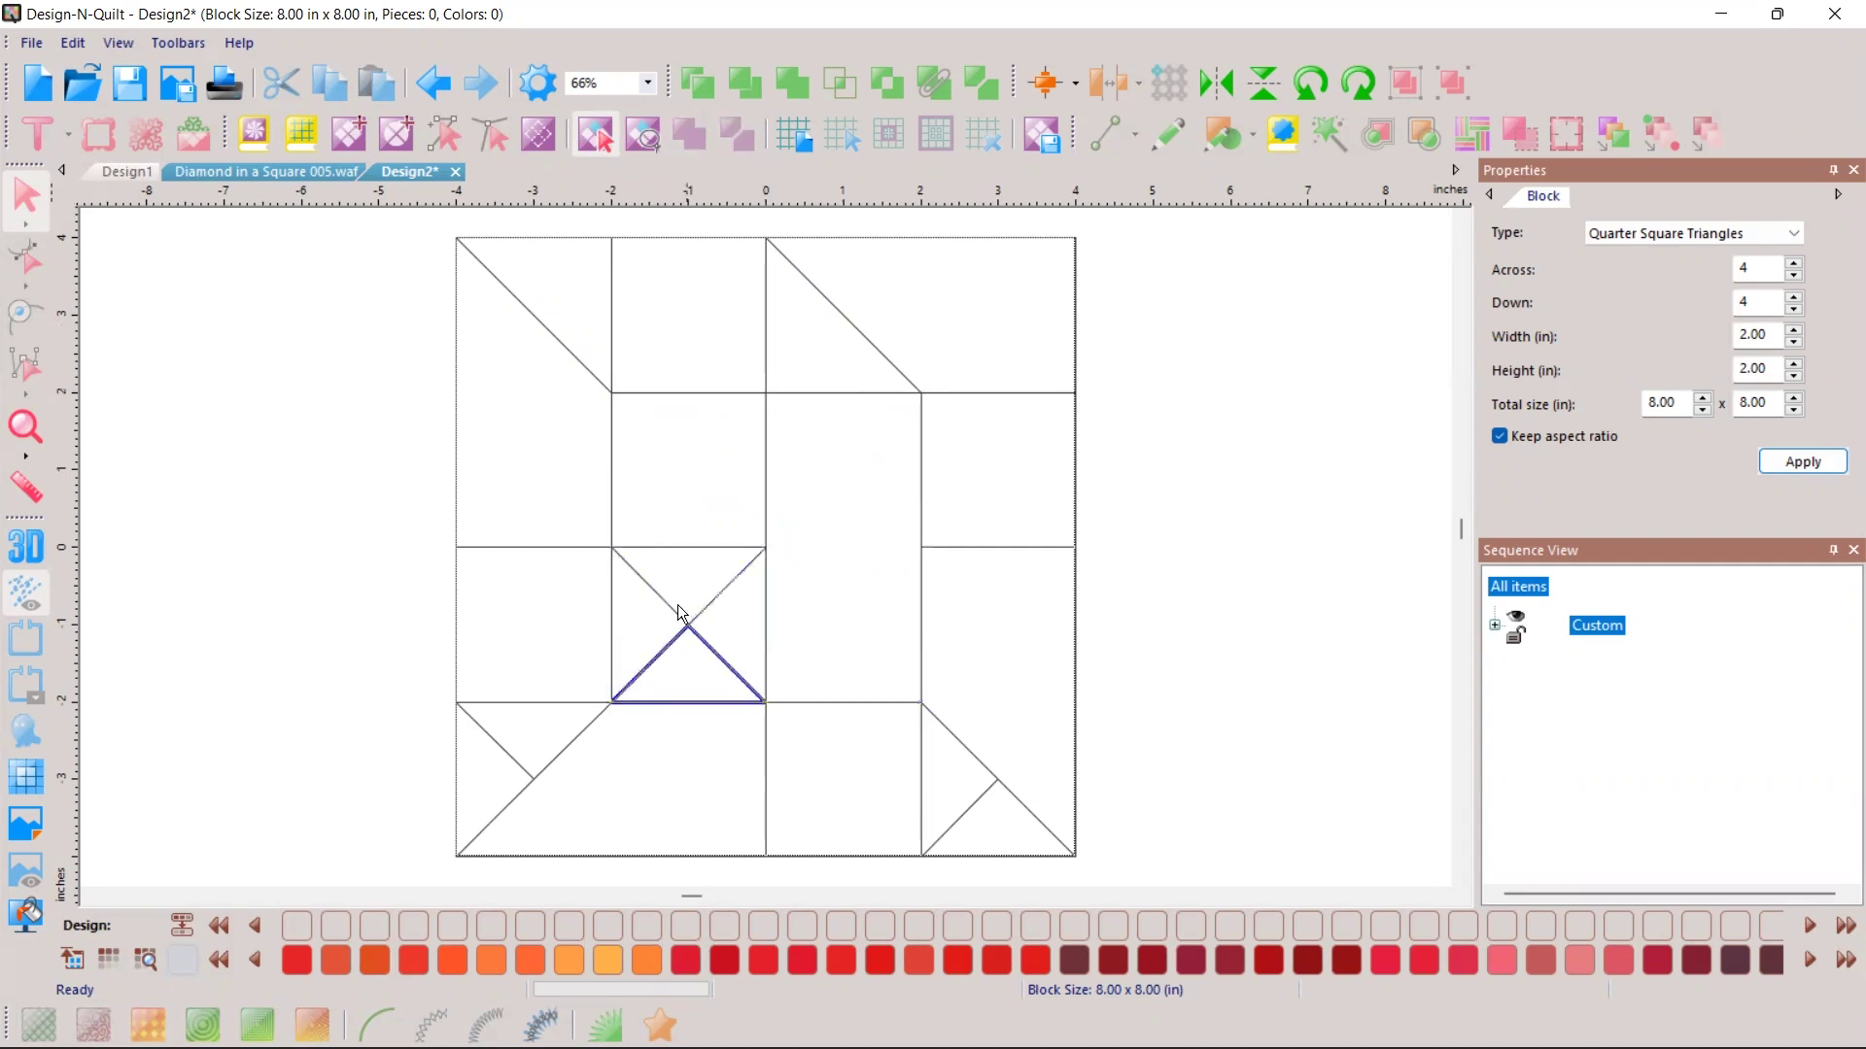
left_click(662, 599, "ctrl")
left_click(710, 626, "ctrl")
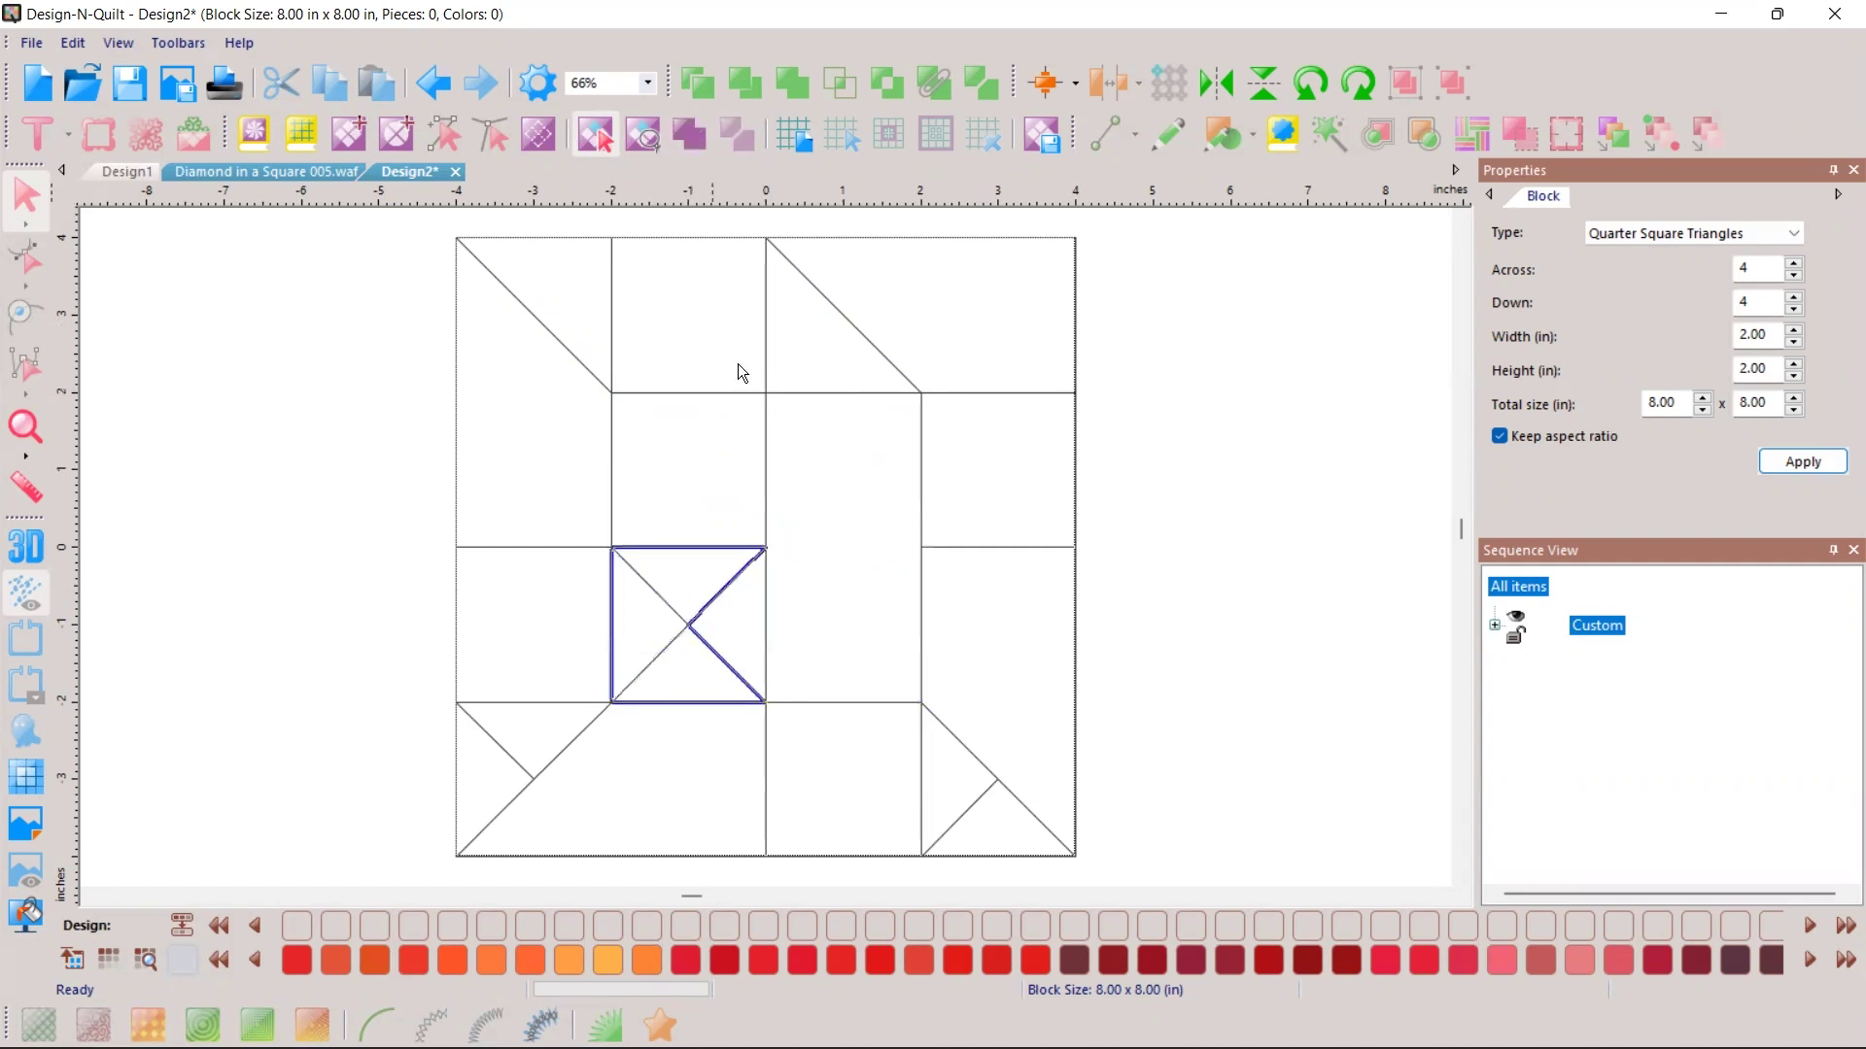
left_click(689, 136)
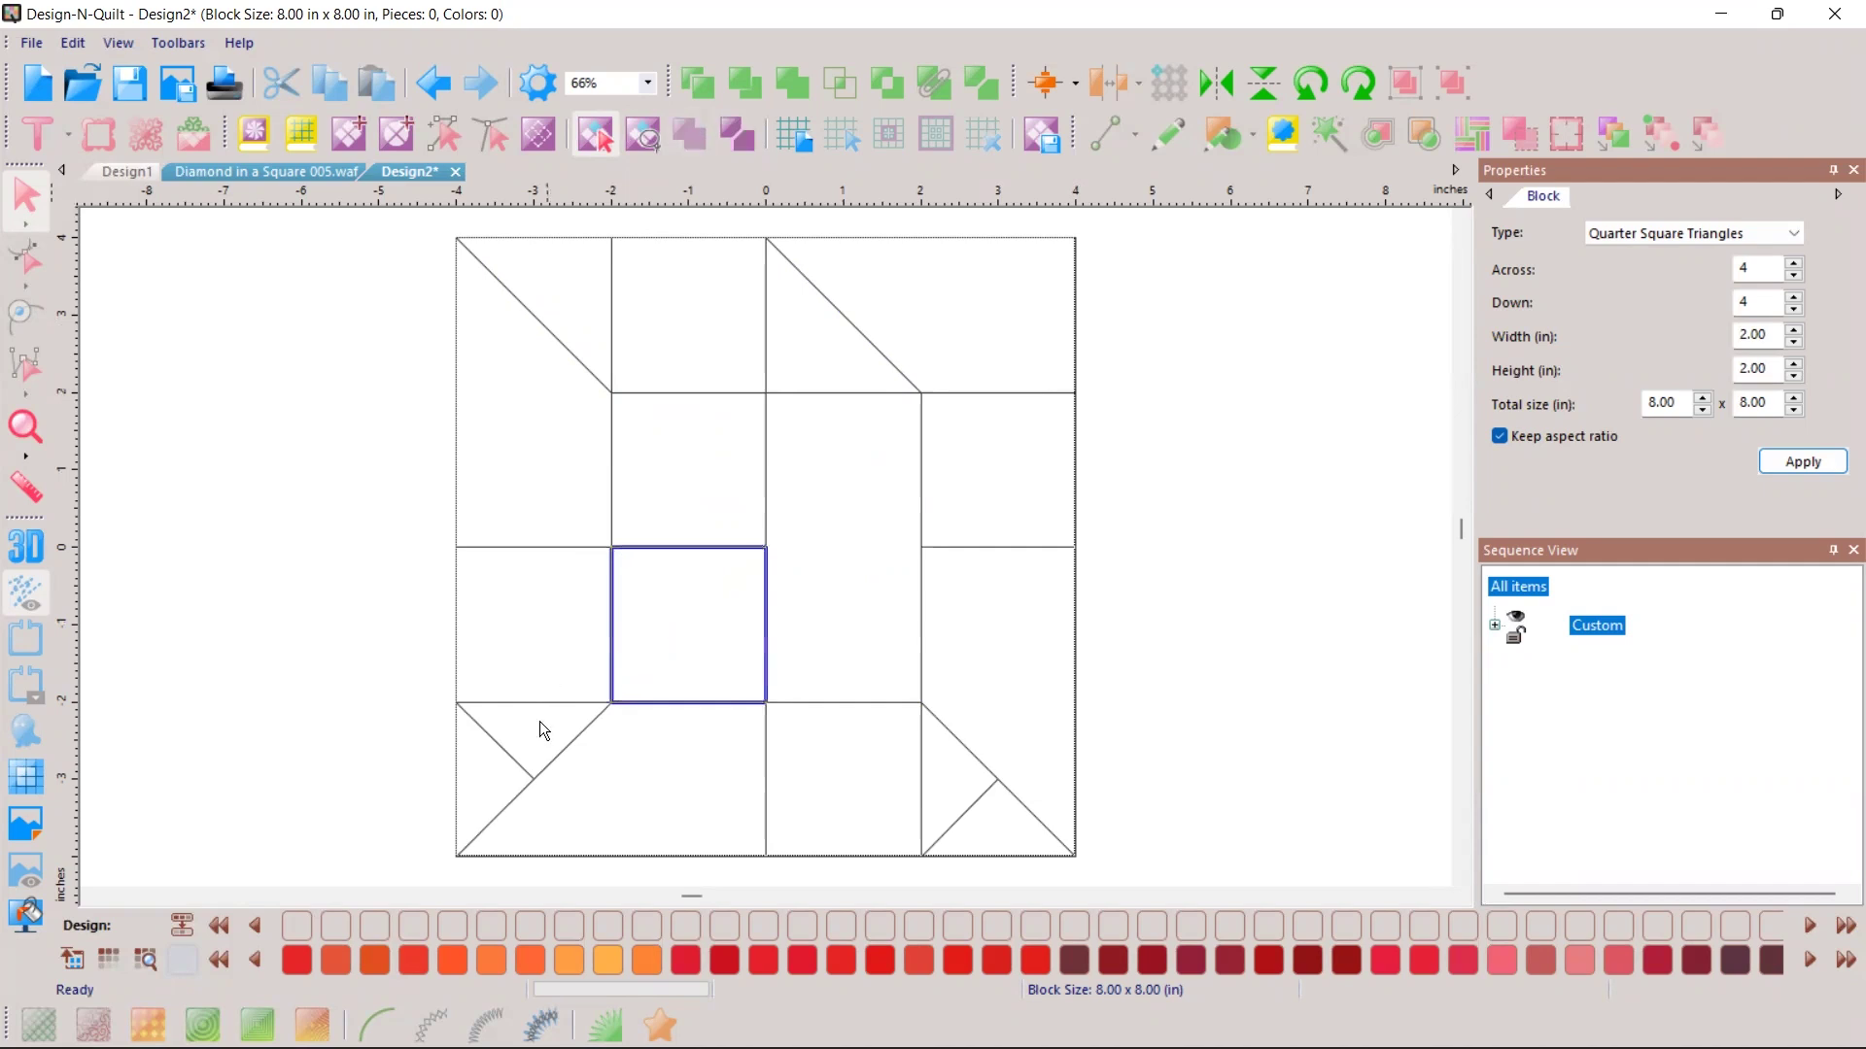
left_click(522, 738)
left_click(470, 783, "ctrl")
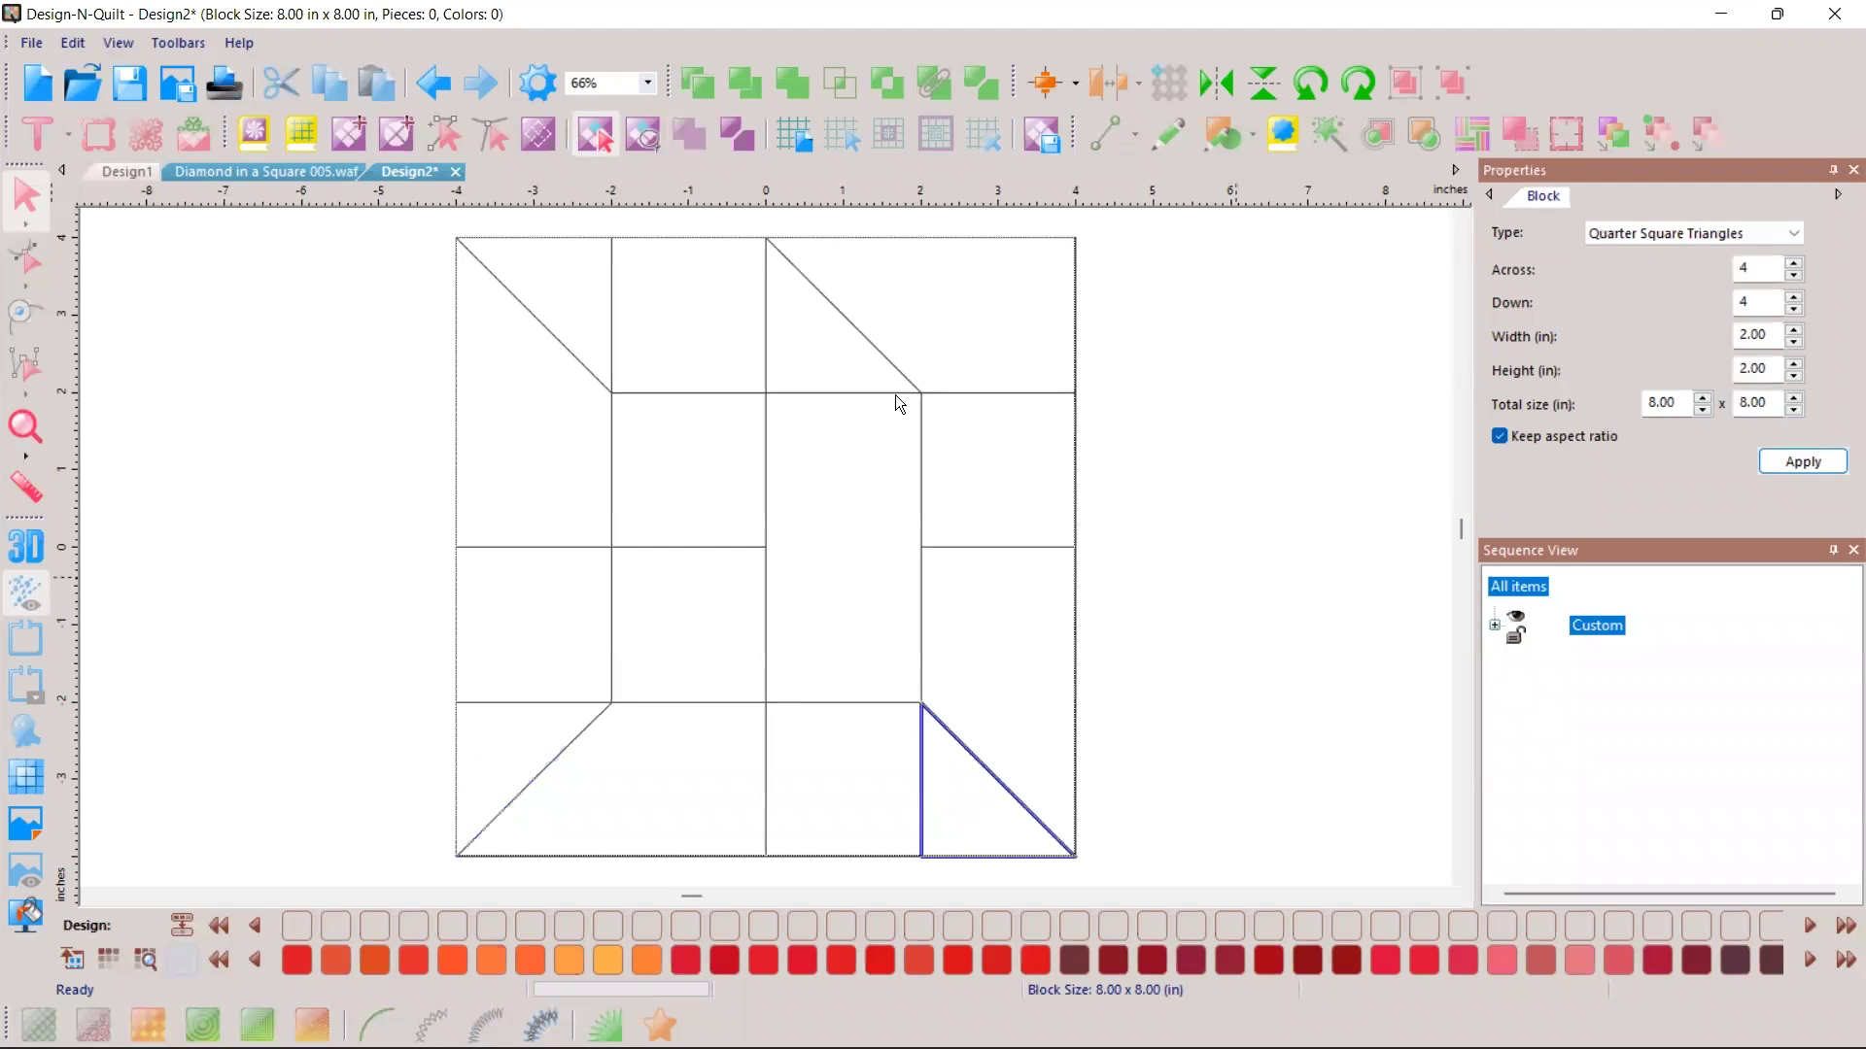
Step: Unite the third column's top triangle with the tall rectangle below it, and the third row's first two squares into one rectangle
left_click(831, 366)
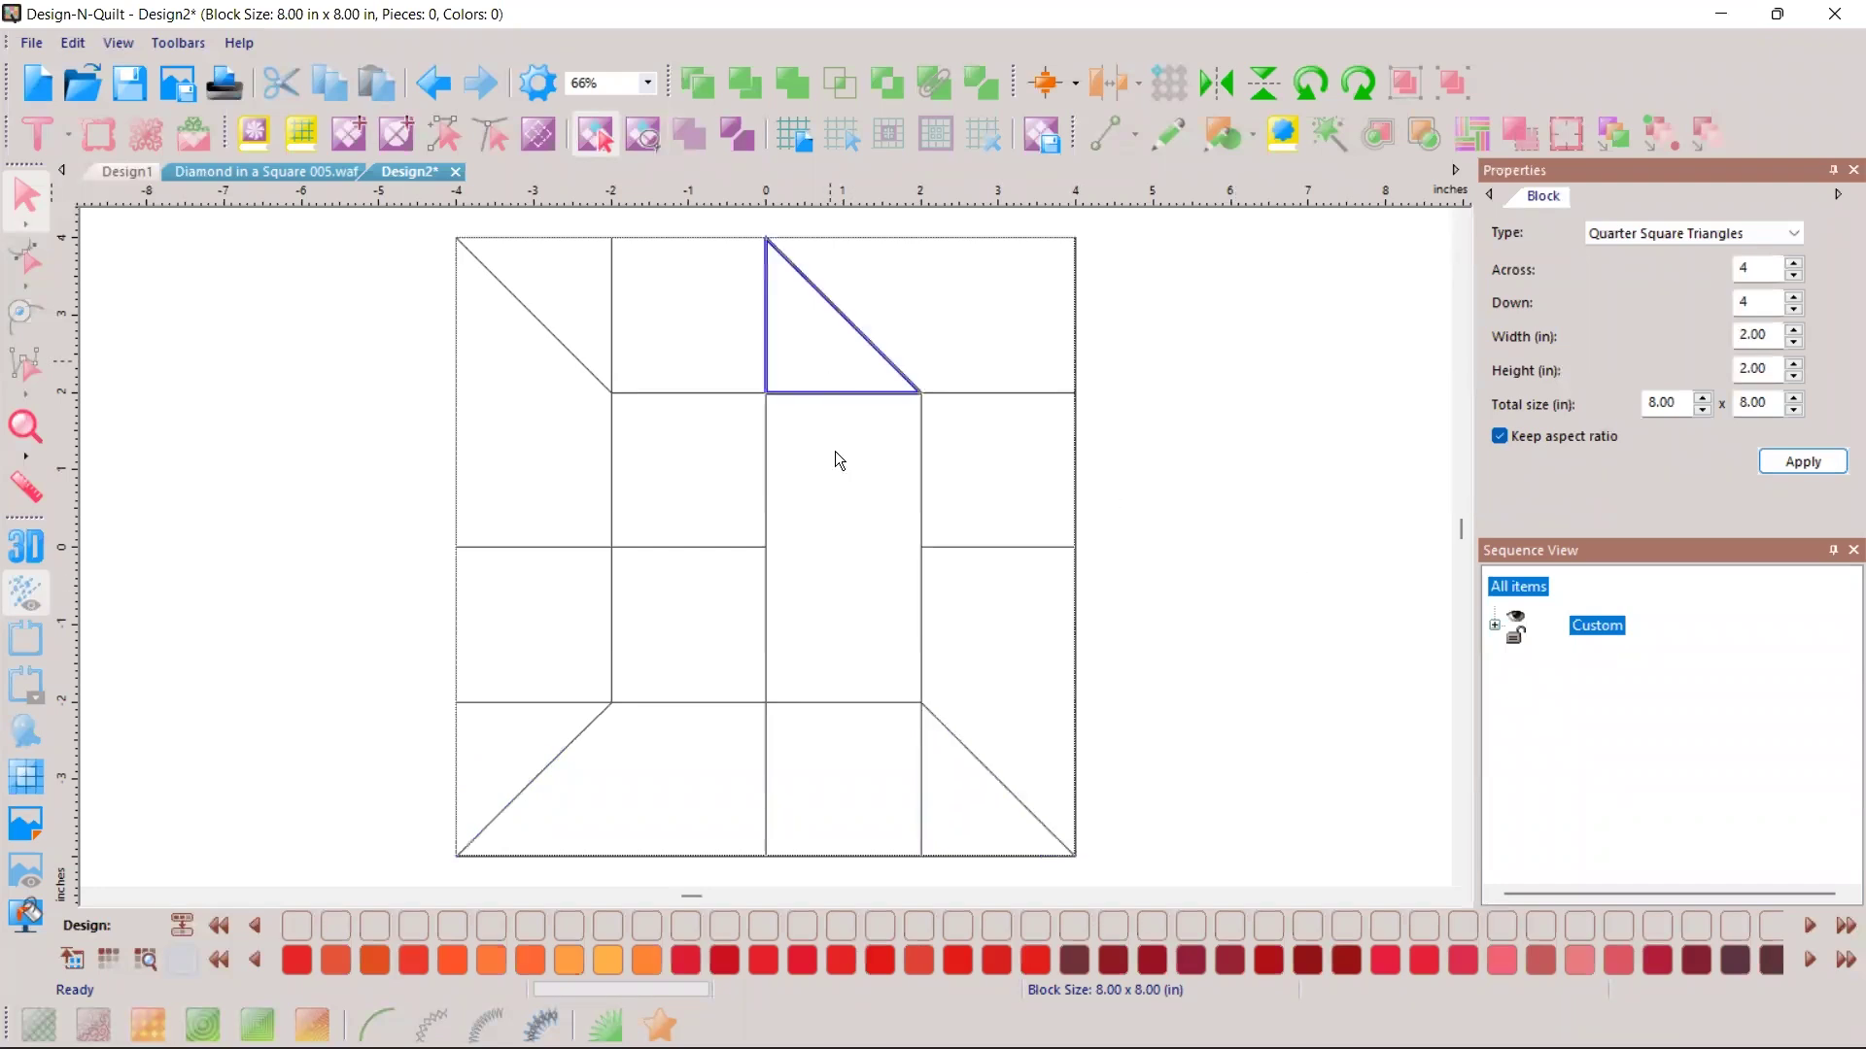
left_click(855, 570, "shift")
left_click(689, 137)
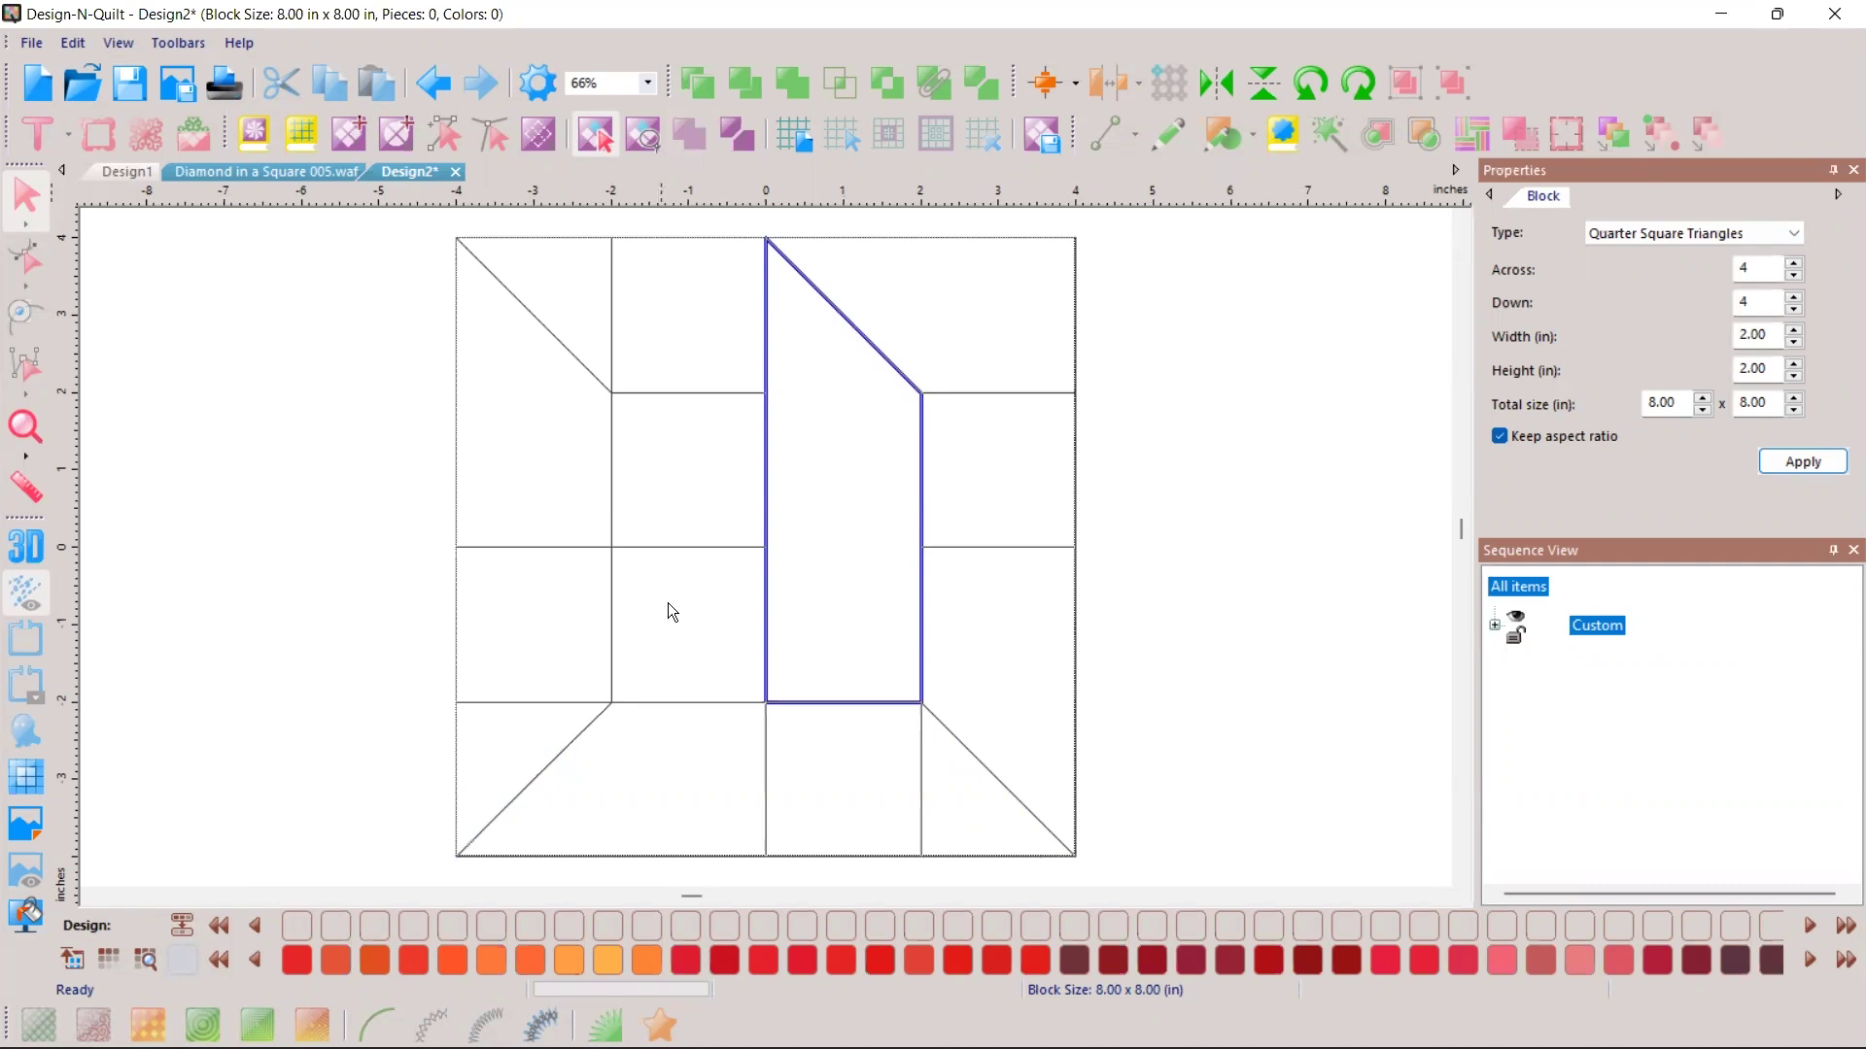
left_click(586, 612)
left_click(556, 625, "shift")
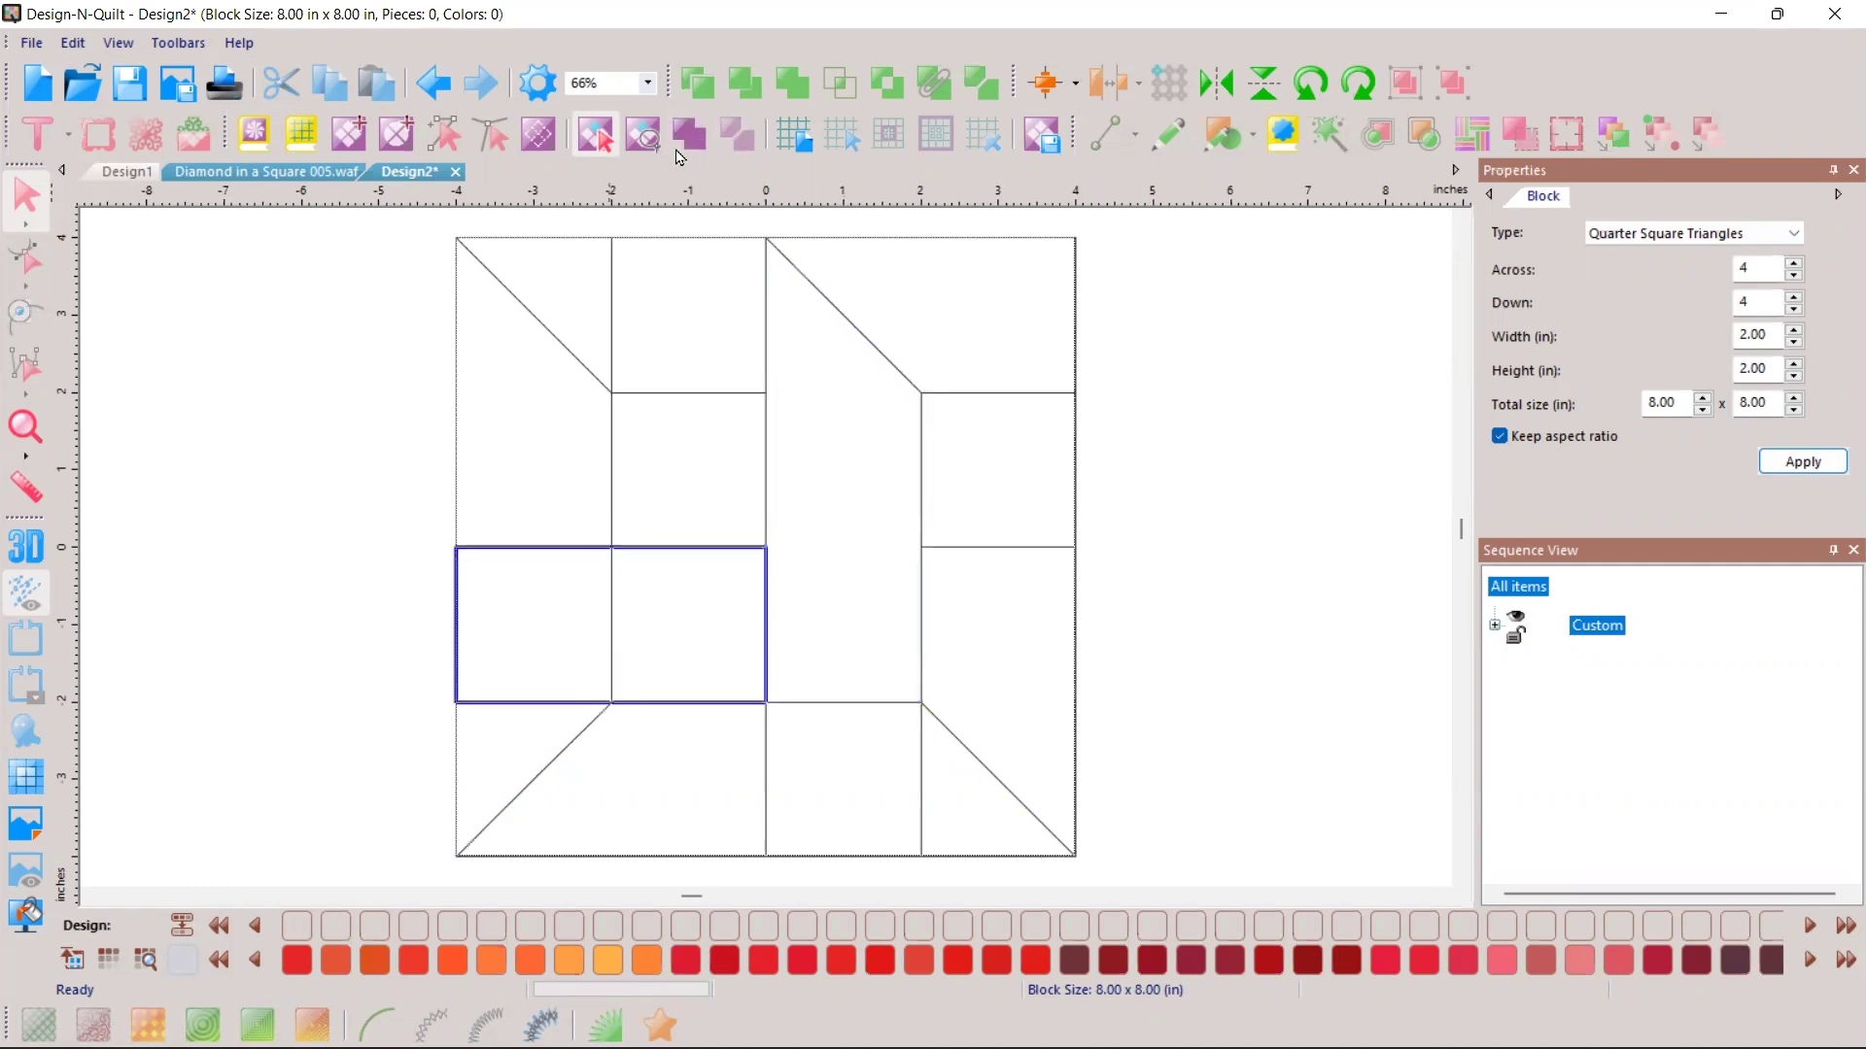
left_click(687, 141)
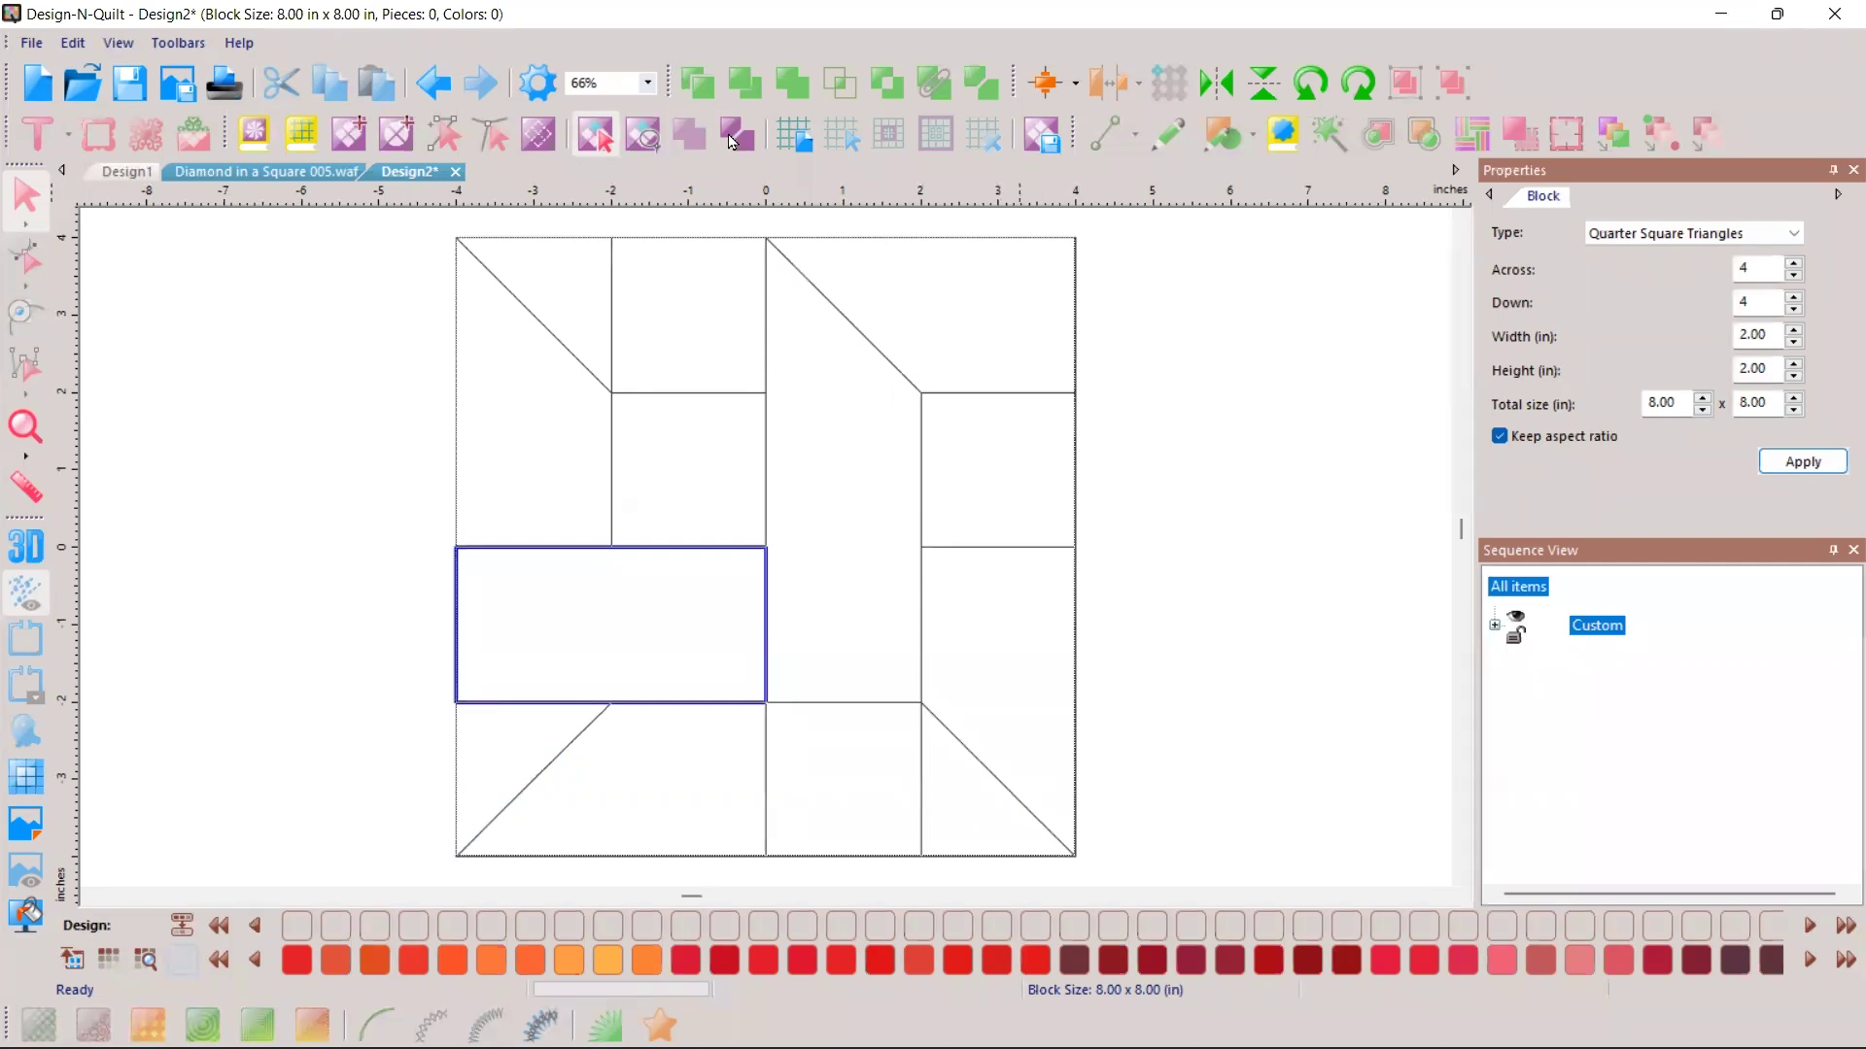
Step: Split the last column's two lower squares back into triangles, then unite the whole bottom square with the two lower-right triangles above it
left_click(959, 781)
left_click(735, 141)
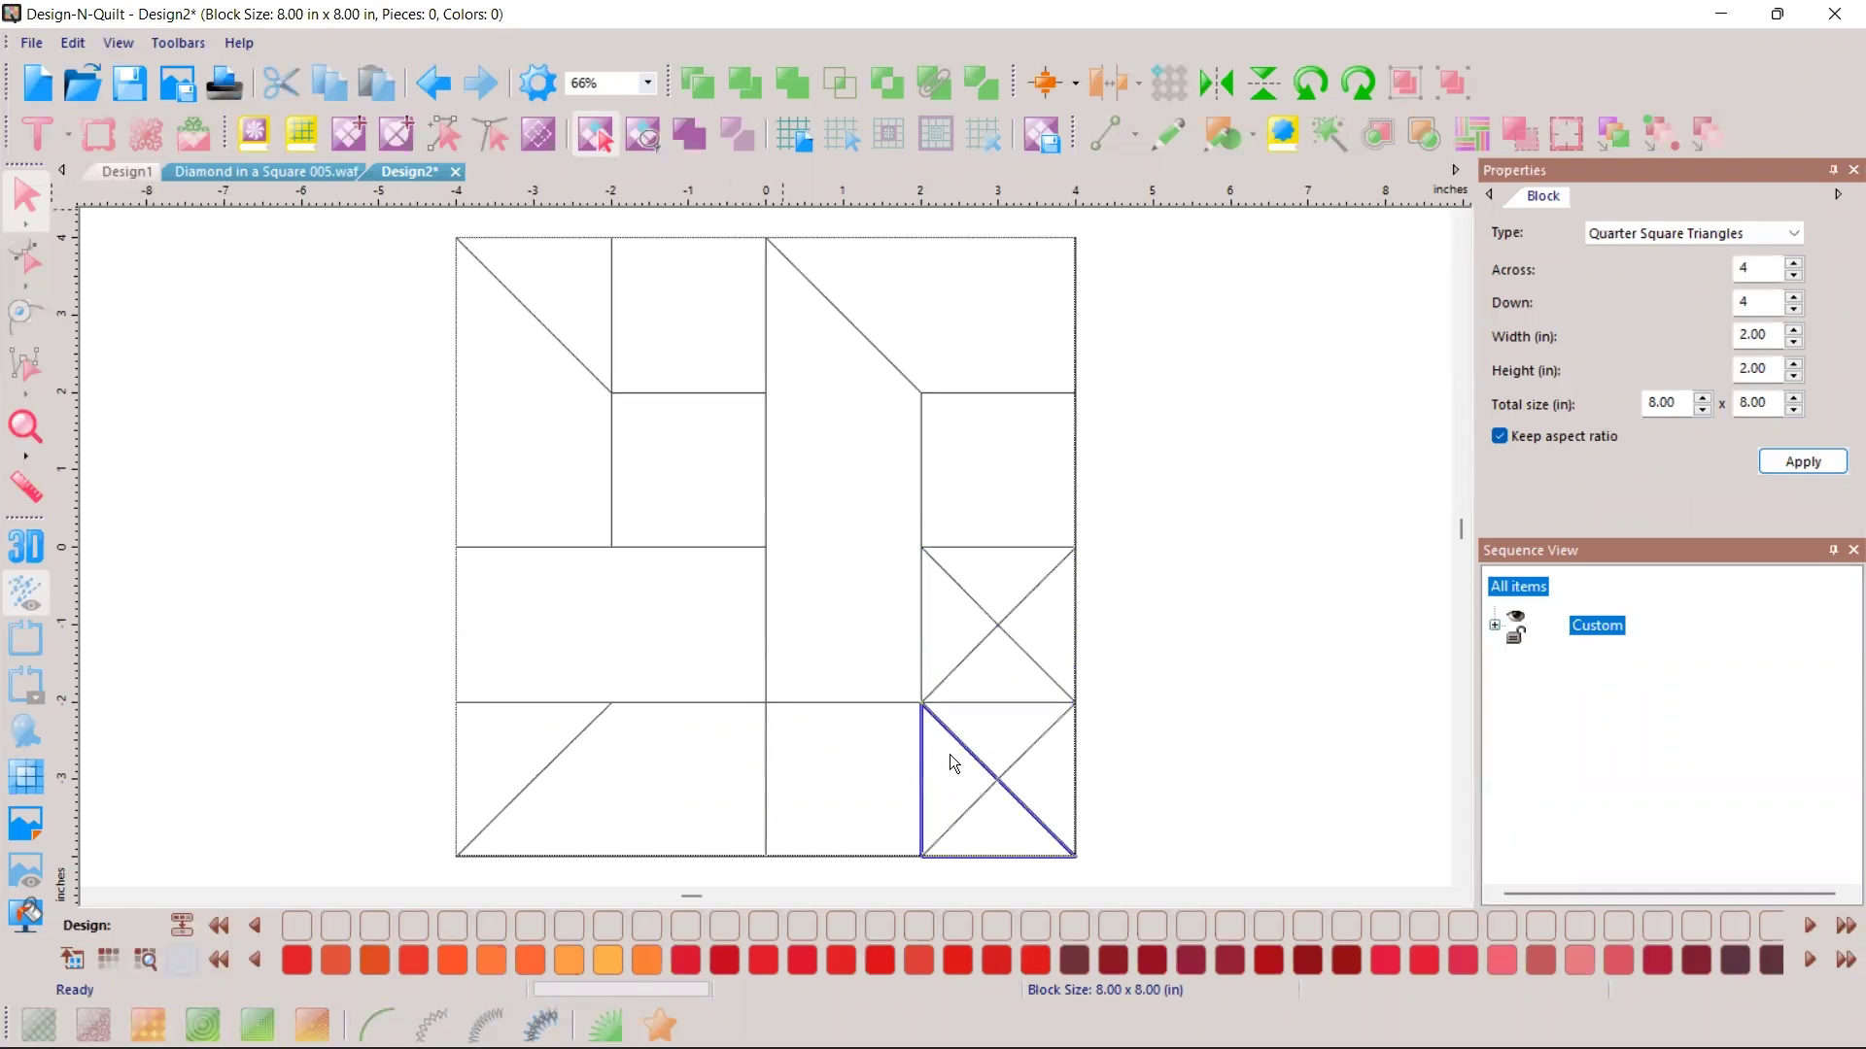
left_click(976, 831)
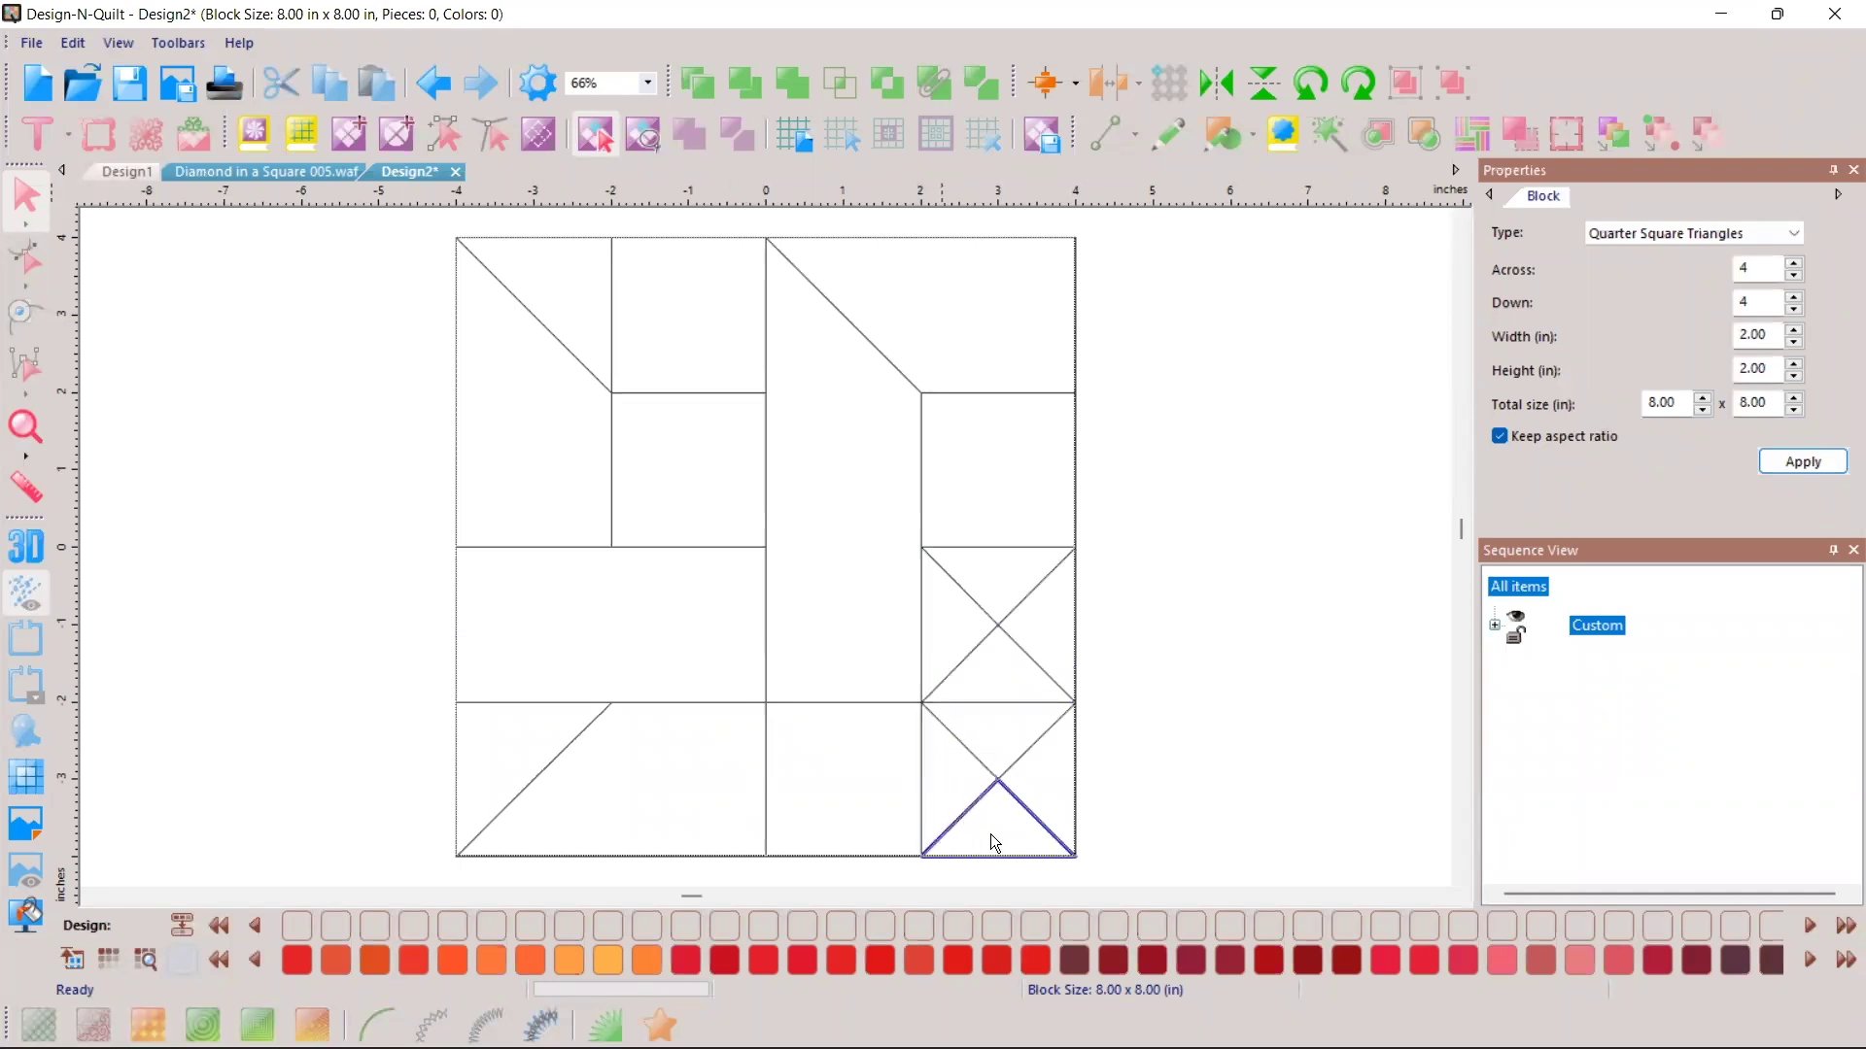
left_click(1028, 703)
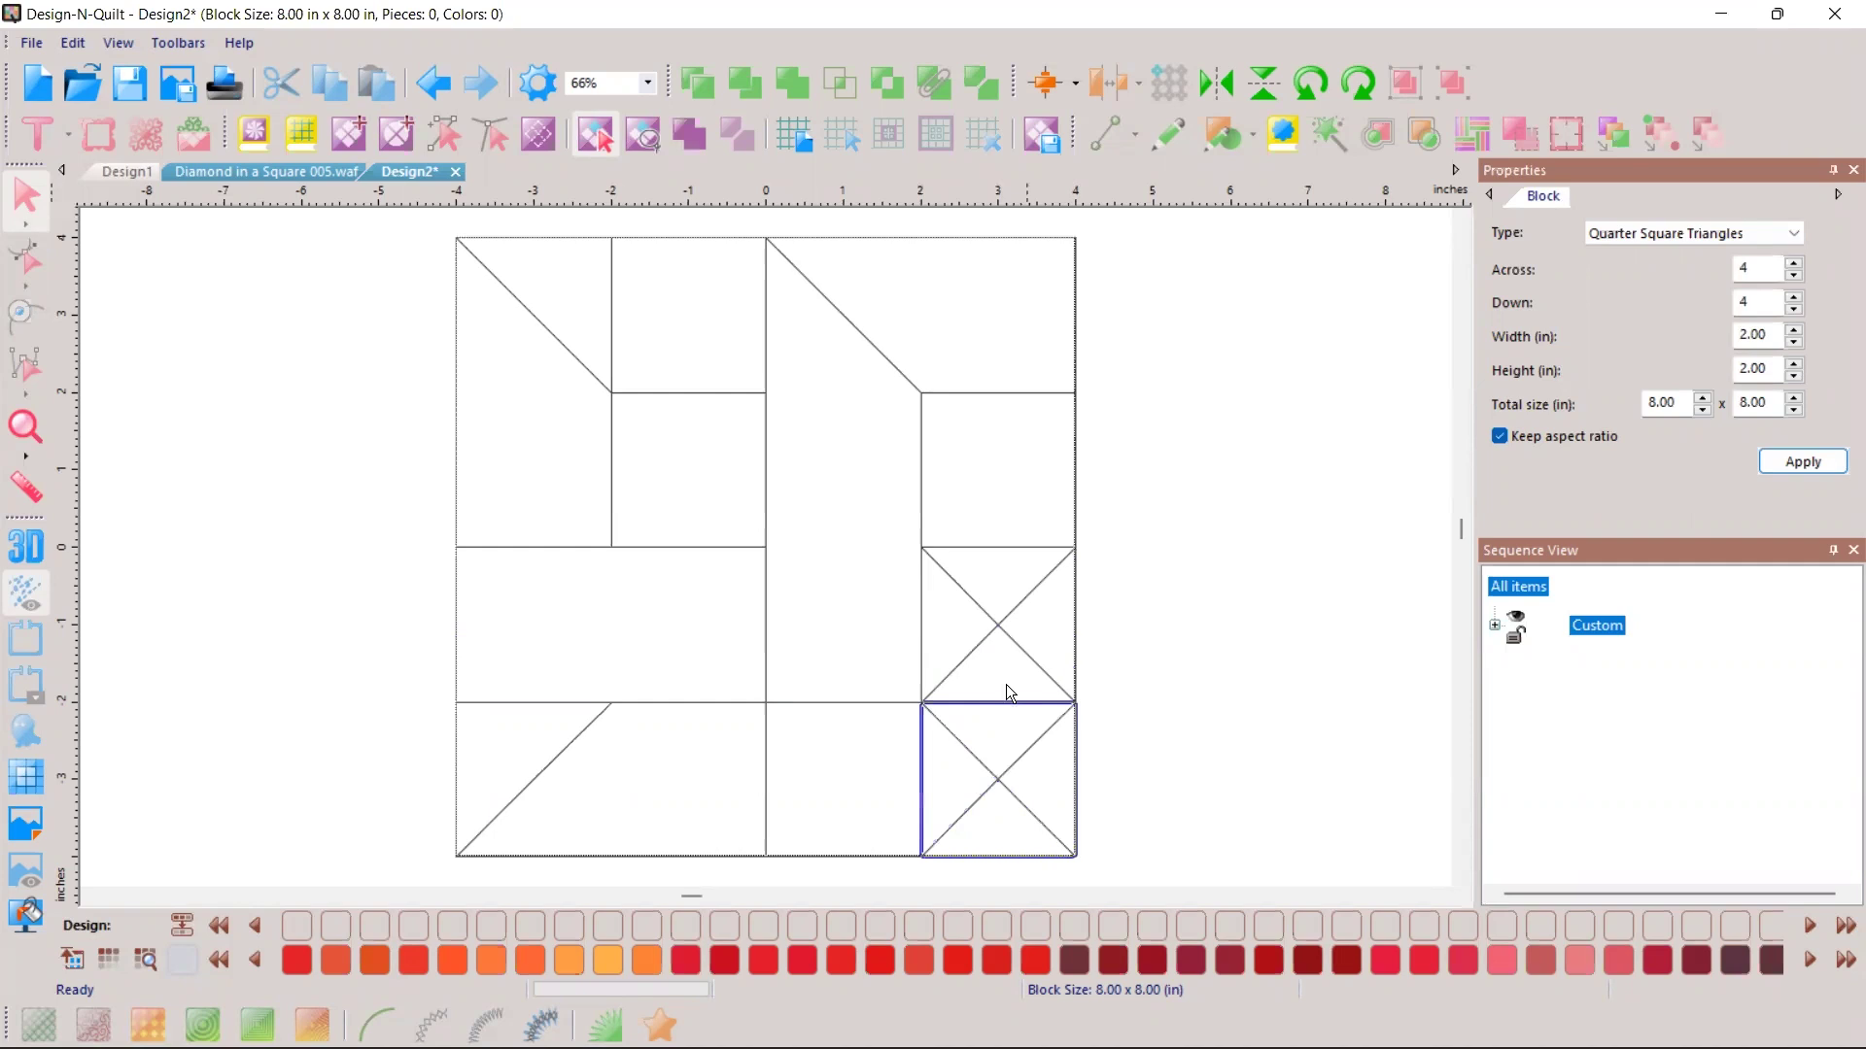
left_click(1039, 641)
left_click(998, 678)
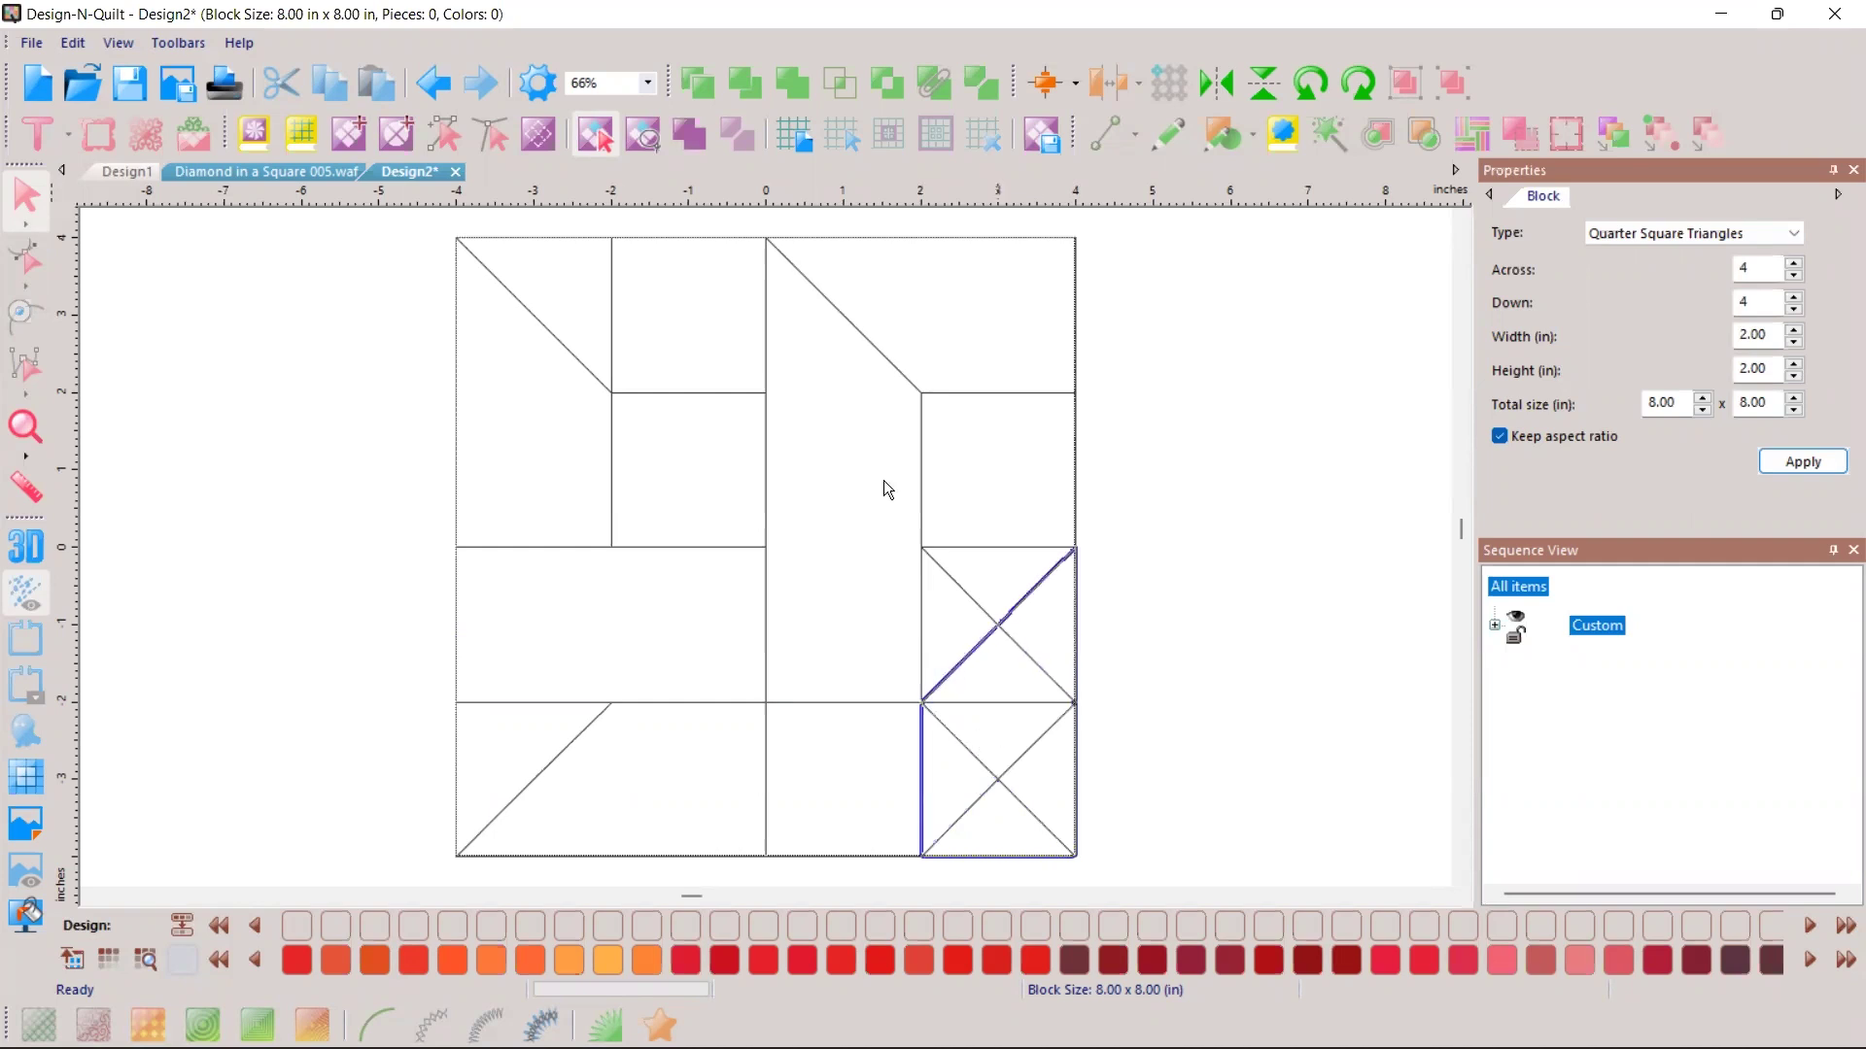
left_click(689, 134)
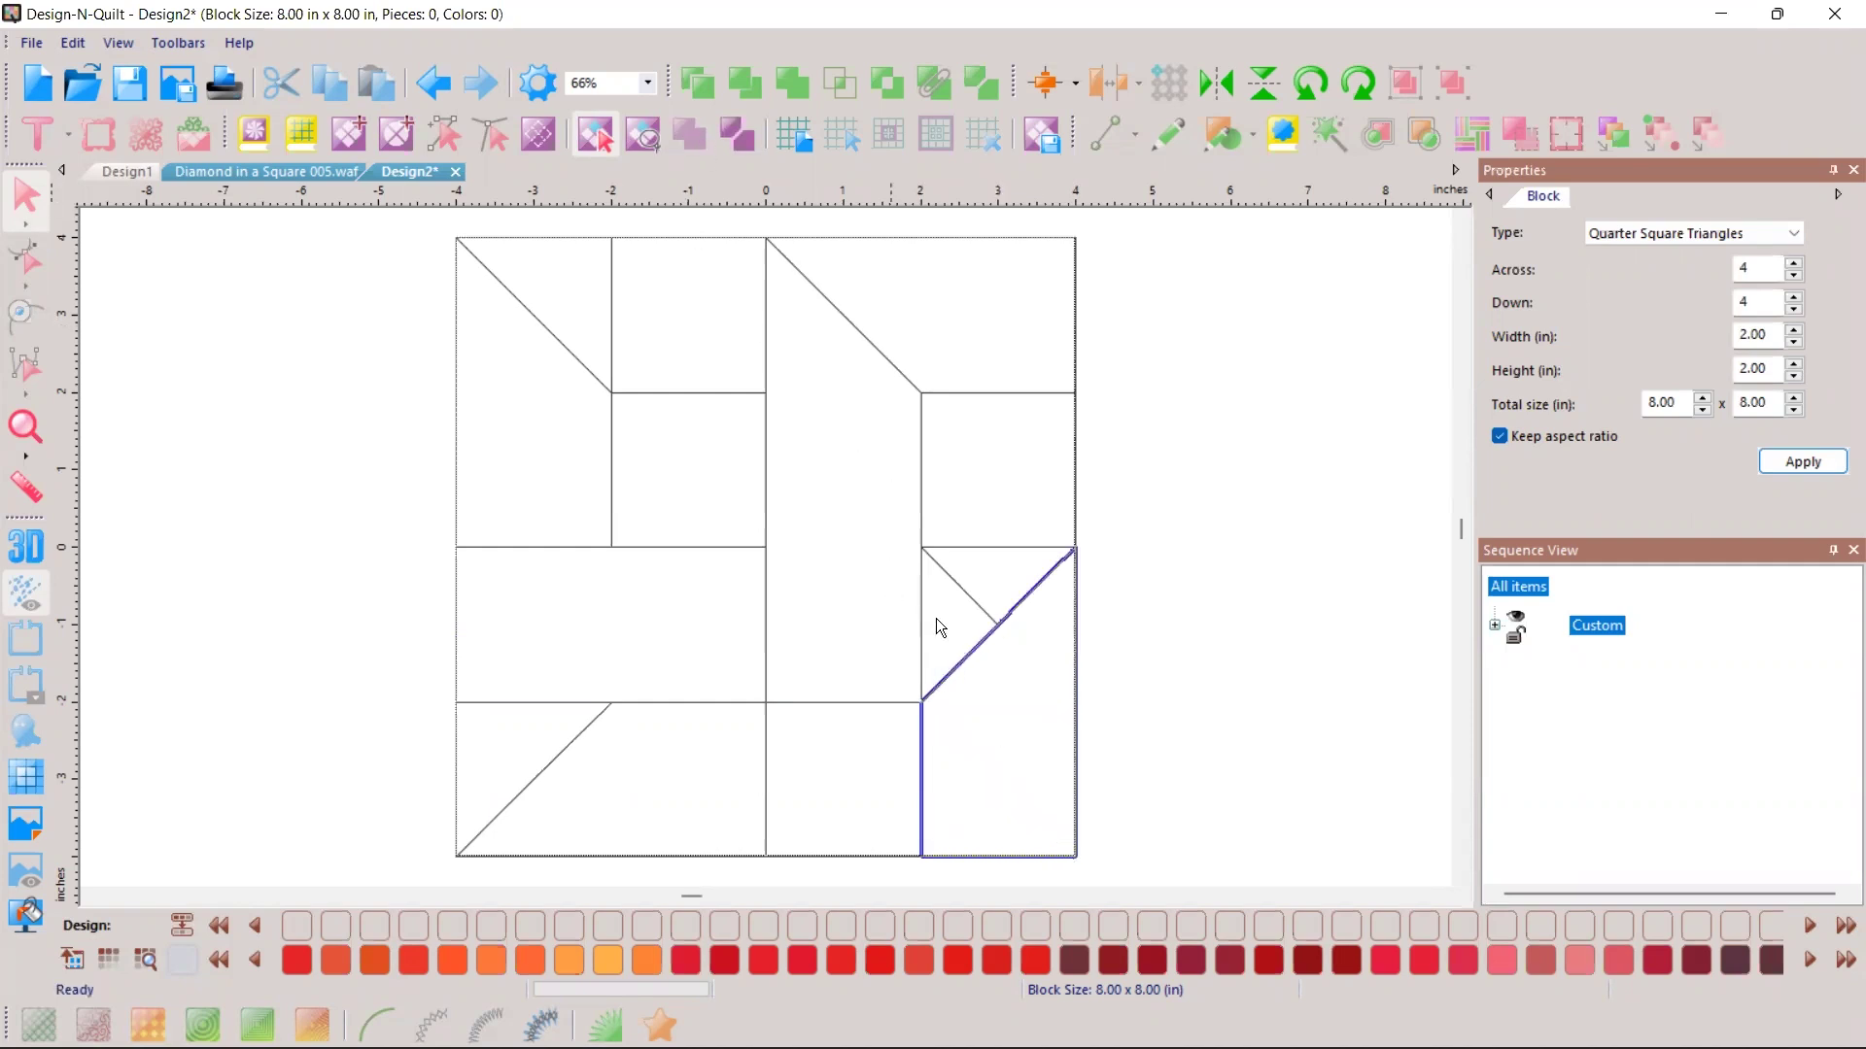
Step: Unite the two remaining small triangles in the last column's third-row square into one larger triangle
left_click(987, 600)
left_click(988, 549)
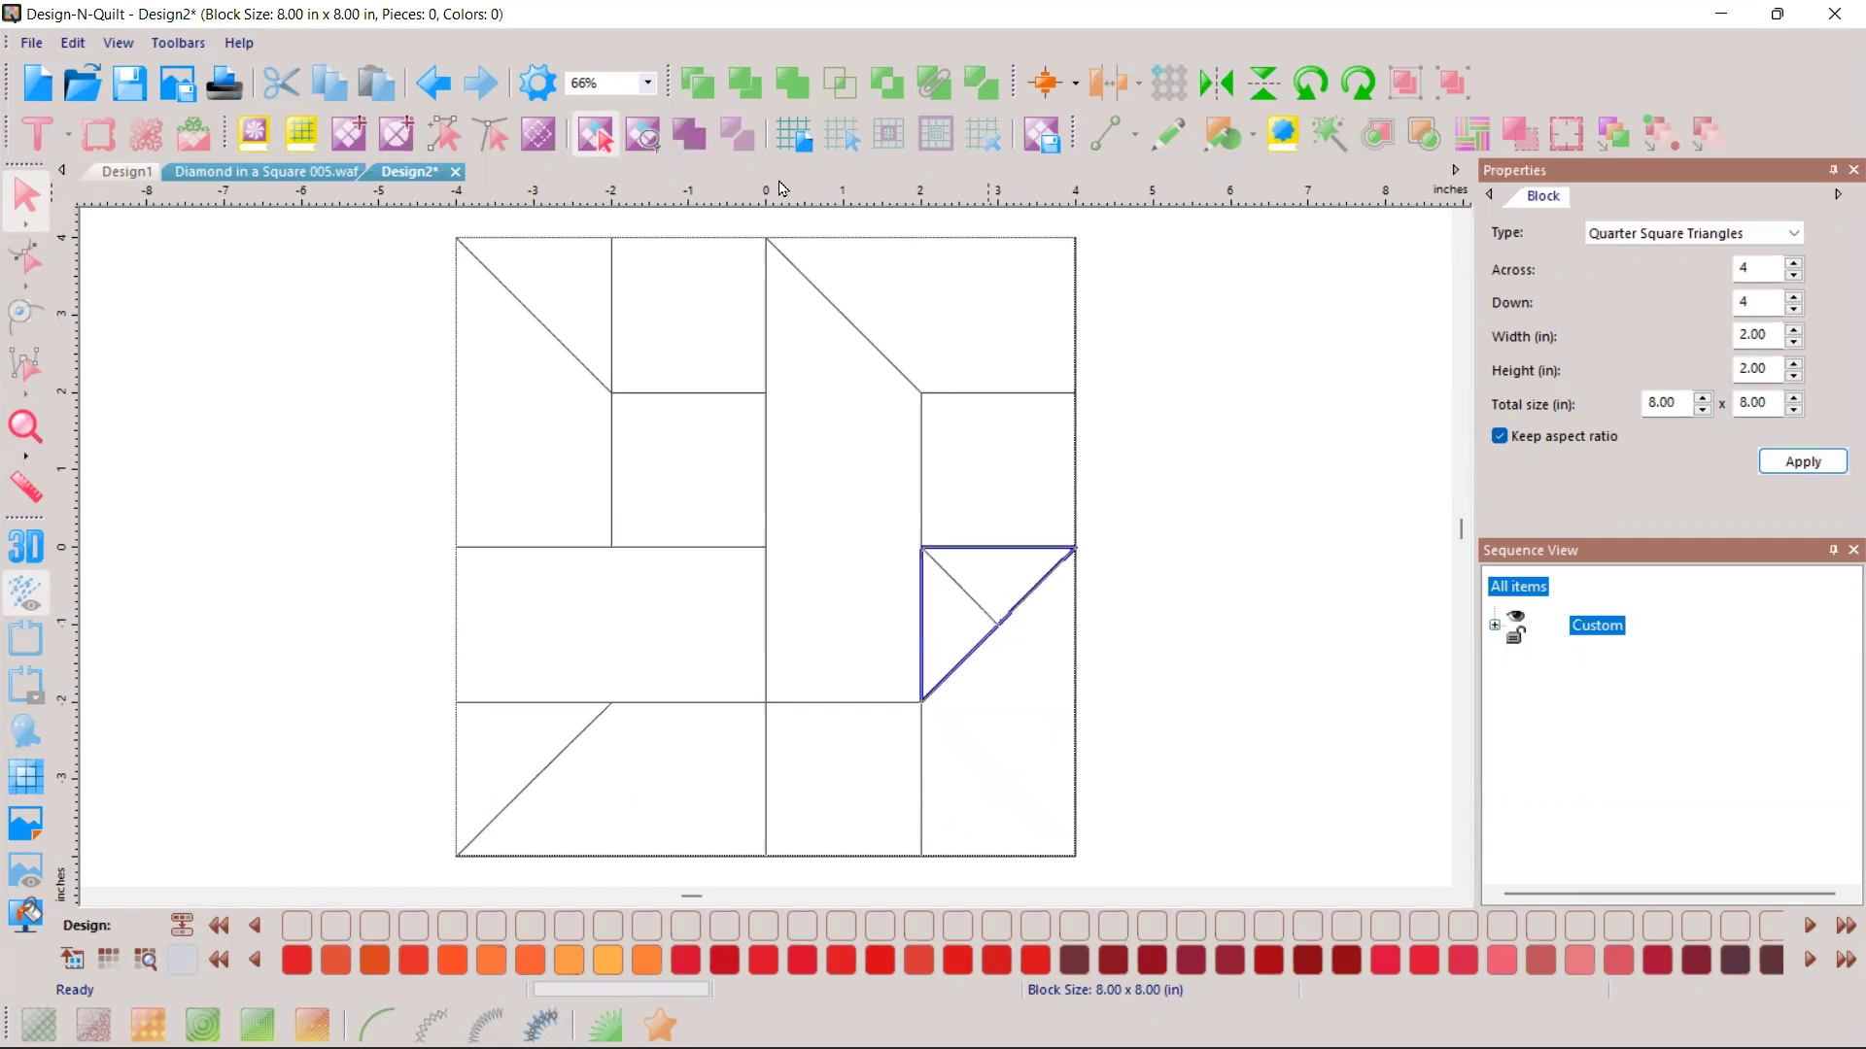
left_click(688, 134)
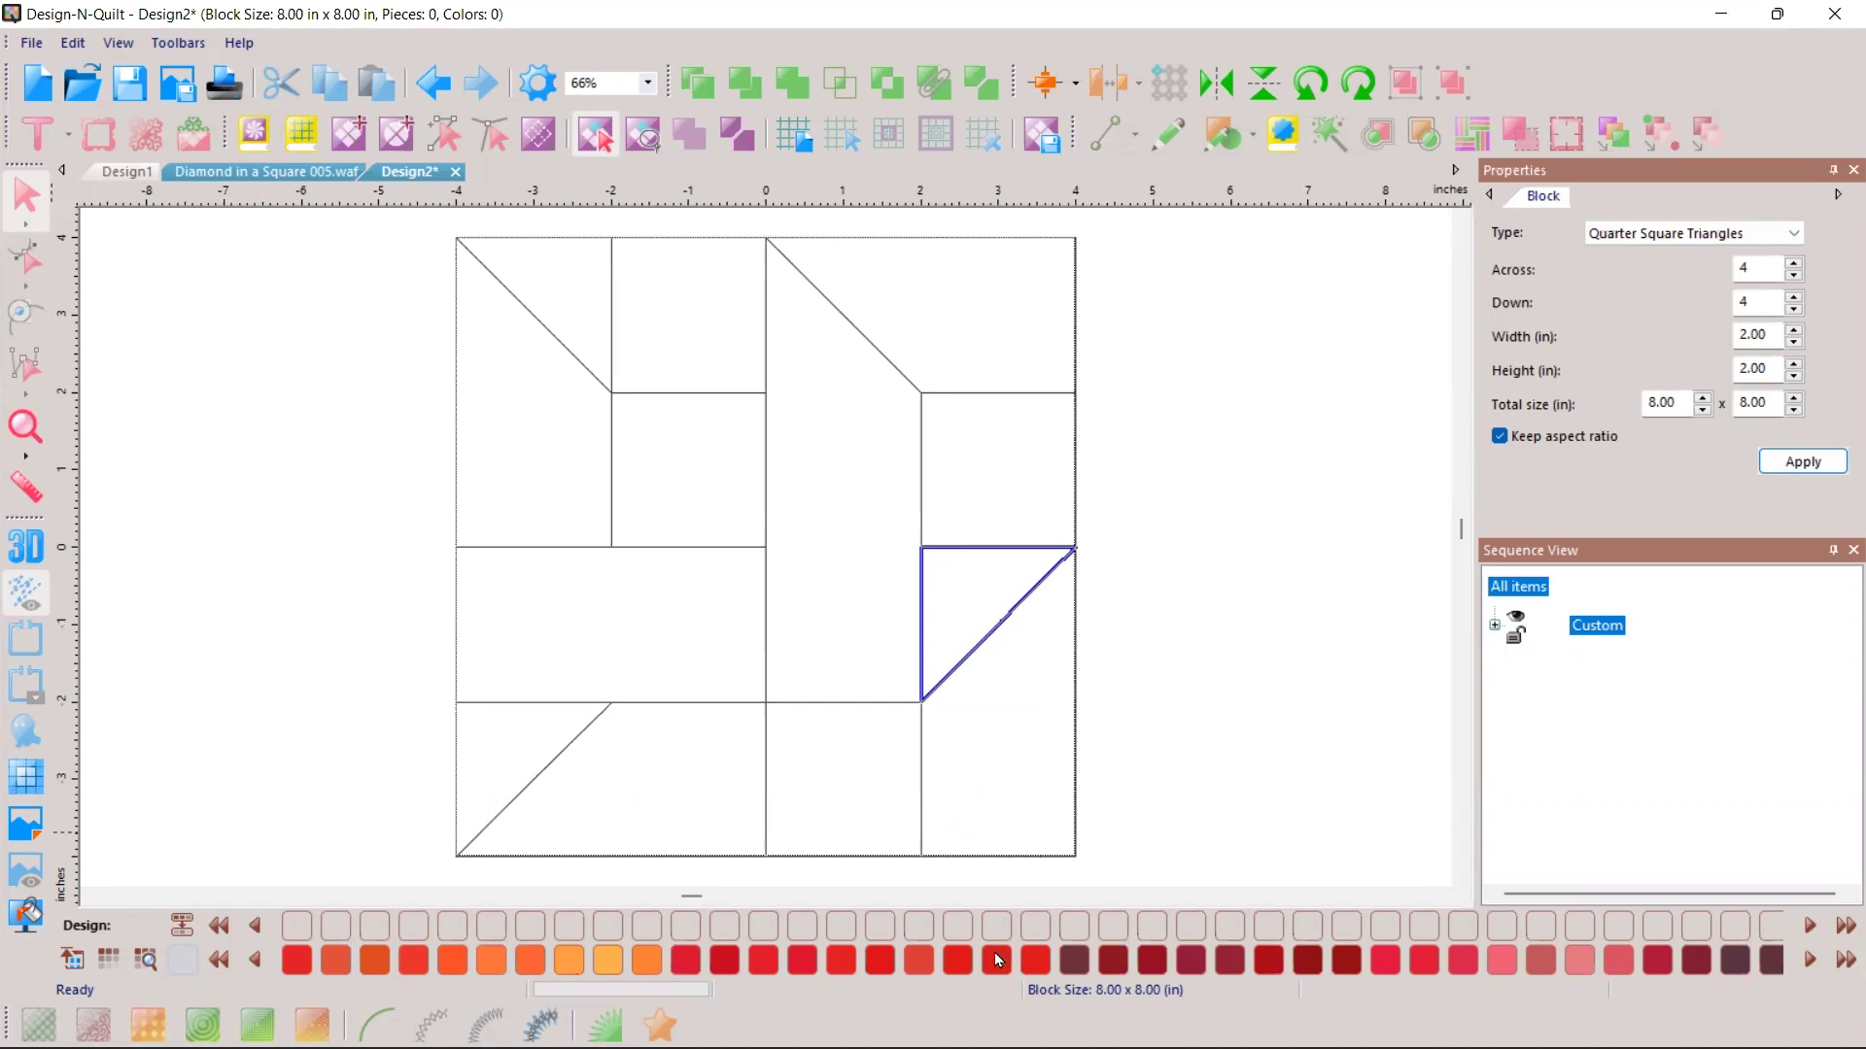
Step: Color the third-row triangle in the last column with Floriani Poly 663 Violet
left_click(1813, 963)
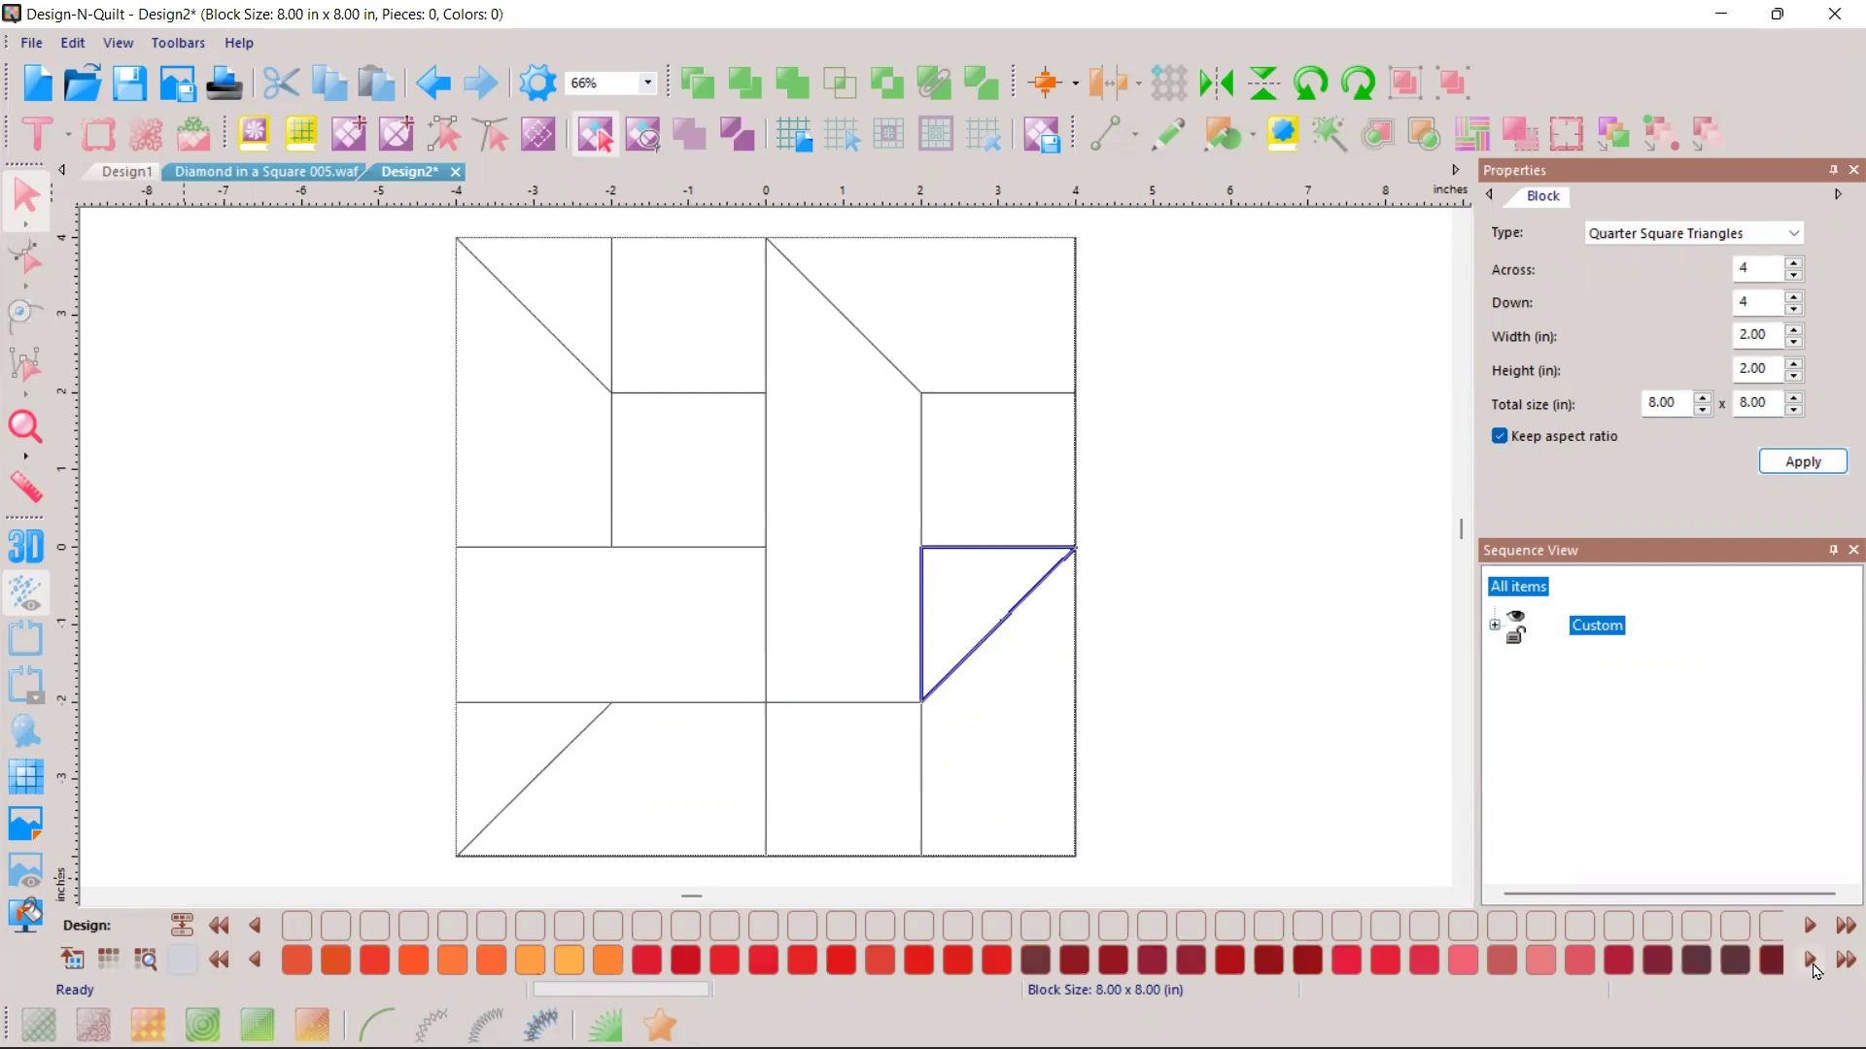
left_click(1813, 963)
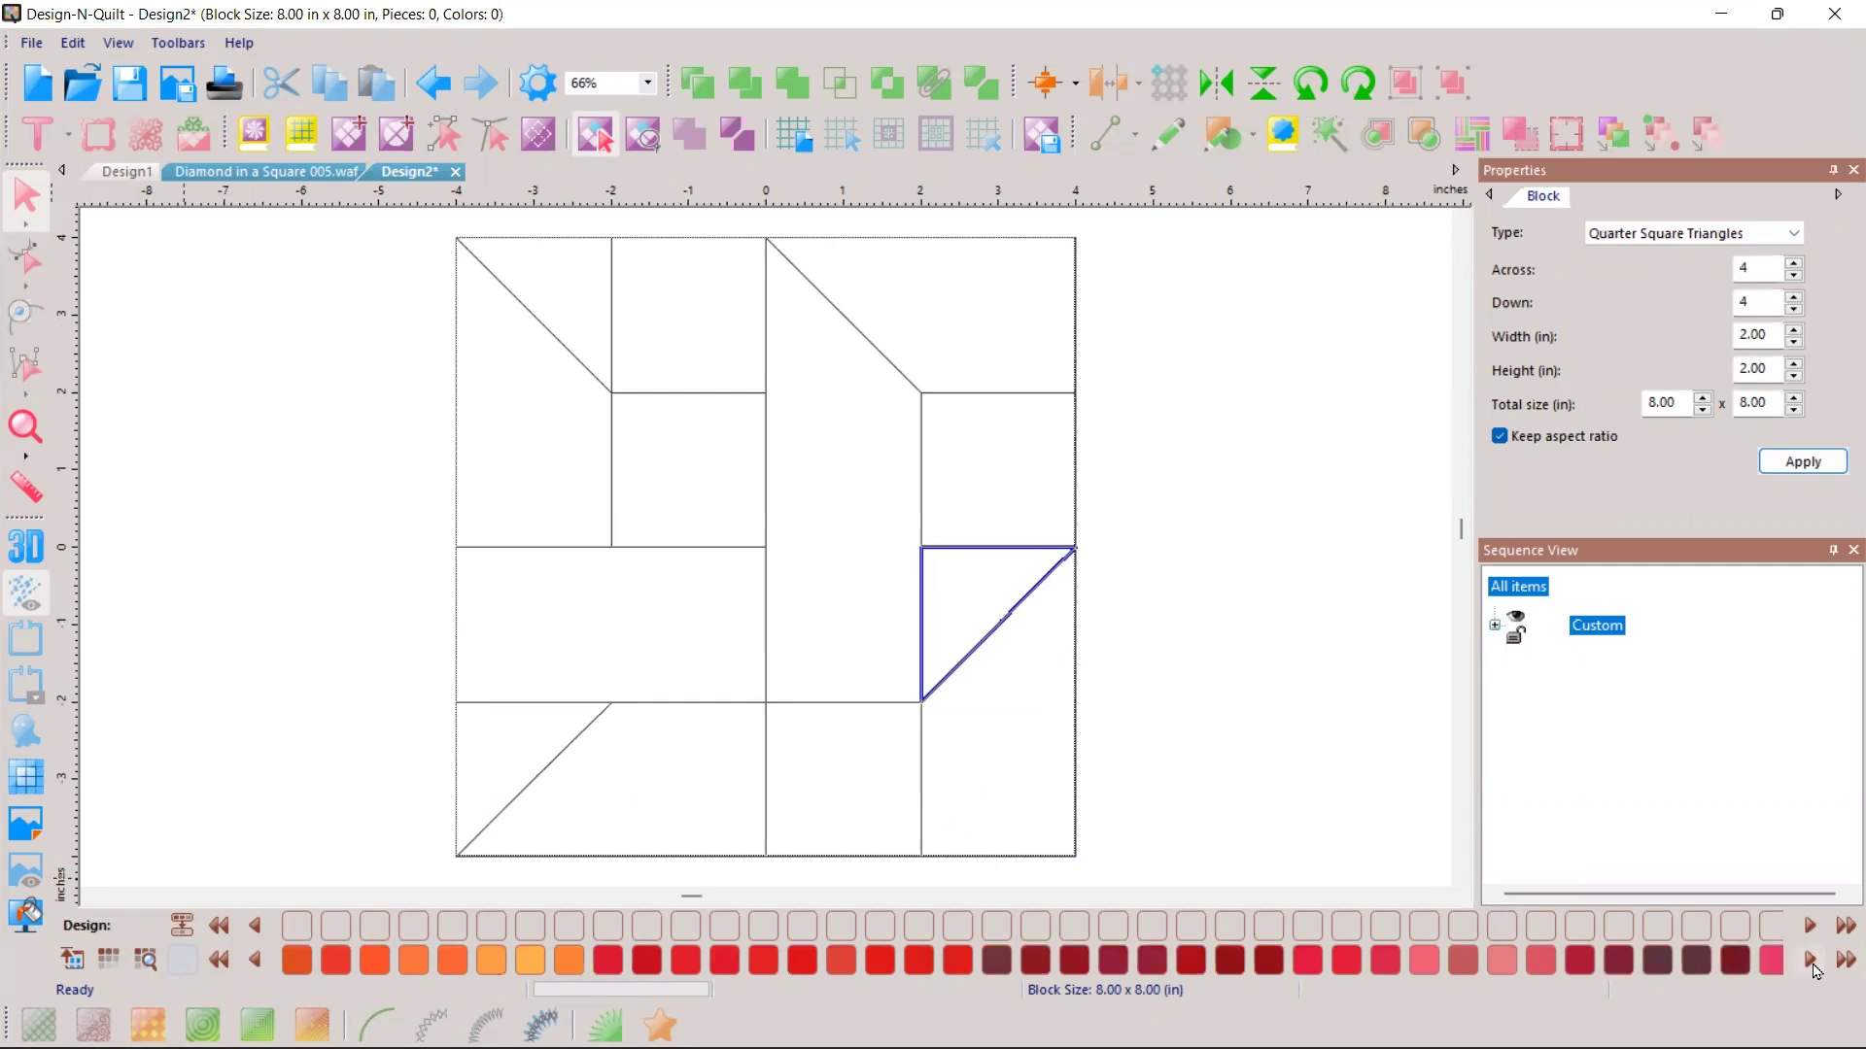
left_click(1813, 964)
left_click(1813, 963)
left_click(1813, 963)
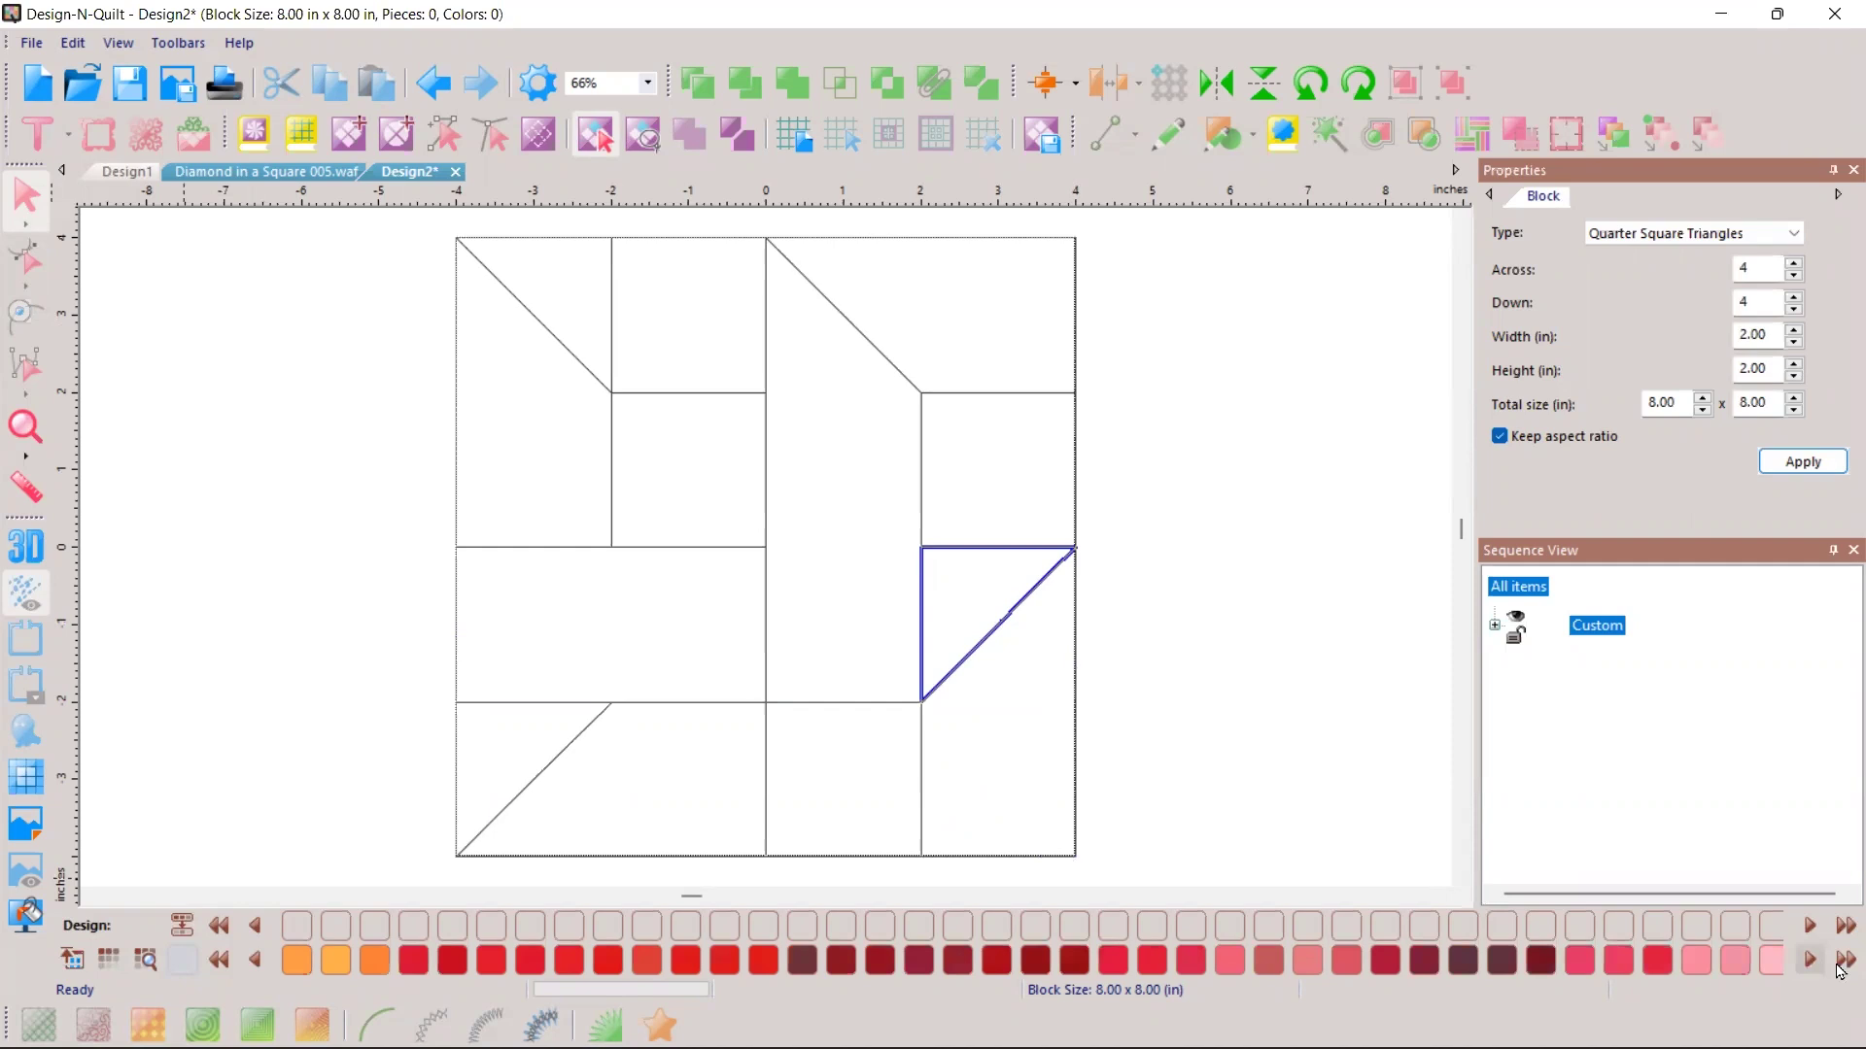
left_click(1842, 962)
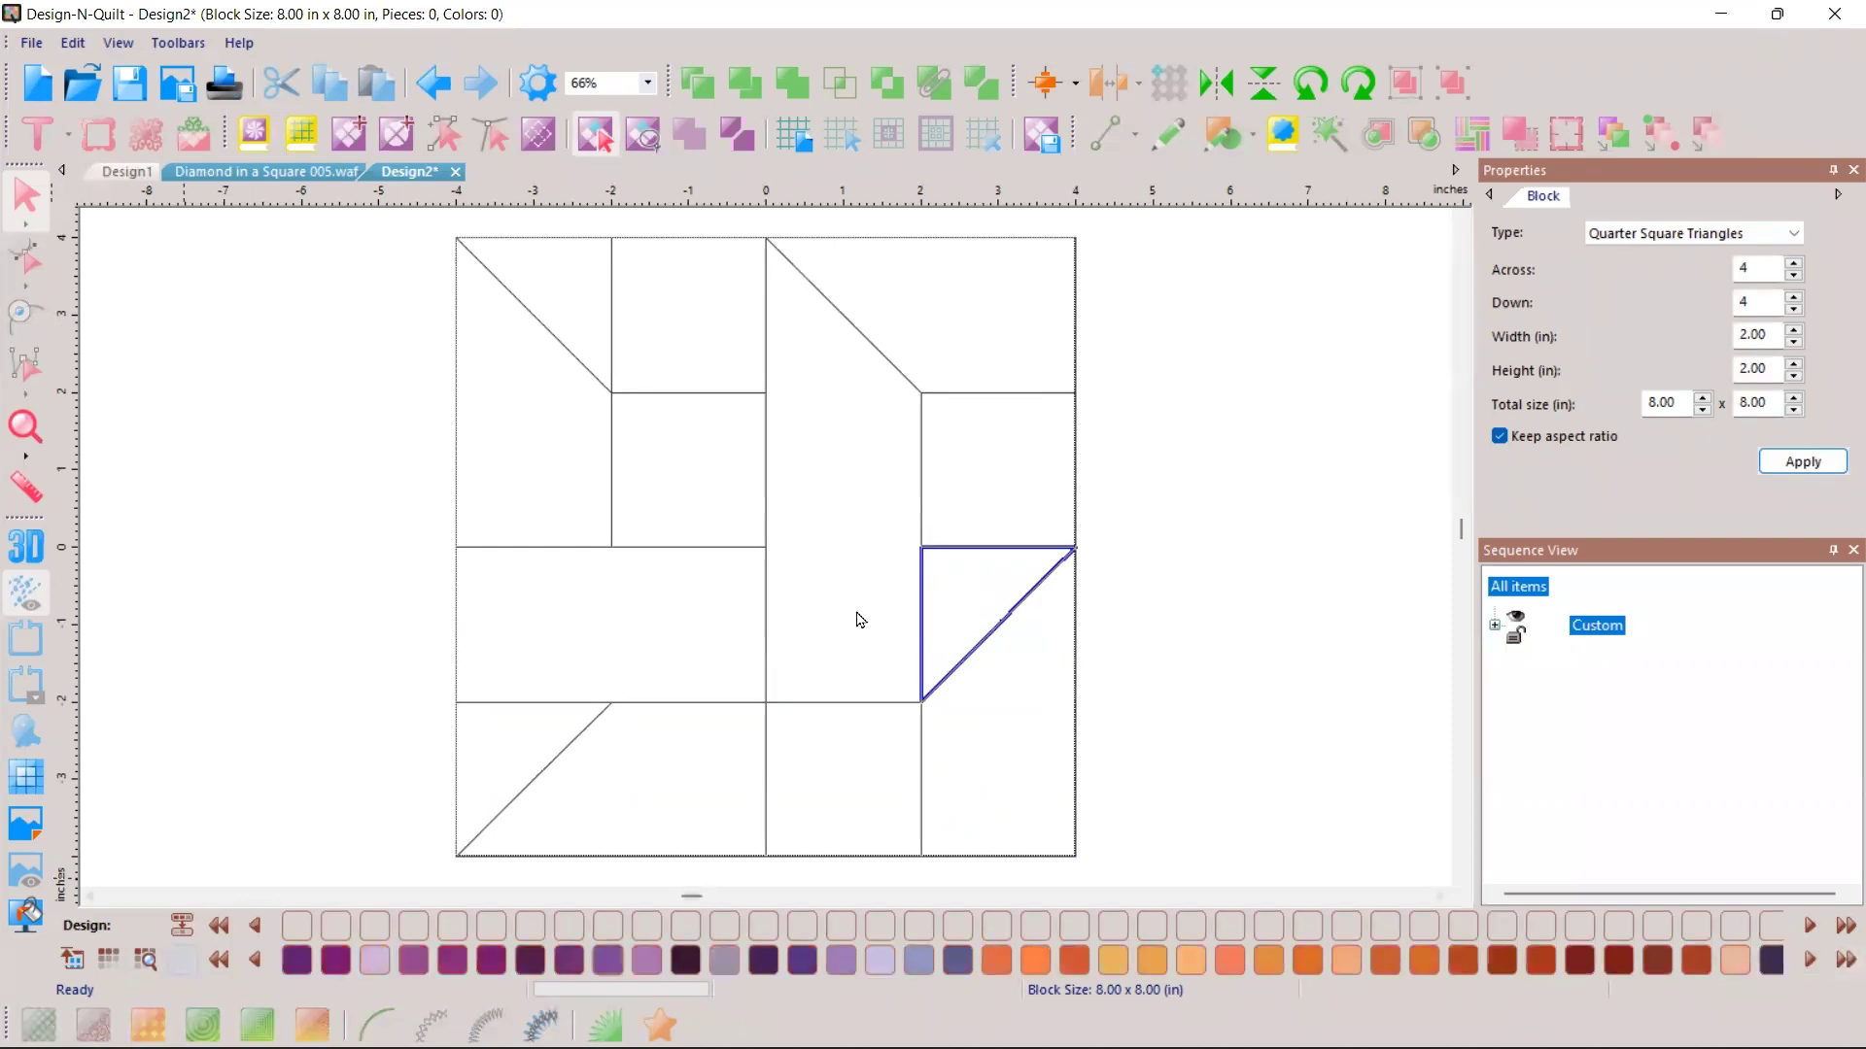
left_click(408, 960)
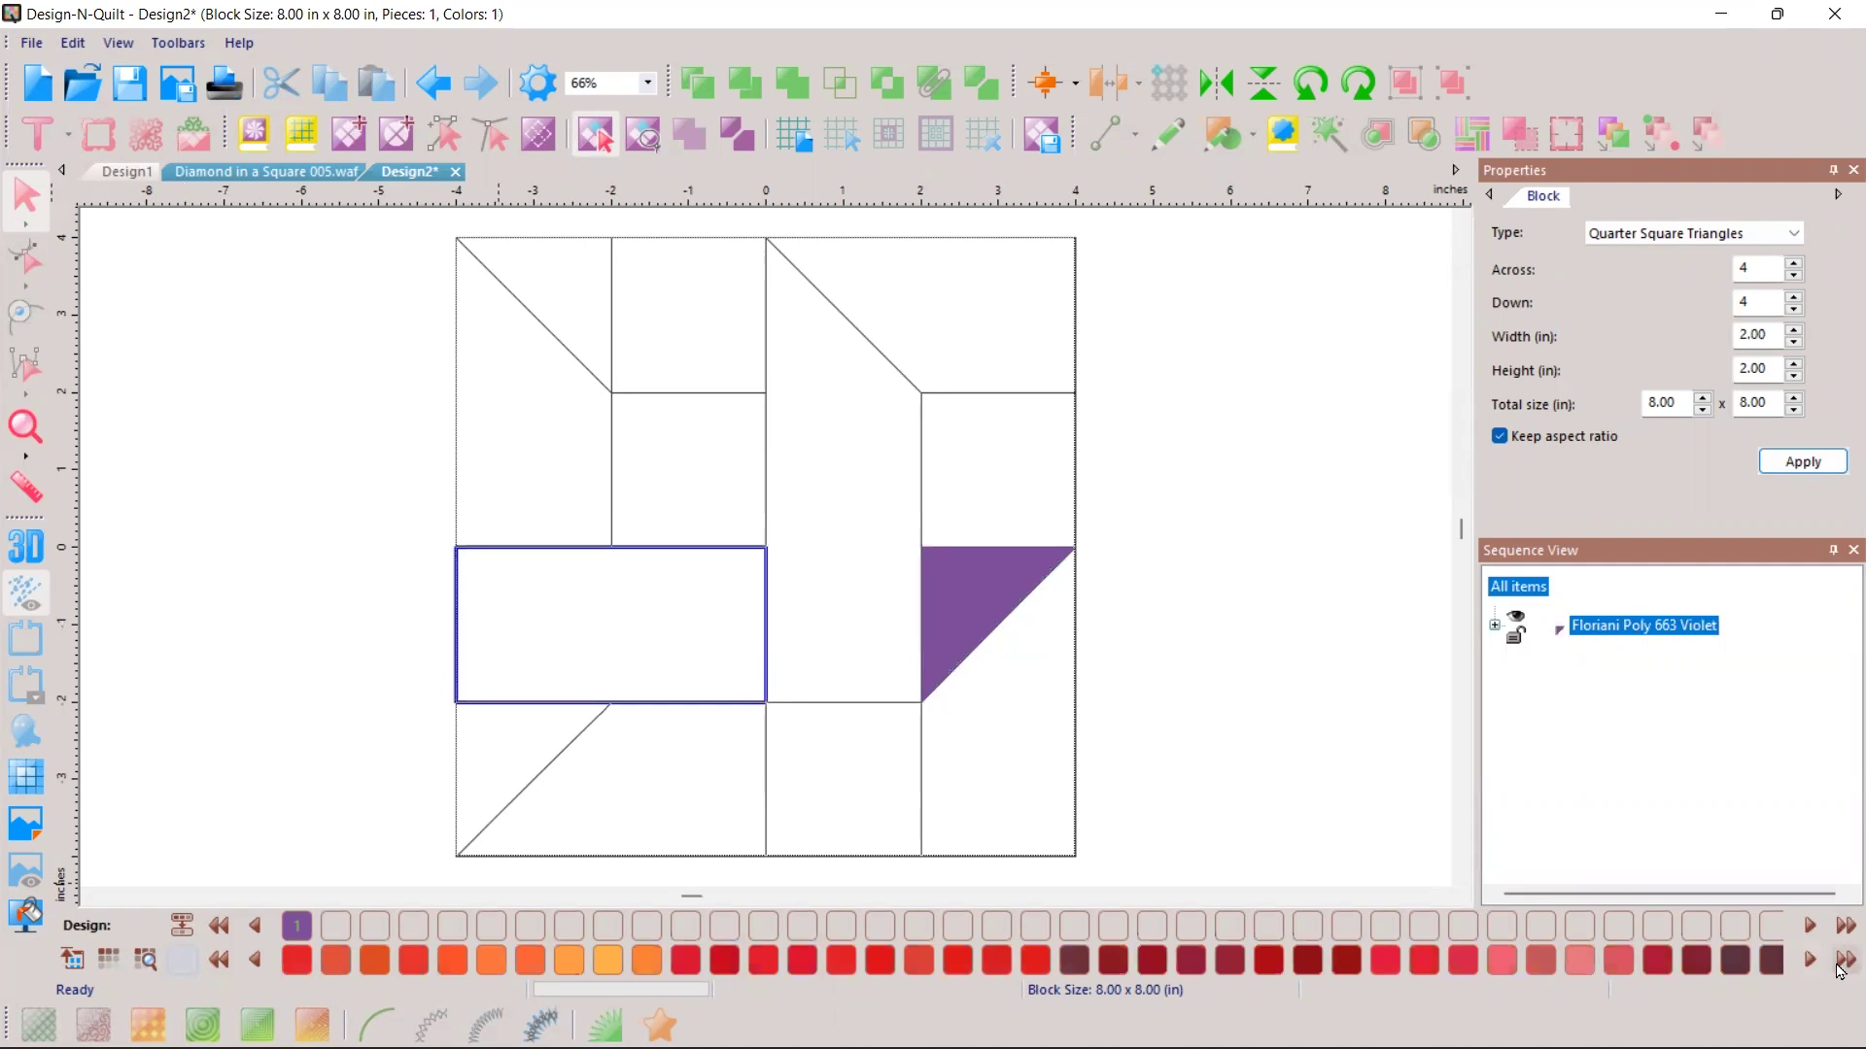
Step: Color the wide third-row rectangle with Floriani Poly 676 Royal Purple
left_click(1838, 966)
left_click(1838, 966)
left_click(1839, 966)
left_click(1838, 966)
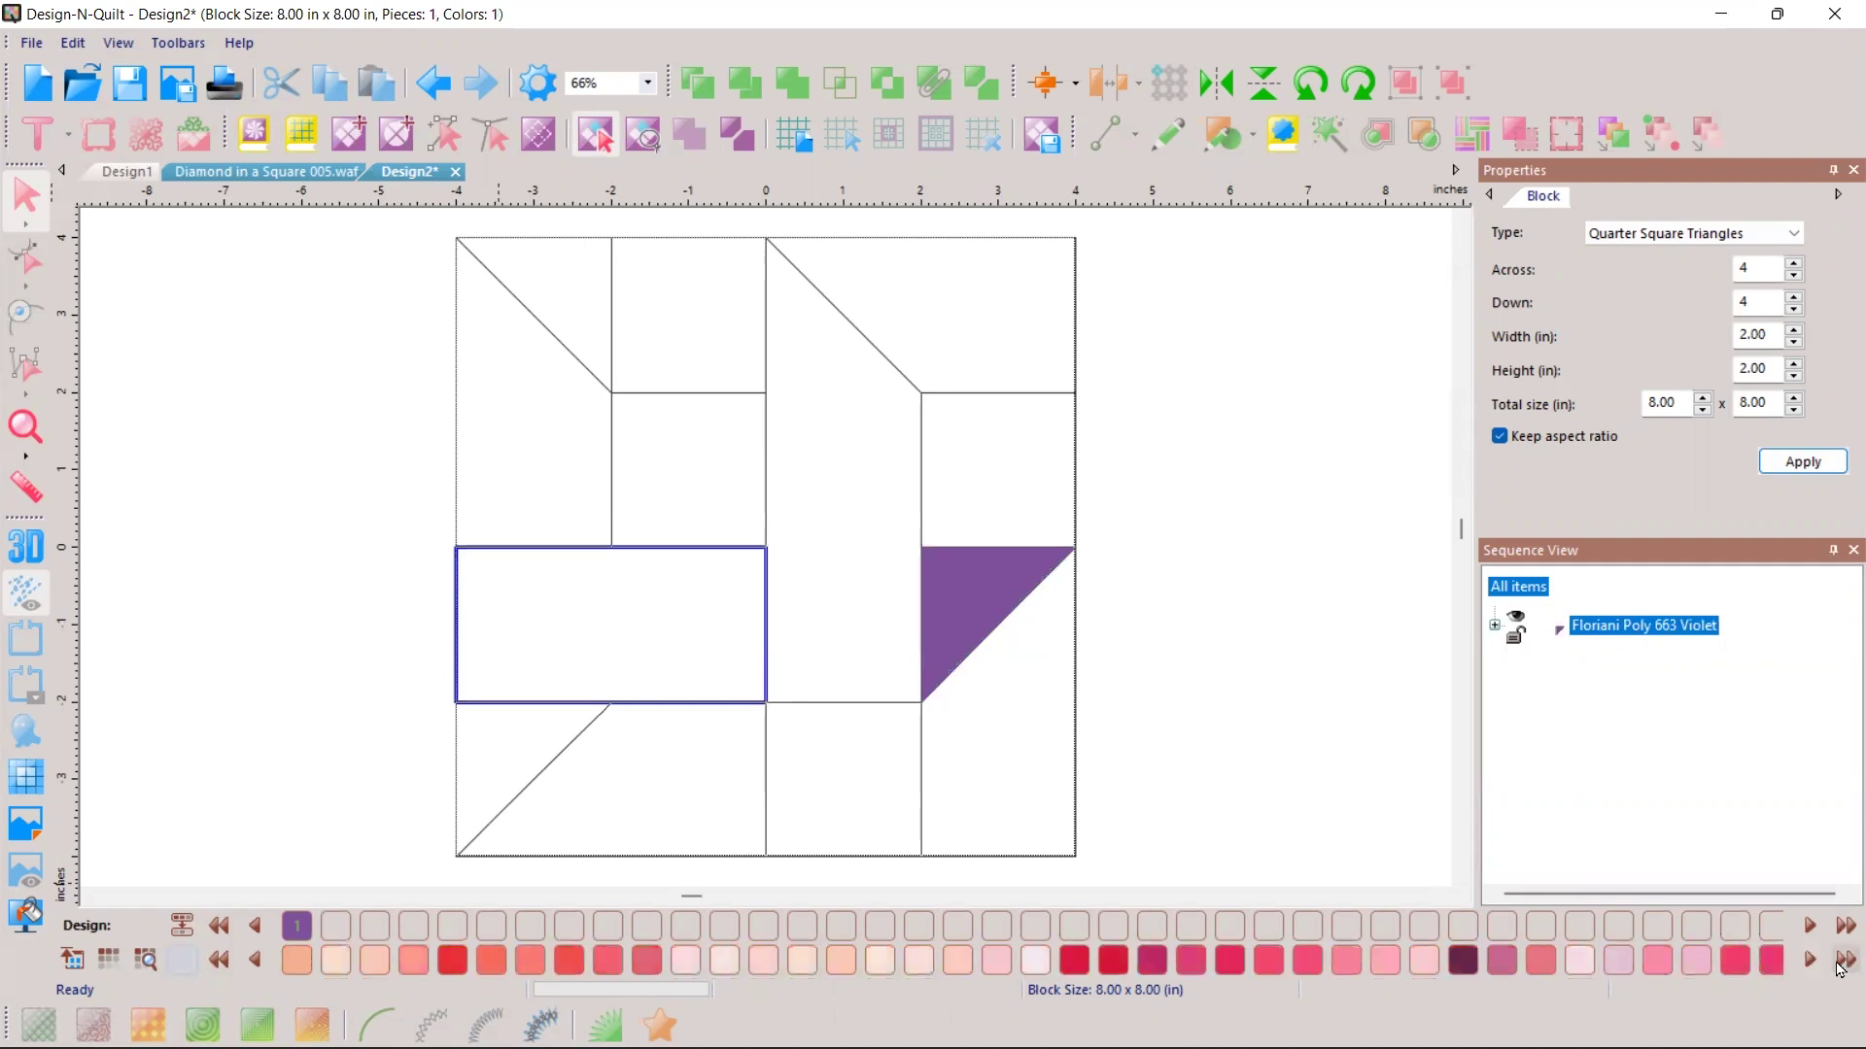
left_click(68, 962)
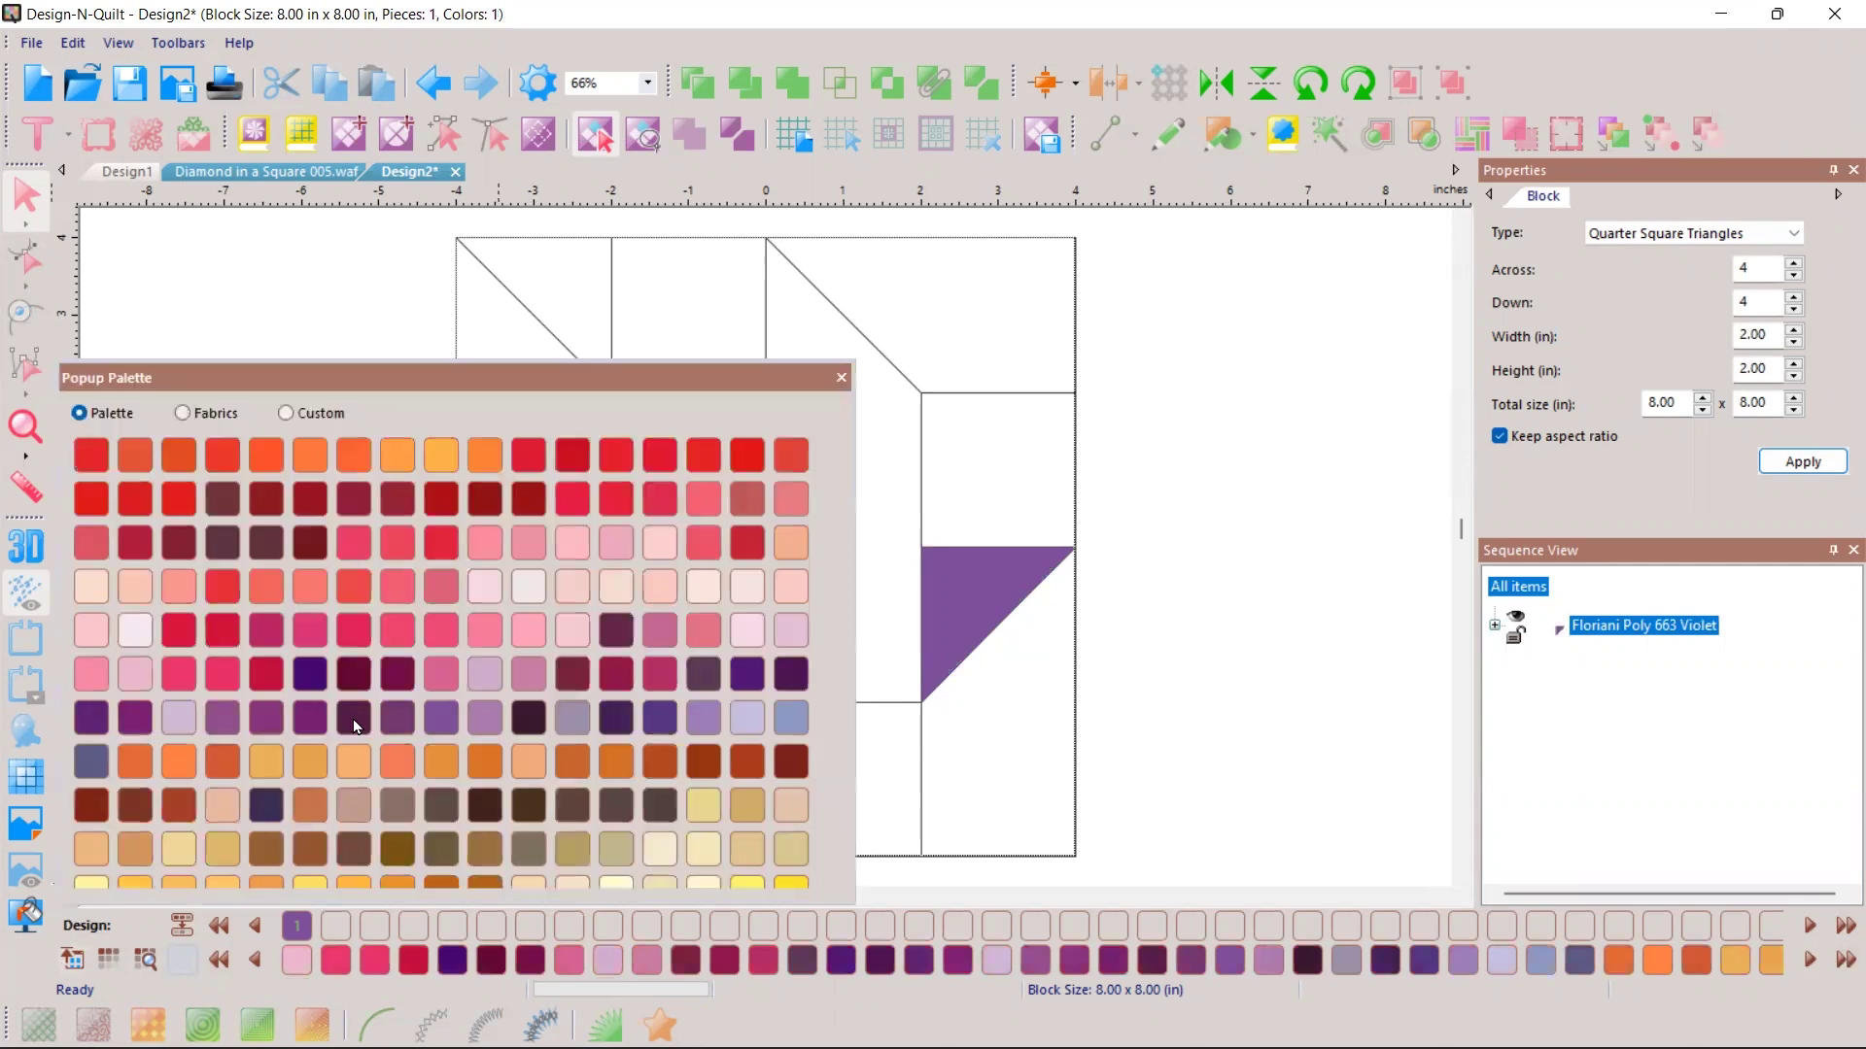
left_click(354, 719)
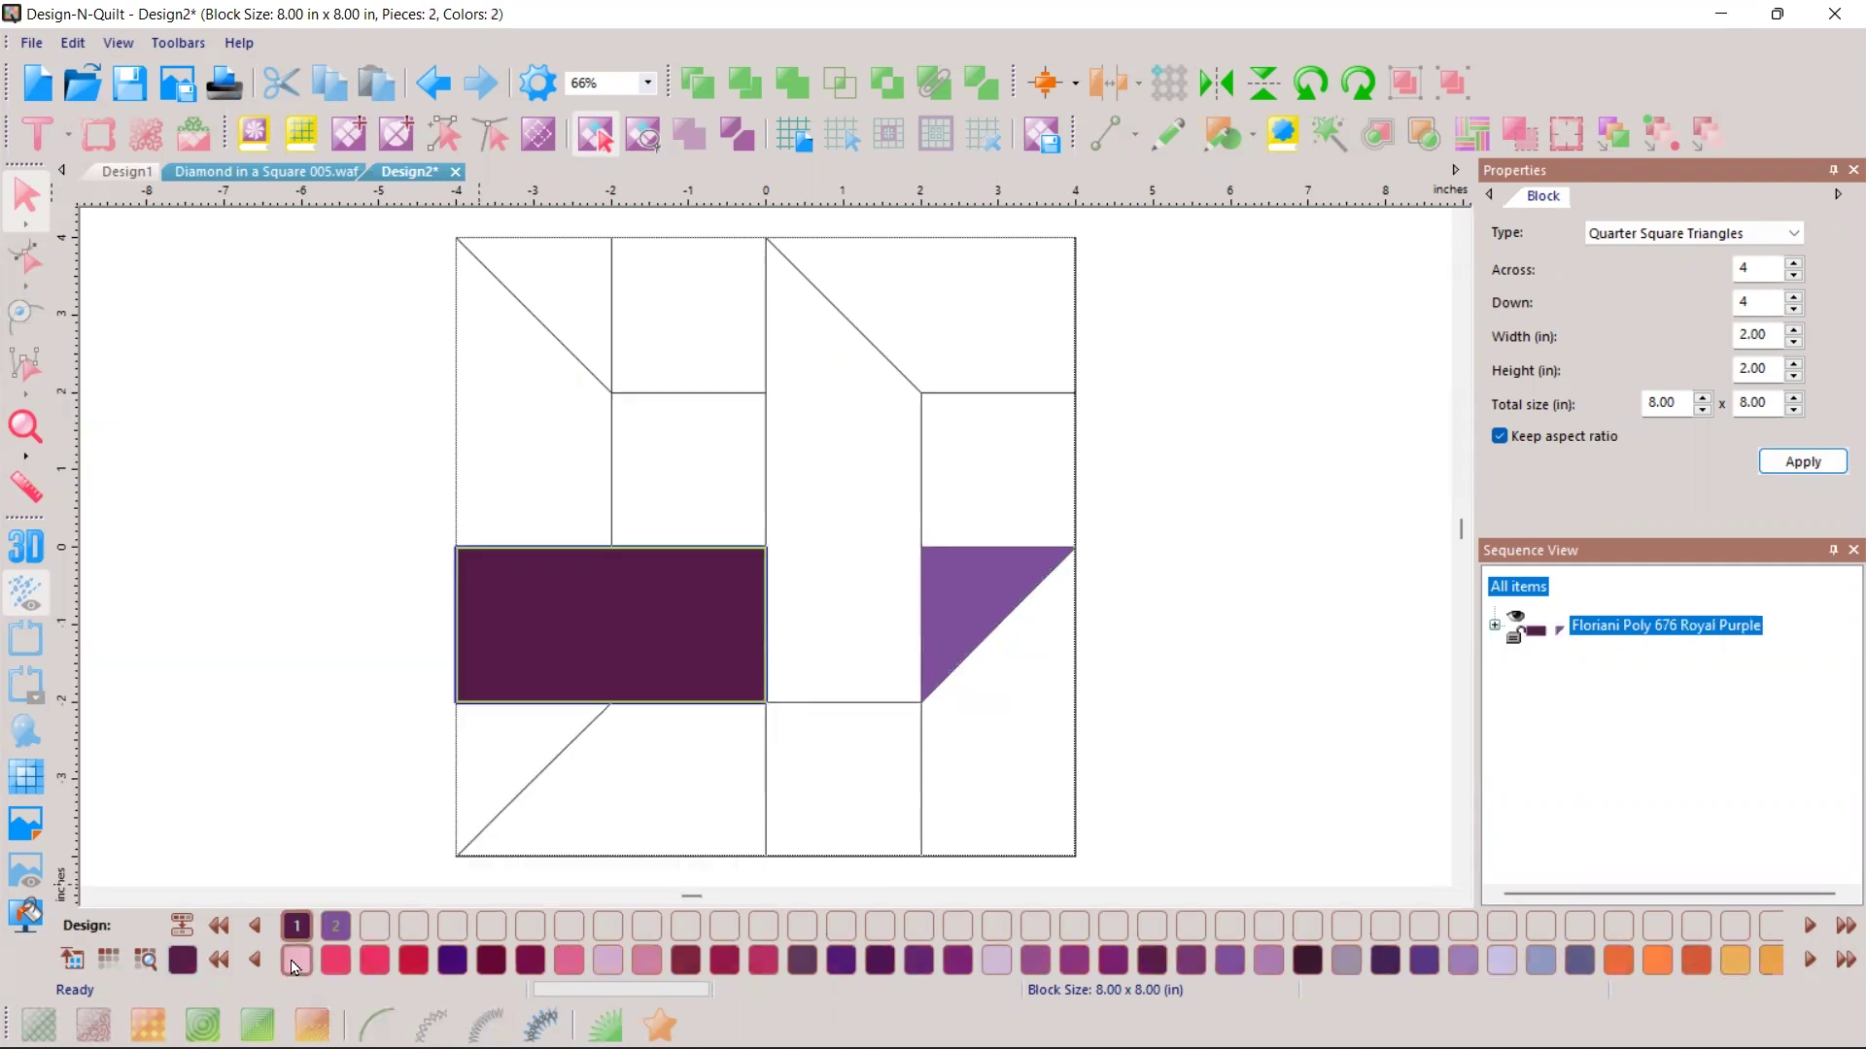
Step: Color the tall third-column piece with Floriani Poly 1600 Light Mulberry and the slanted first-column piece with the design's Violet
left_click(826, 632)
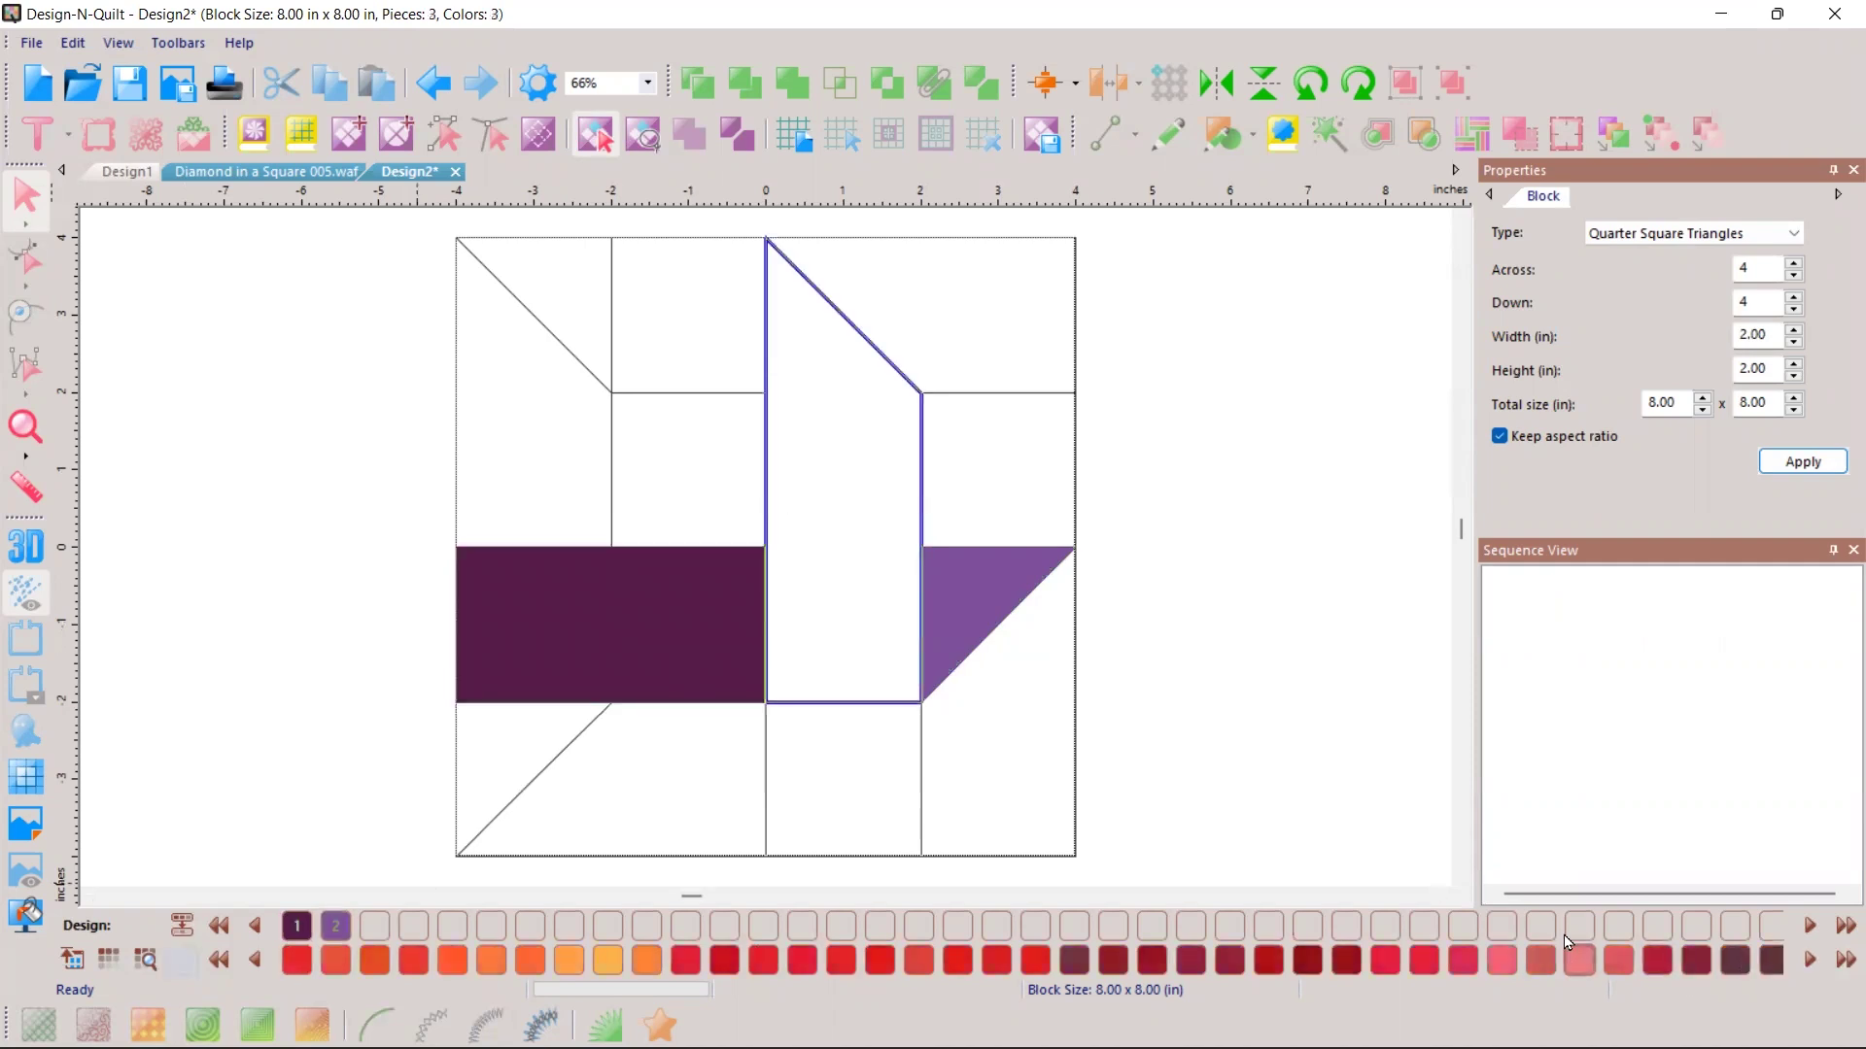
left_click(1570, 960)
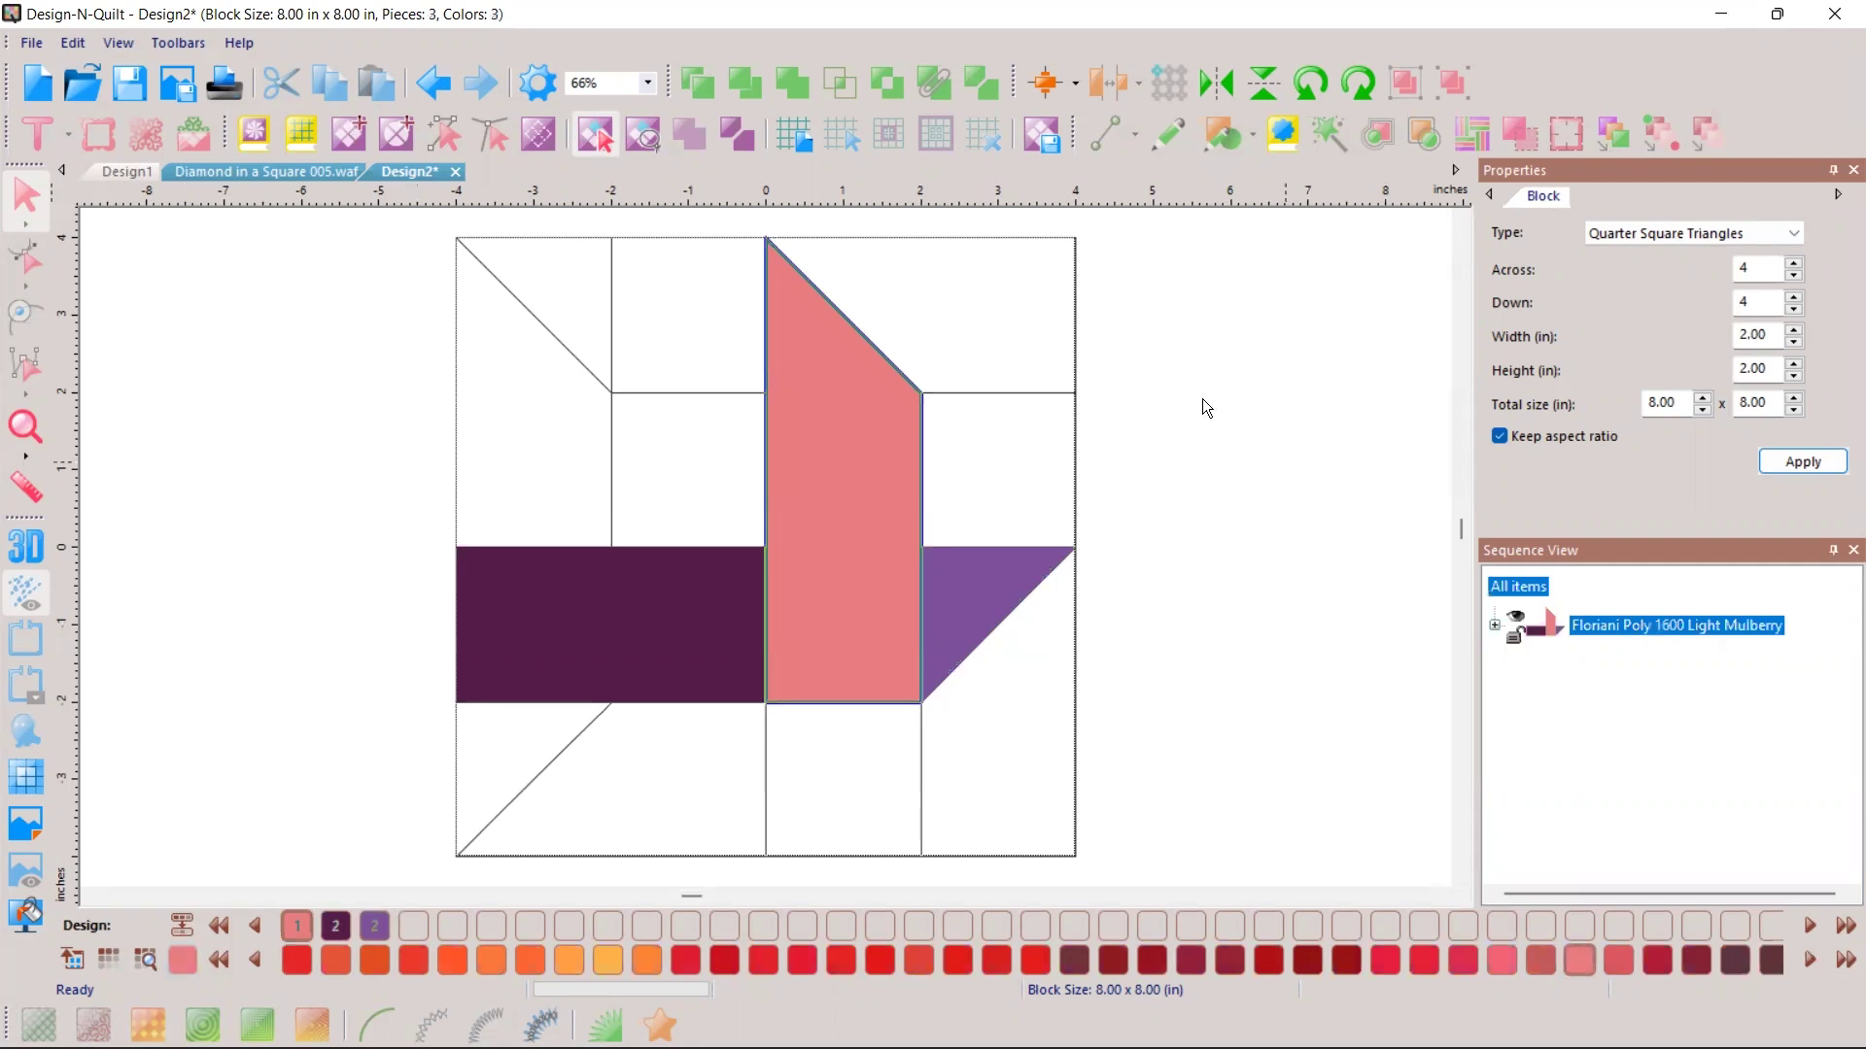
left_click(553, 459)
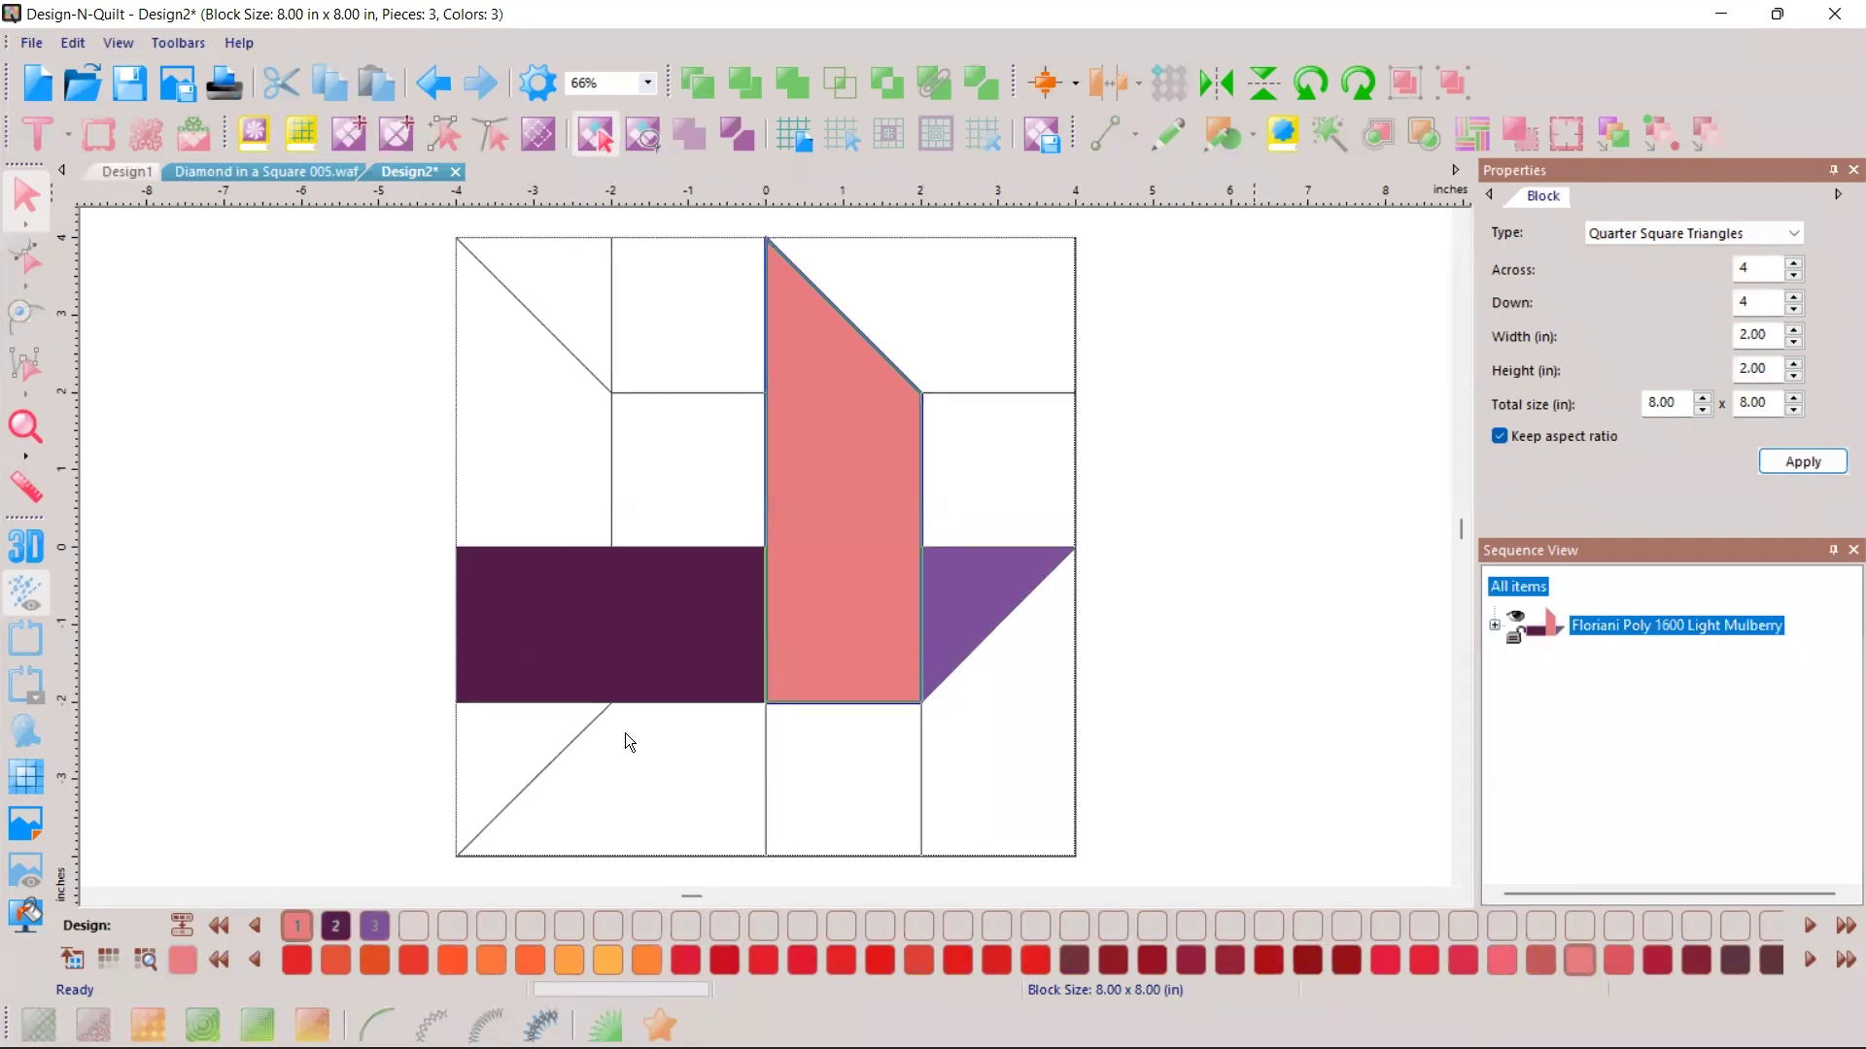
left_click(375, 921)
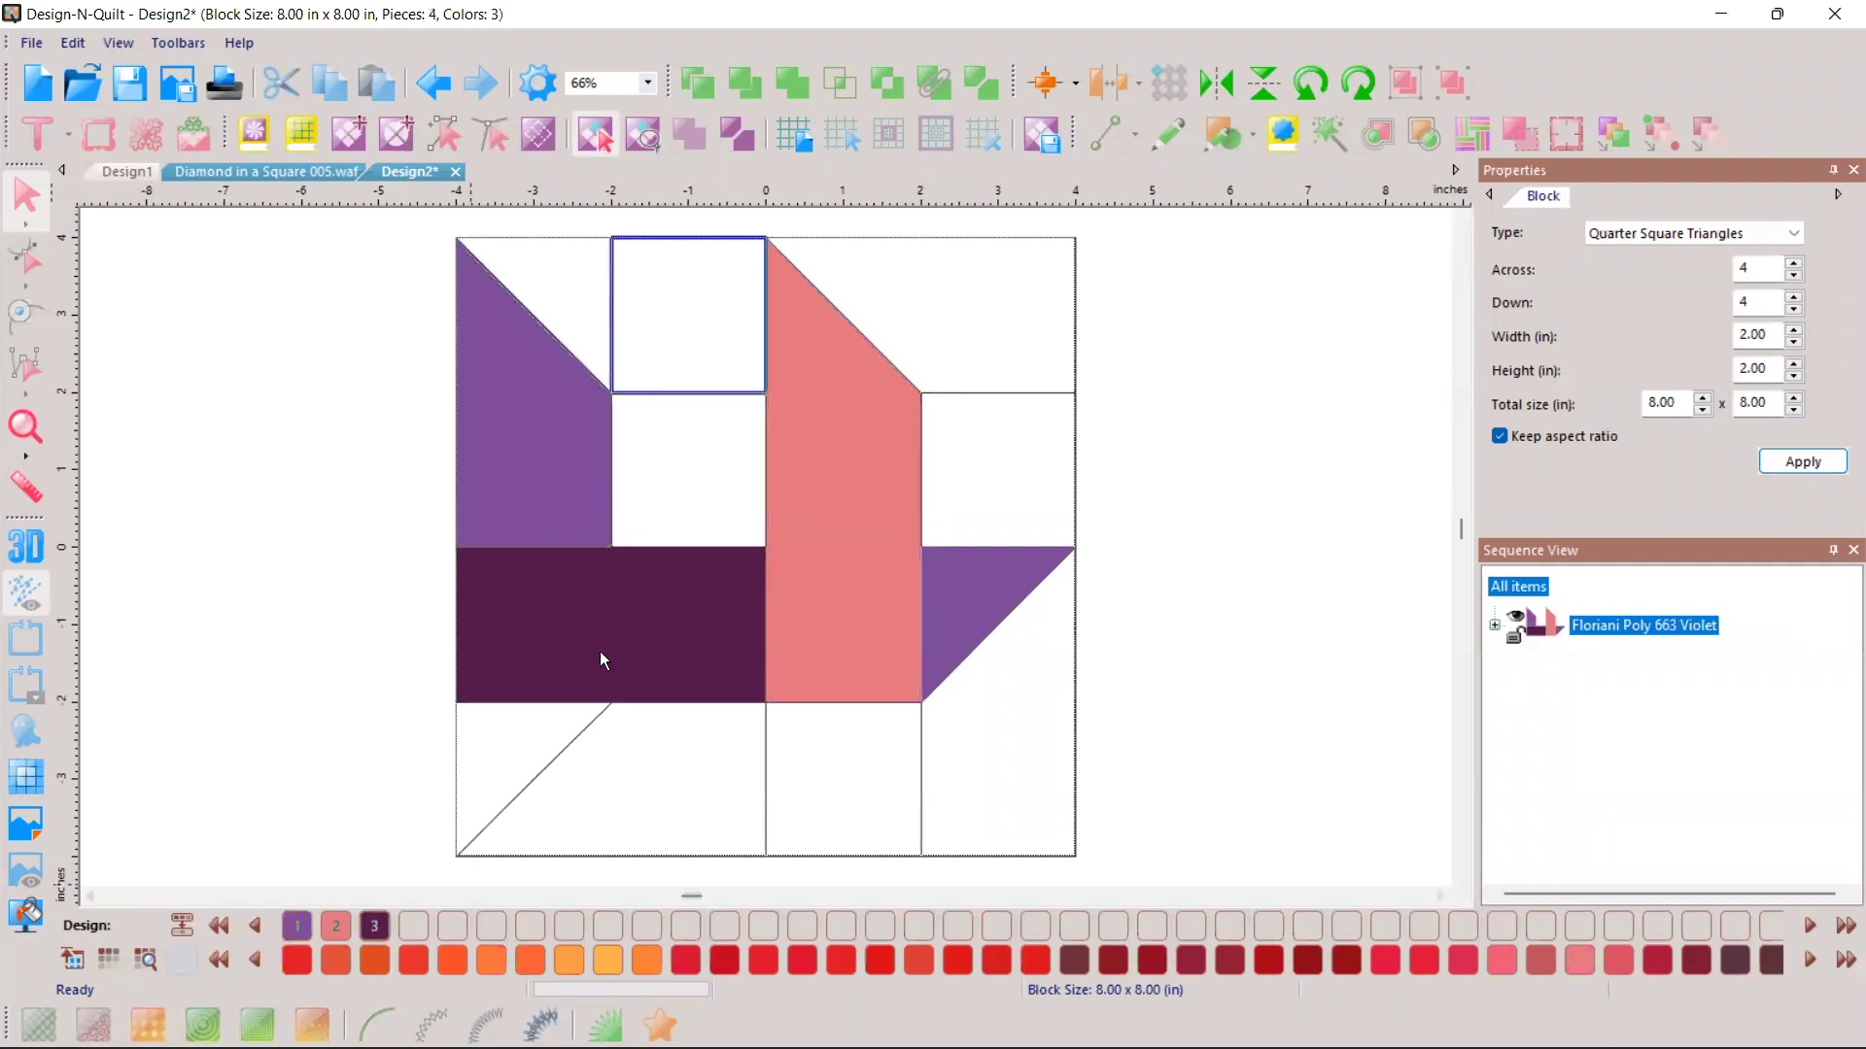
Step: Color the top row's second square Royal Purple, its two remaining pieces Light Mulberry, and the second row's two blank squares Violet
left_click(375, 925)
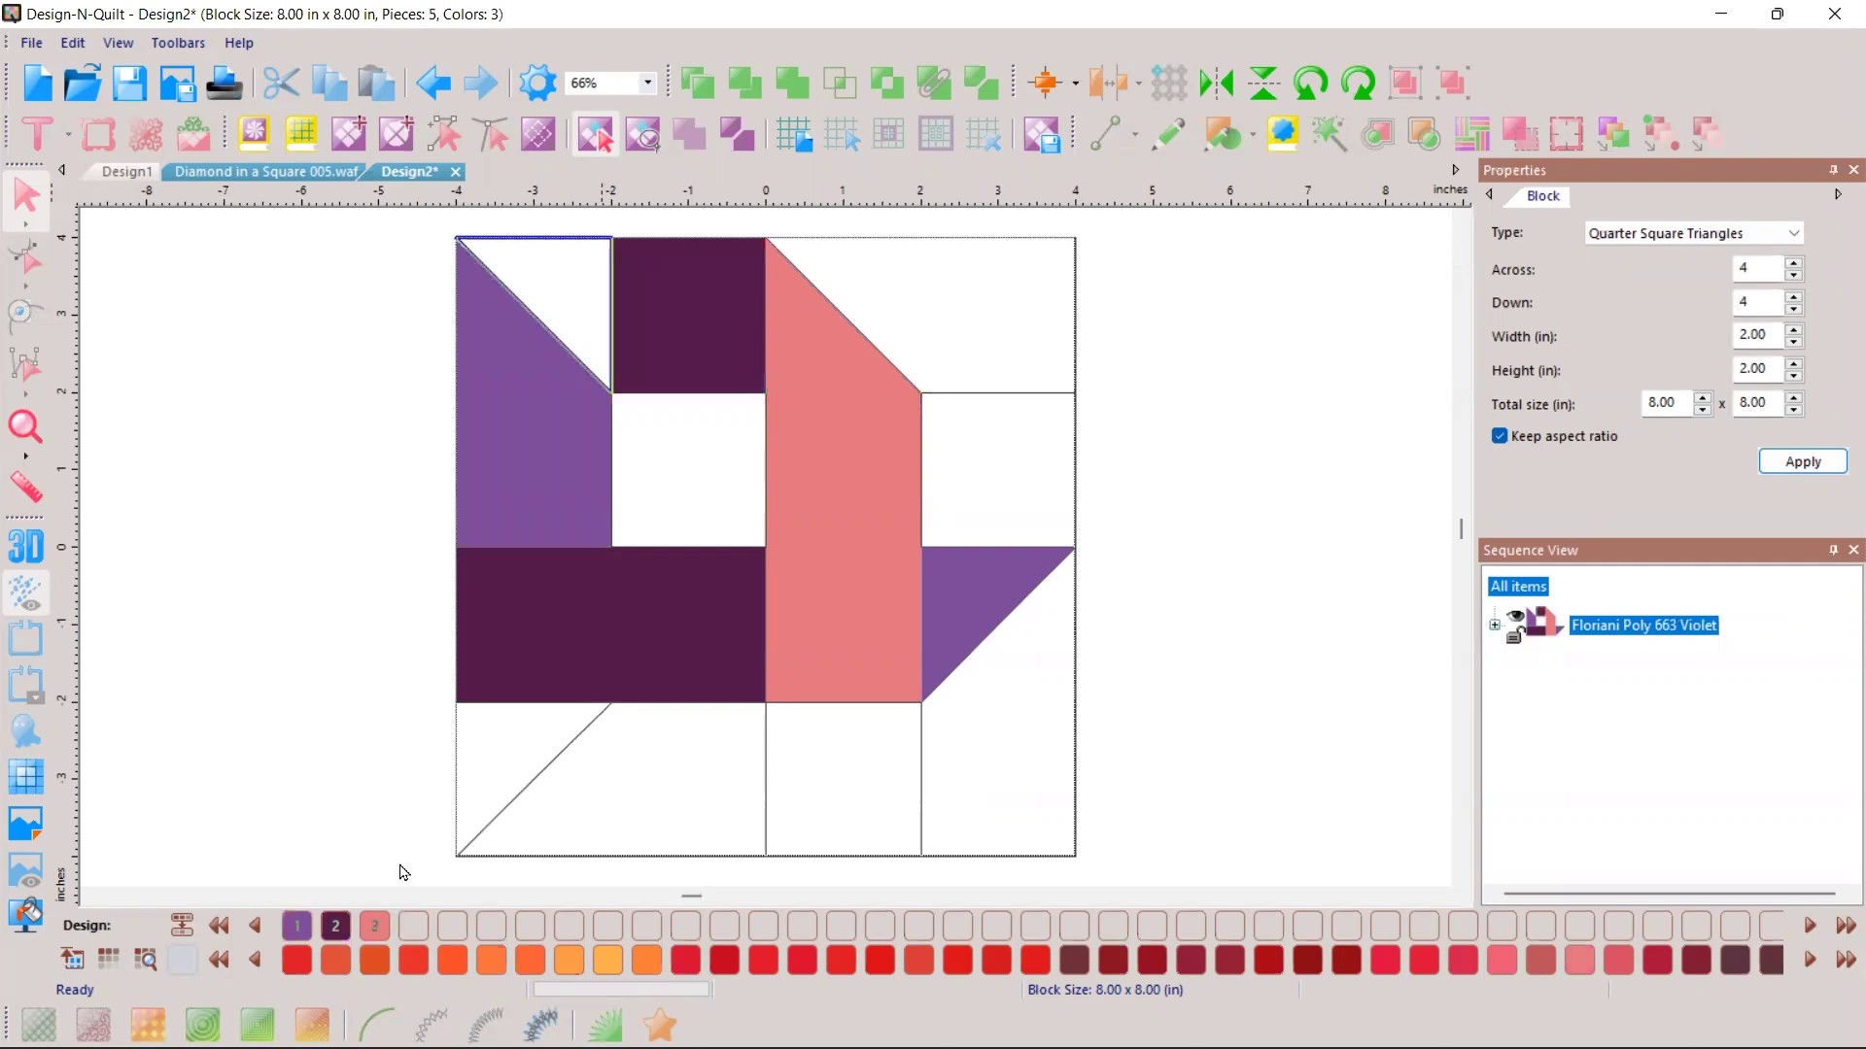
left_click(376, 930)
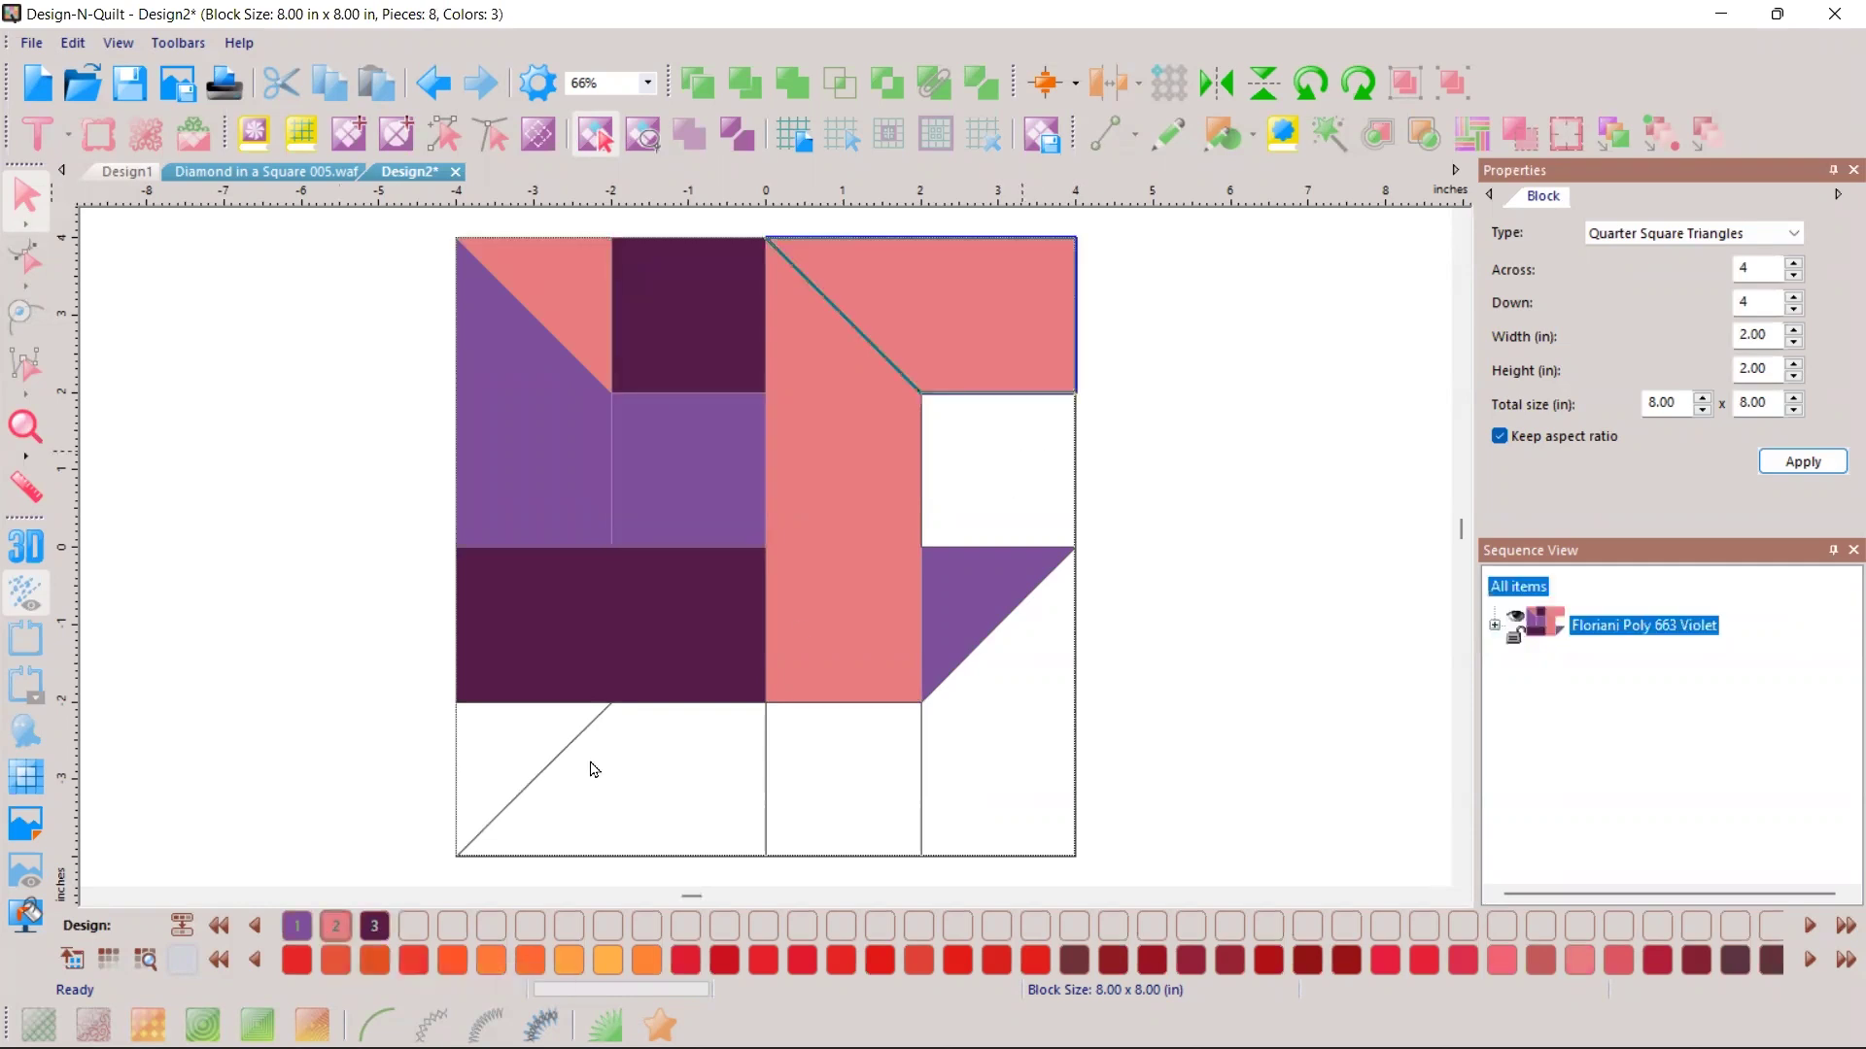
left_click(297, 926)
Step: Color the last column's lower piece, the bottom row's third square and its slanted piece beside that square Royal Purple
left_click(941, 747)
left_click(375, 931)
left_click(825, 781)
left_click(535, 783)
left_click(375, 925)
Step: Color the triangle in the bottom row's first square Violet and recolor the third-column bottom square orange
left_click(495, 758)
left_click(295, 928)
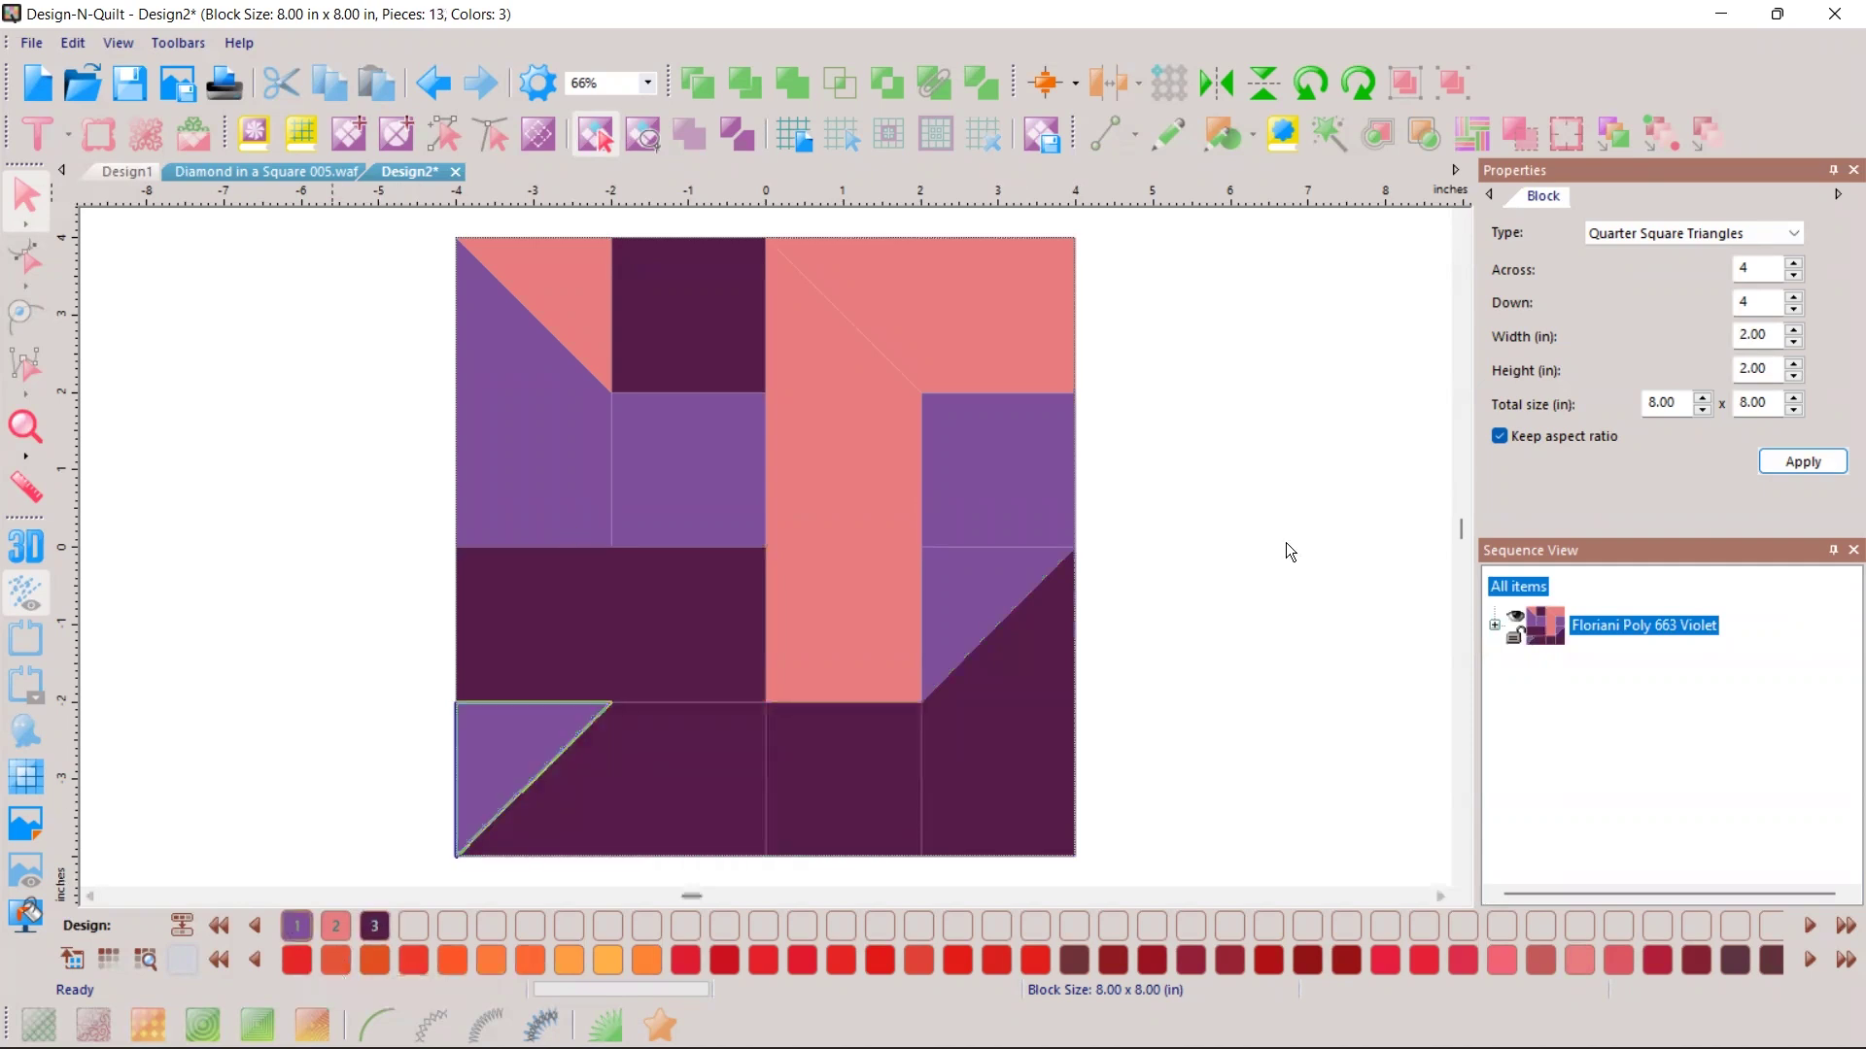
left_click(801, 774)
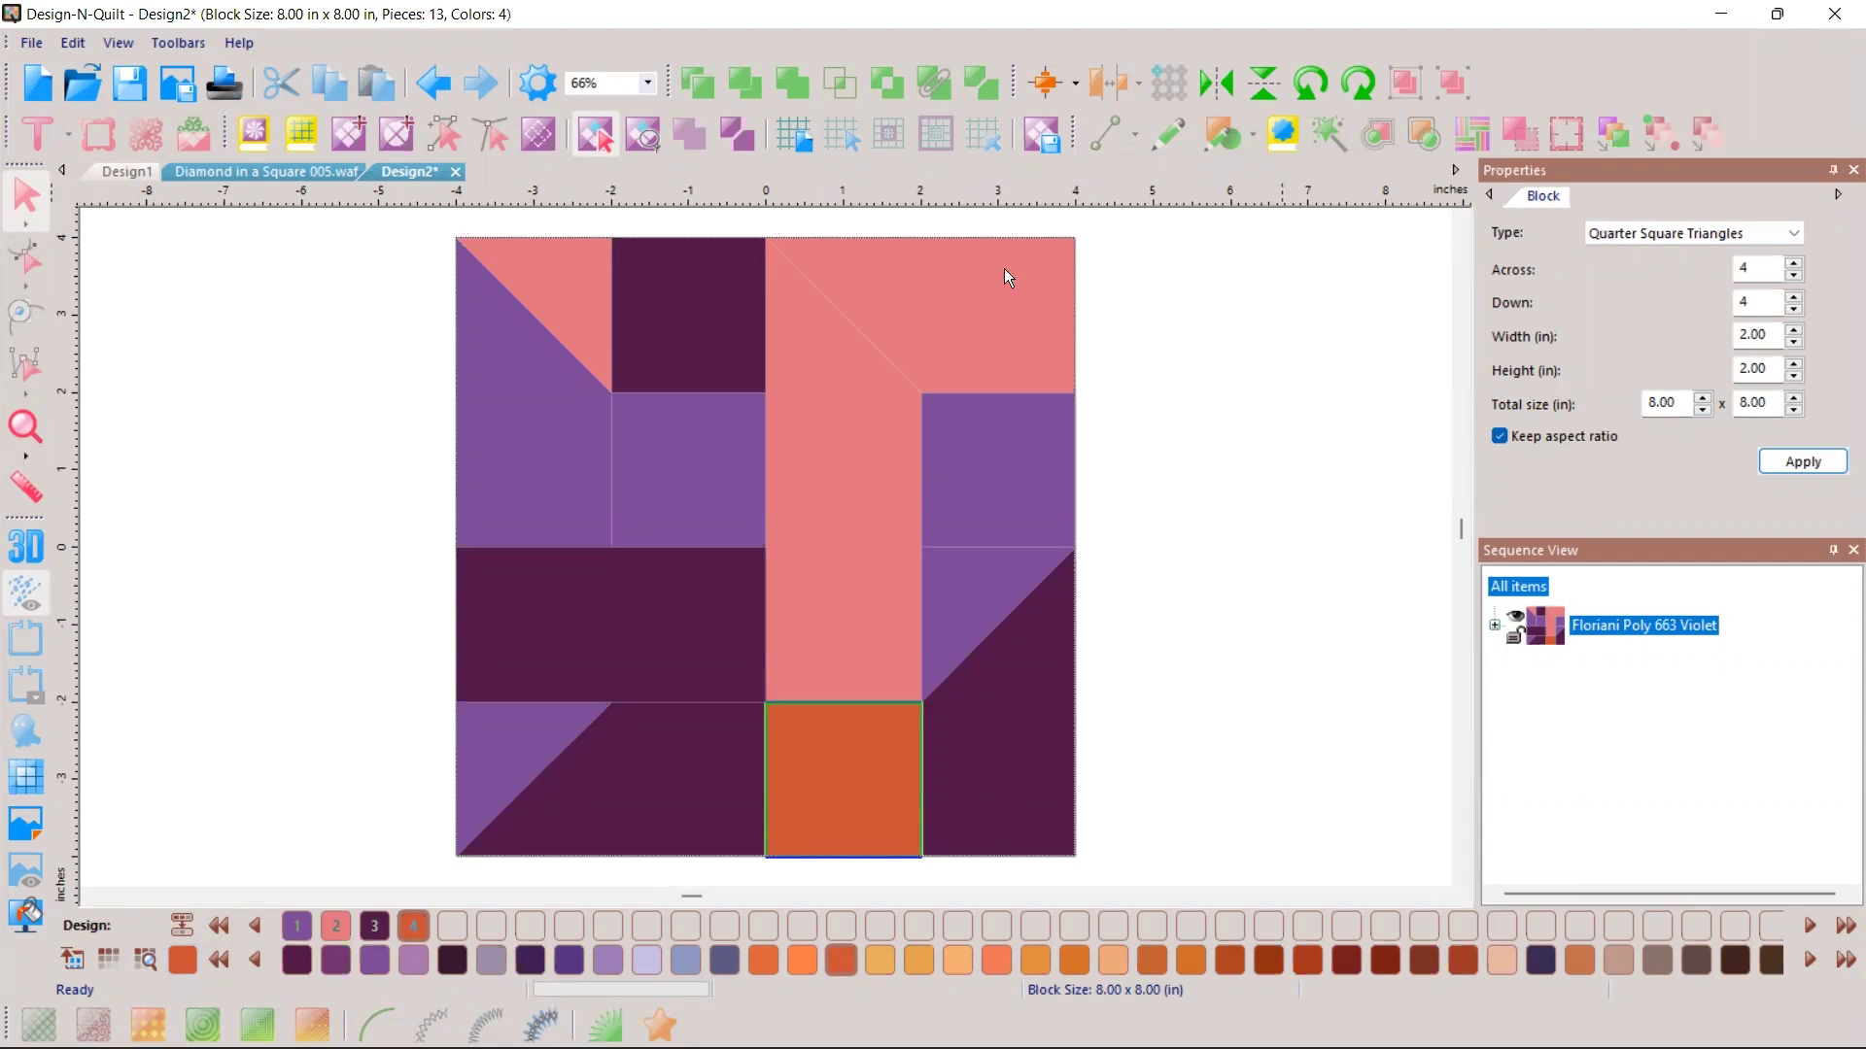
Step: Open the Pinwheel block from the My Blocks folder of the Quilt Block Library
left_click(255, 136)
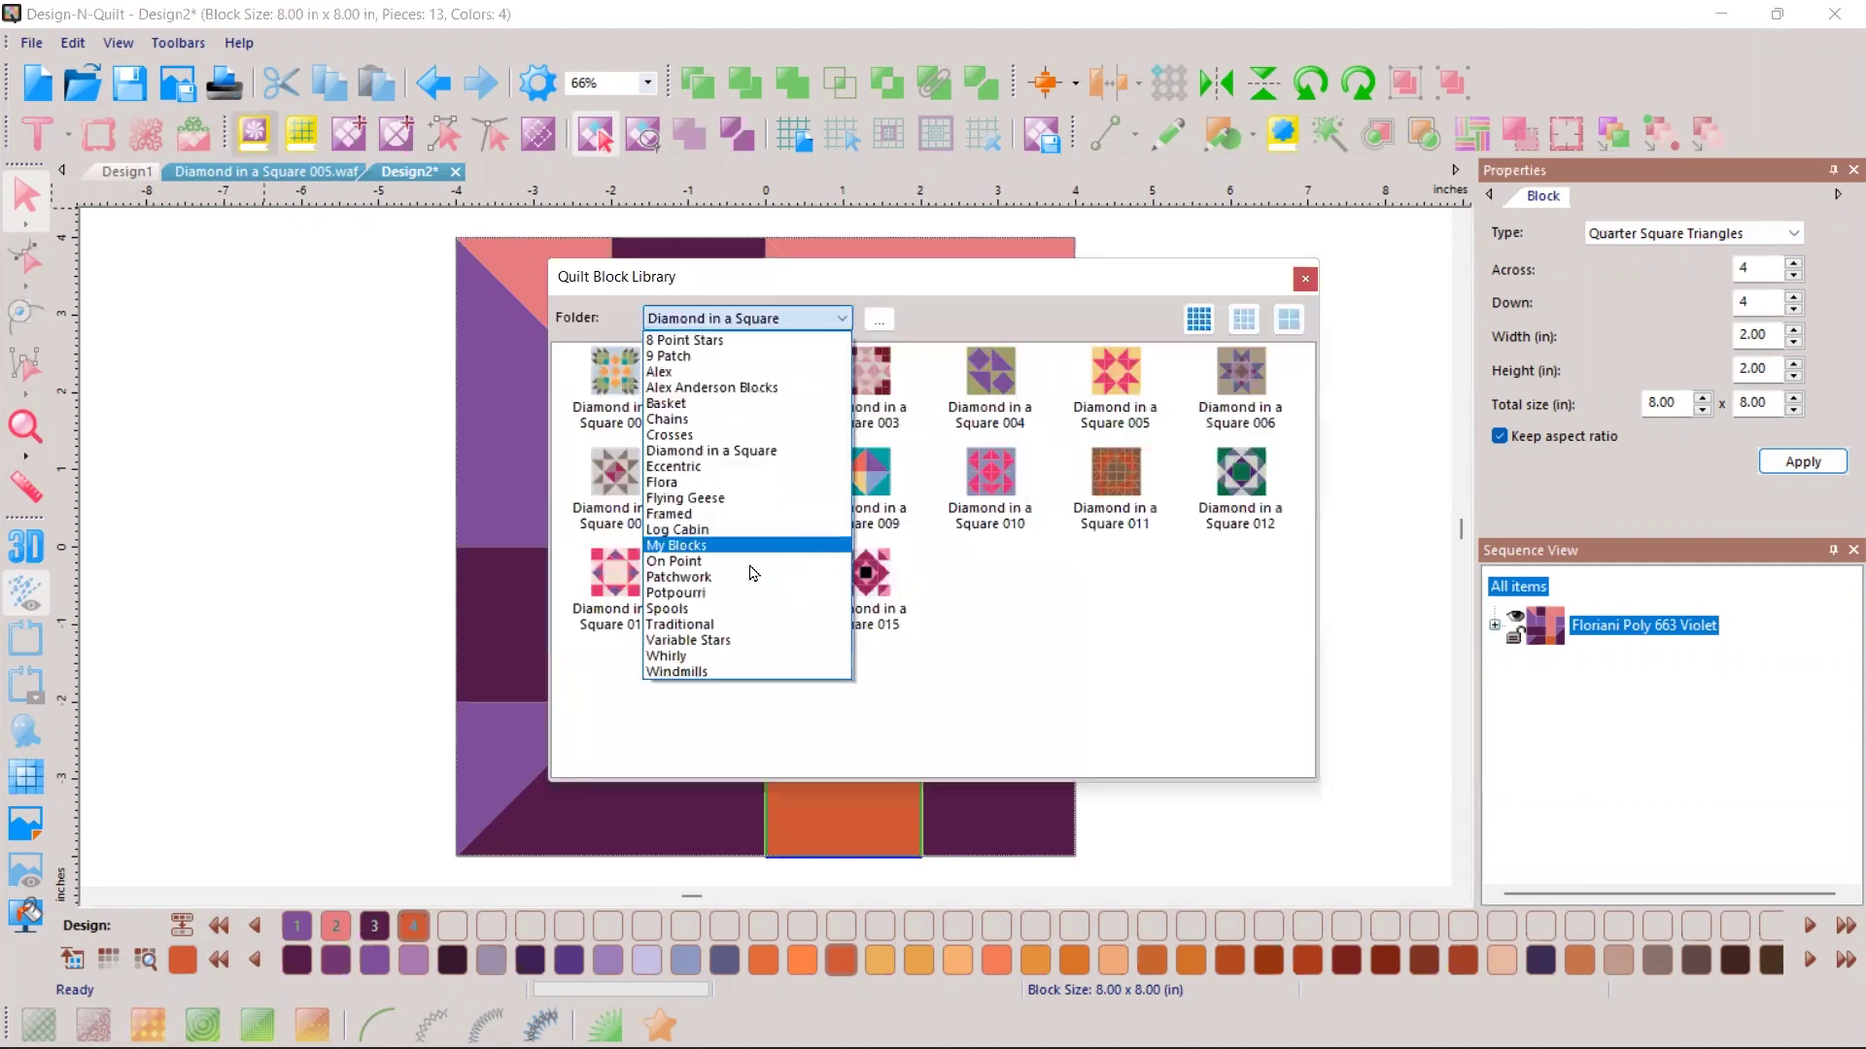
left_click(750, 569)
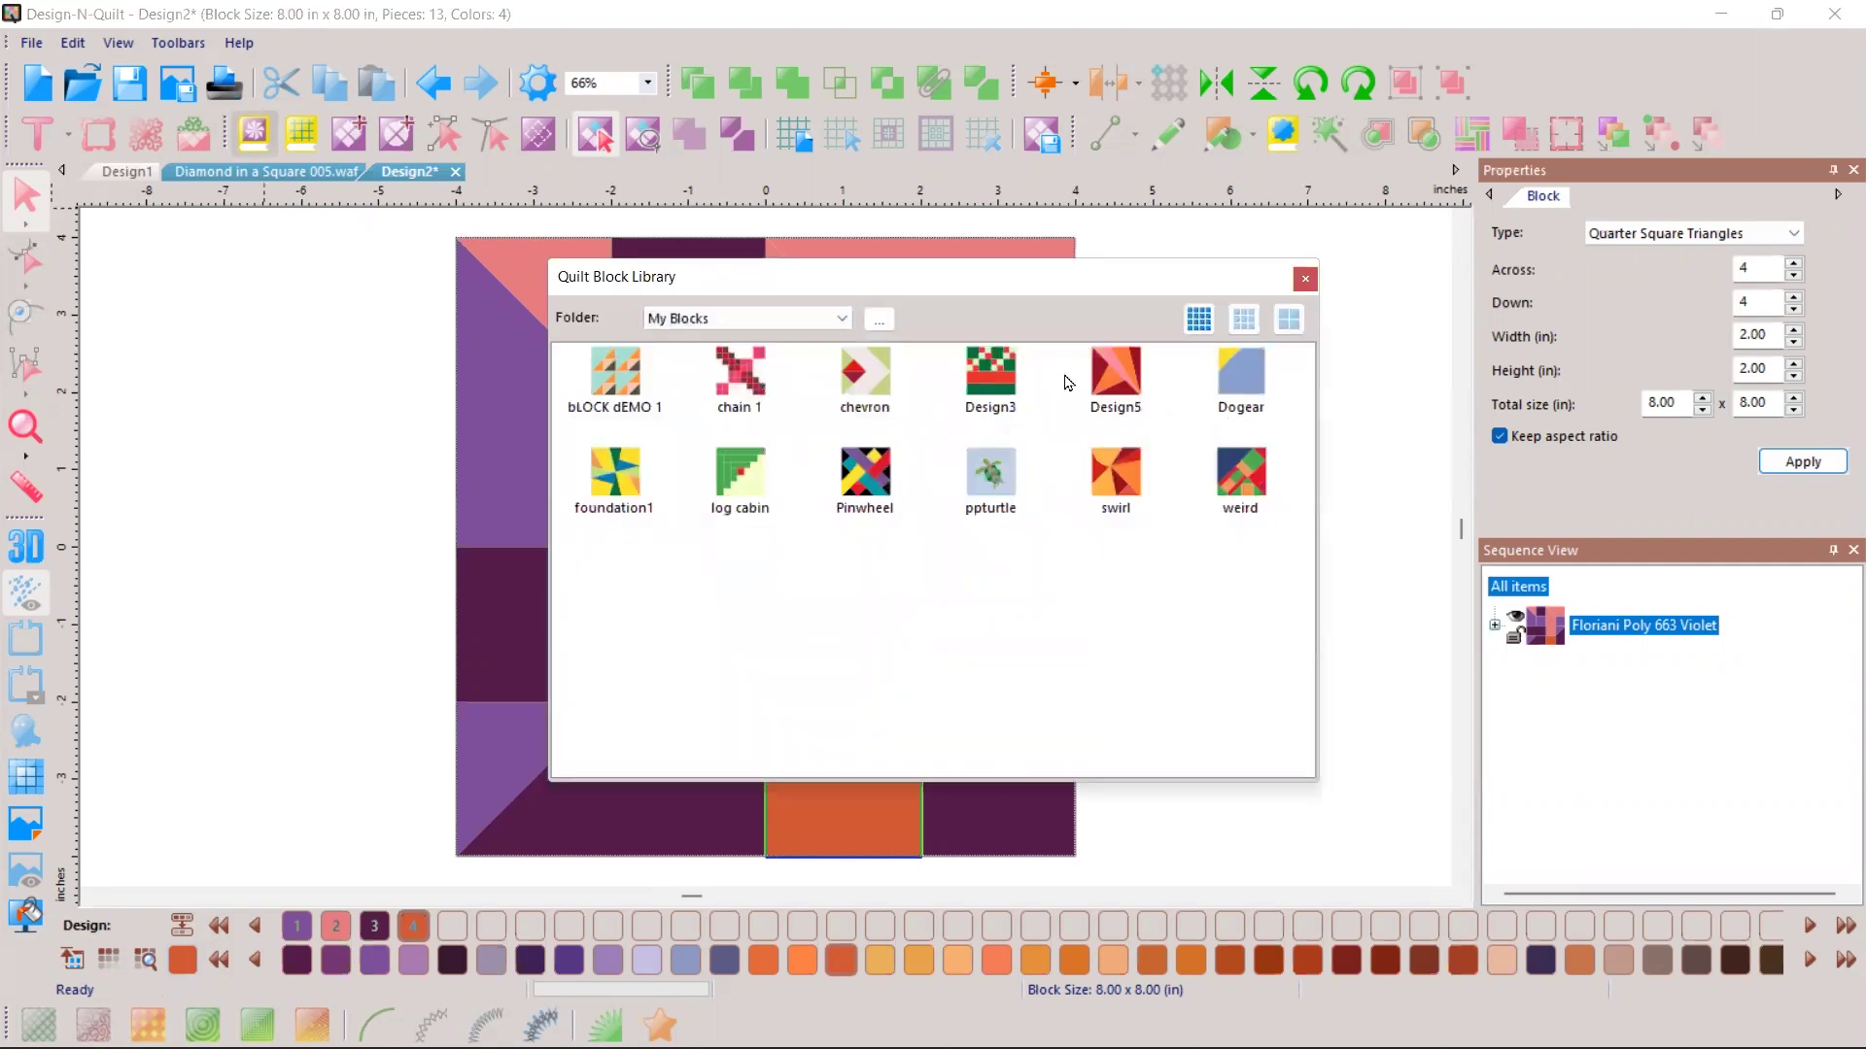
left_click(873, 474)
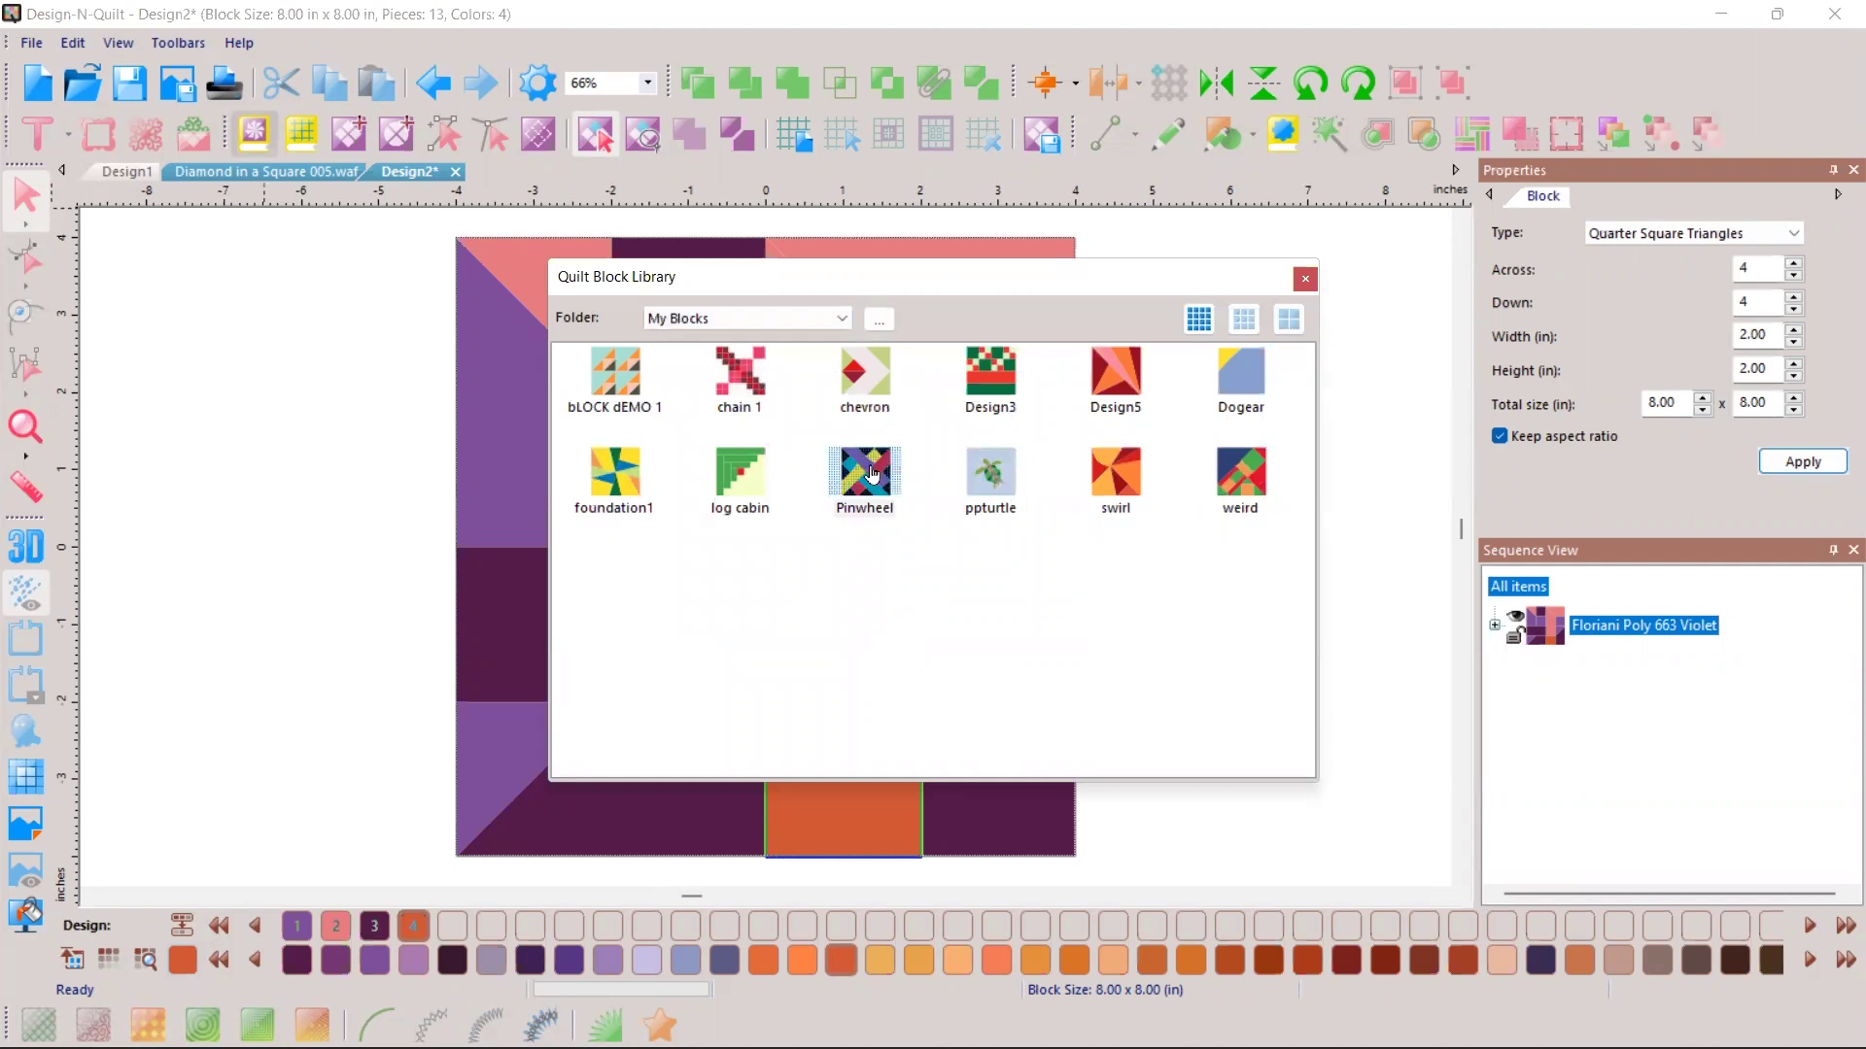
double_click(873, 474)
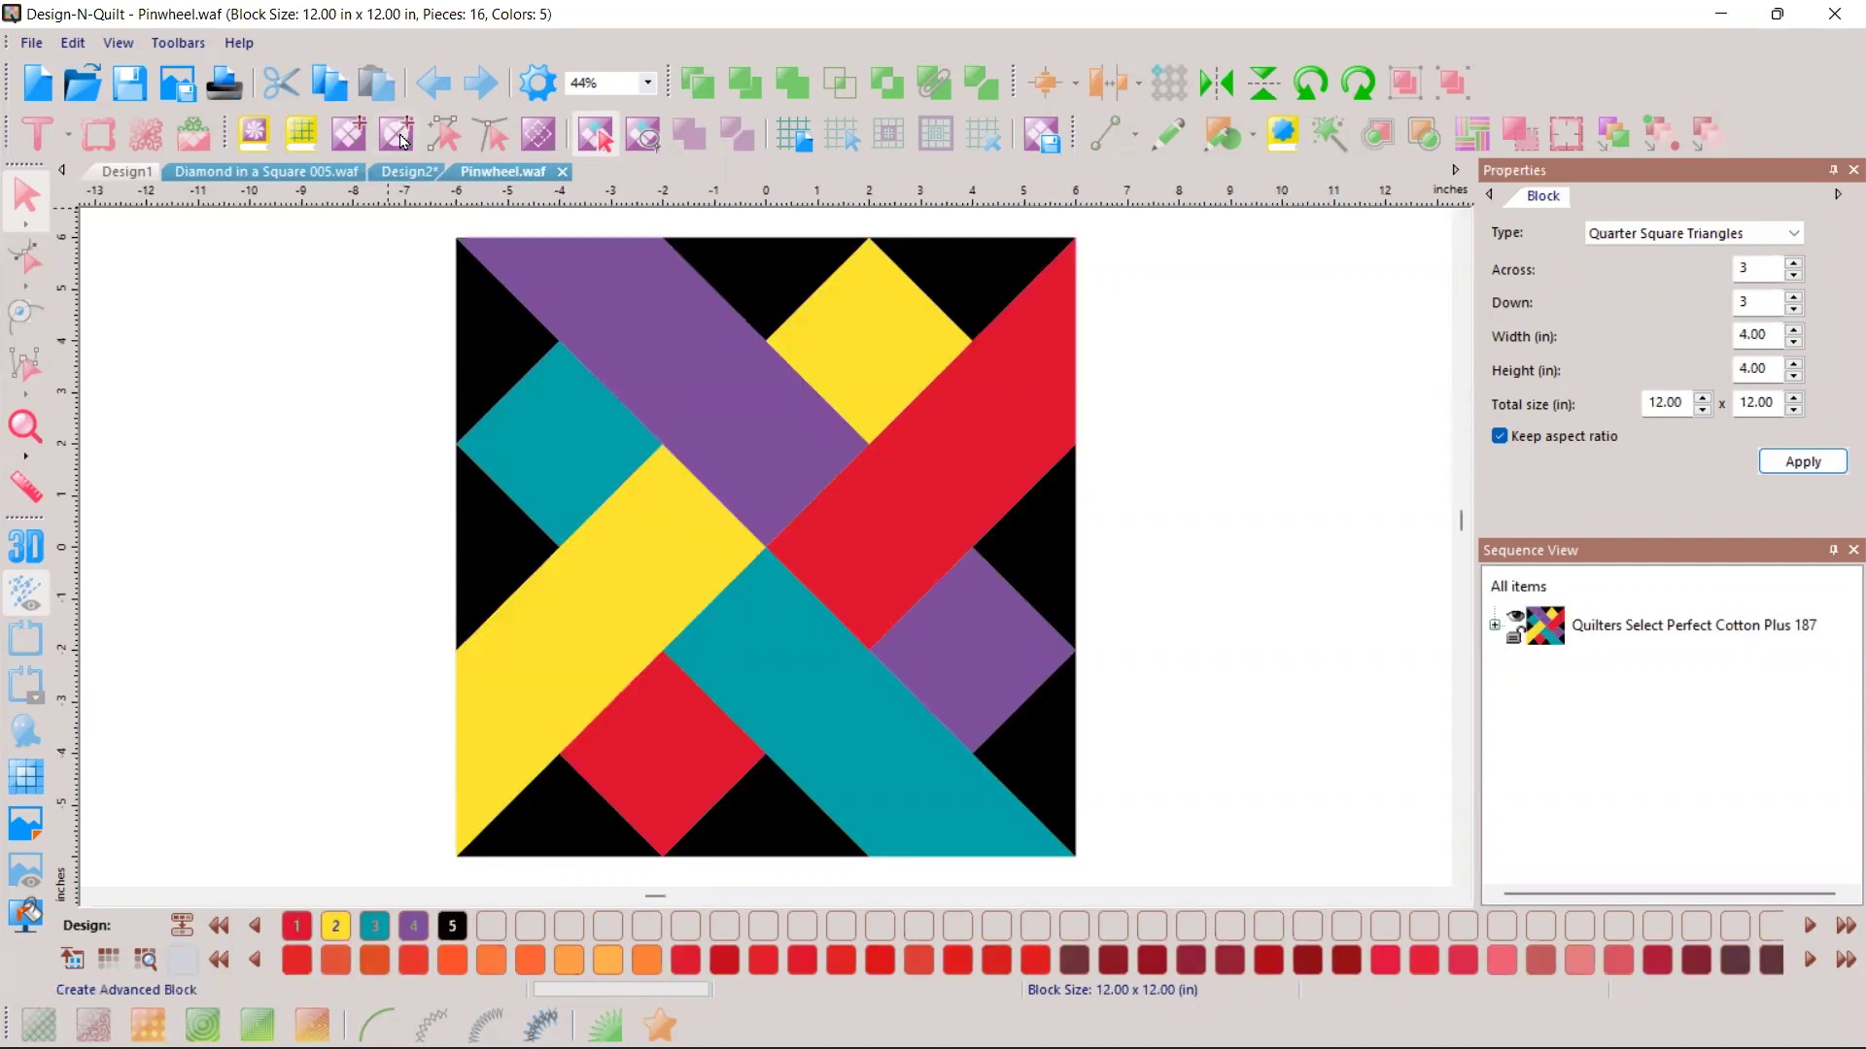
Step: Create an 8 x 8 in advanced block with its grid shown and draw four lines fanning from the upper-left corner to the bottom edge, 2 in apart
left_click(402, 141)
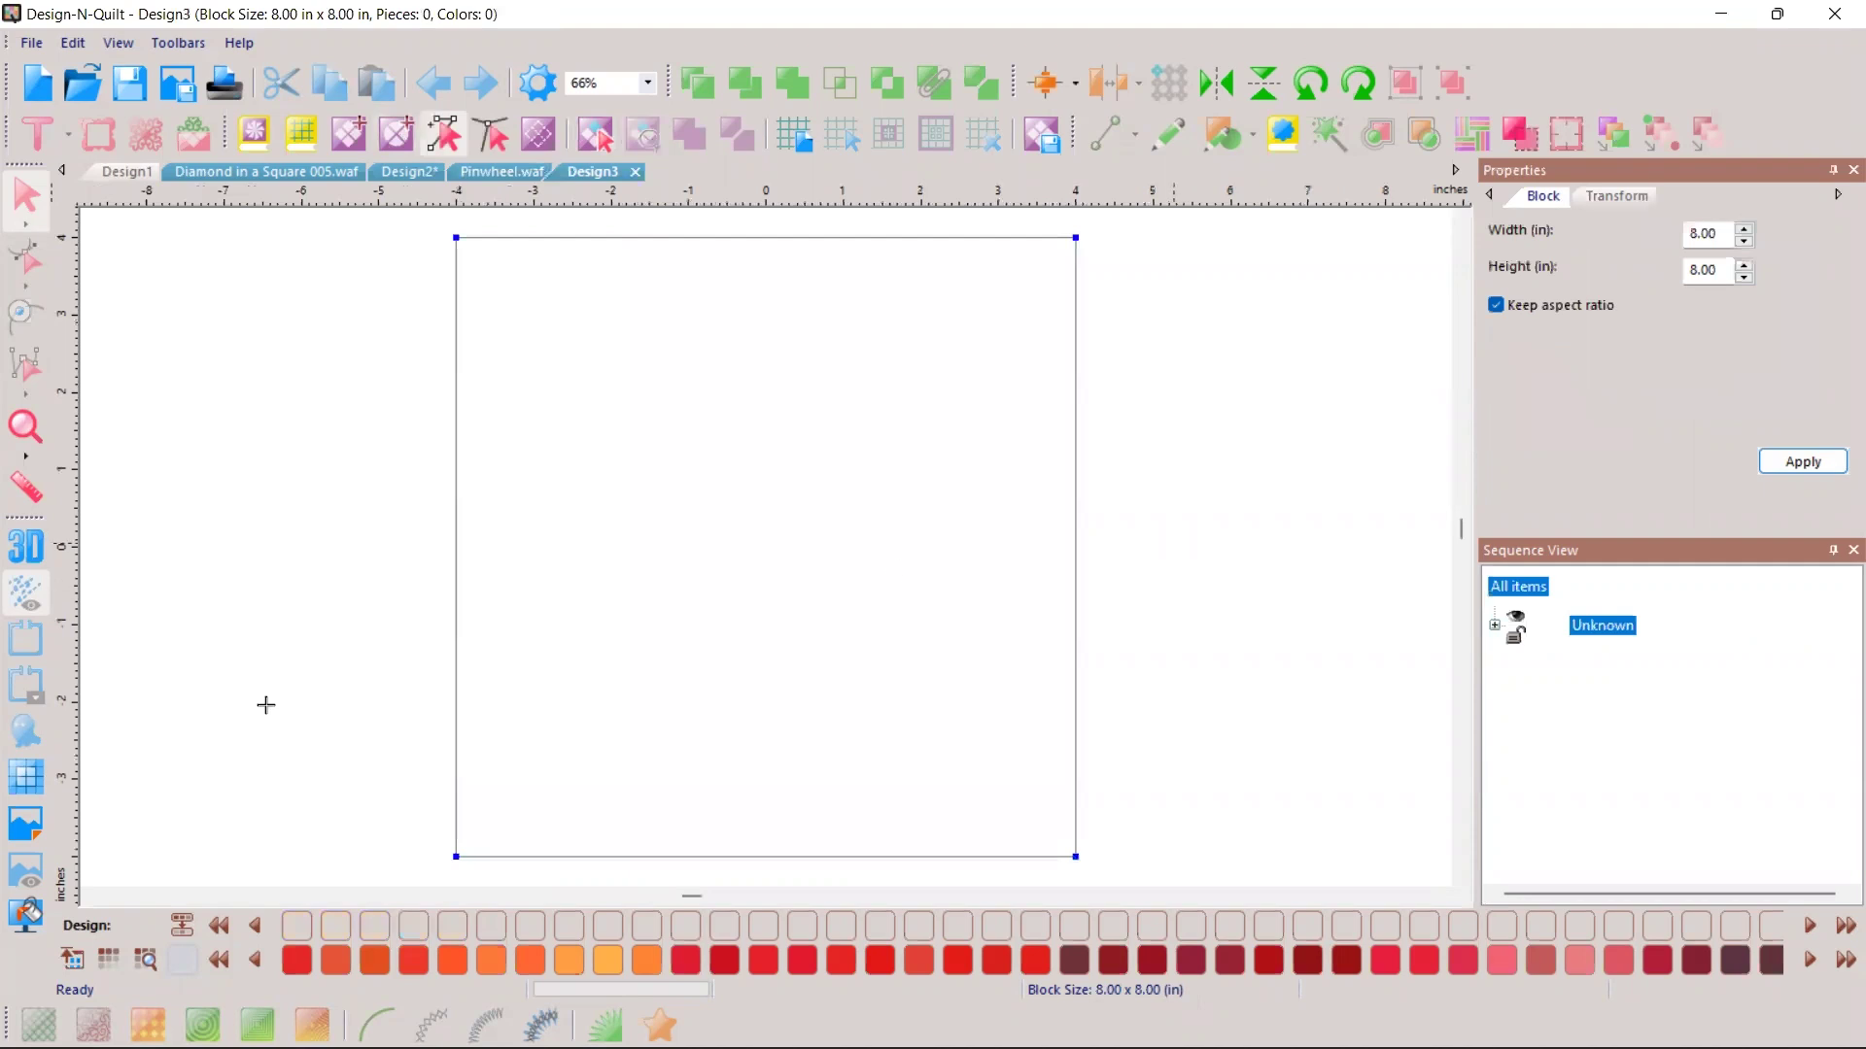
left_click(34, 786)
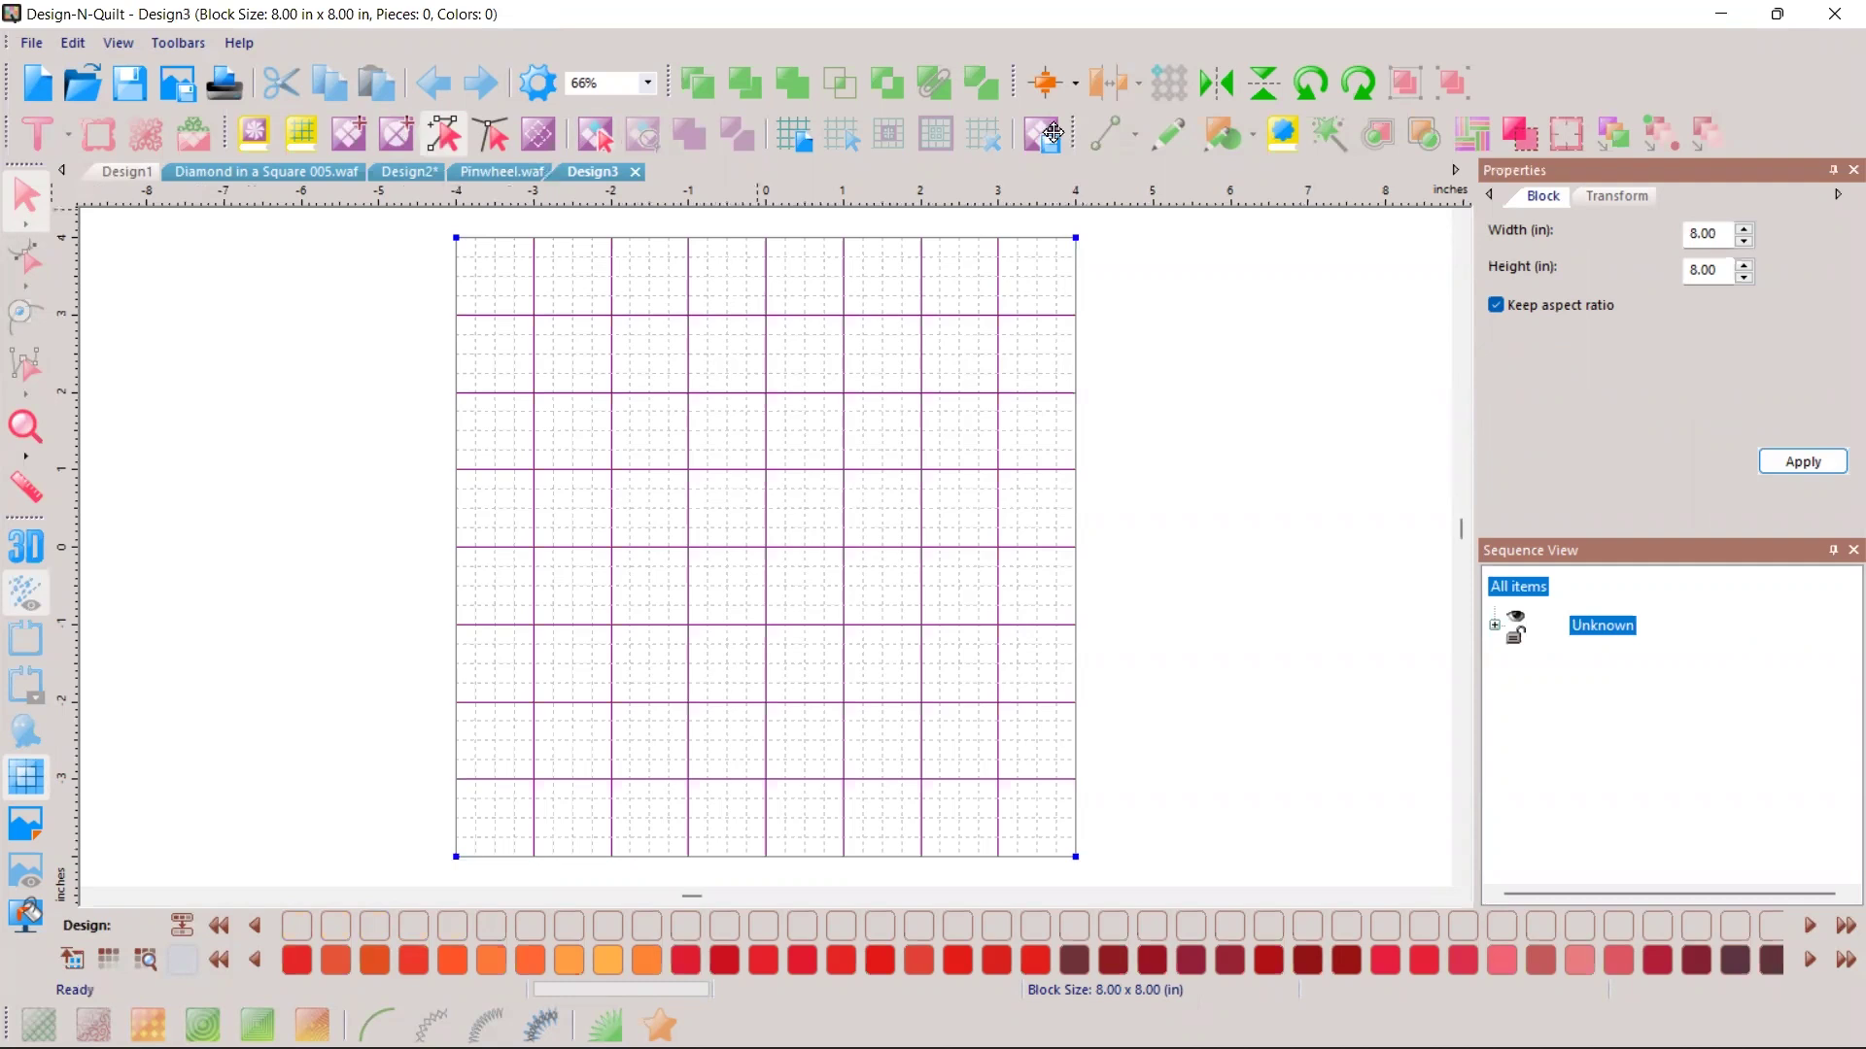
left_click(442, 136)
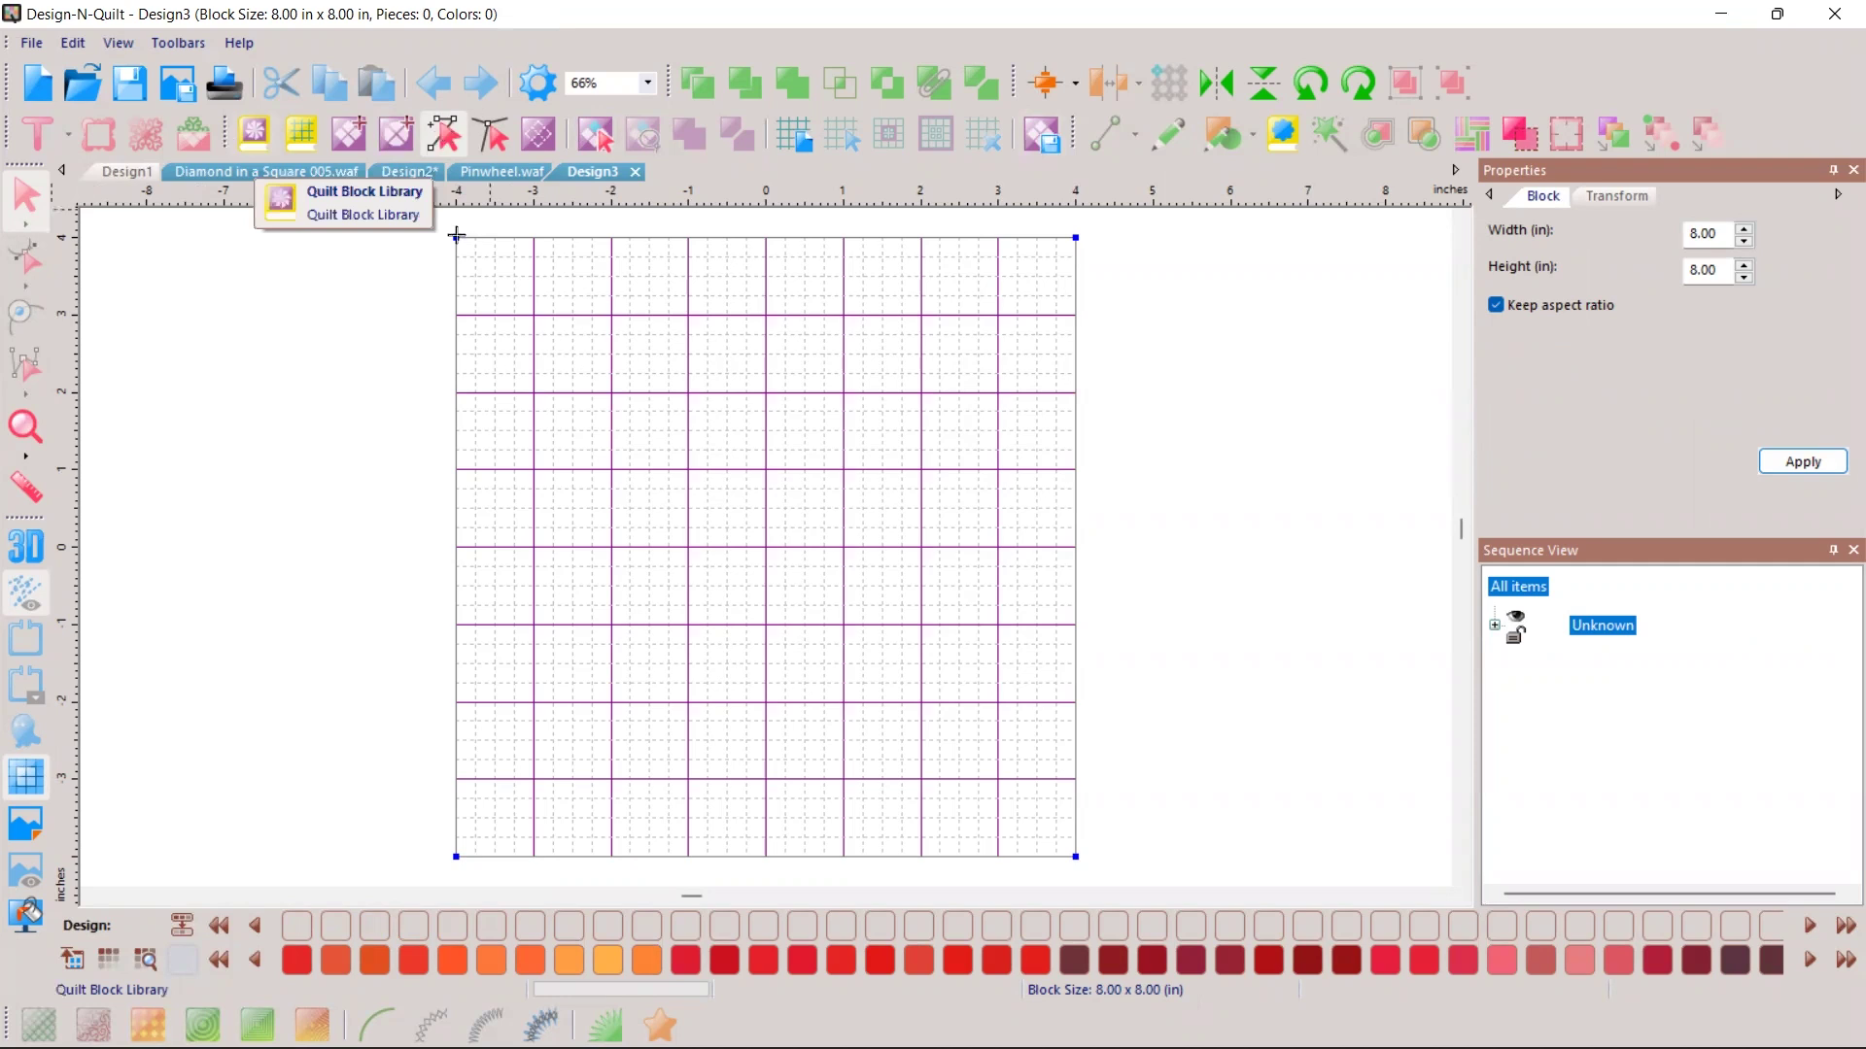
left_click_drag(456, 238, 1060, 836)
left_click(451, 241)
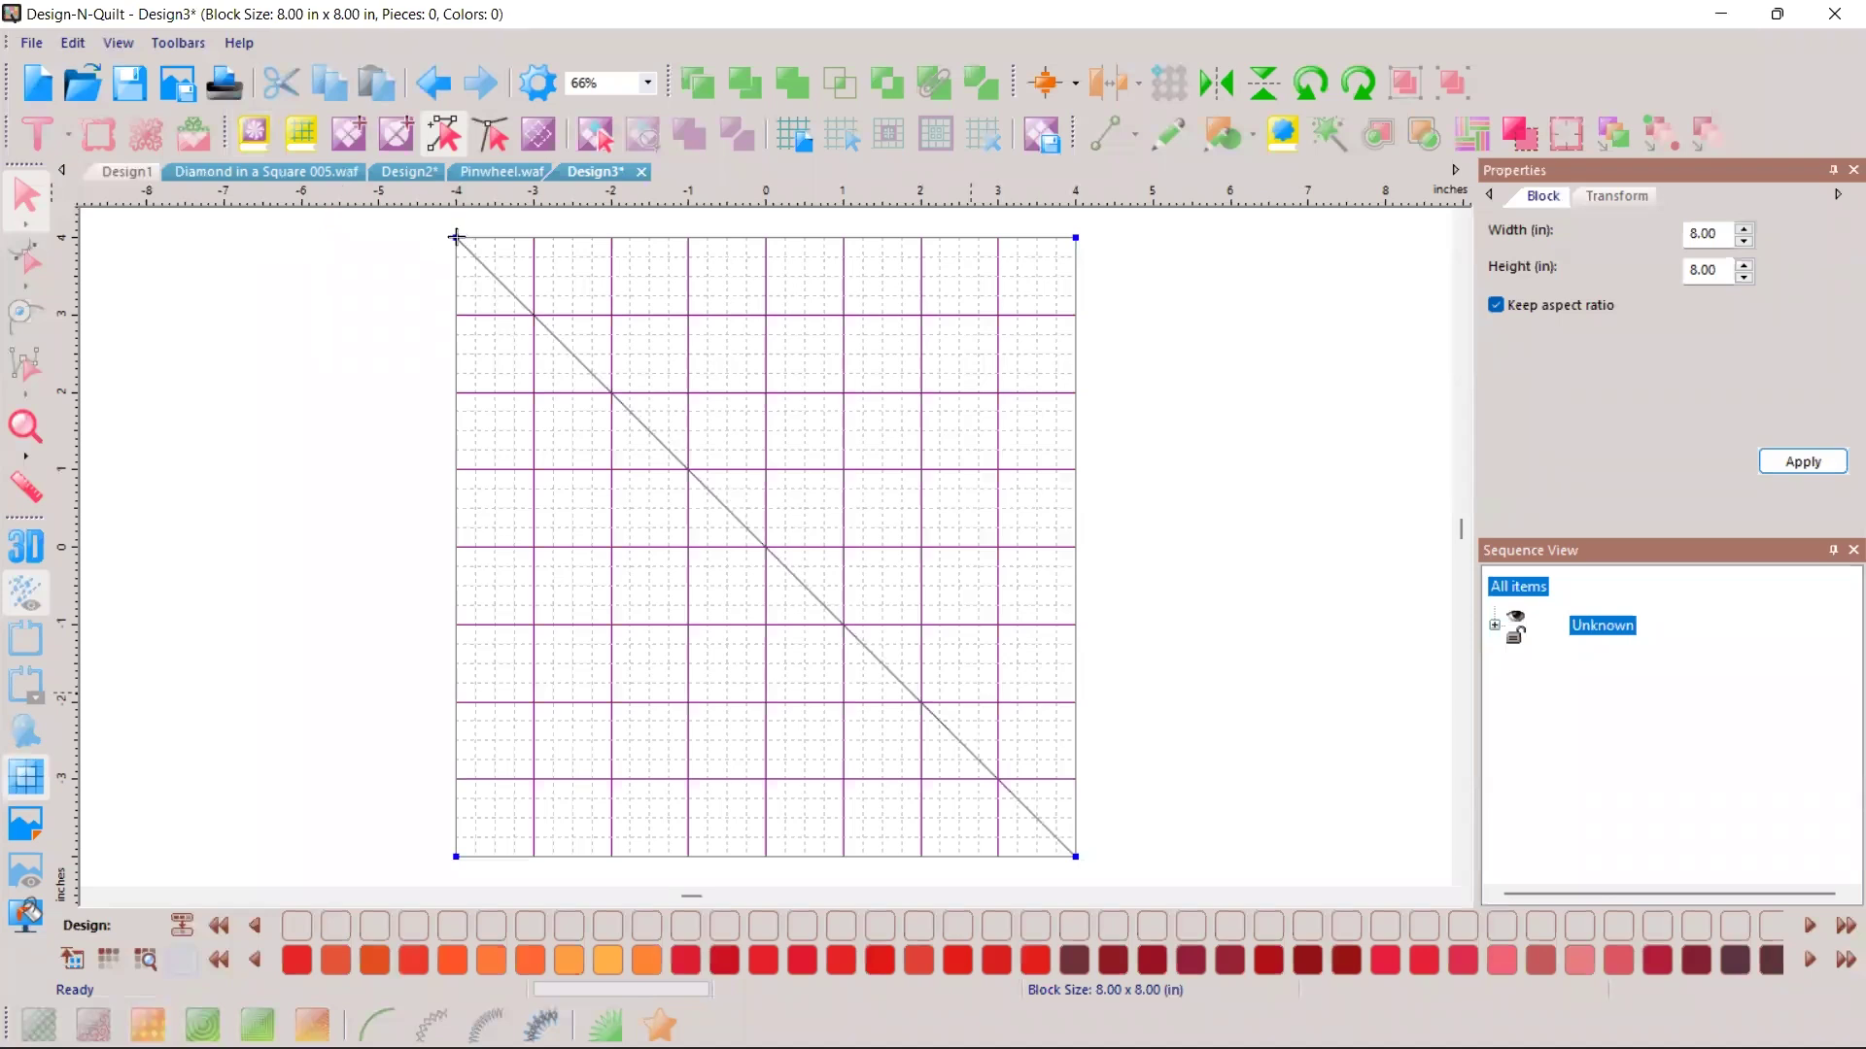
mouse_move(879, 779)
left_mouse_down()
mouse_move(474, 201)
mouse_move(460, 243)
mouse_move(667, 716)
mouse_move(767, 858)
left_mouse_up()
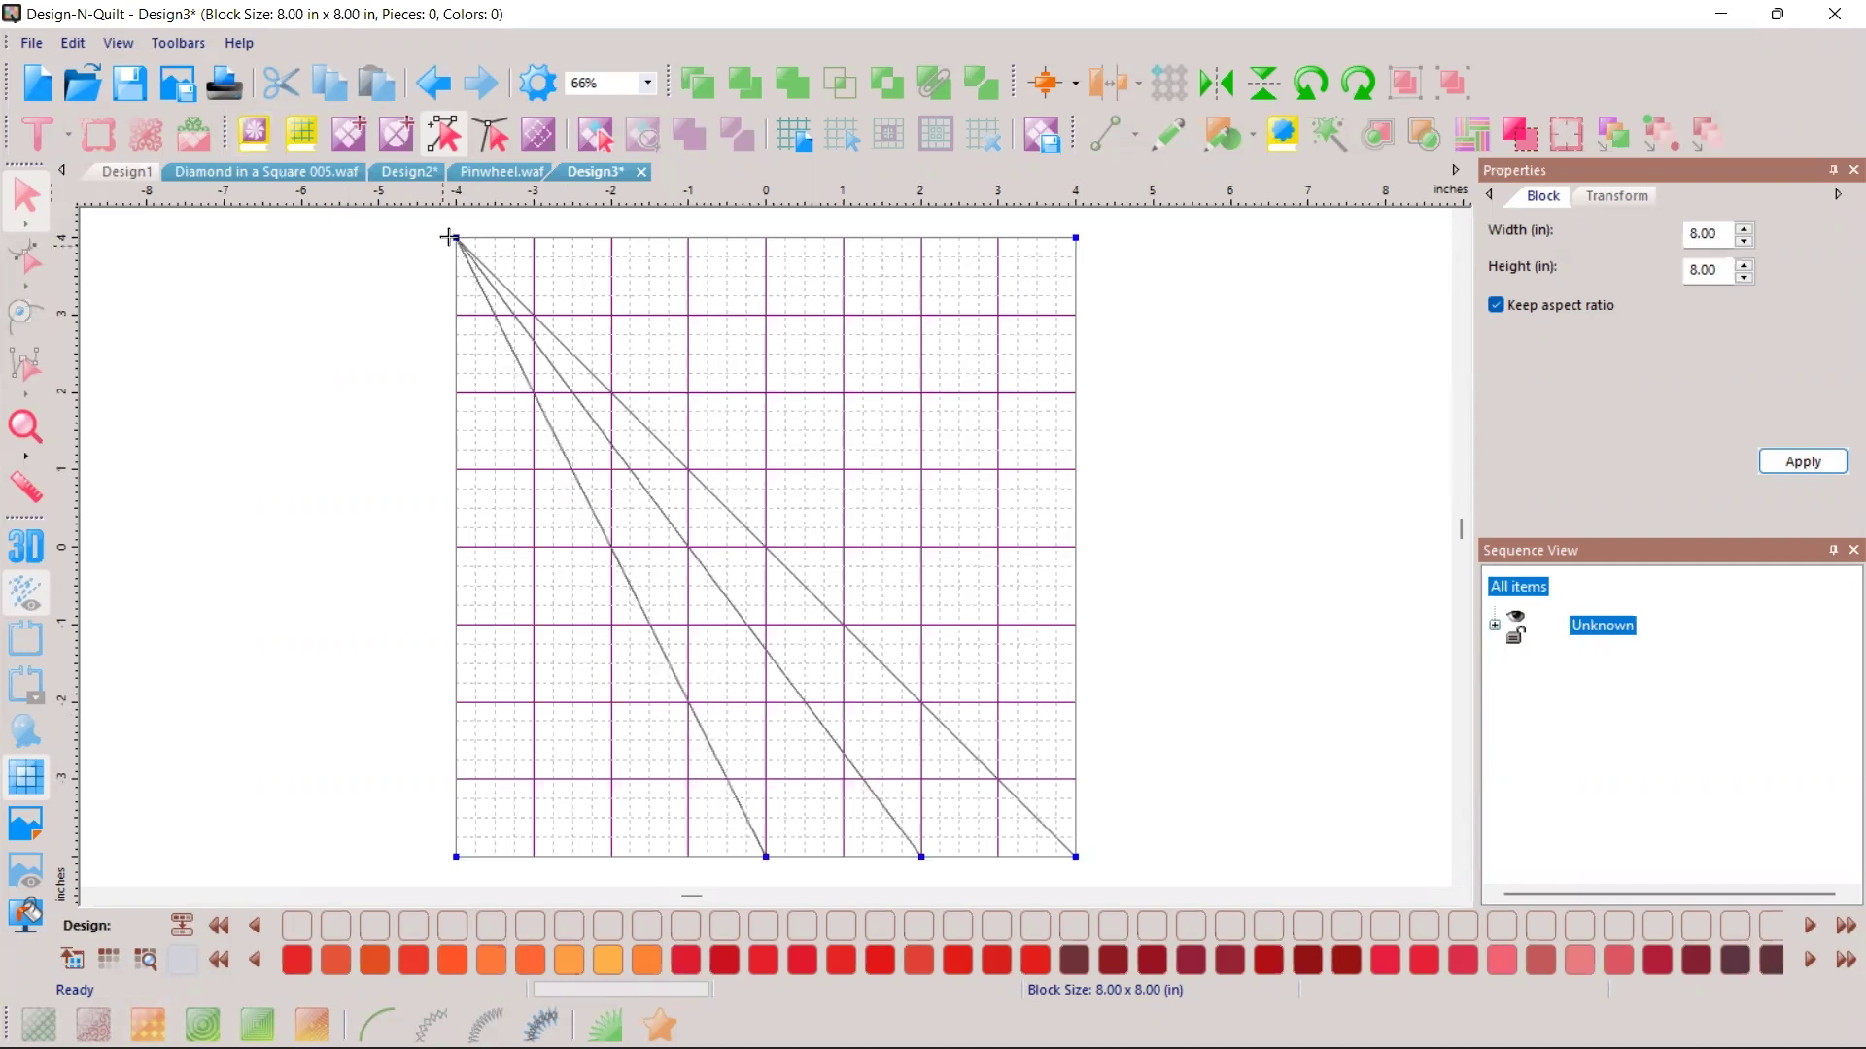
left_click_drag(457, 237, 611, 850)
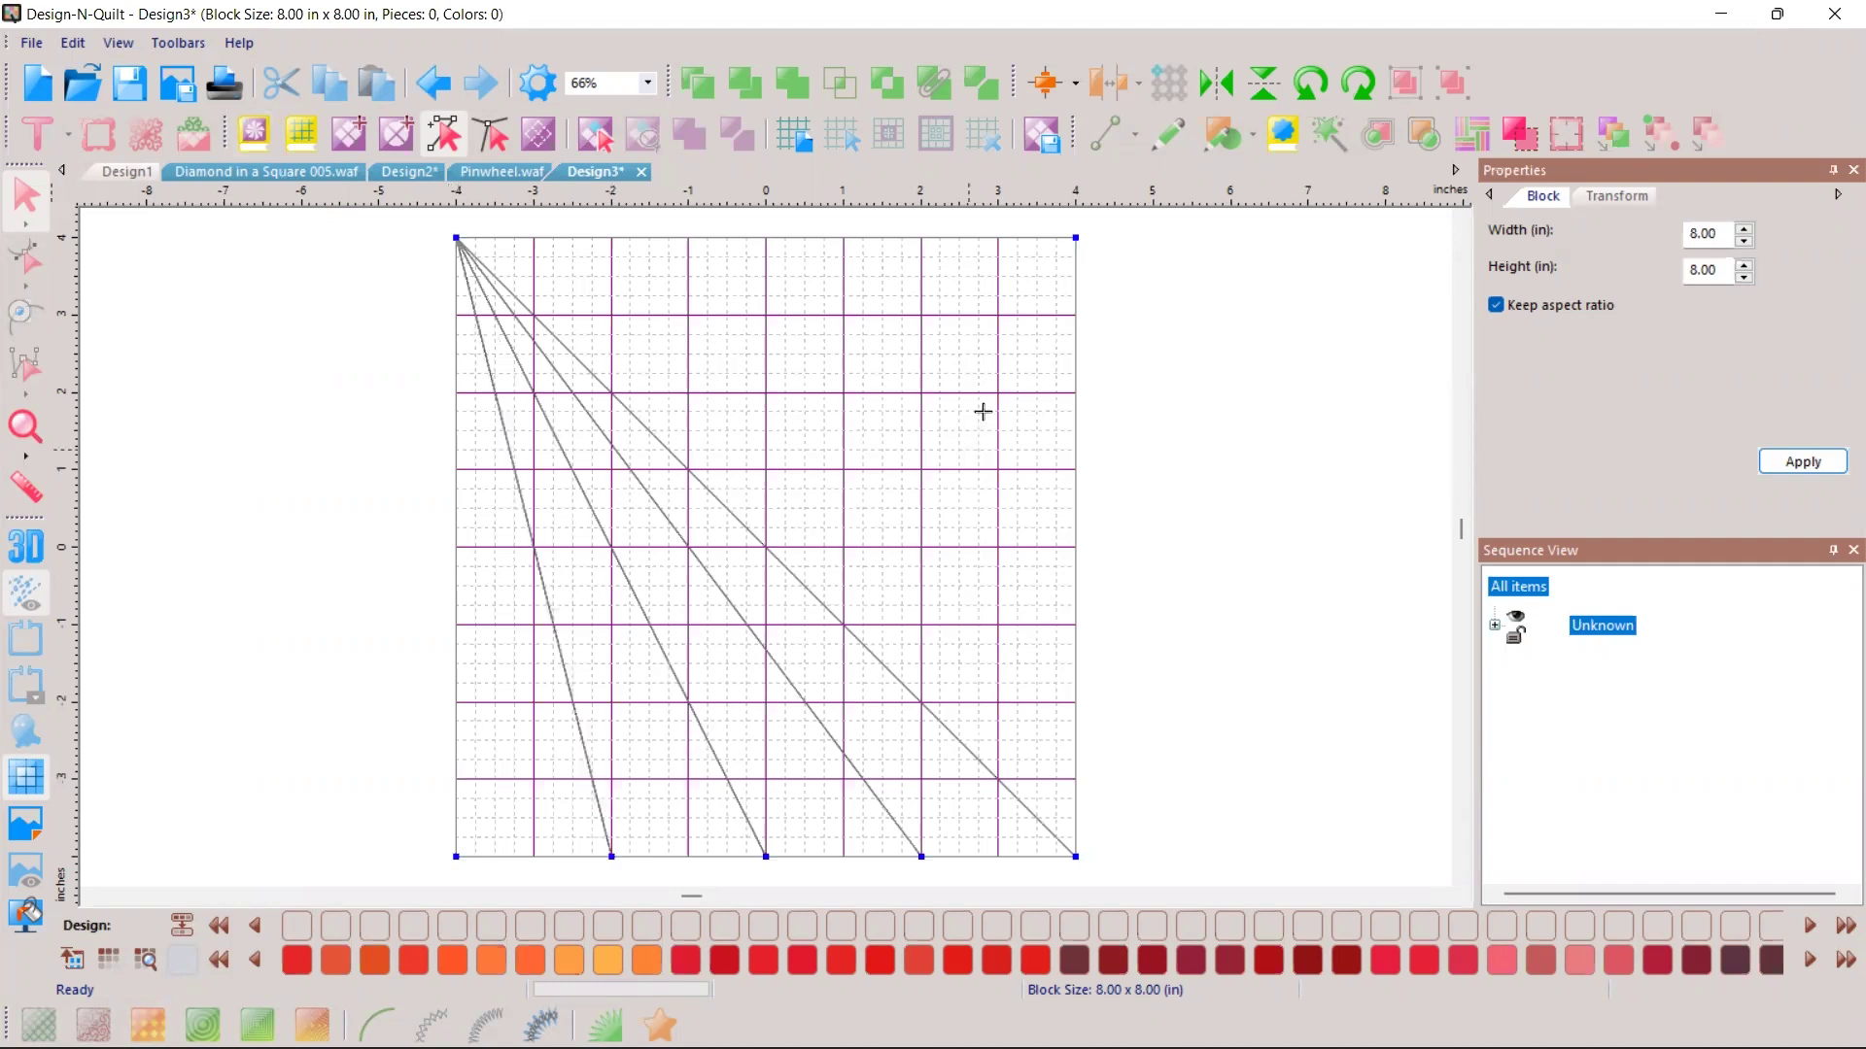
Step: Color the block's large upper-right triangle Floriani Poly Orange (172) and the wedge directly beside it yellow
left_click(594, 141)
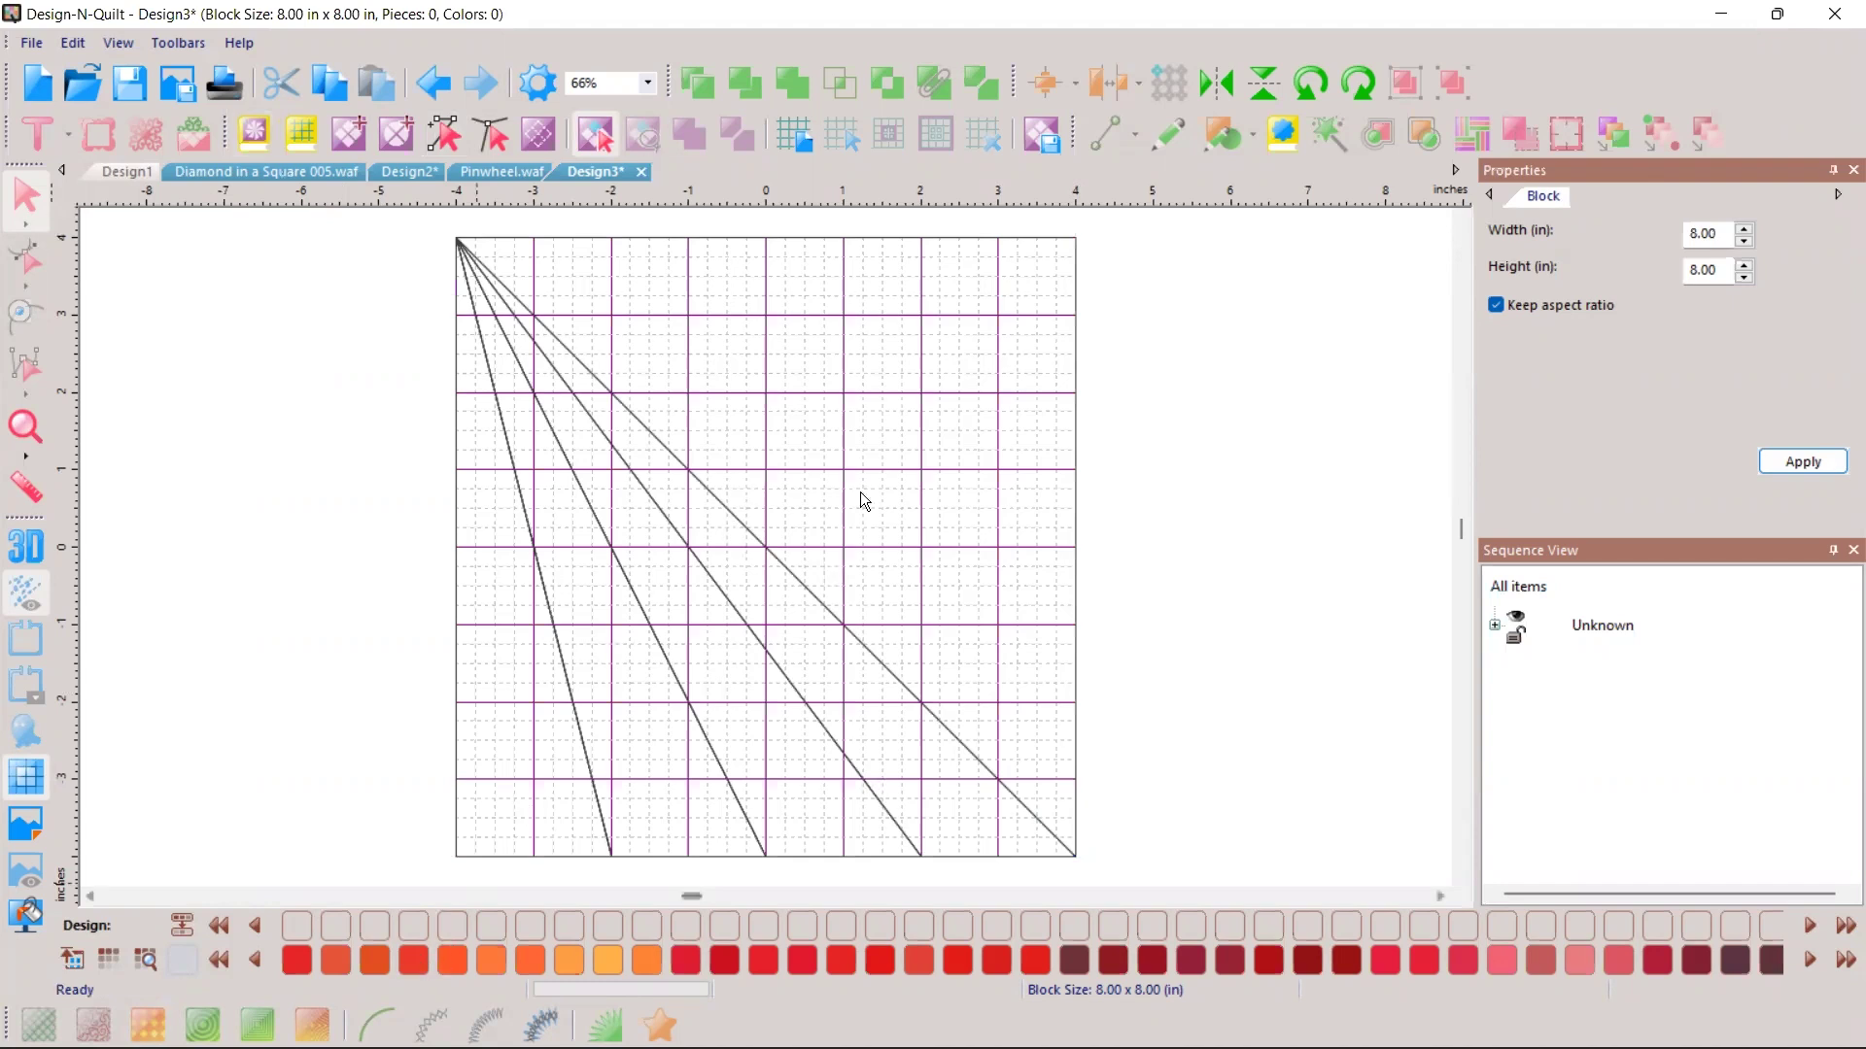
left_click(412, 959)
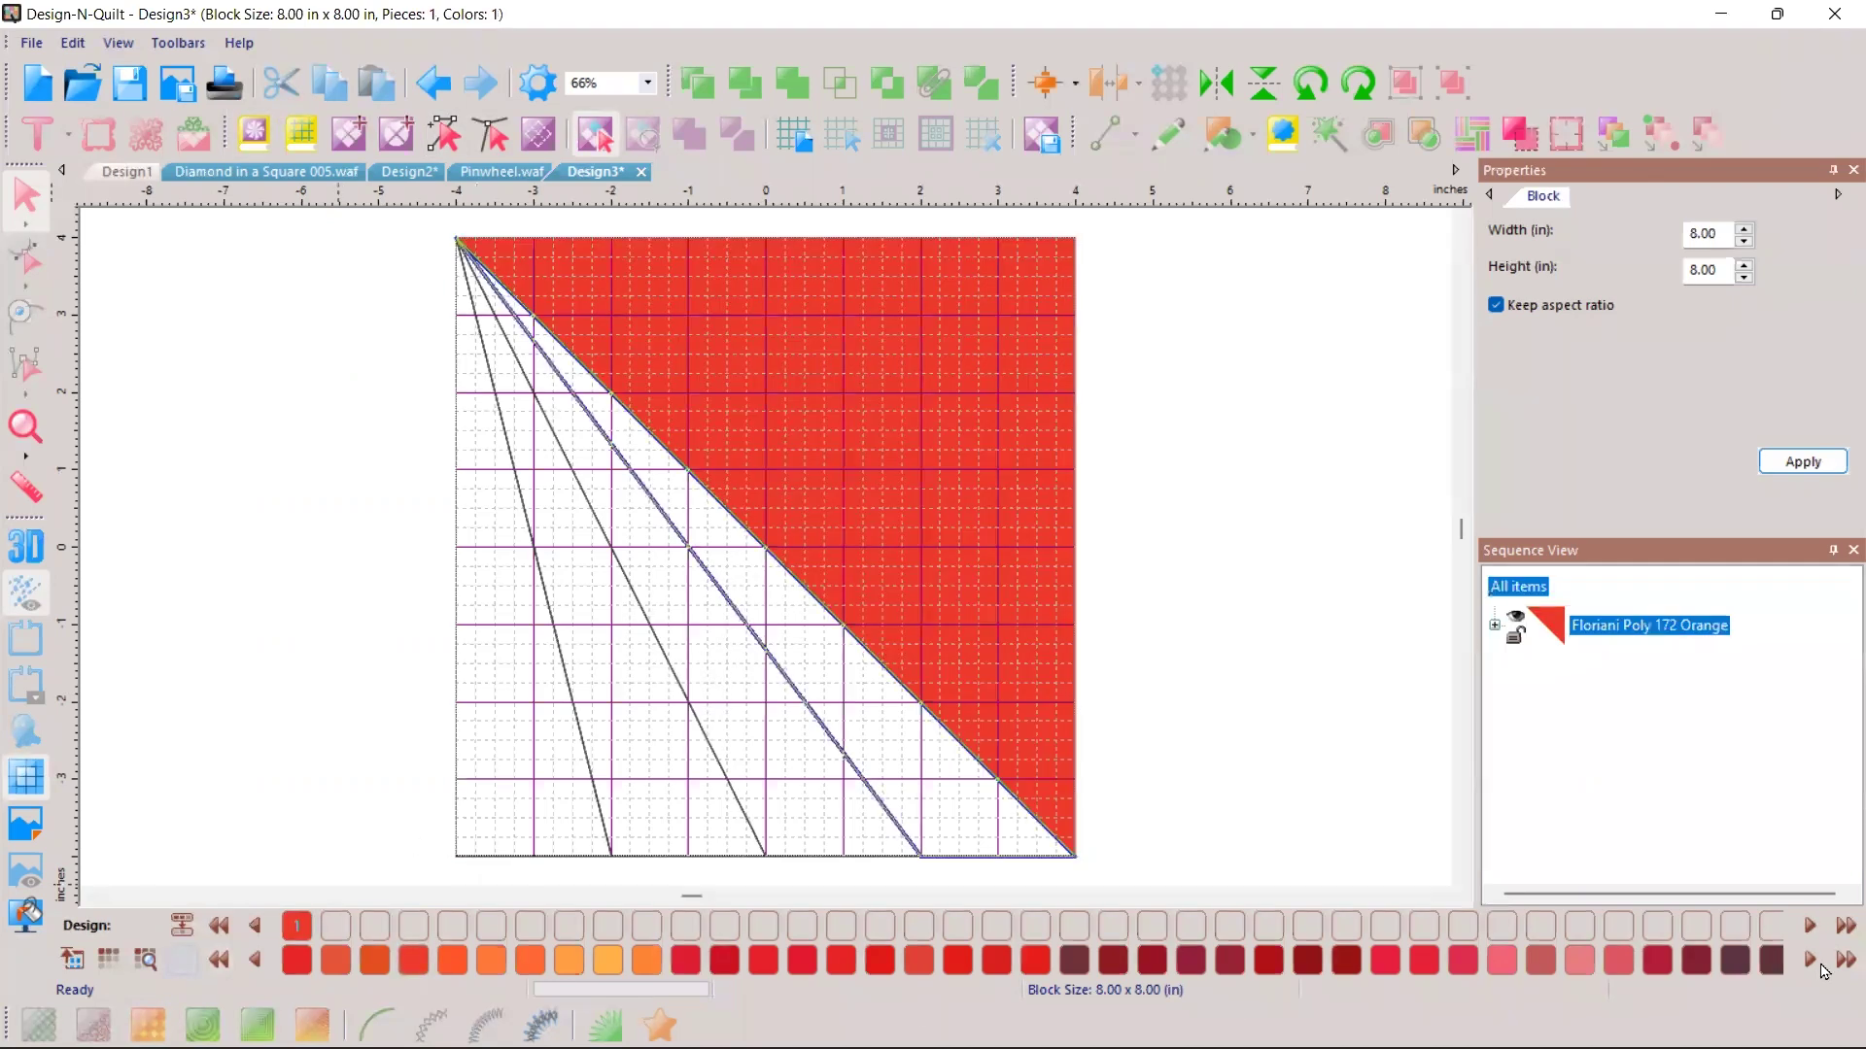
left_click(75, 966)
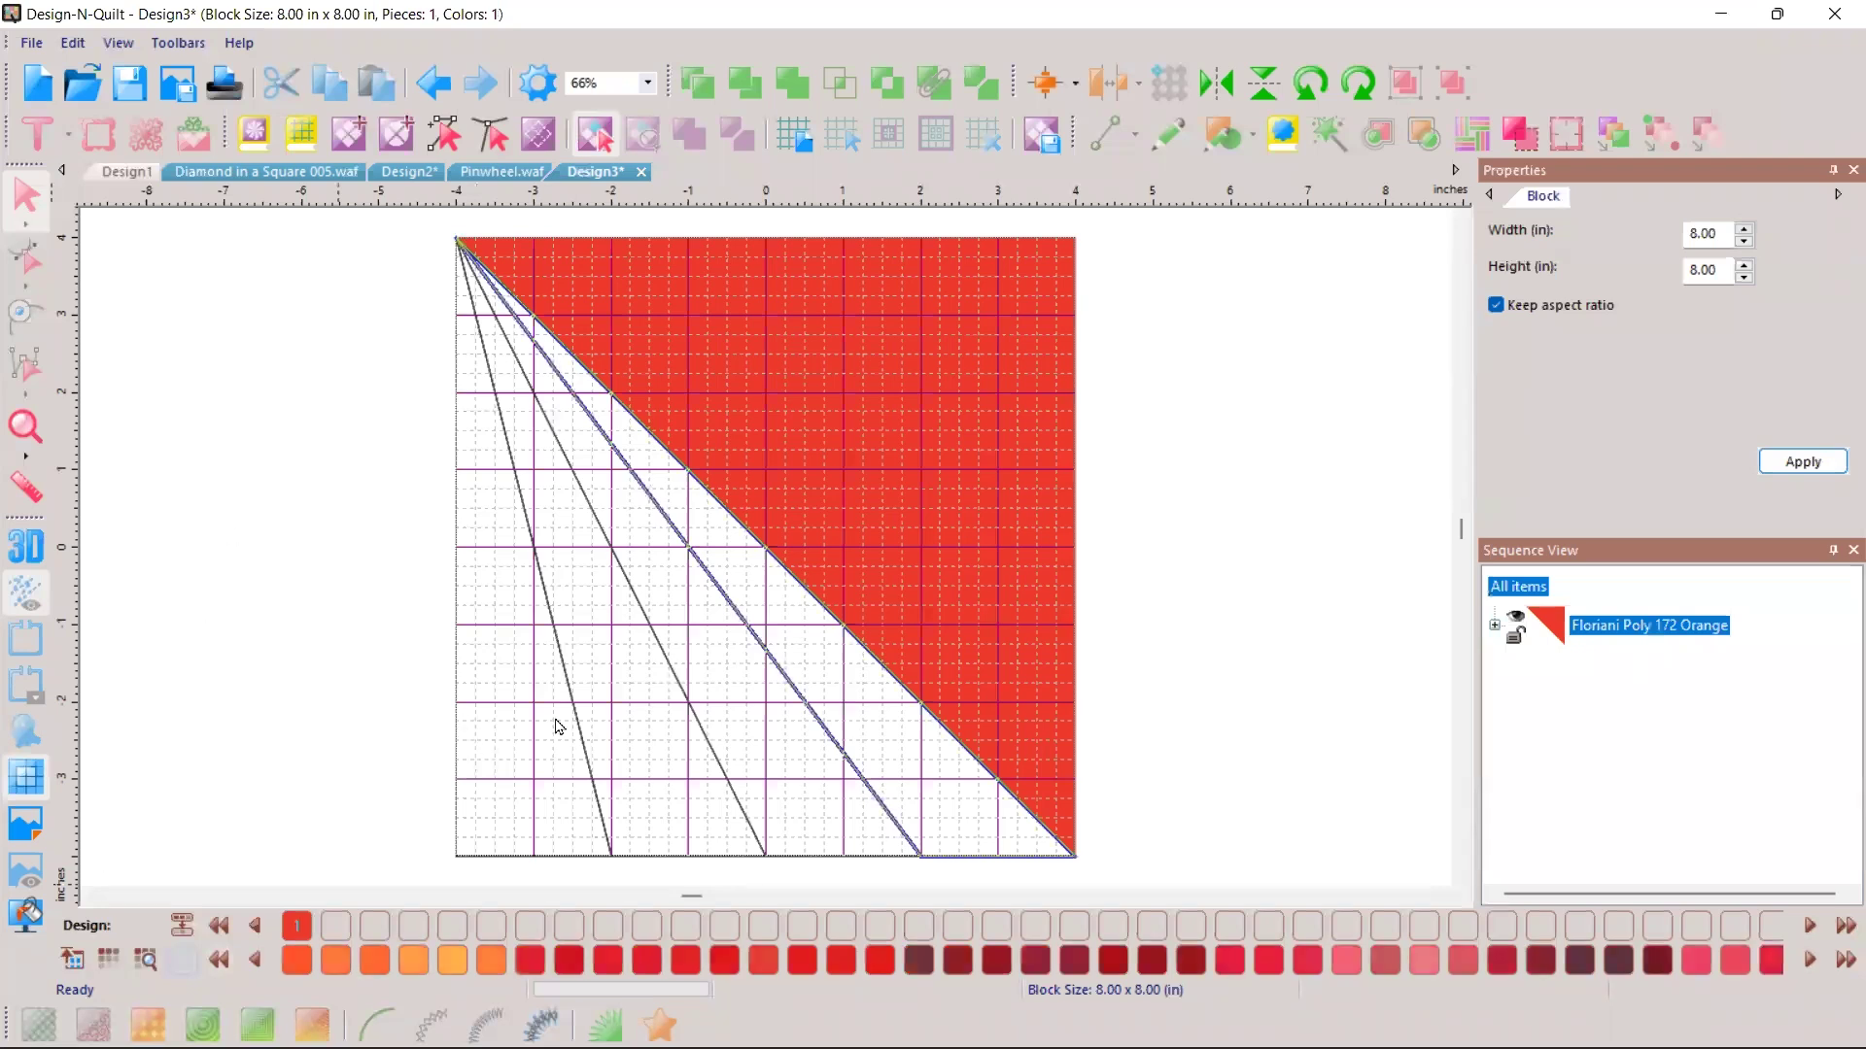
right_click(674, 614)
left_click(789, 886)
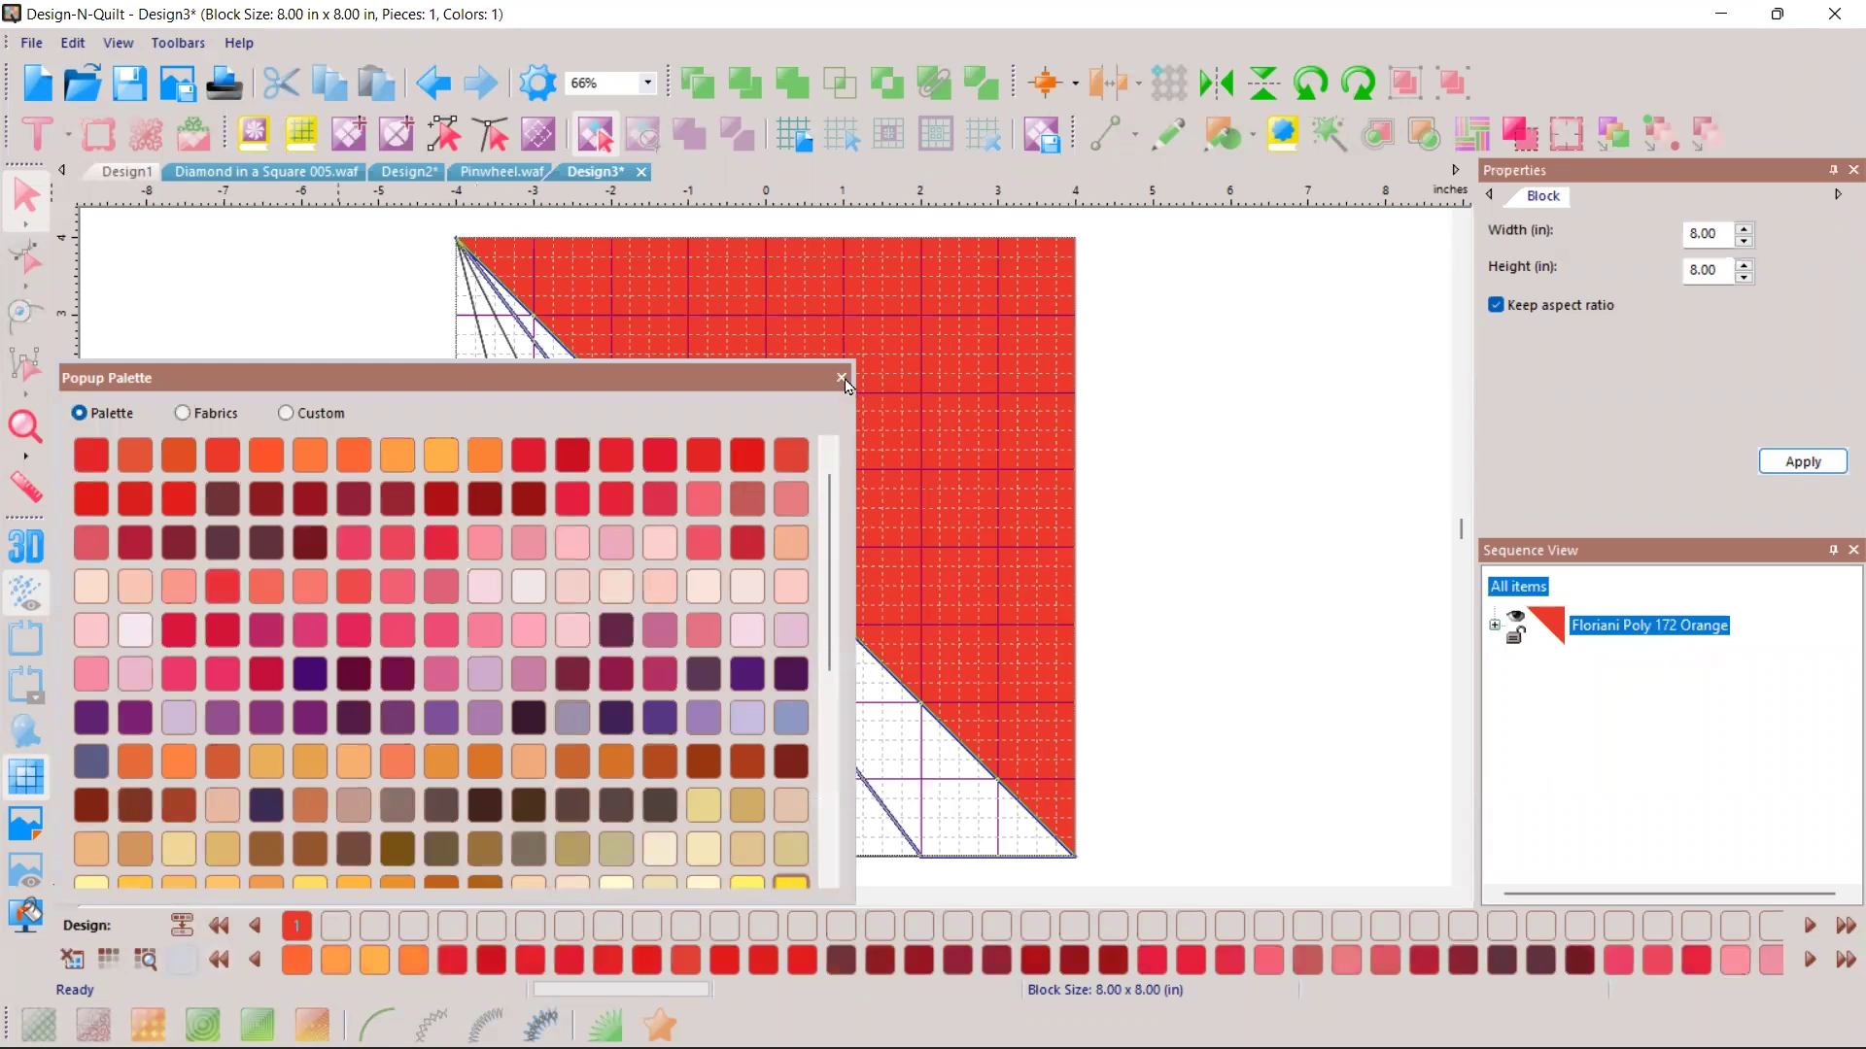
left_click(841, 378)
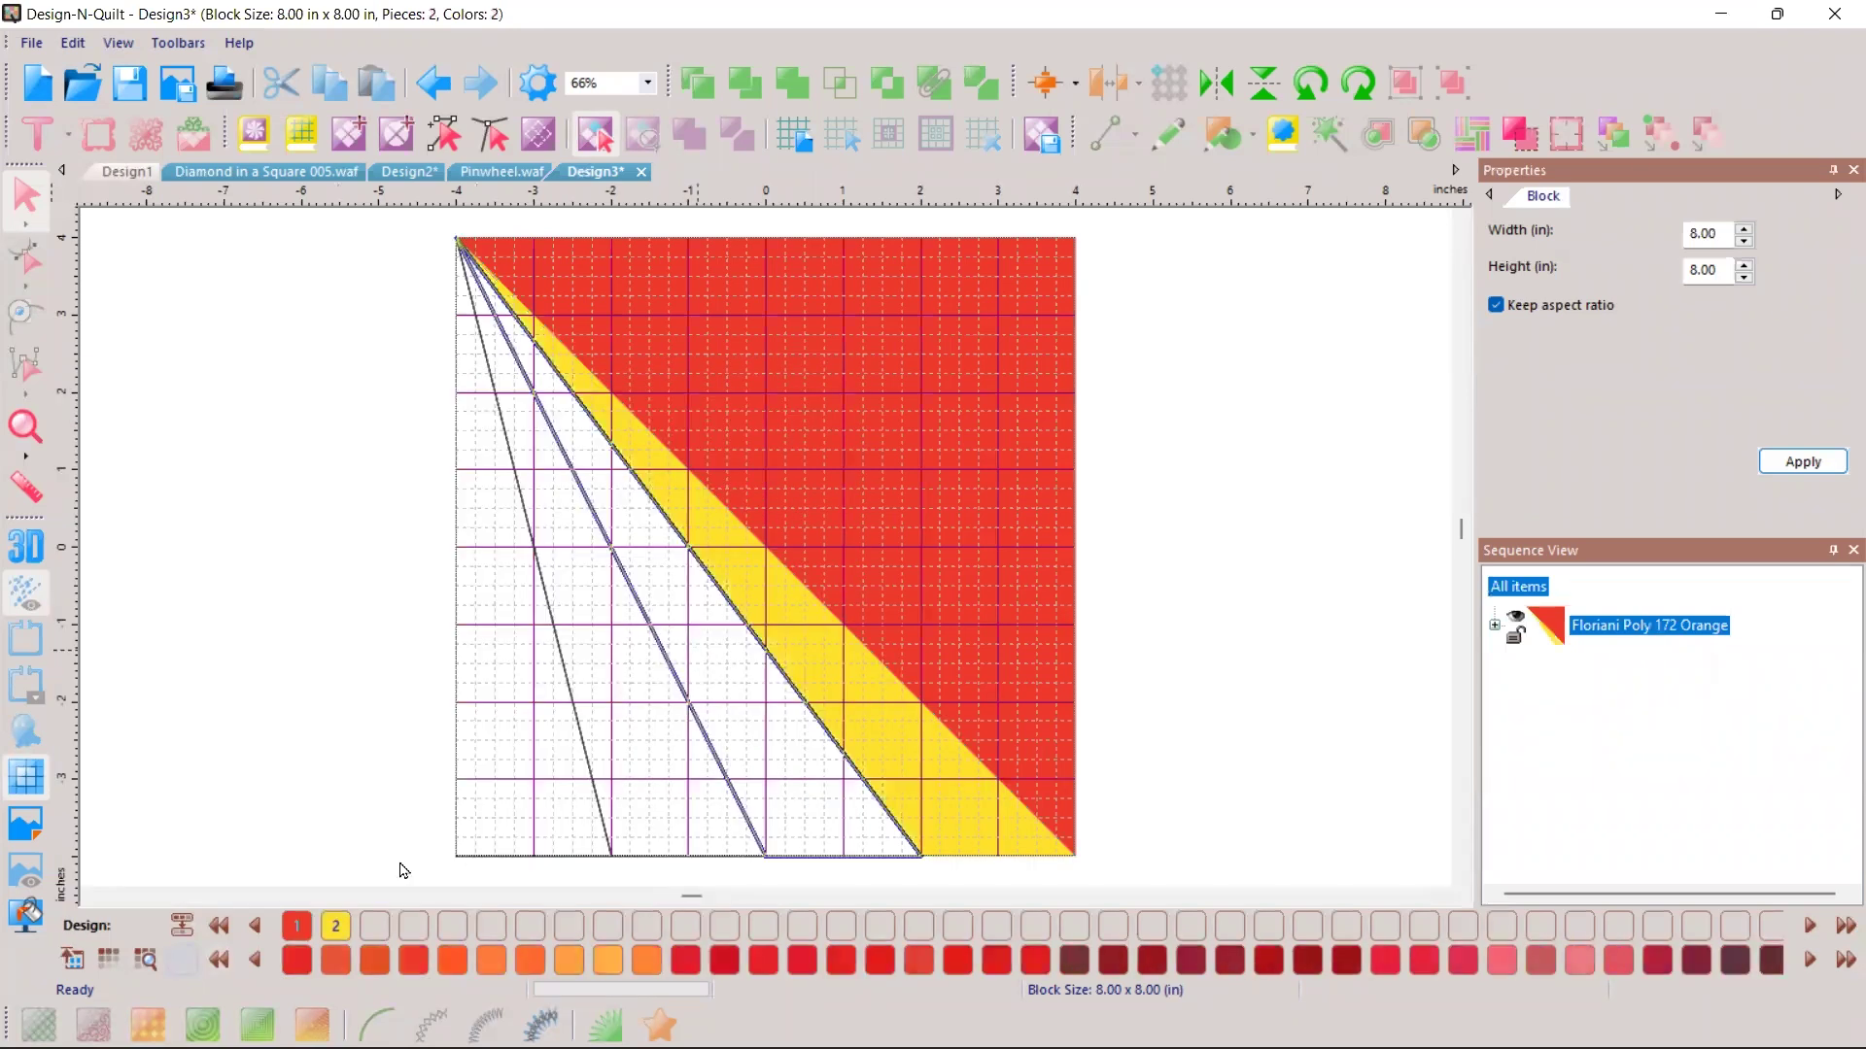
Step: Color the middle wedge Deep Iris (626), the wedge after it green, and the last piece along the left edge orange
left_click(71, 962)
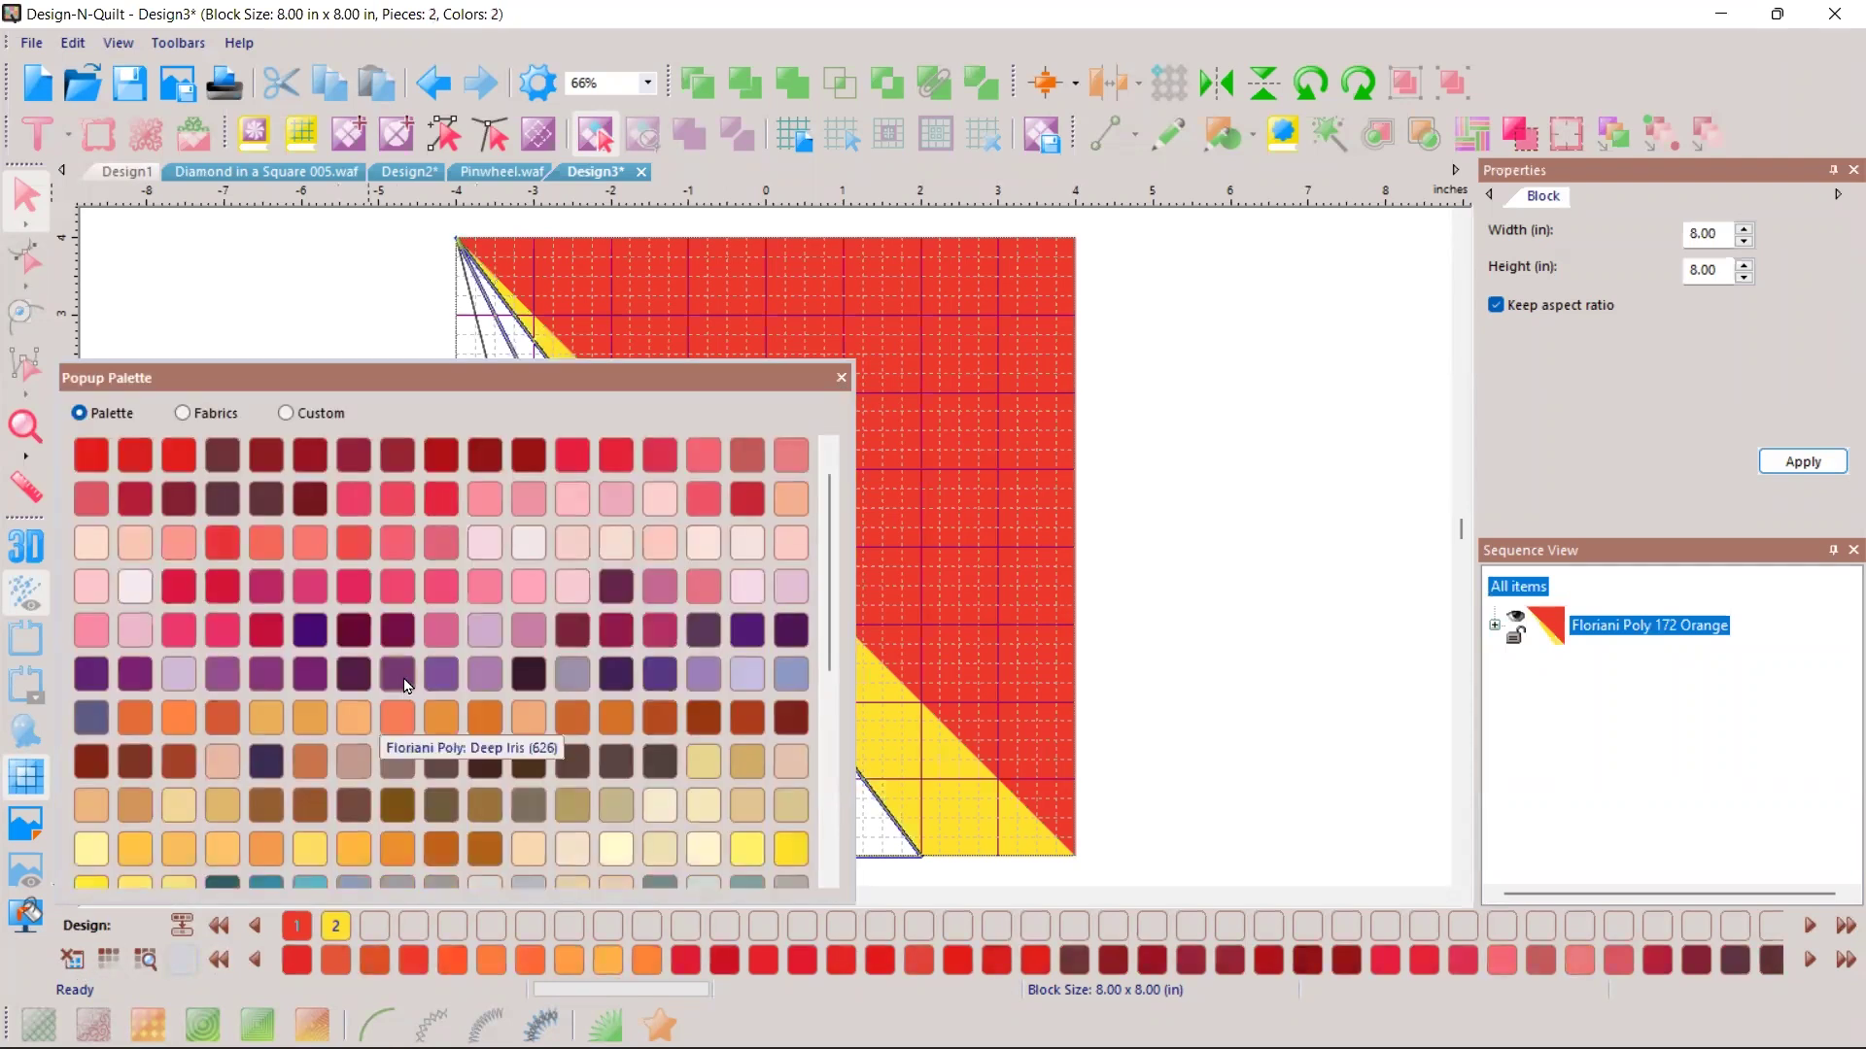
left_click(402, 680)
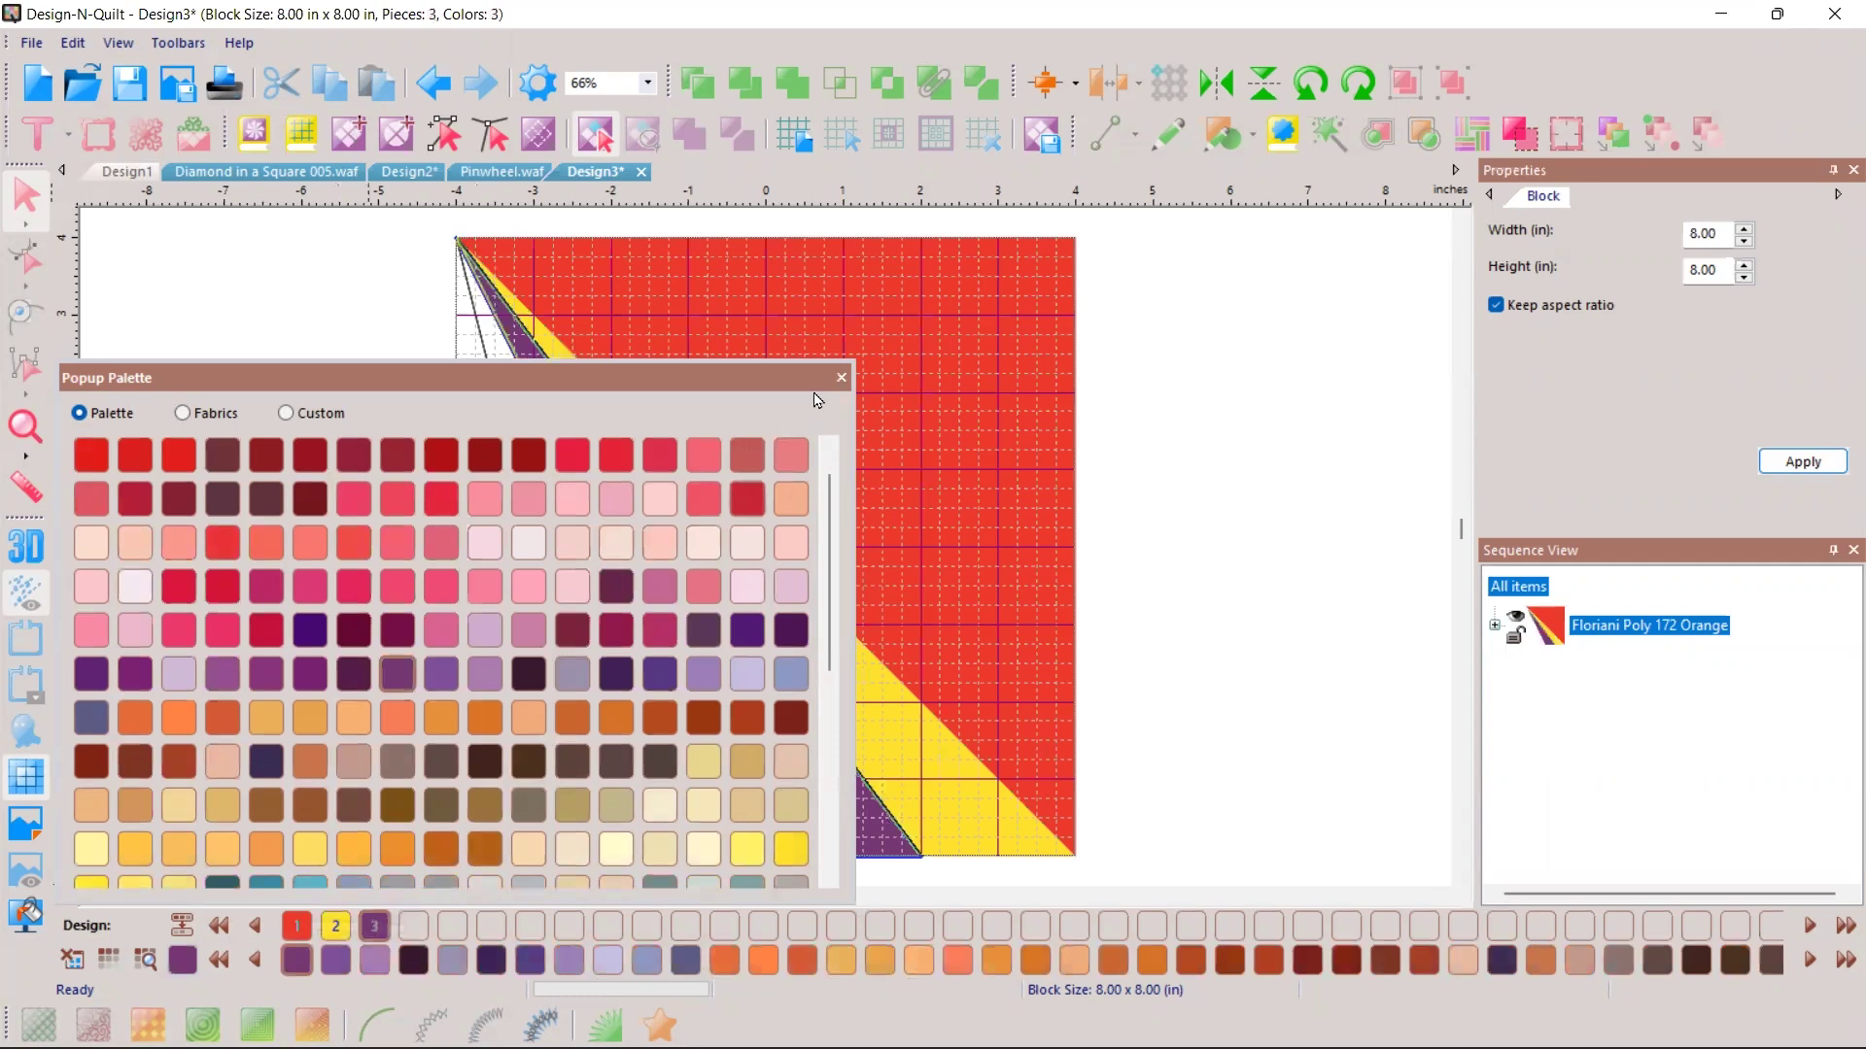
left_click(841, 379)
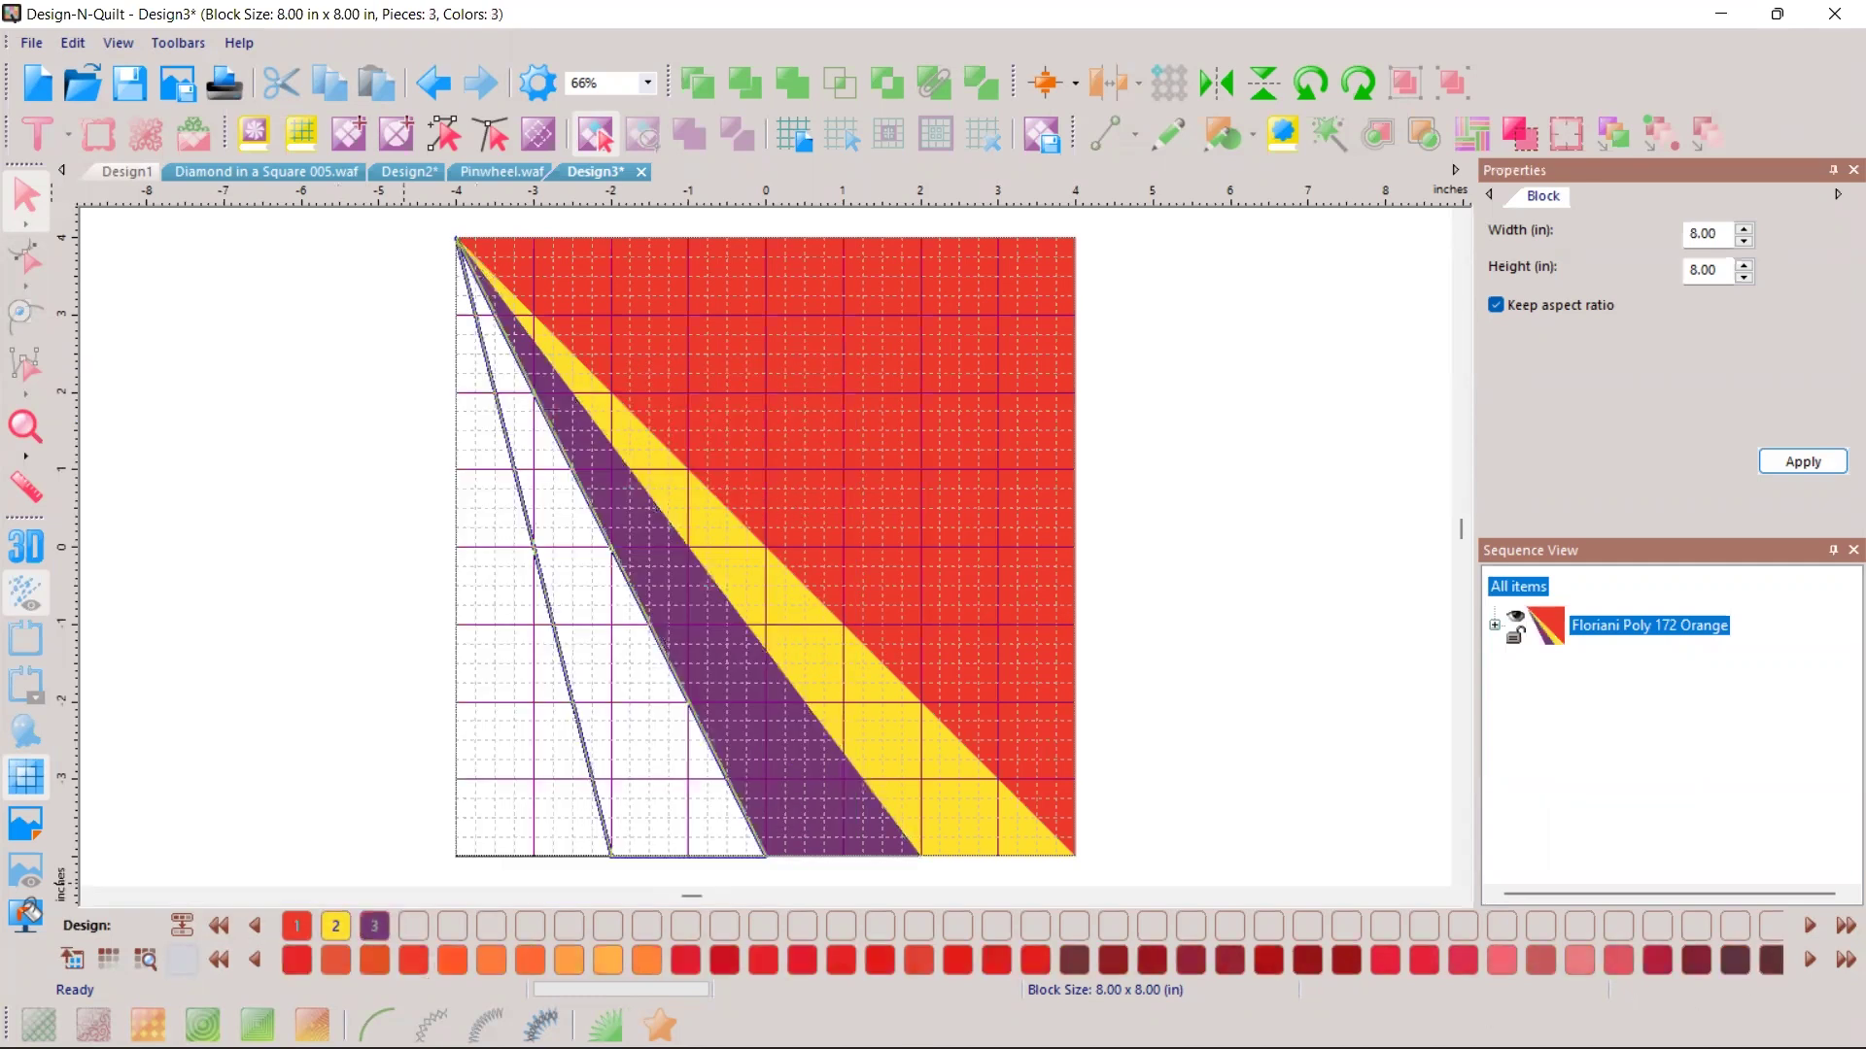
left_click(86, 962)
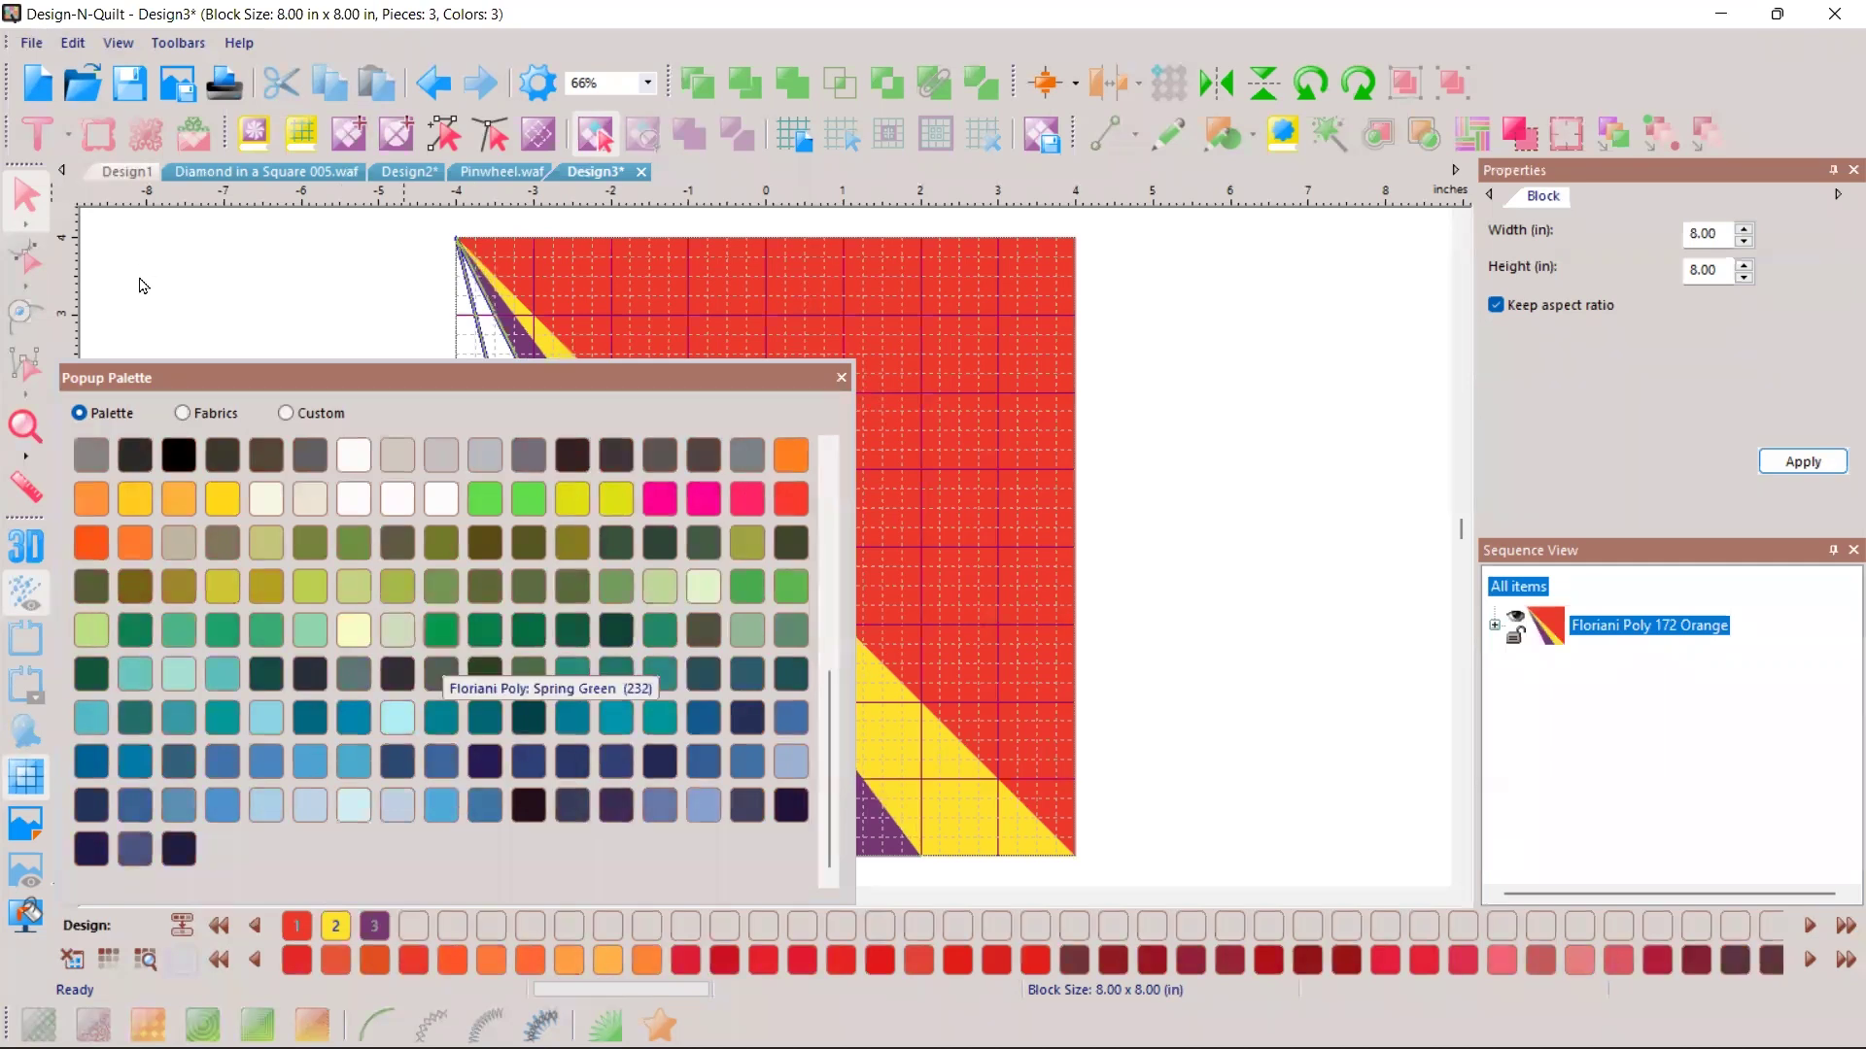
Step: Save the block to the library as Design3, overwriting the existing file
key("alt+f")
left_click(124, 220)
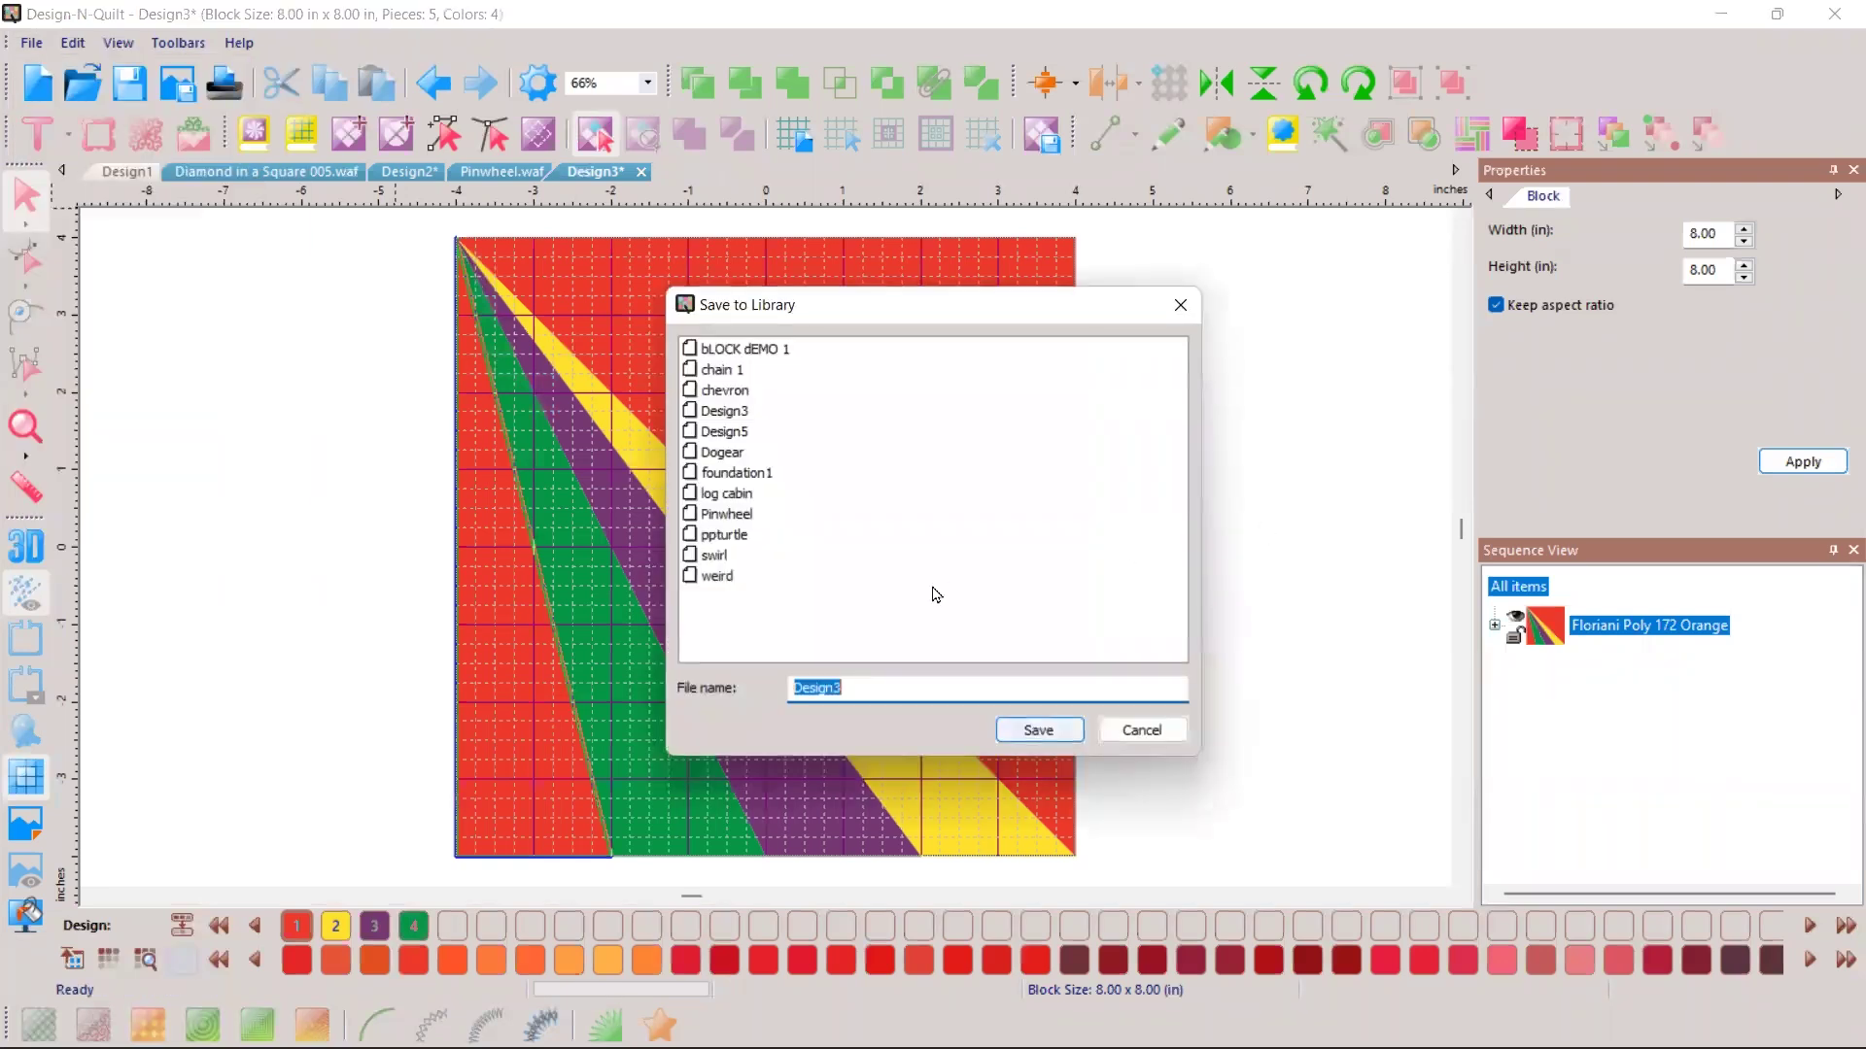
key("Return")
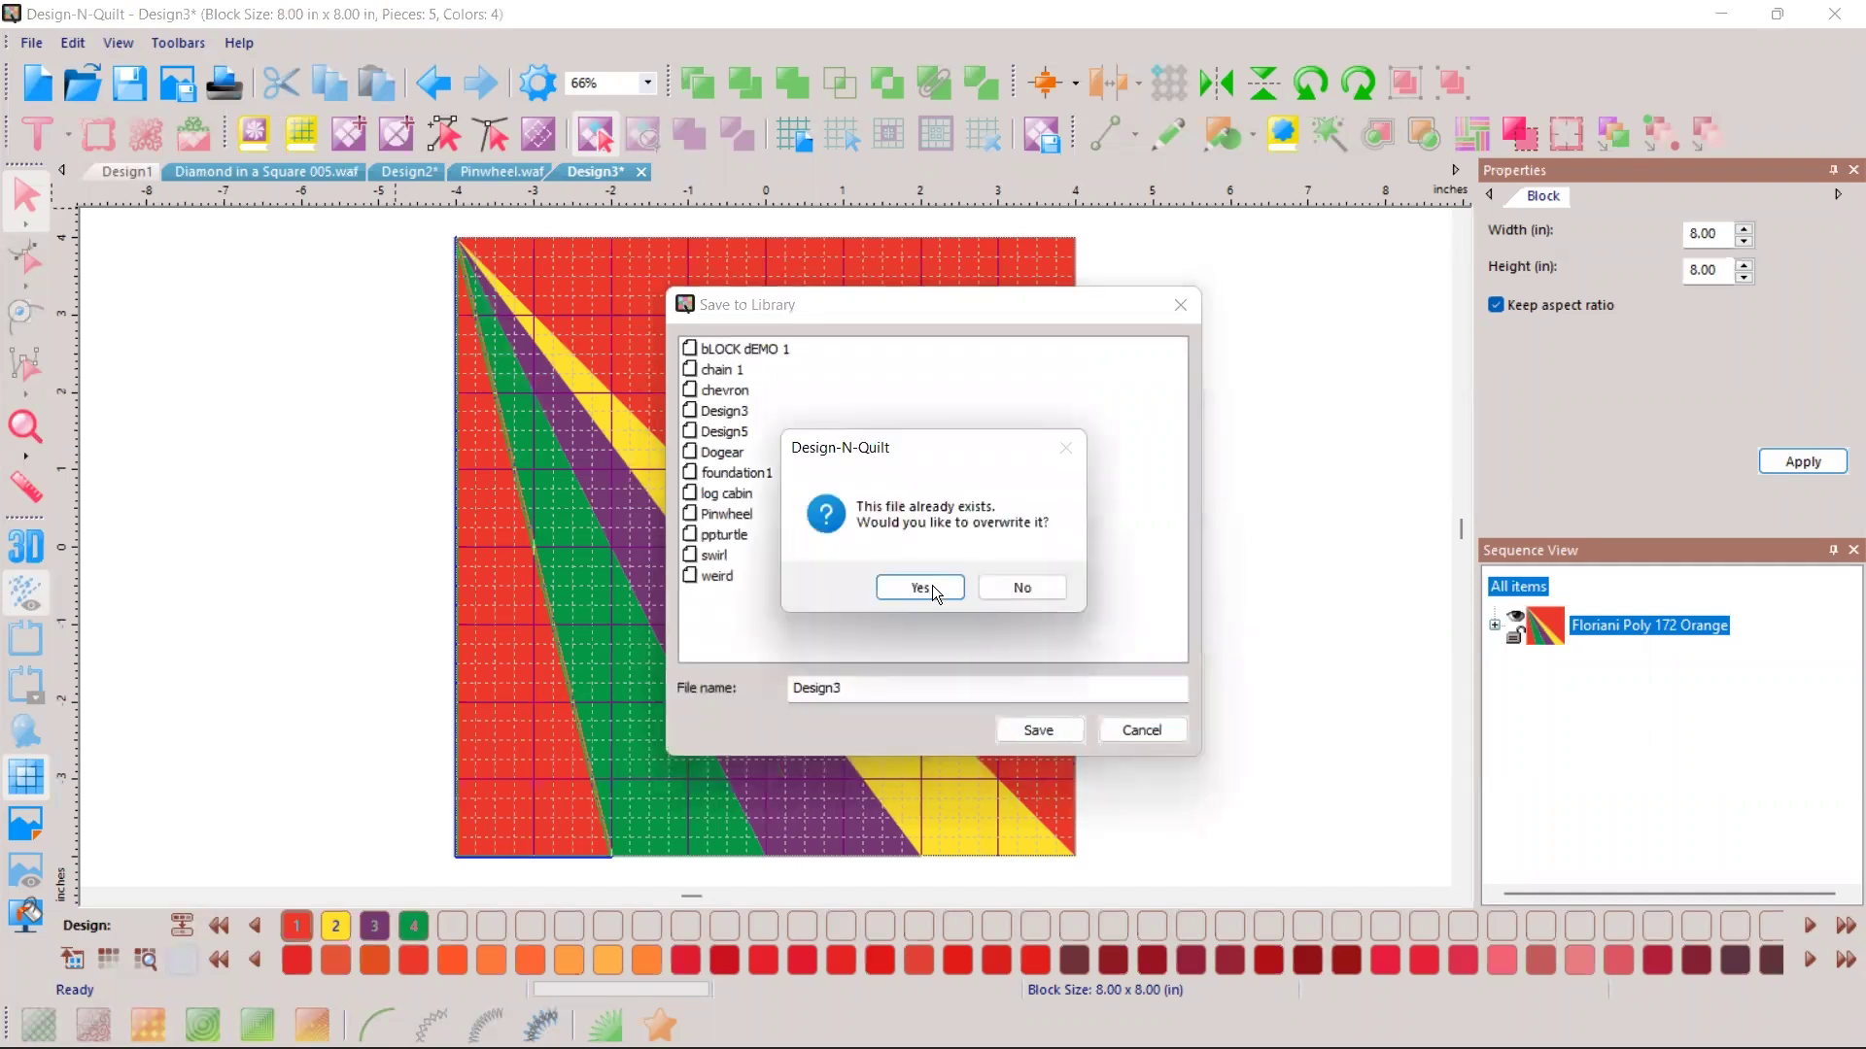
key("Return")
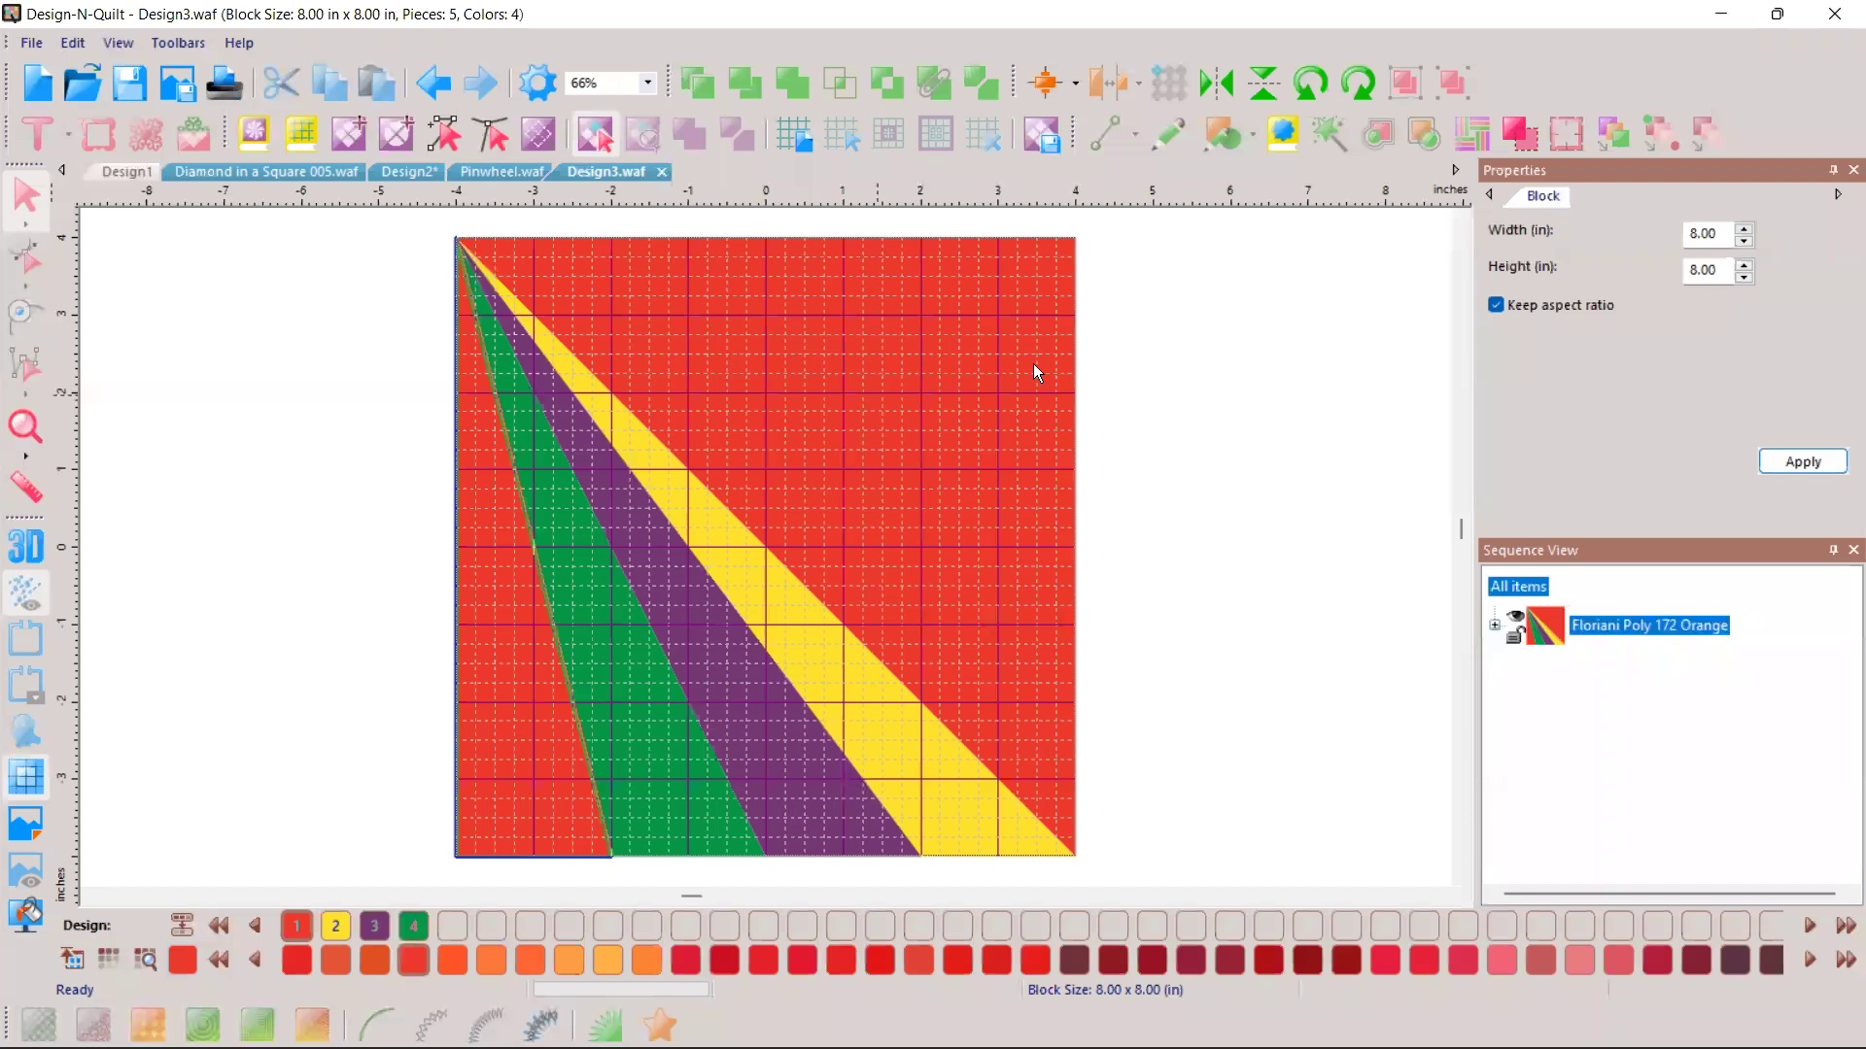
Step: Switch to the Pinwheel block and include cutting instructions in its print preview settings
key("ctrl+Tab")
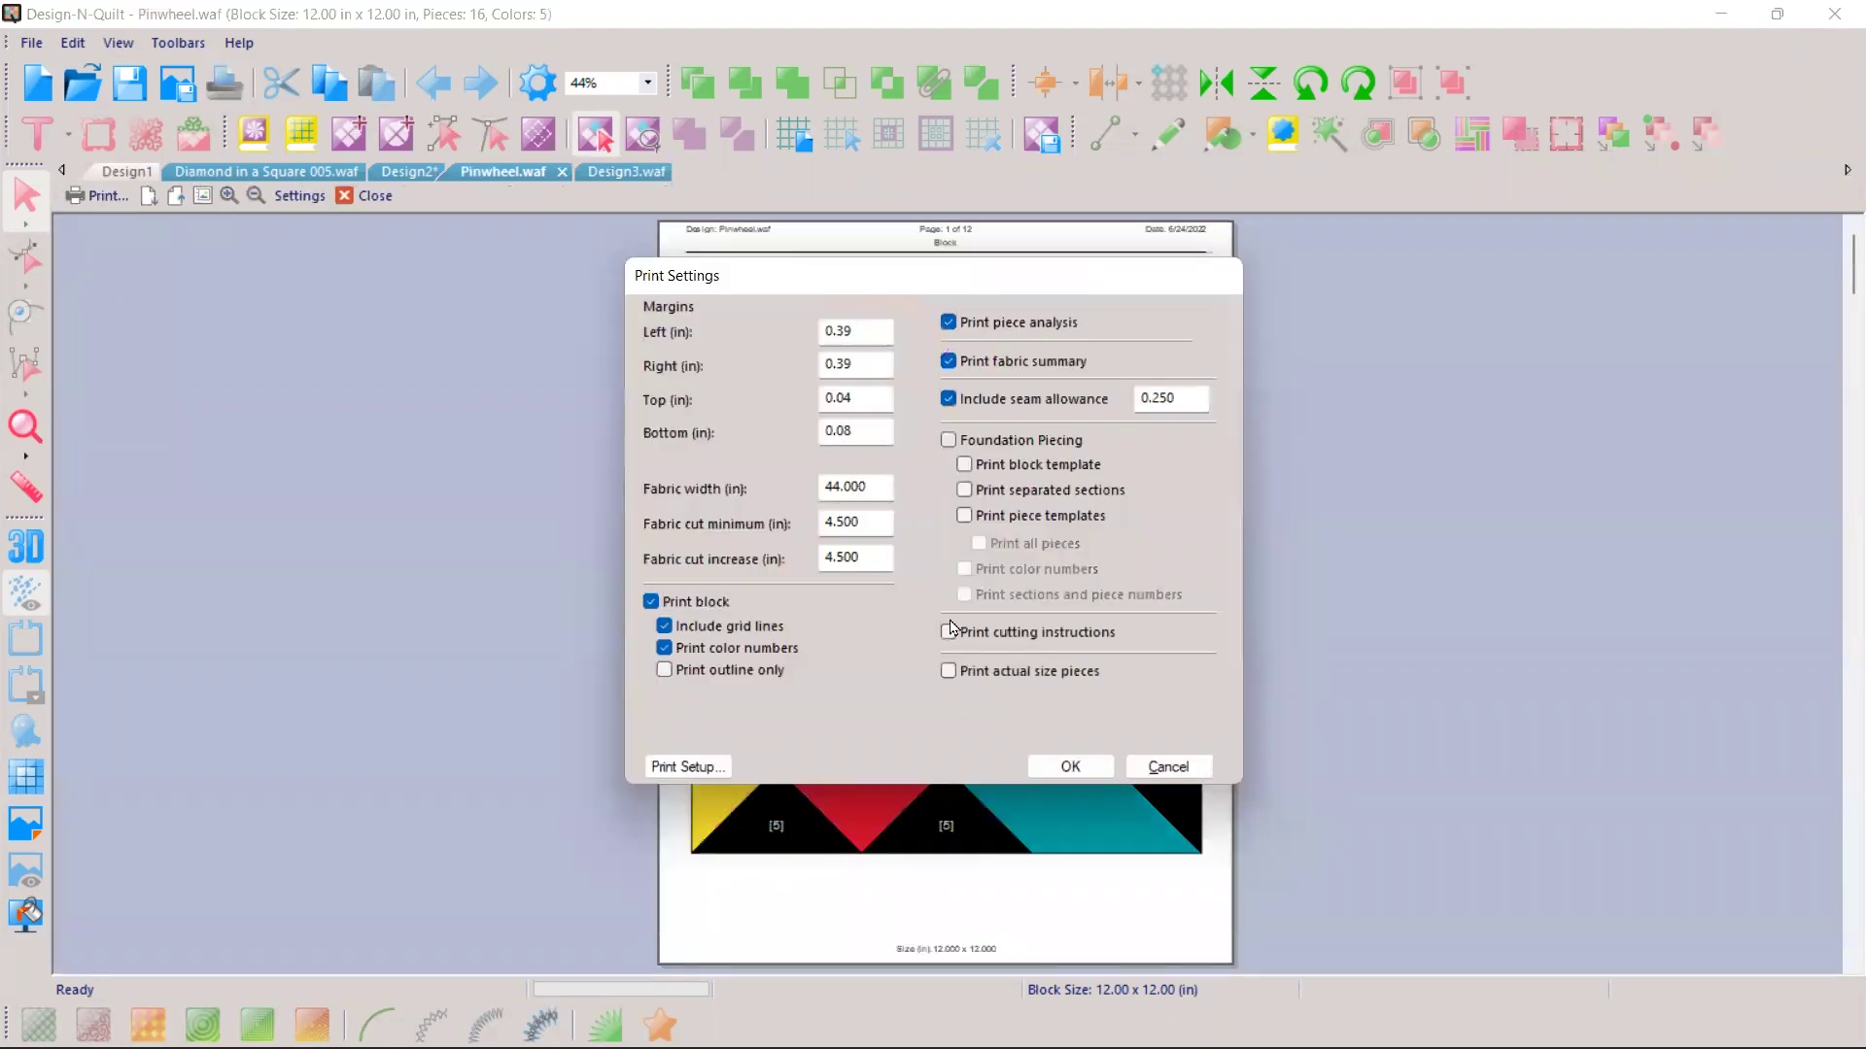
left_click(975, 631)
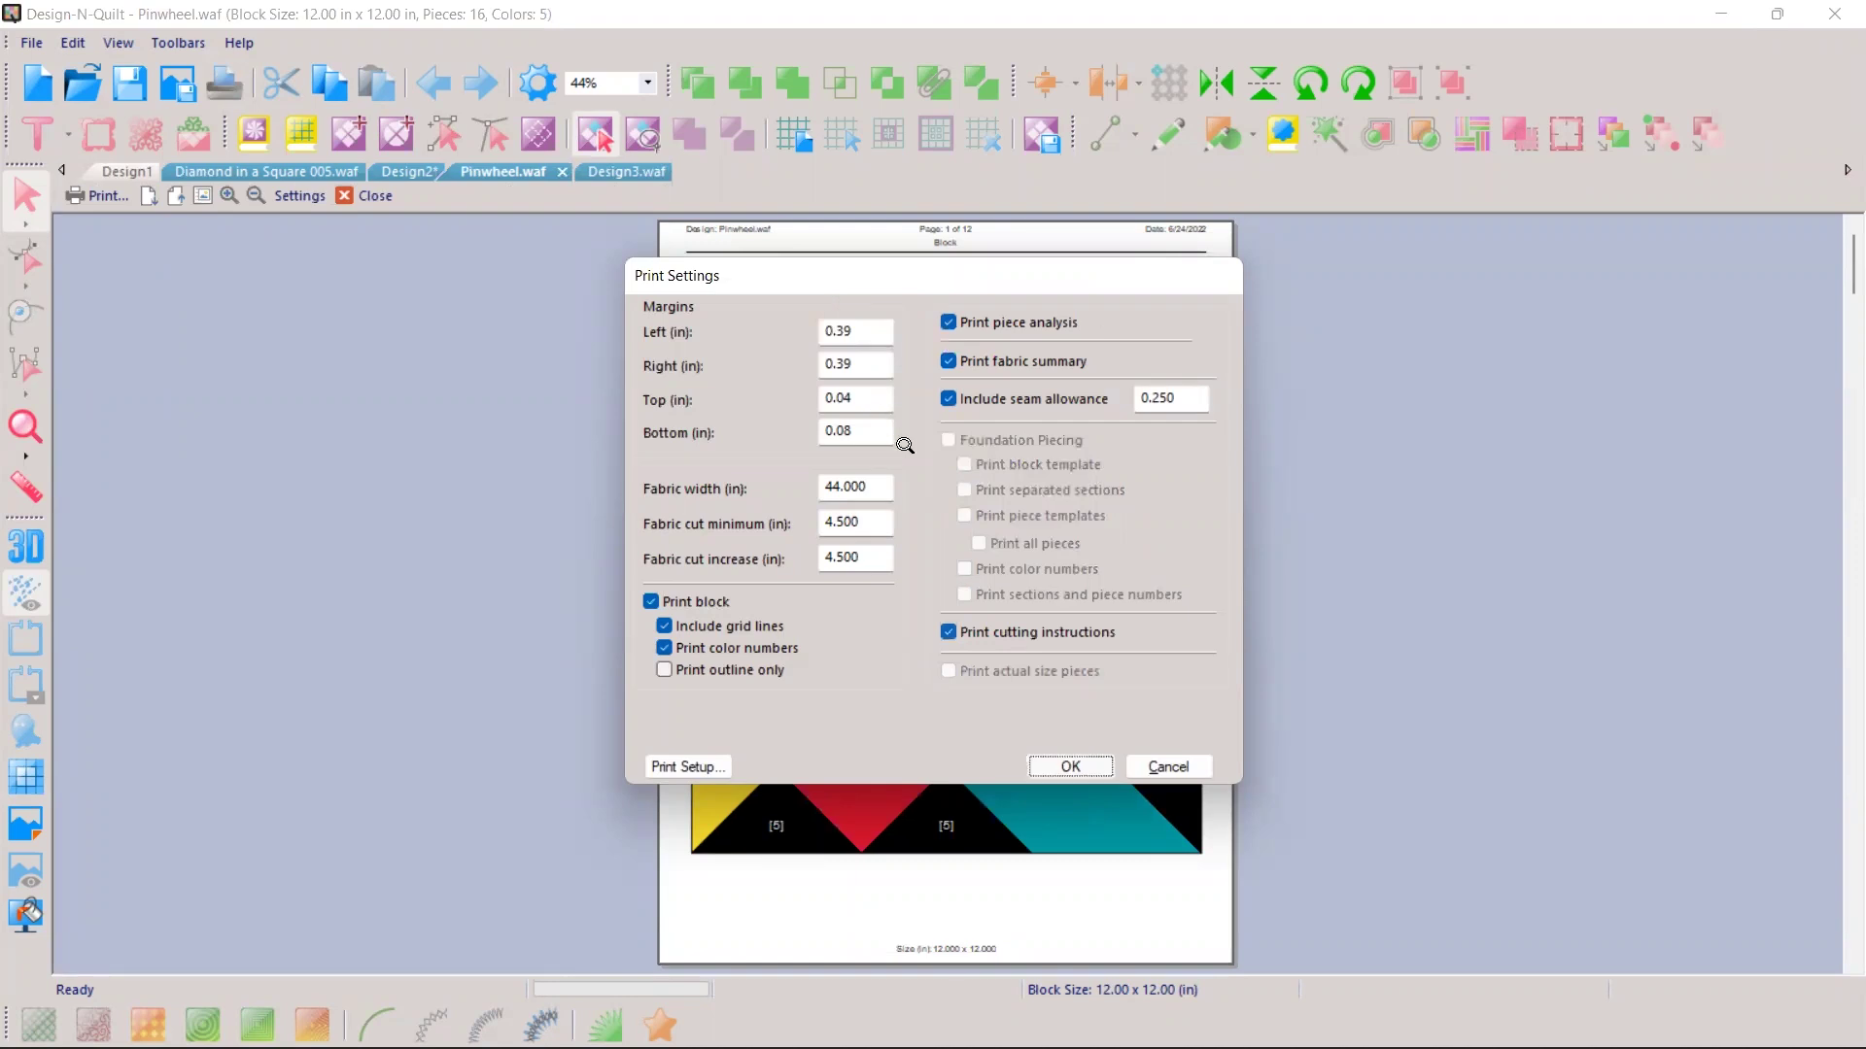
key("Return")
Step: Review the Pinwheel printout's piece analysis, fabric summary and cutting instructions pages, and close the preview
left_click(149, 197)
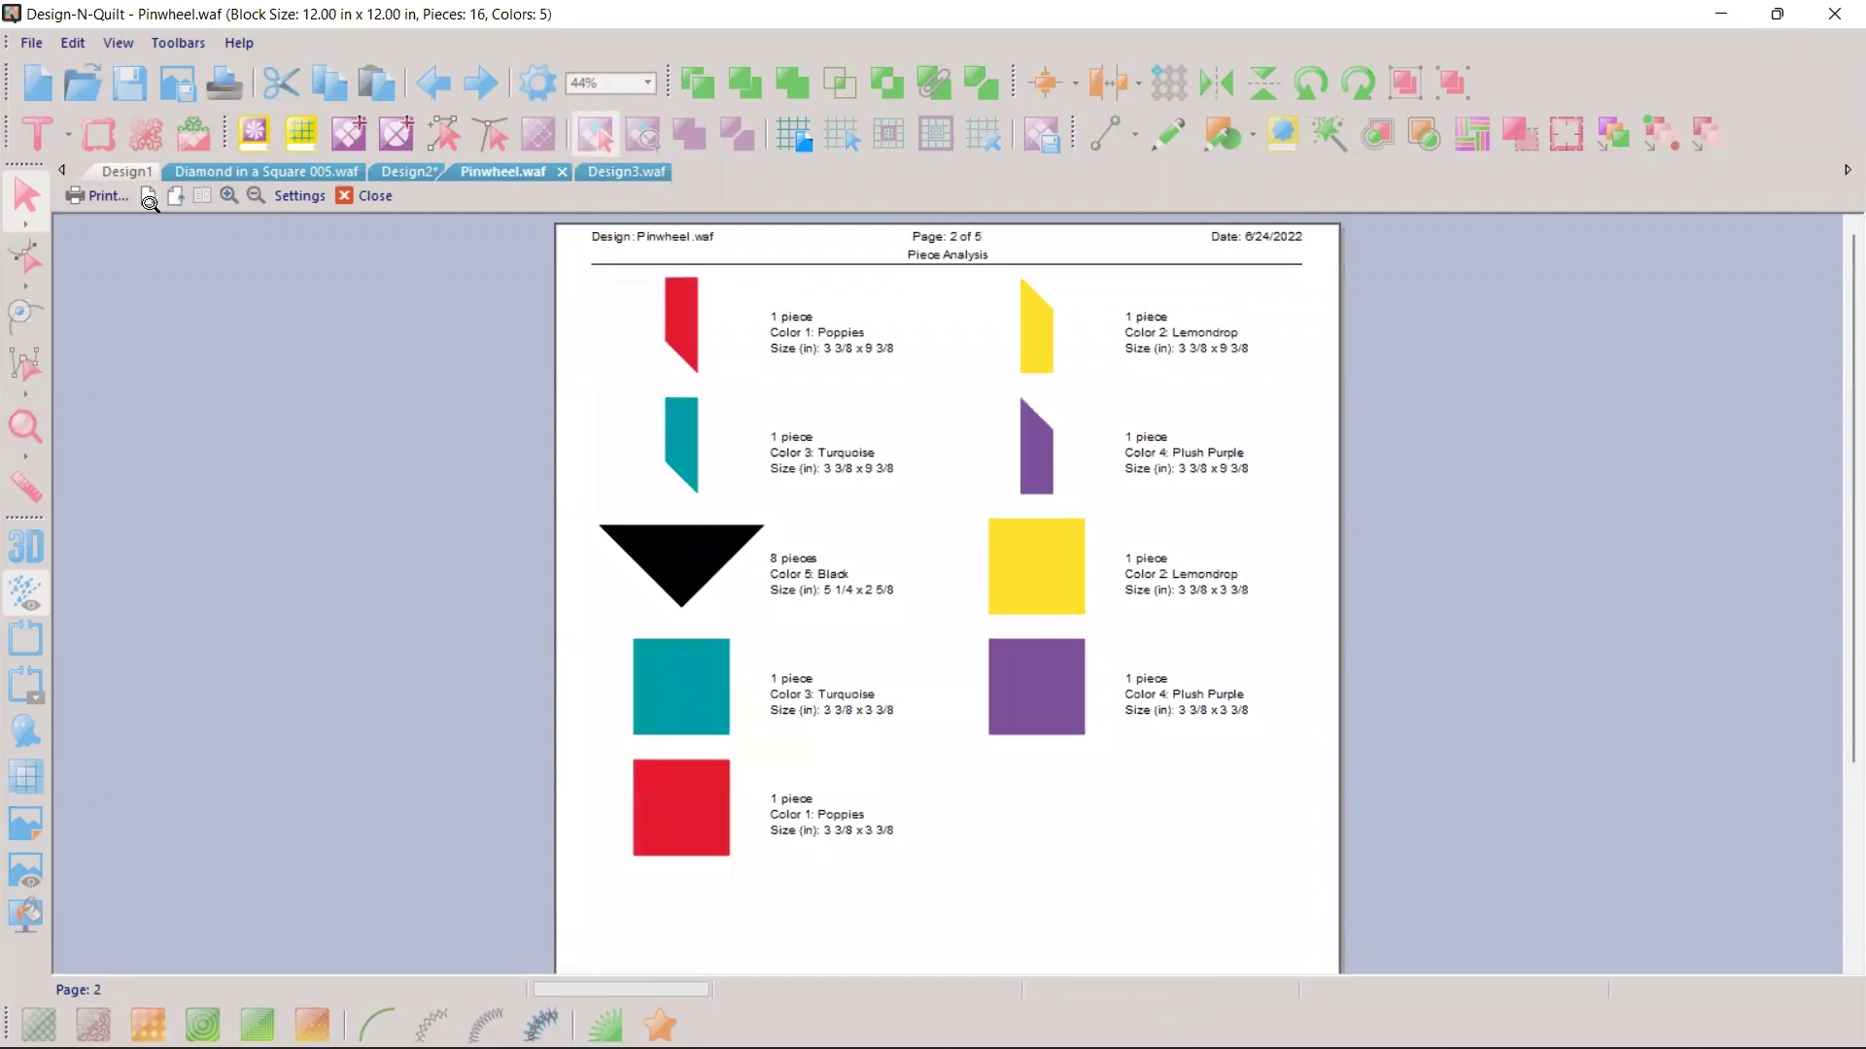
left_click(148, 199)
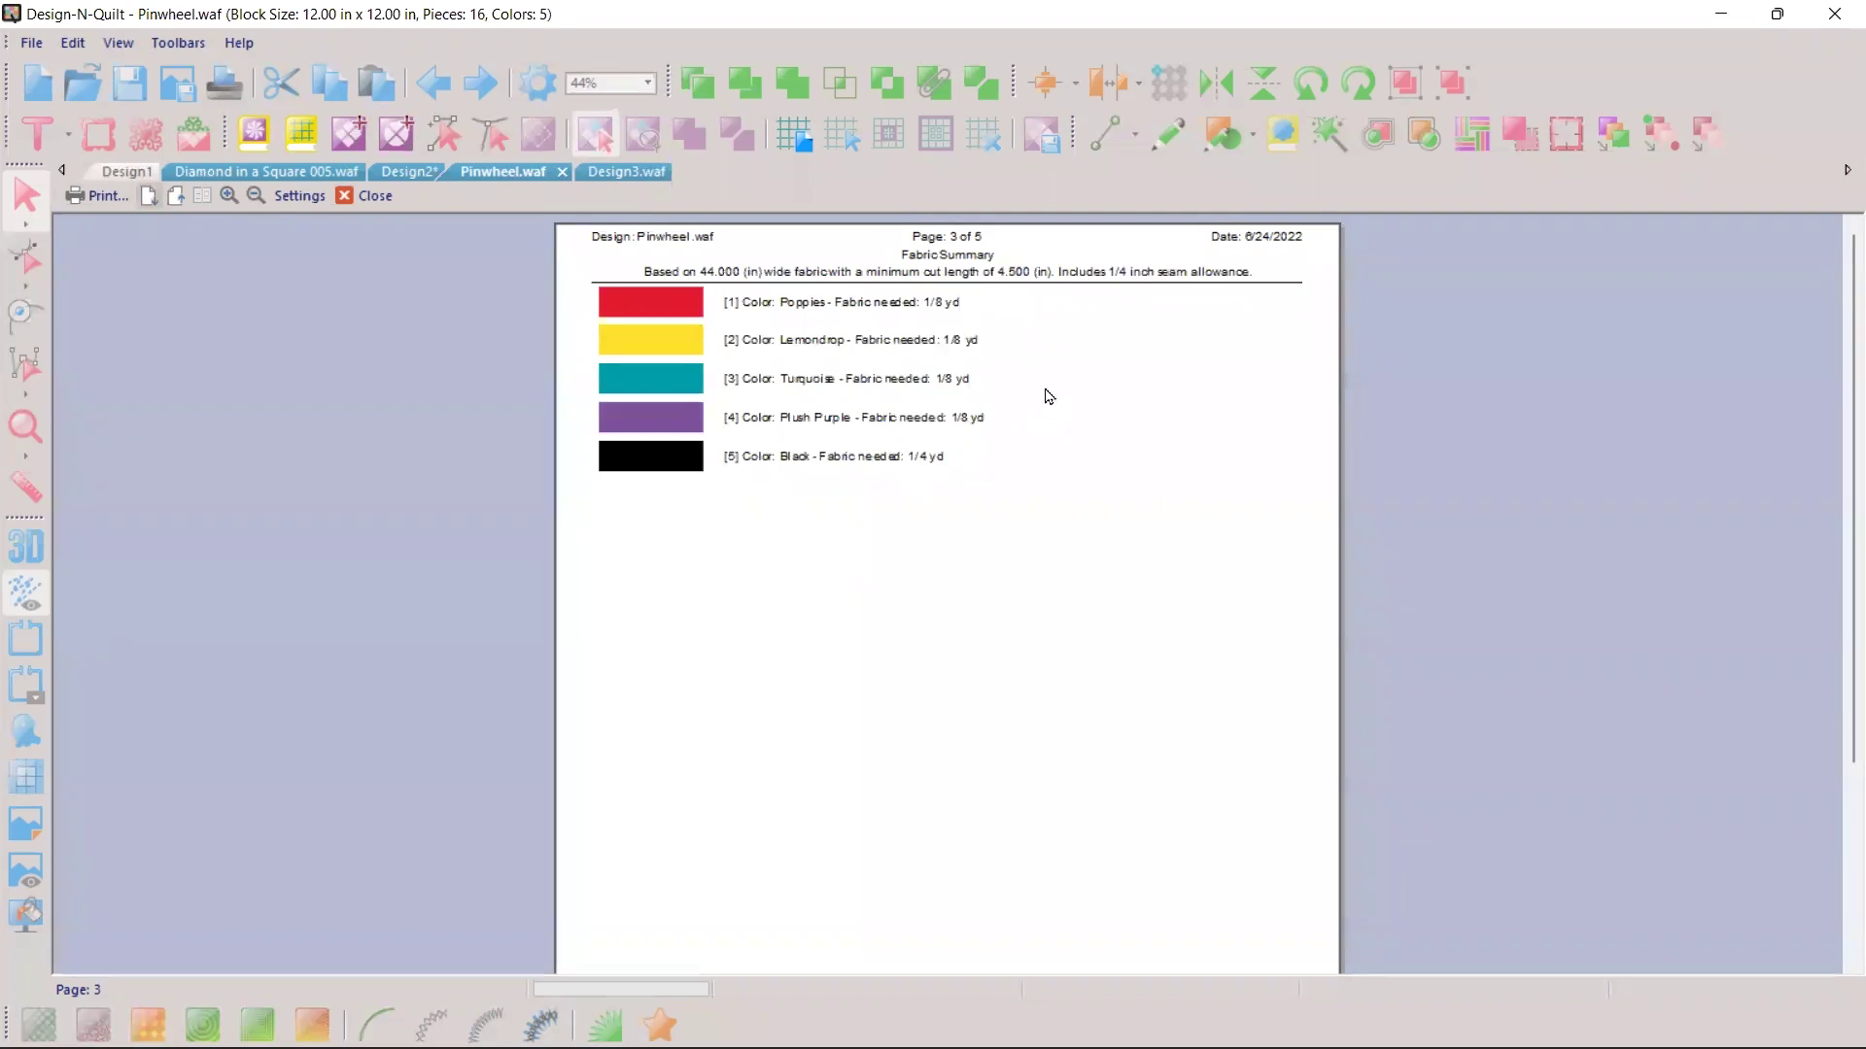
left_click(1056, 313)
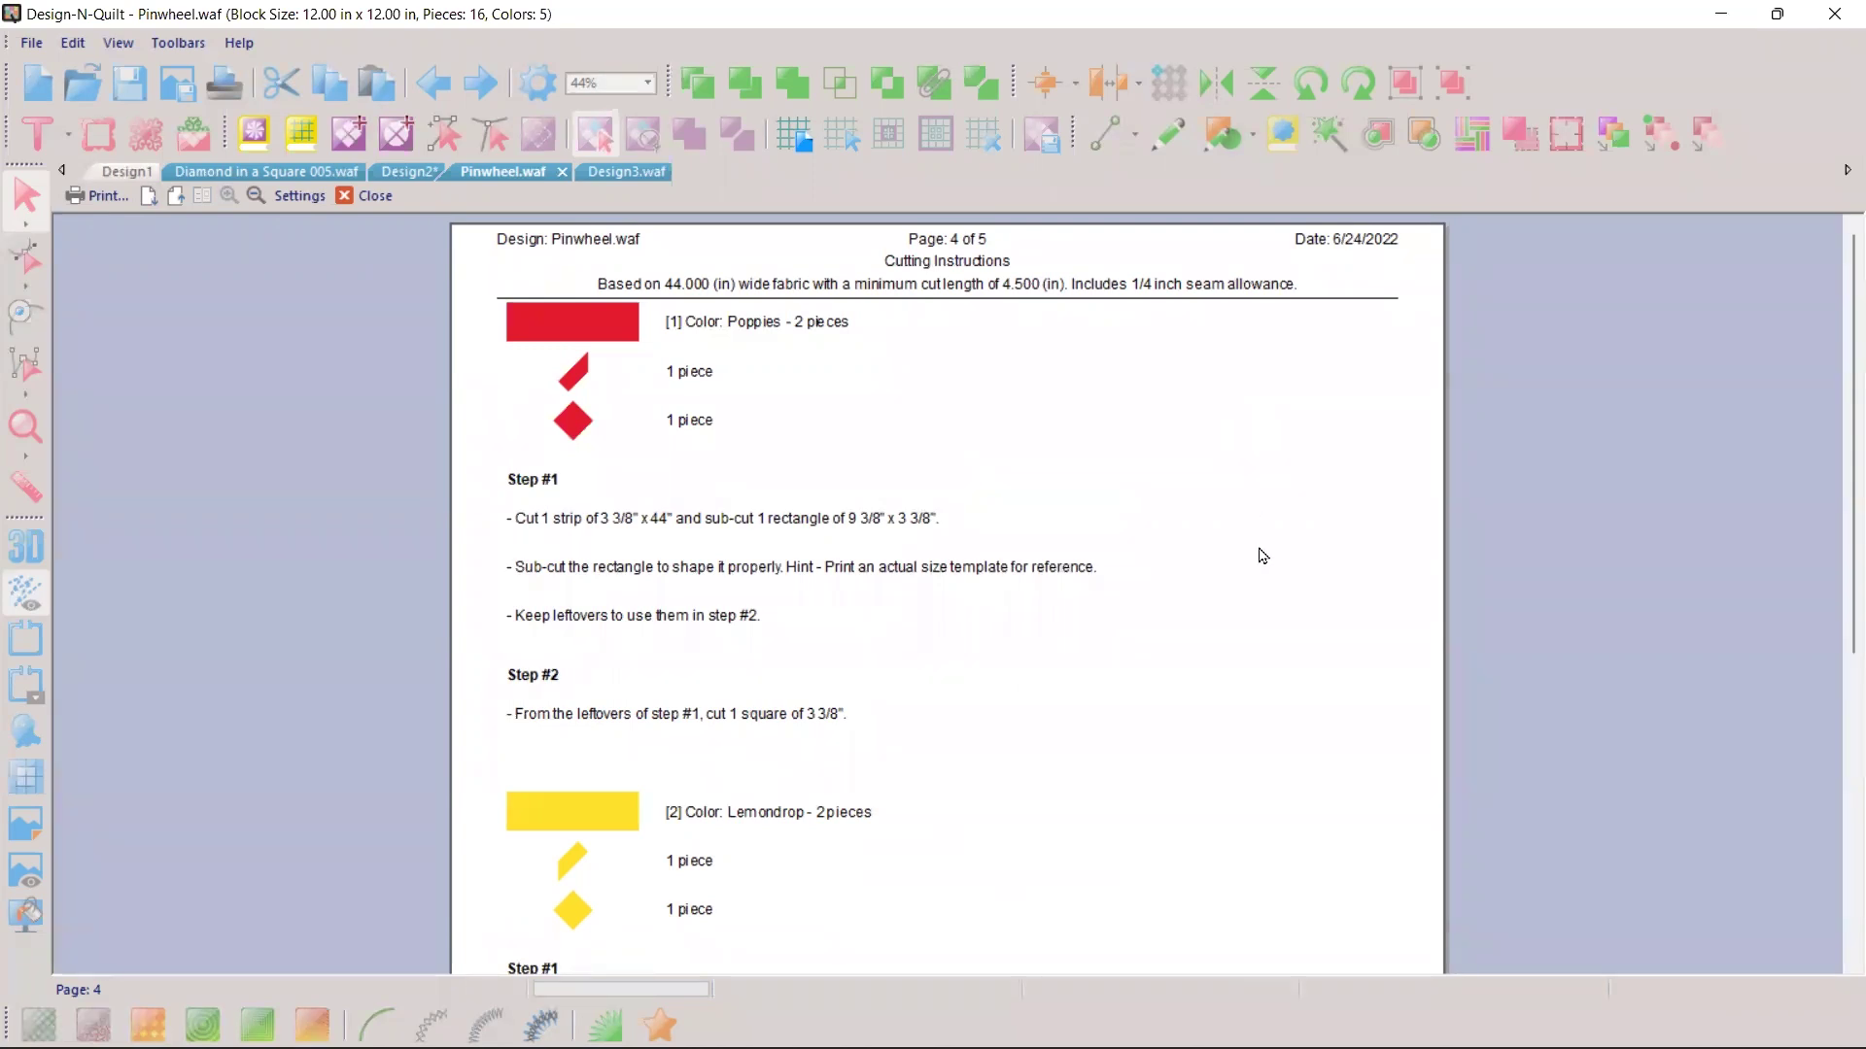
scroll(1262, 556, "down", 3)
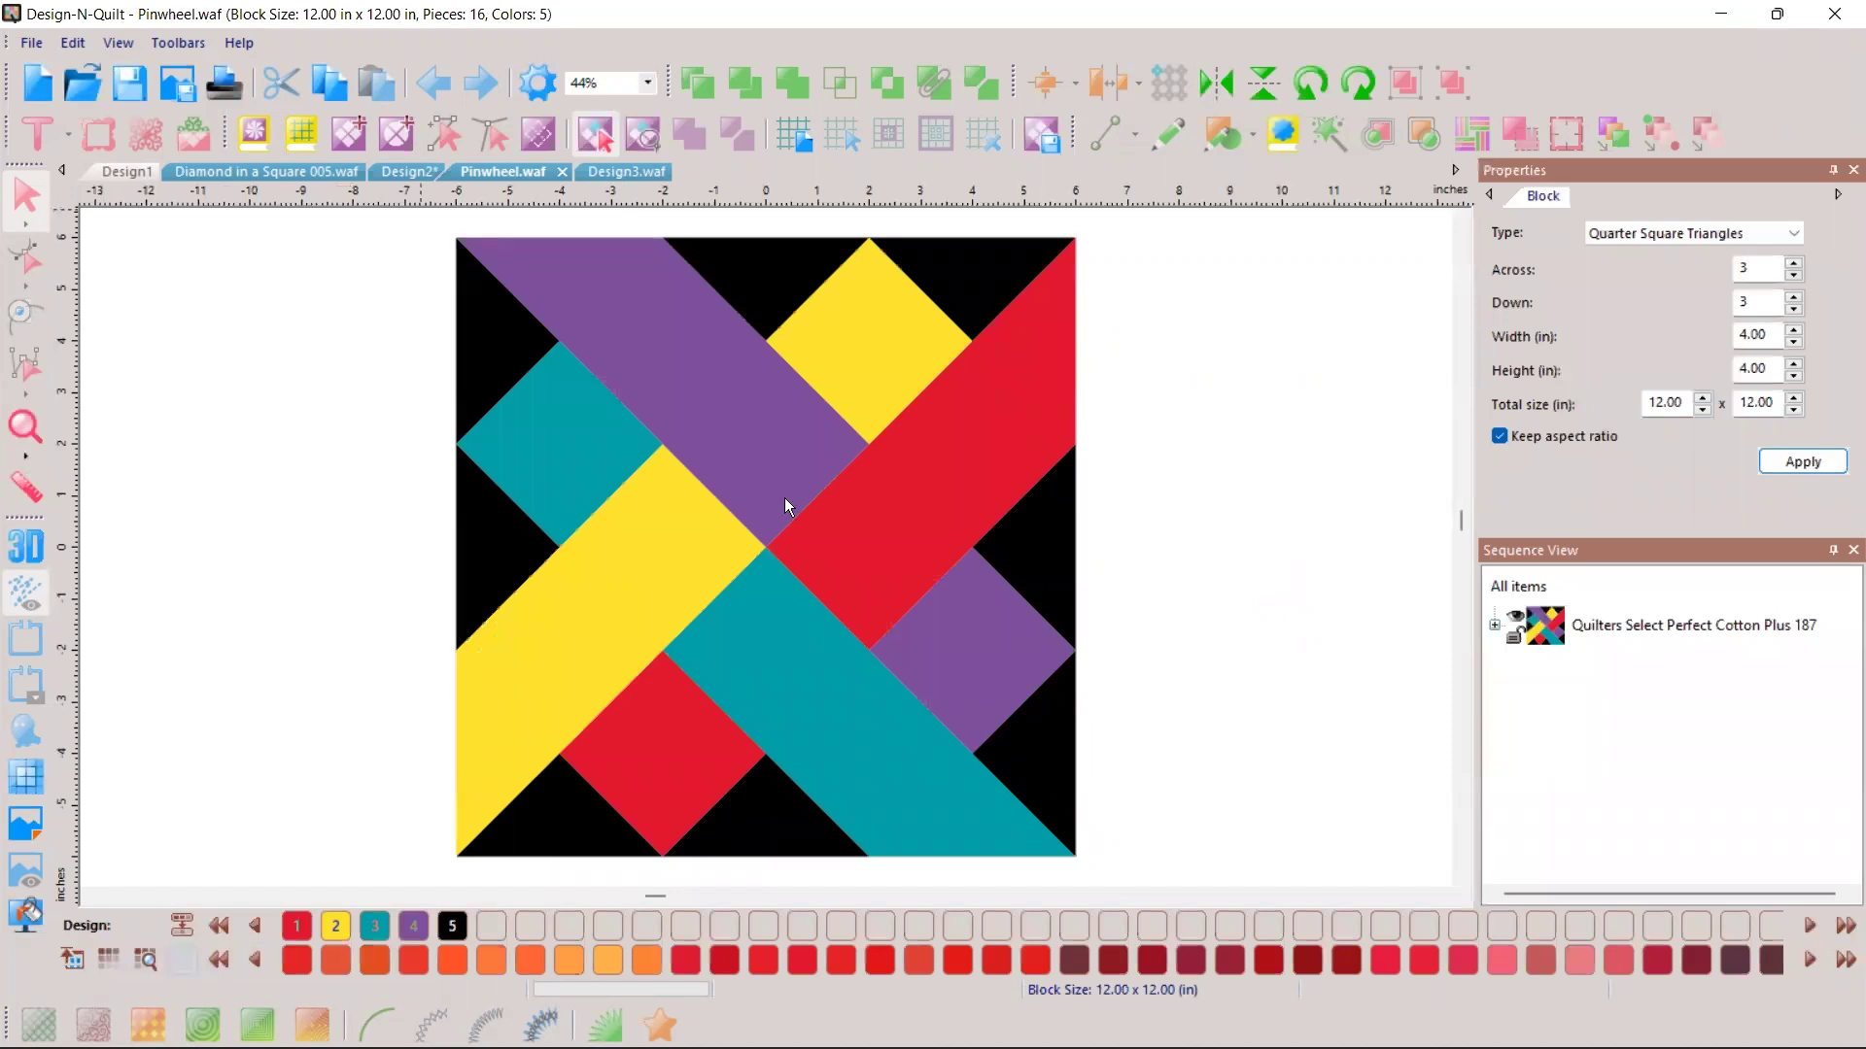
Step: Manually assign Design3's foundation piecing order A1 to A5, from the large upper-right triangle across the wedges to the left-edge piece
key("ctrl+Tab")
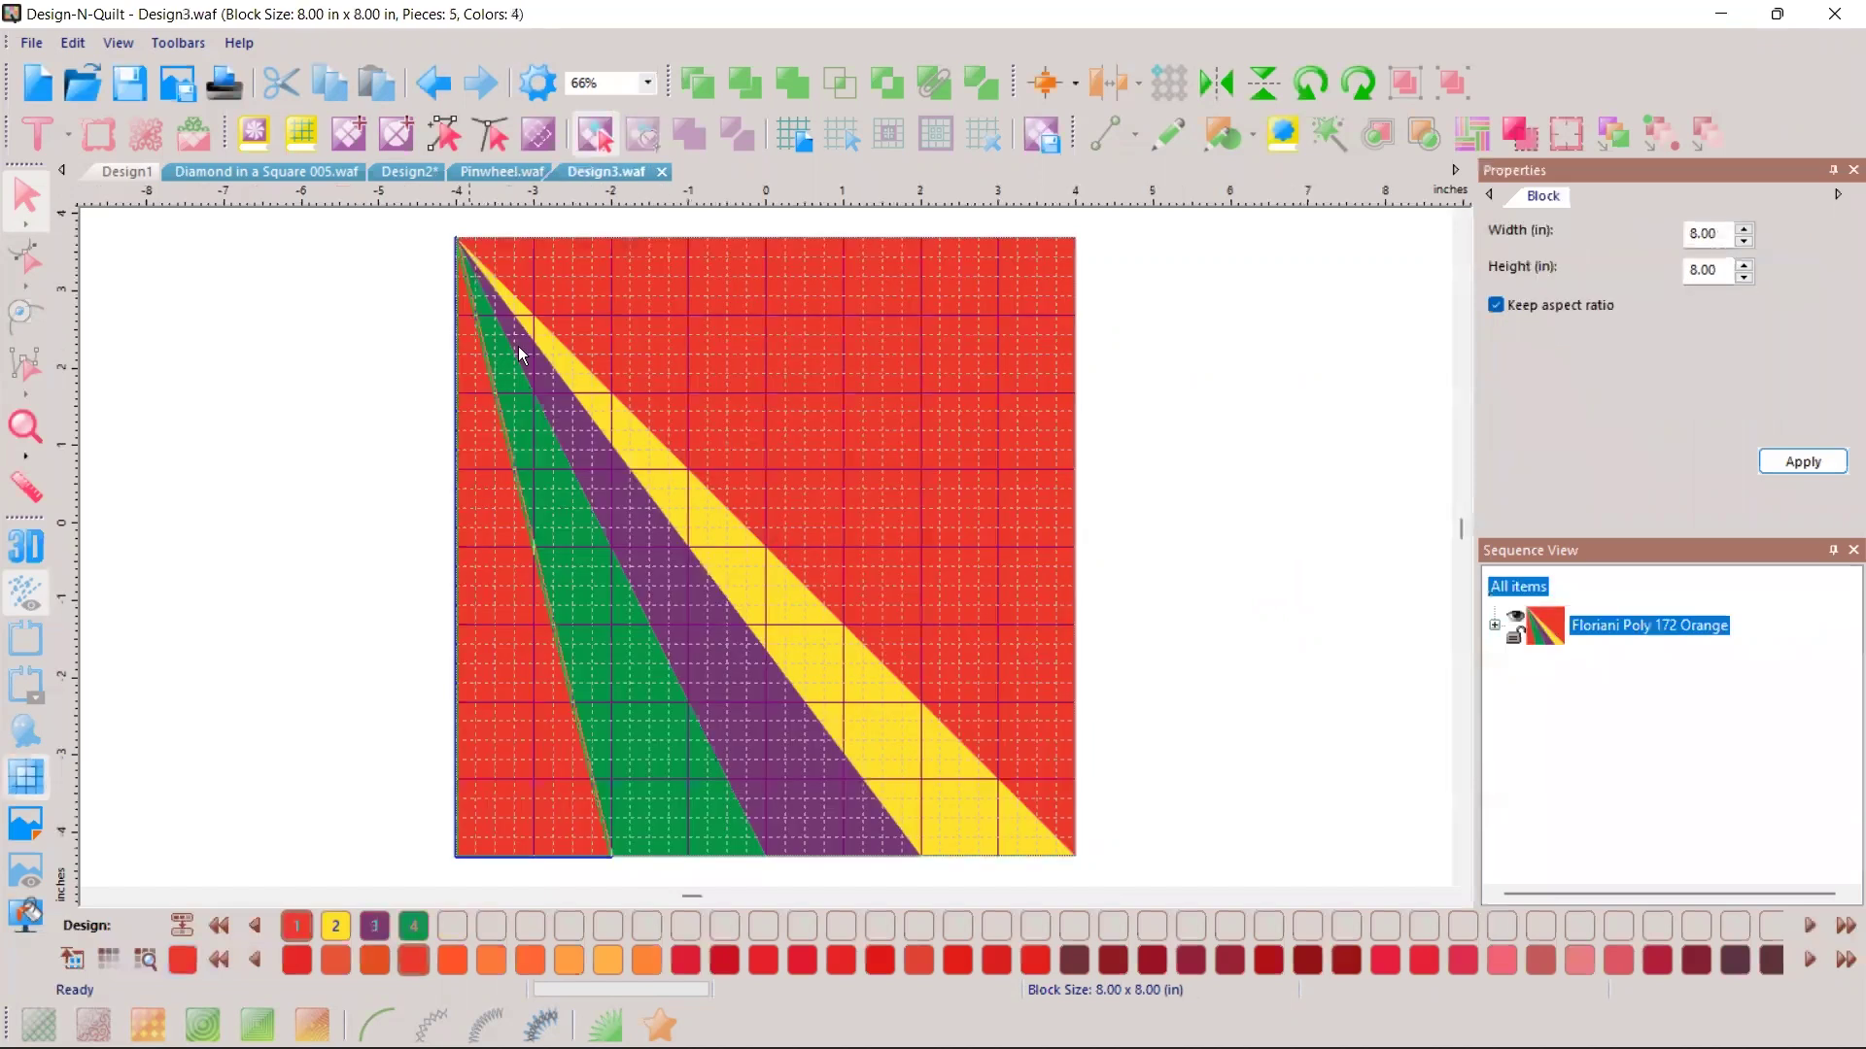
left_click(540, 136)
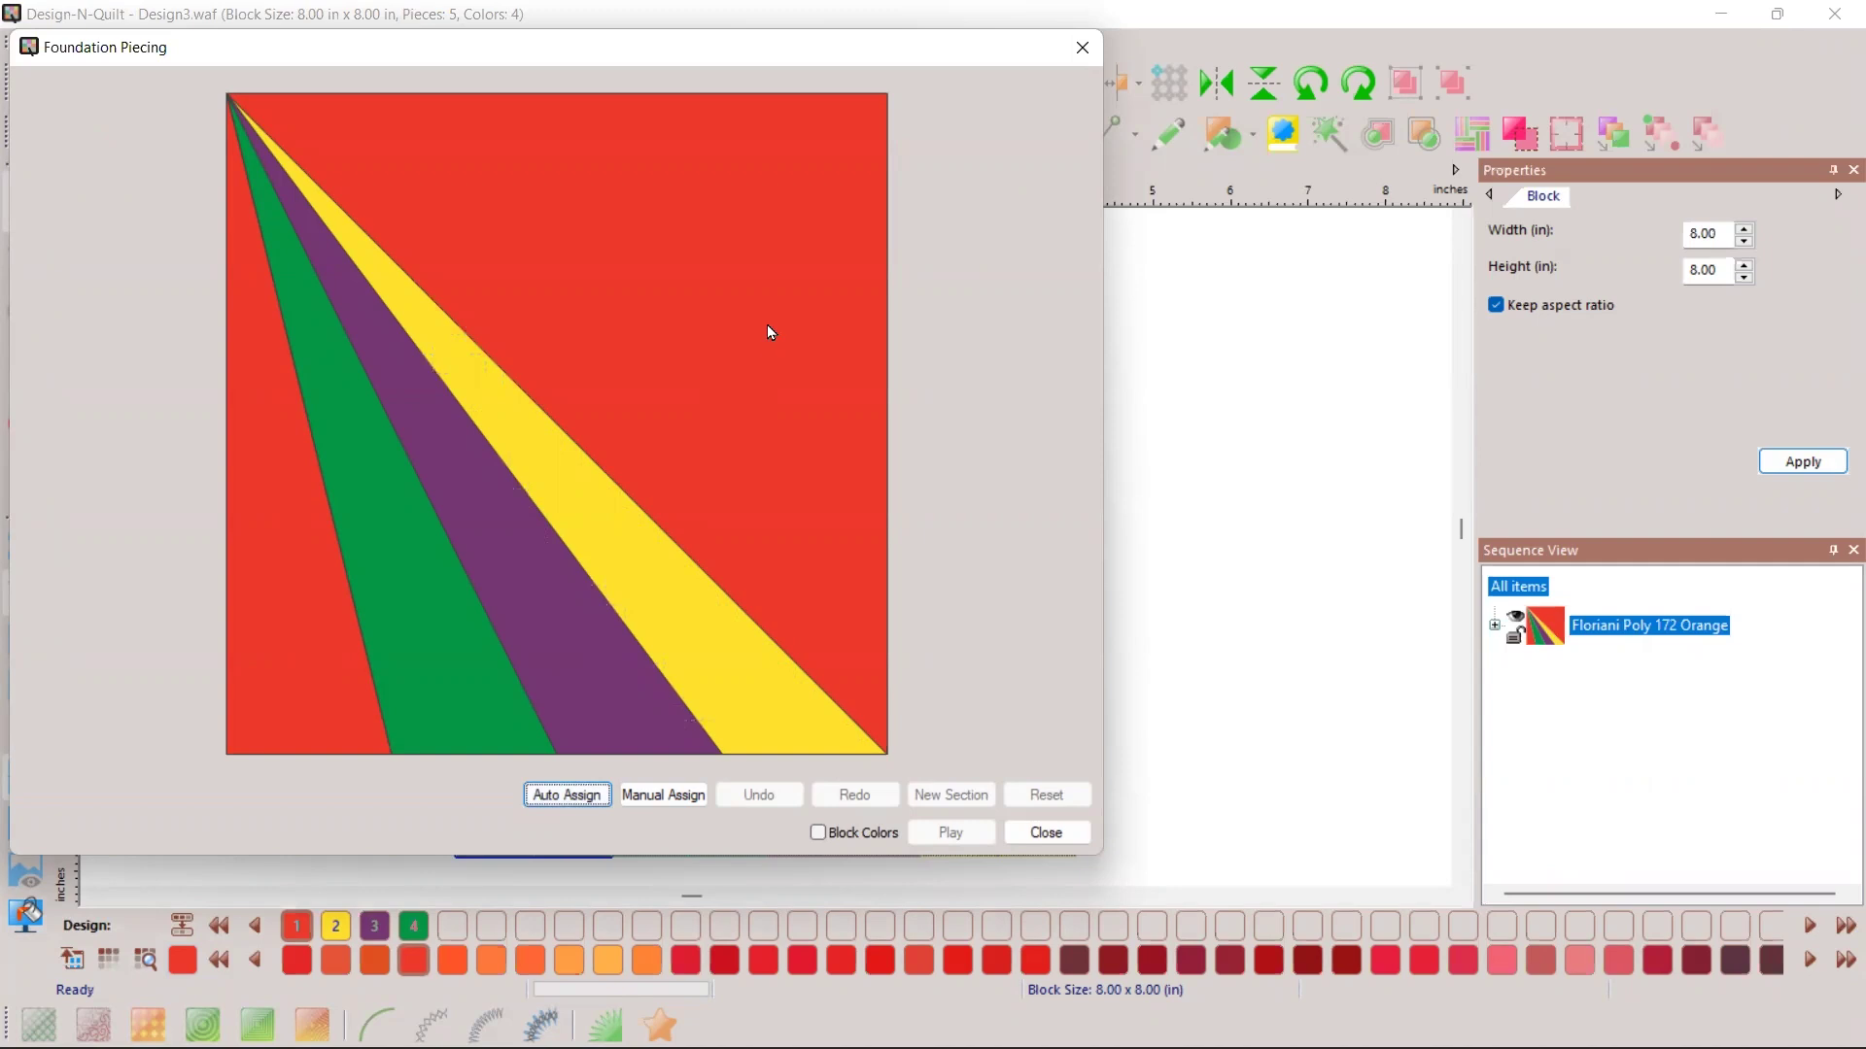
left_click(656, 797)
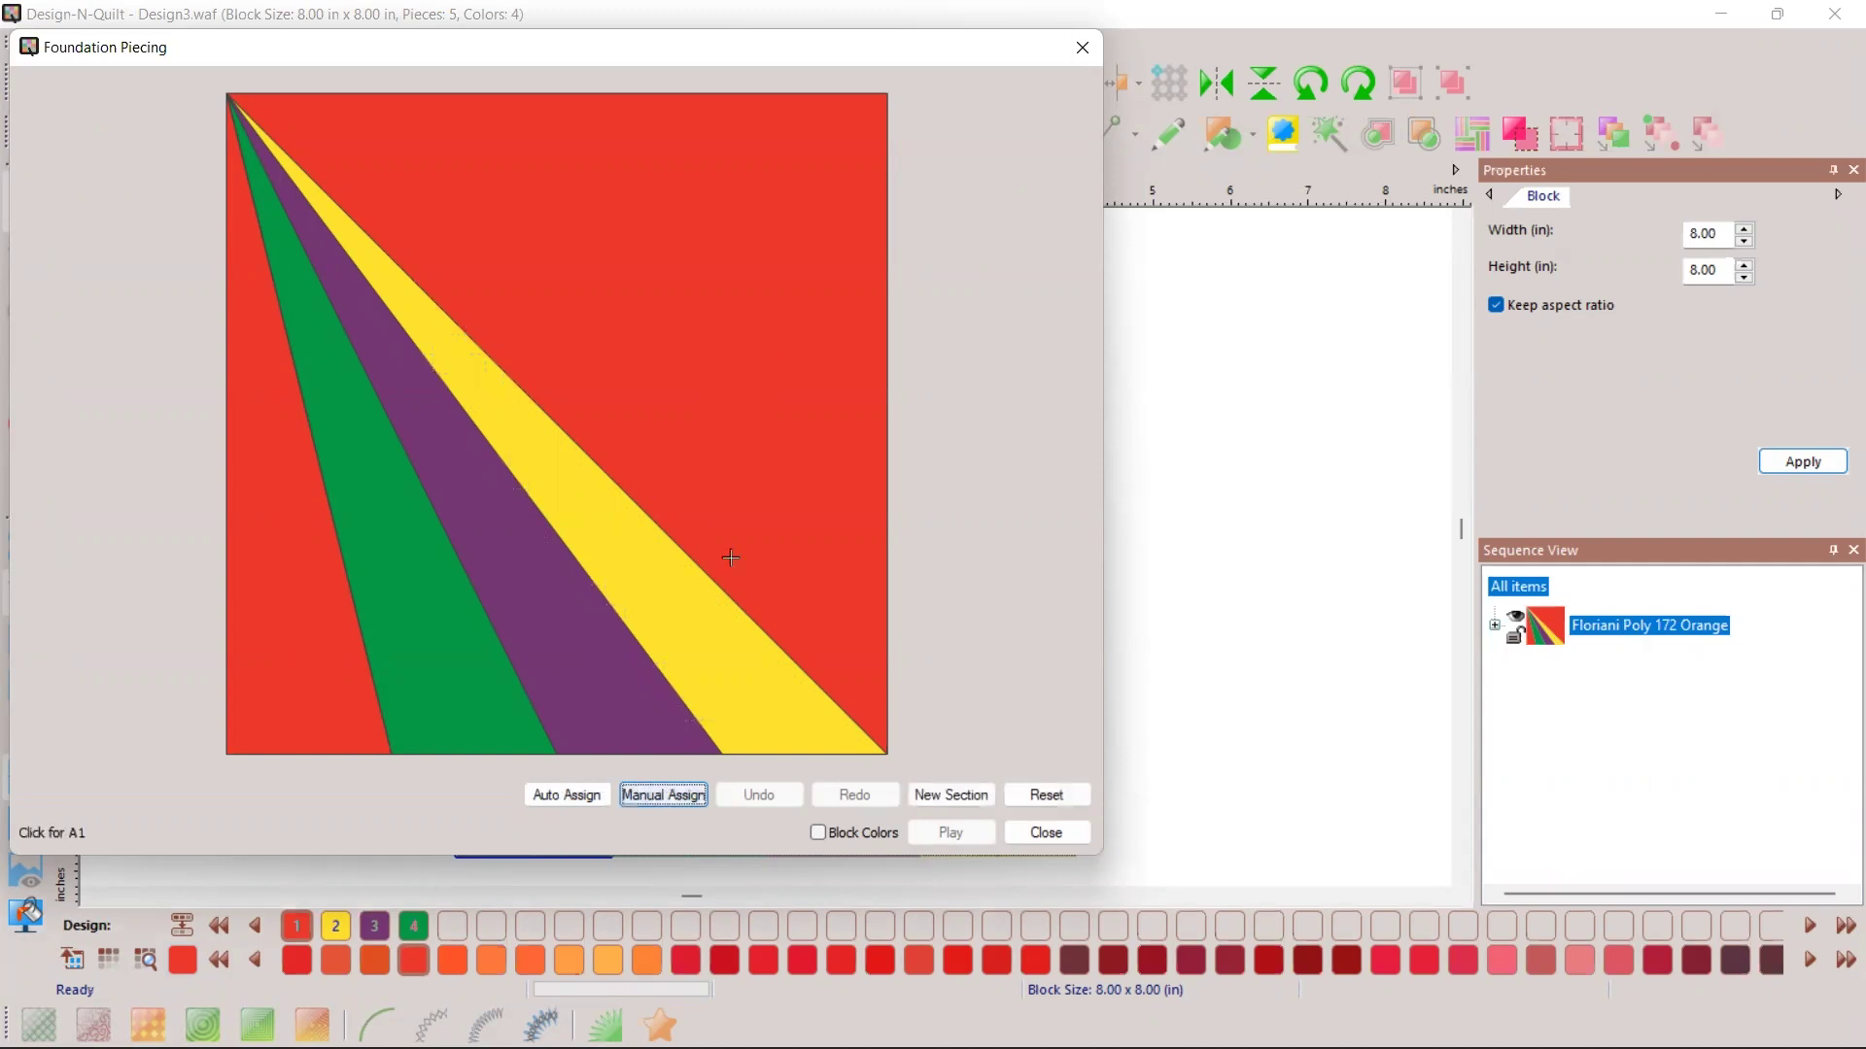
left_click(711, 352)
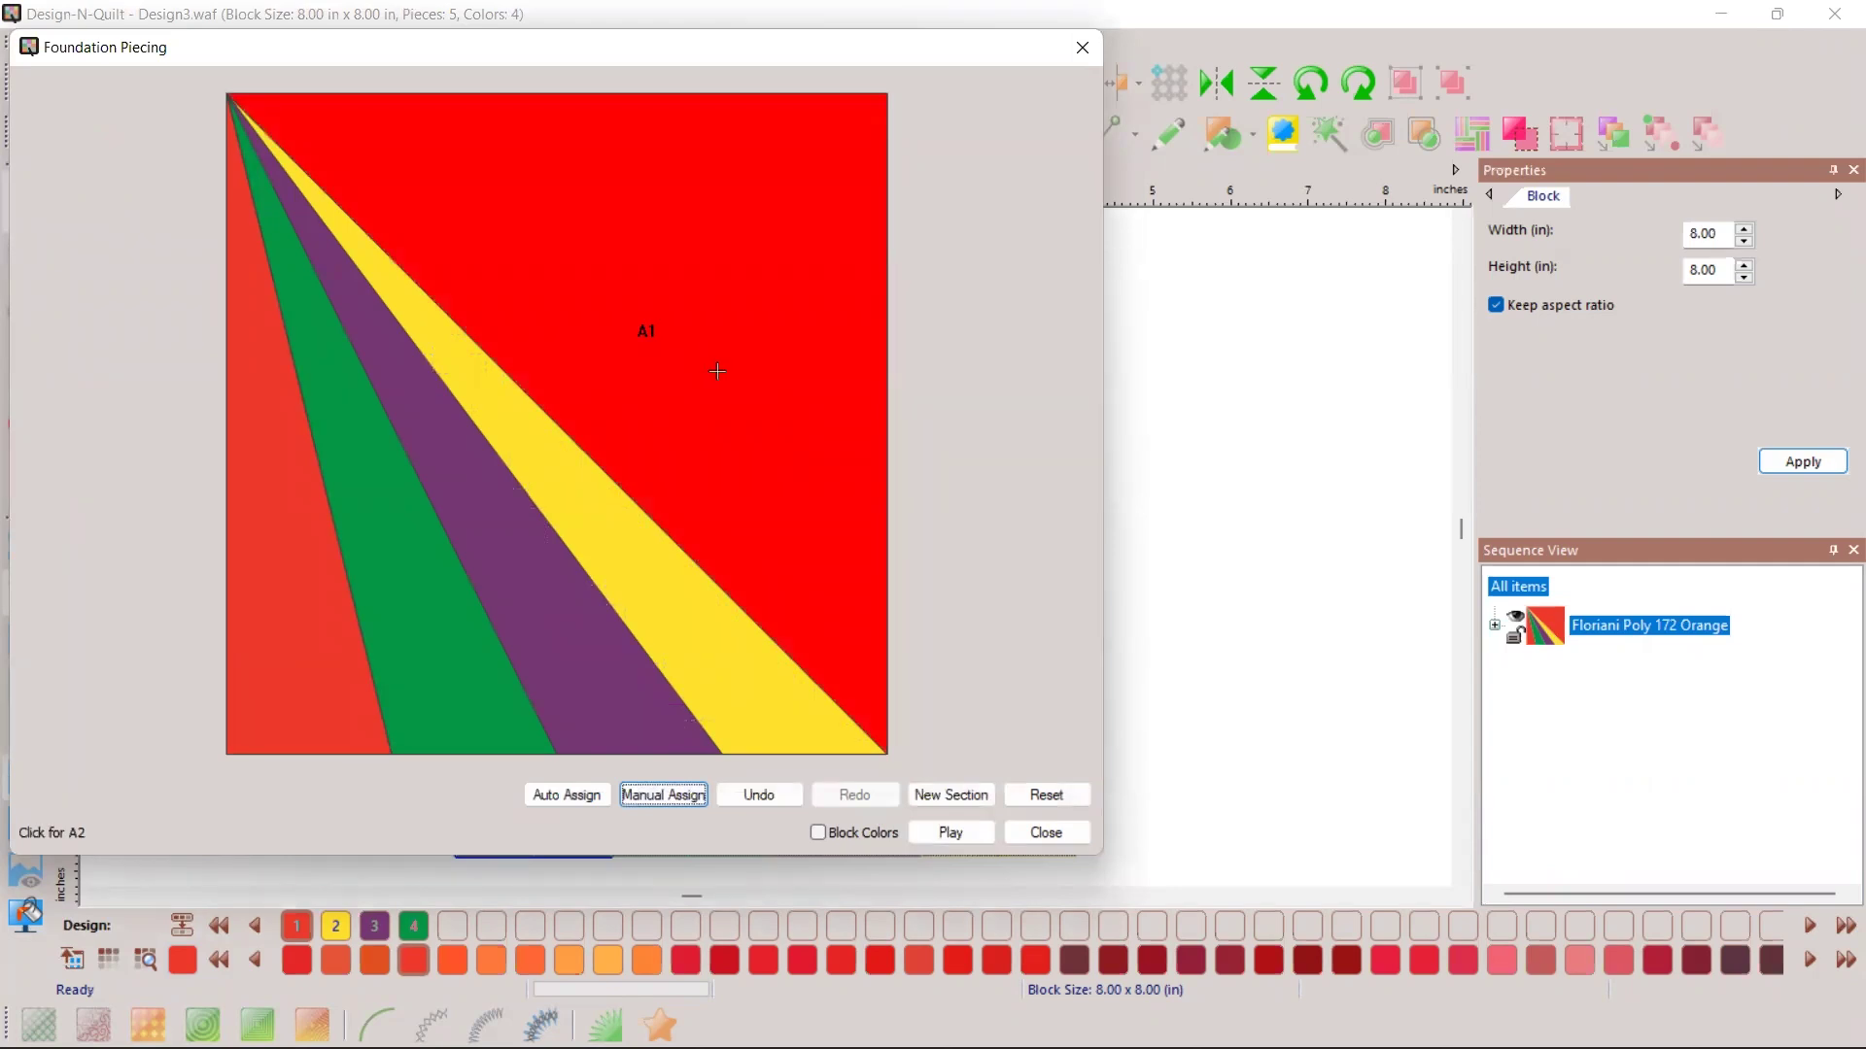
left_click(586, 520)
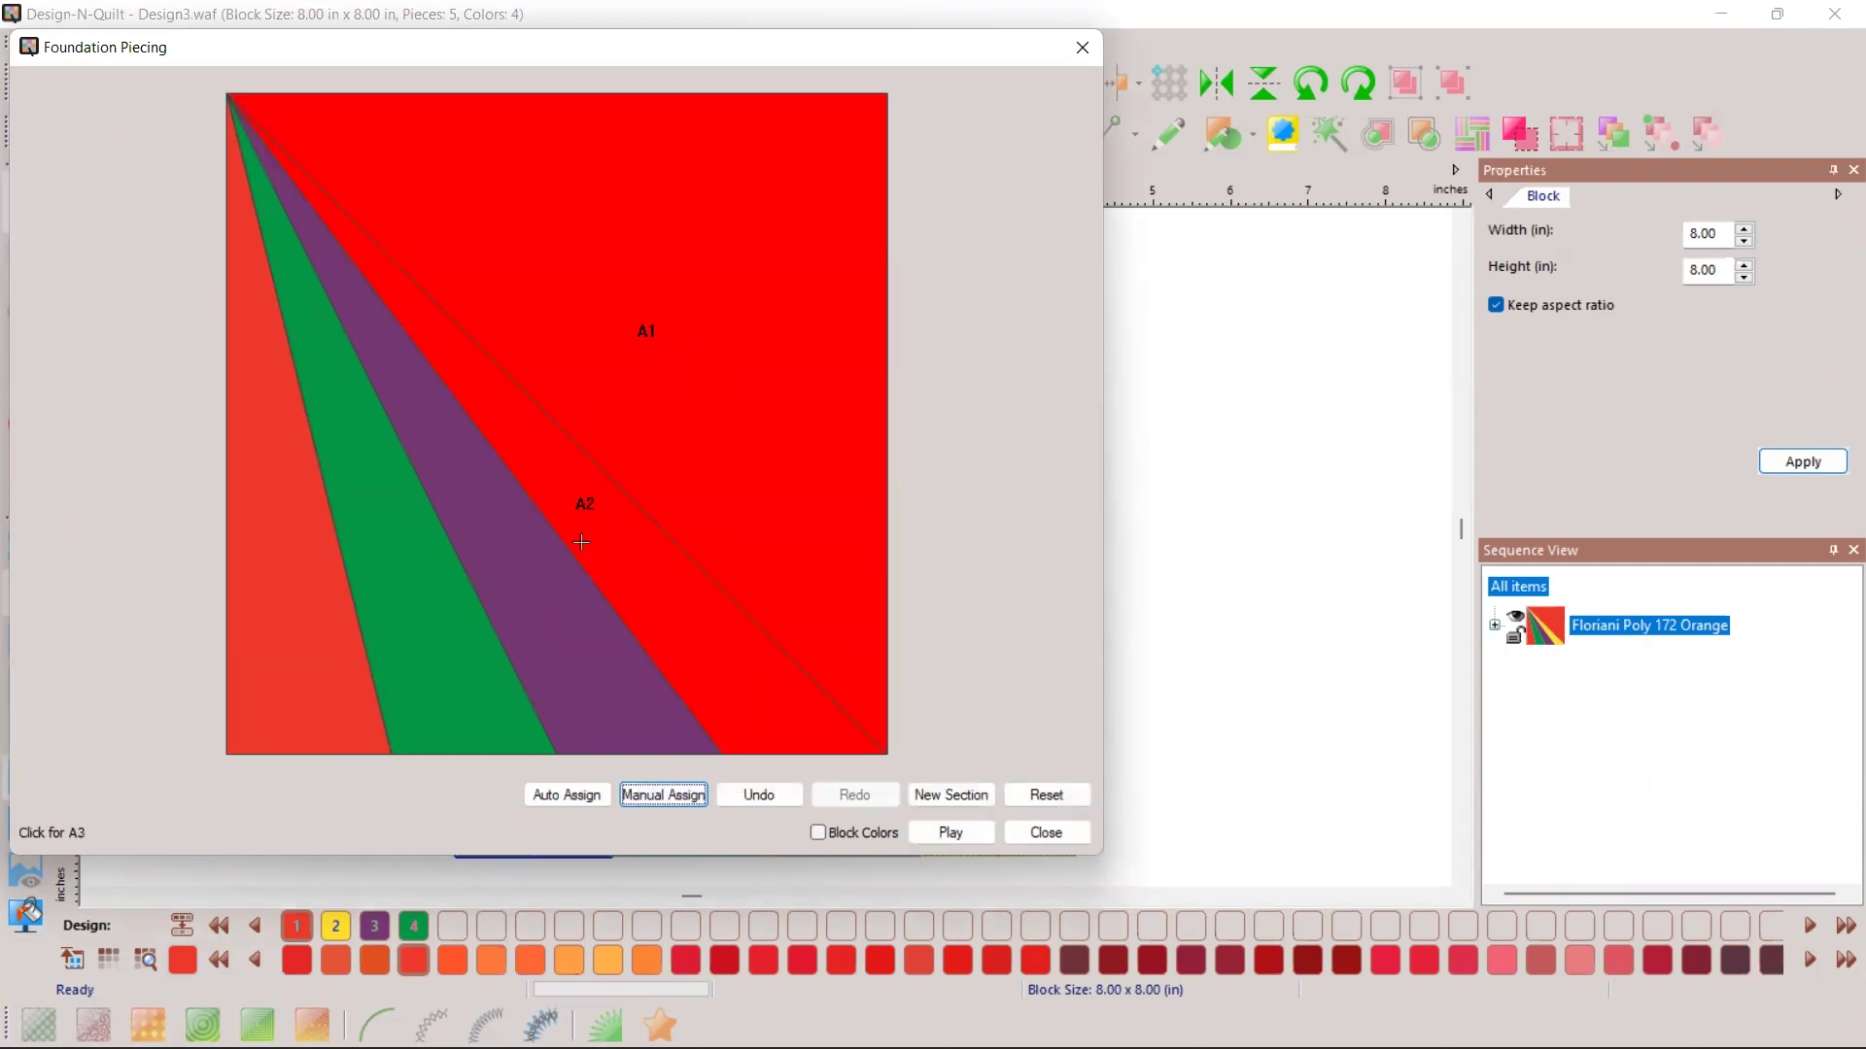
left_click(515, 584)
left_click(348, 623)
left_click(301, 641)
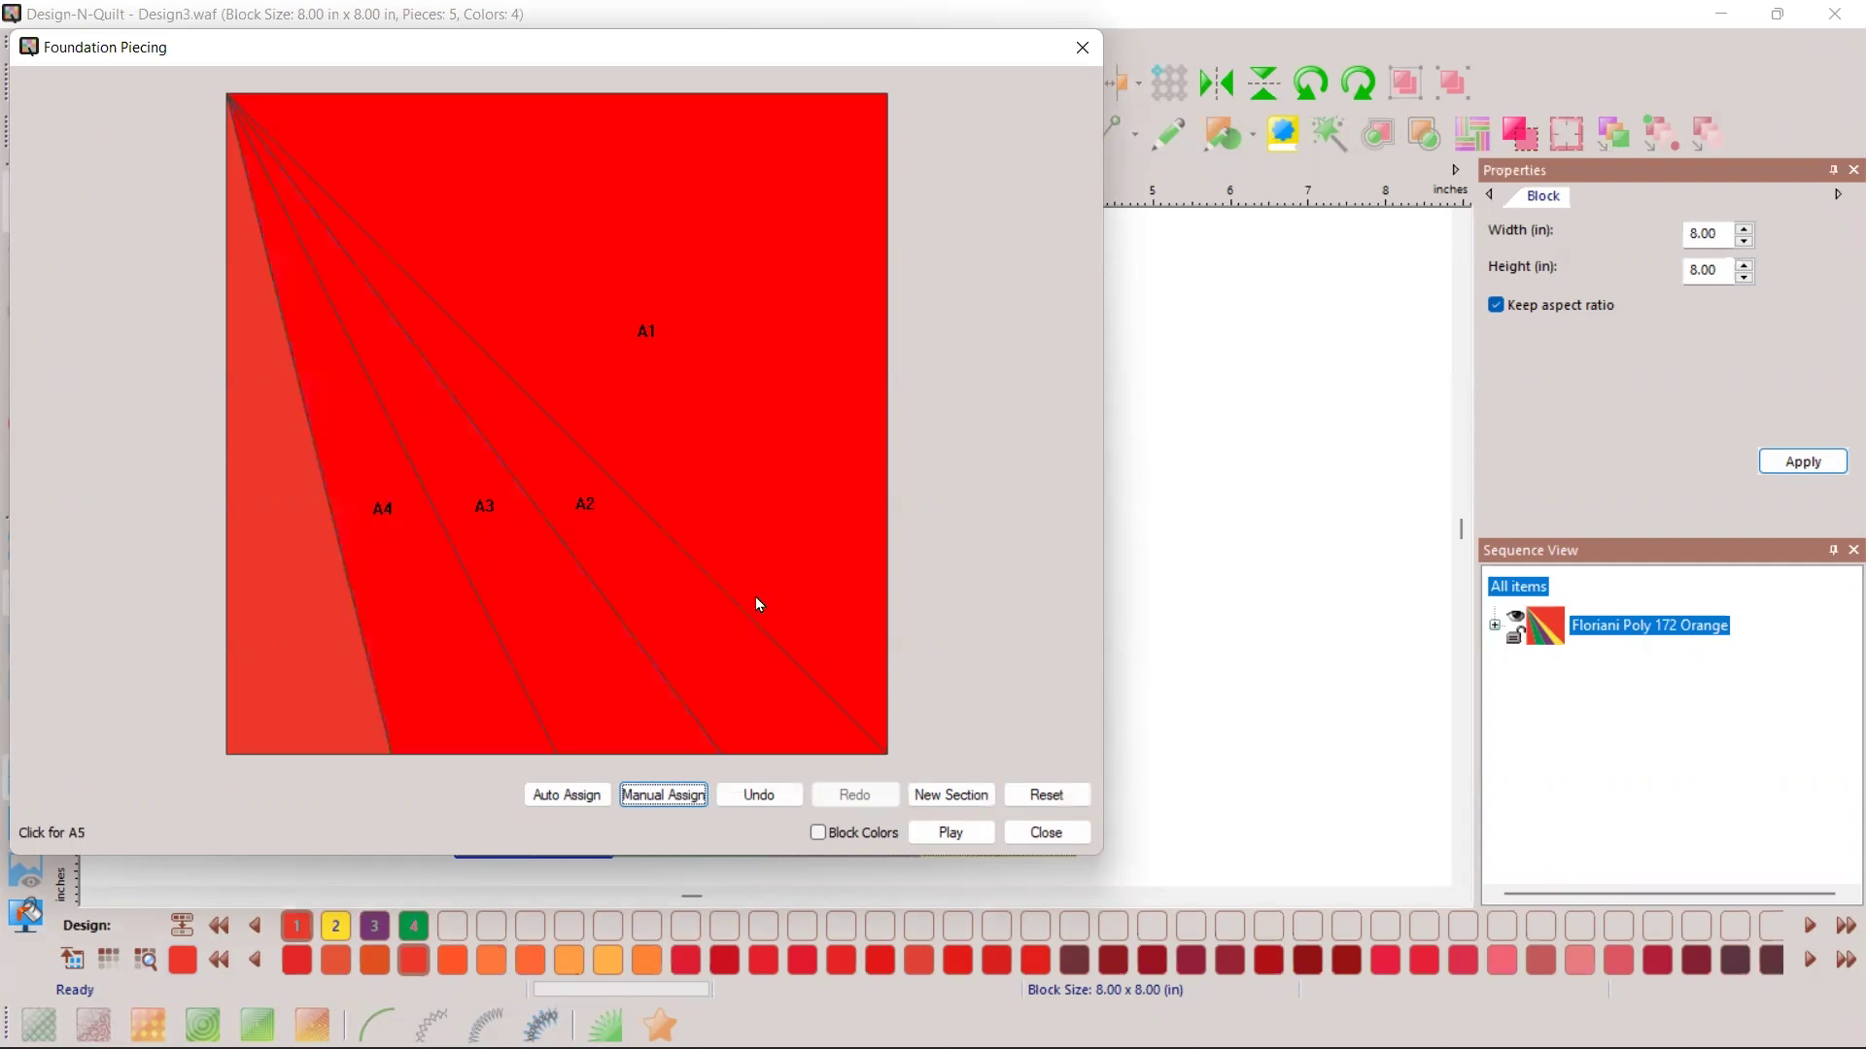
left_click(1039, 841)
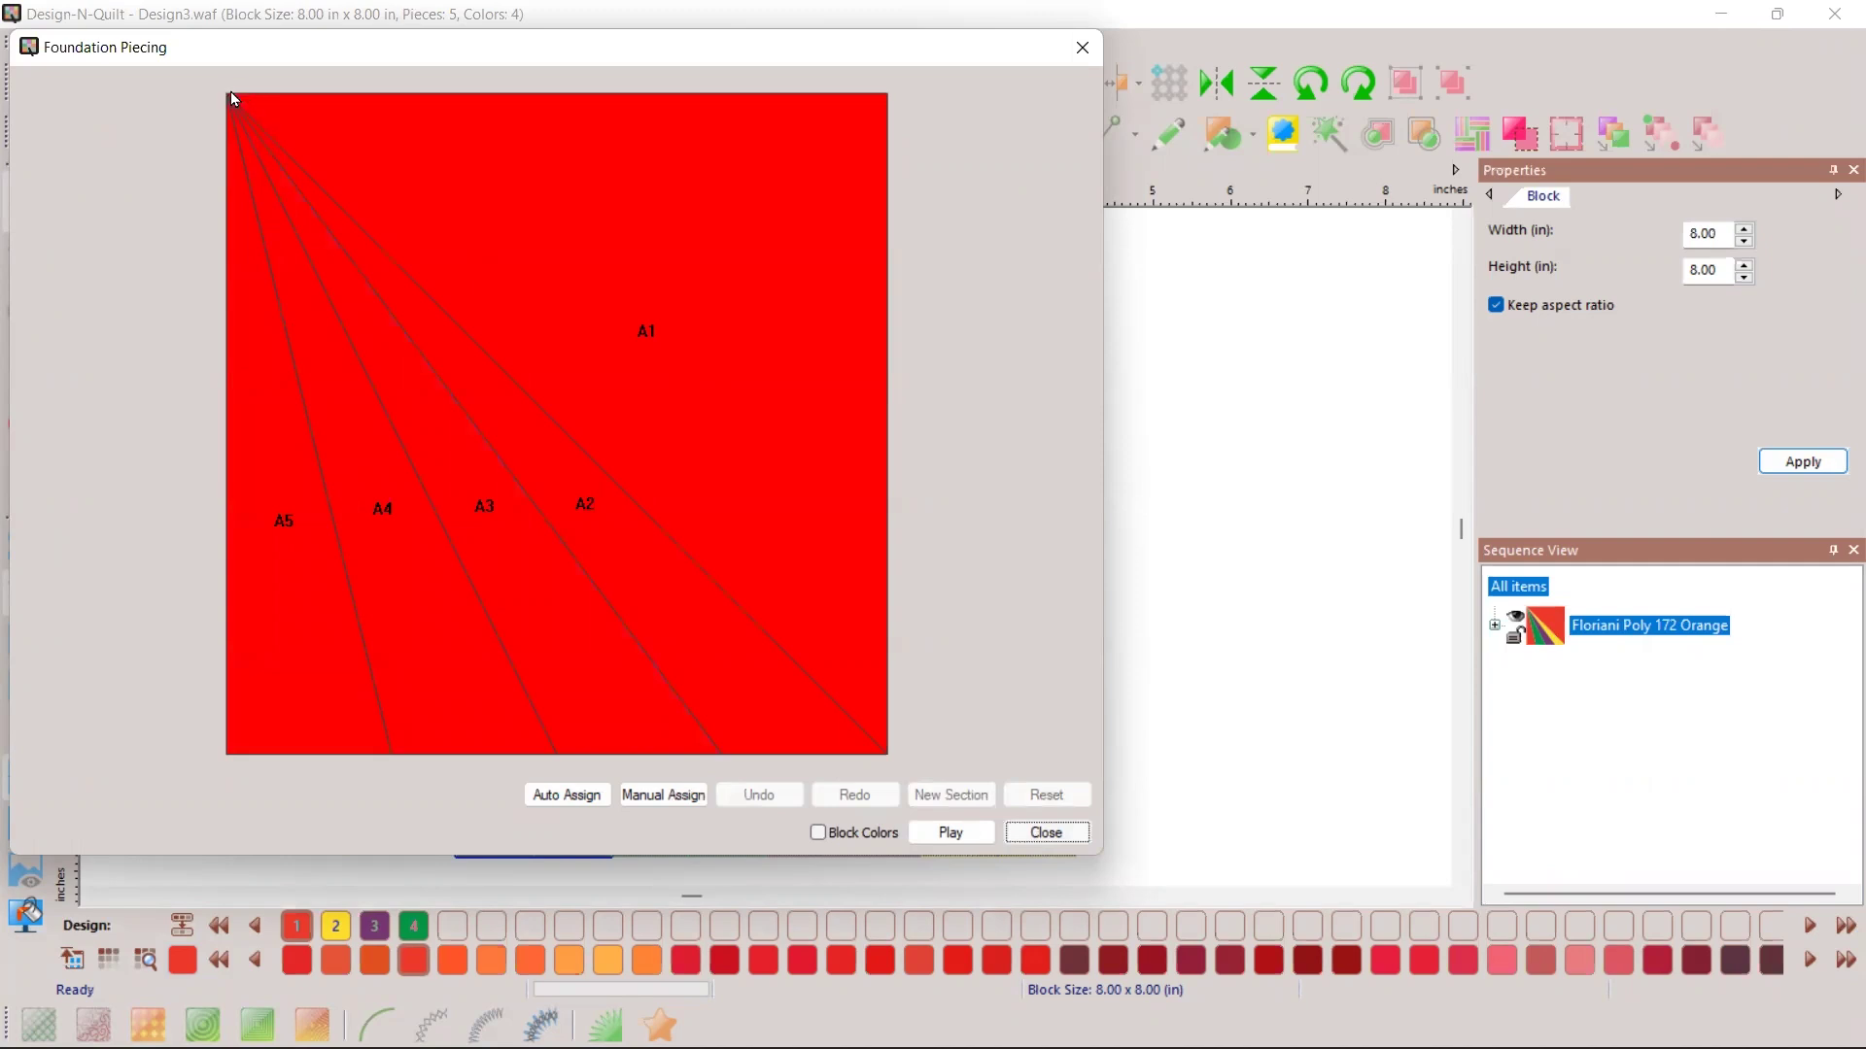
key("Escape")
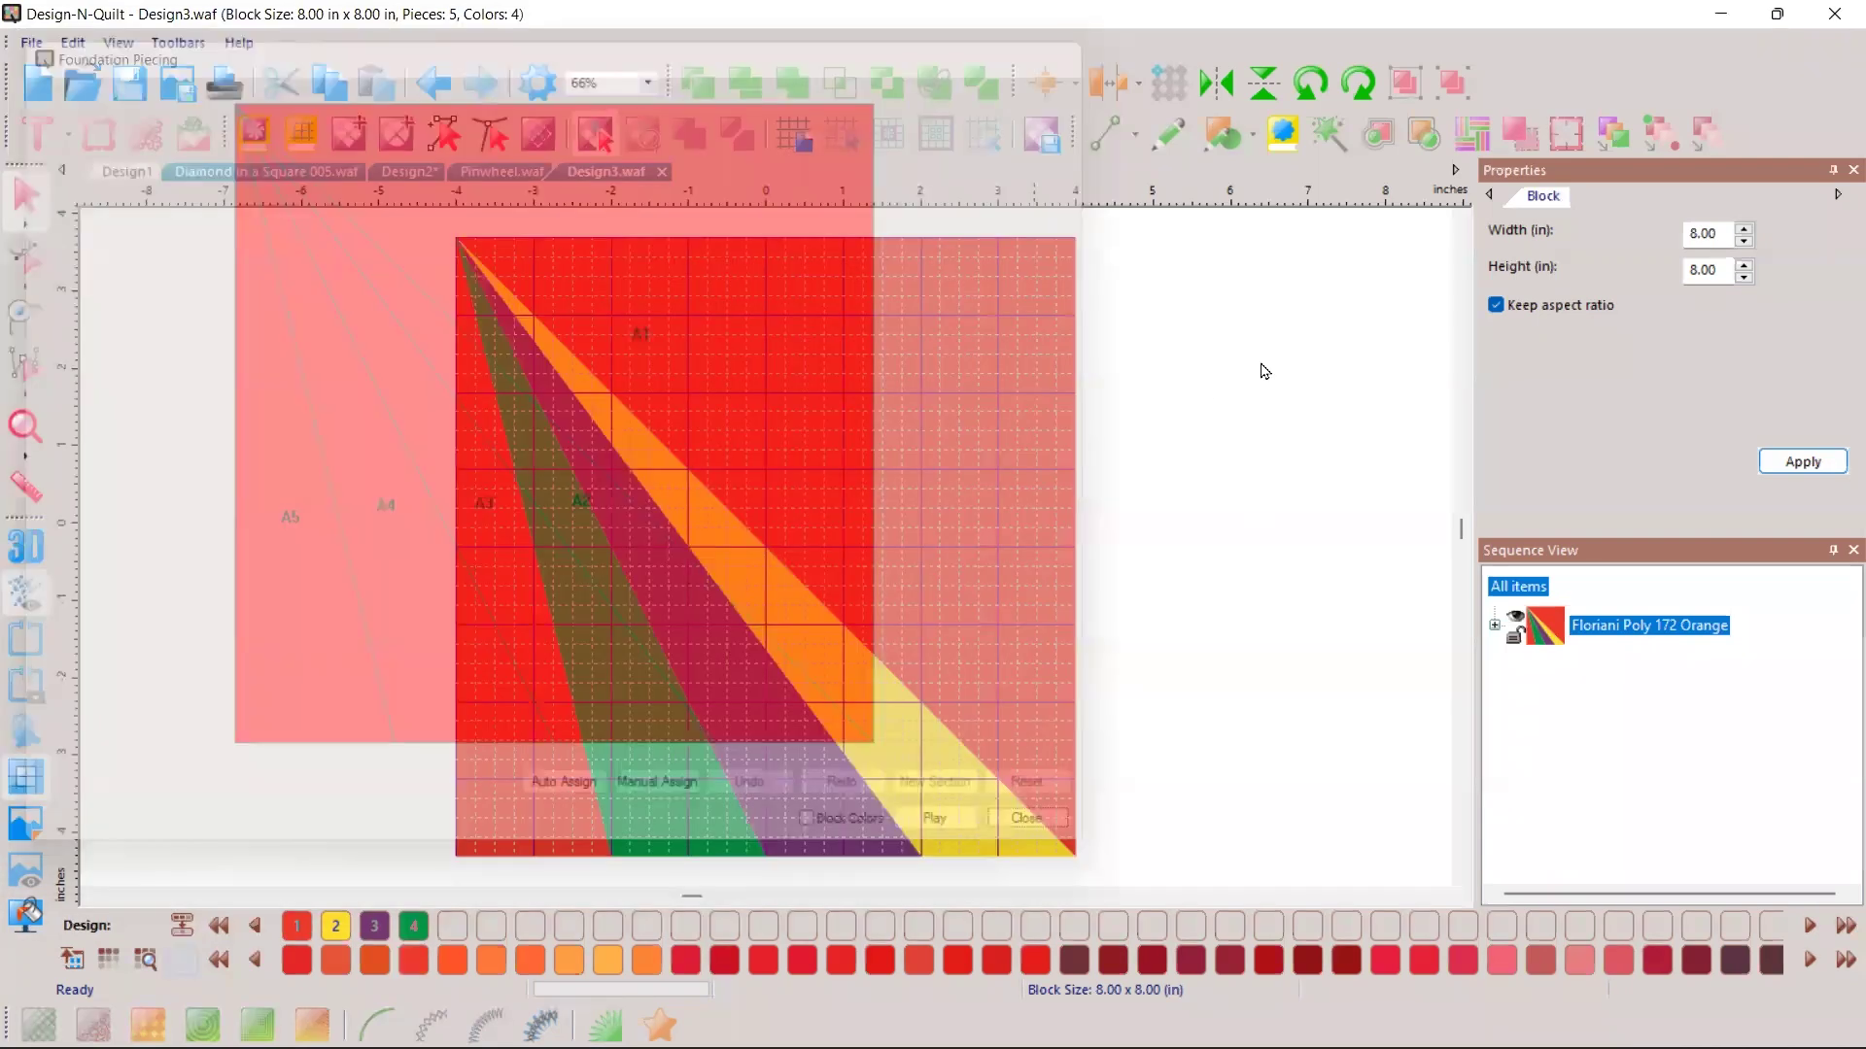
Step: Preview Design3's printout with foundation piecing and all its template and numbering options enabled in place of cutting instructions
key("ctrl+p")
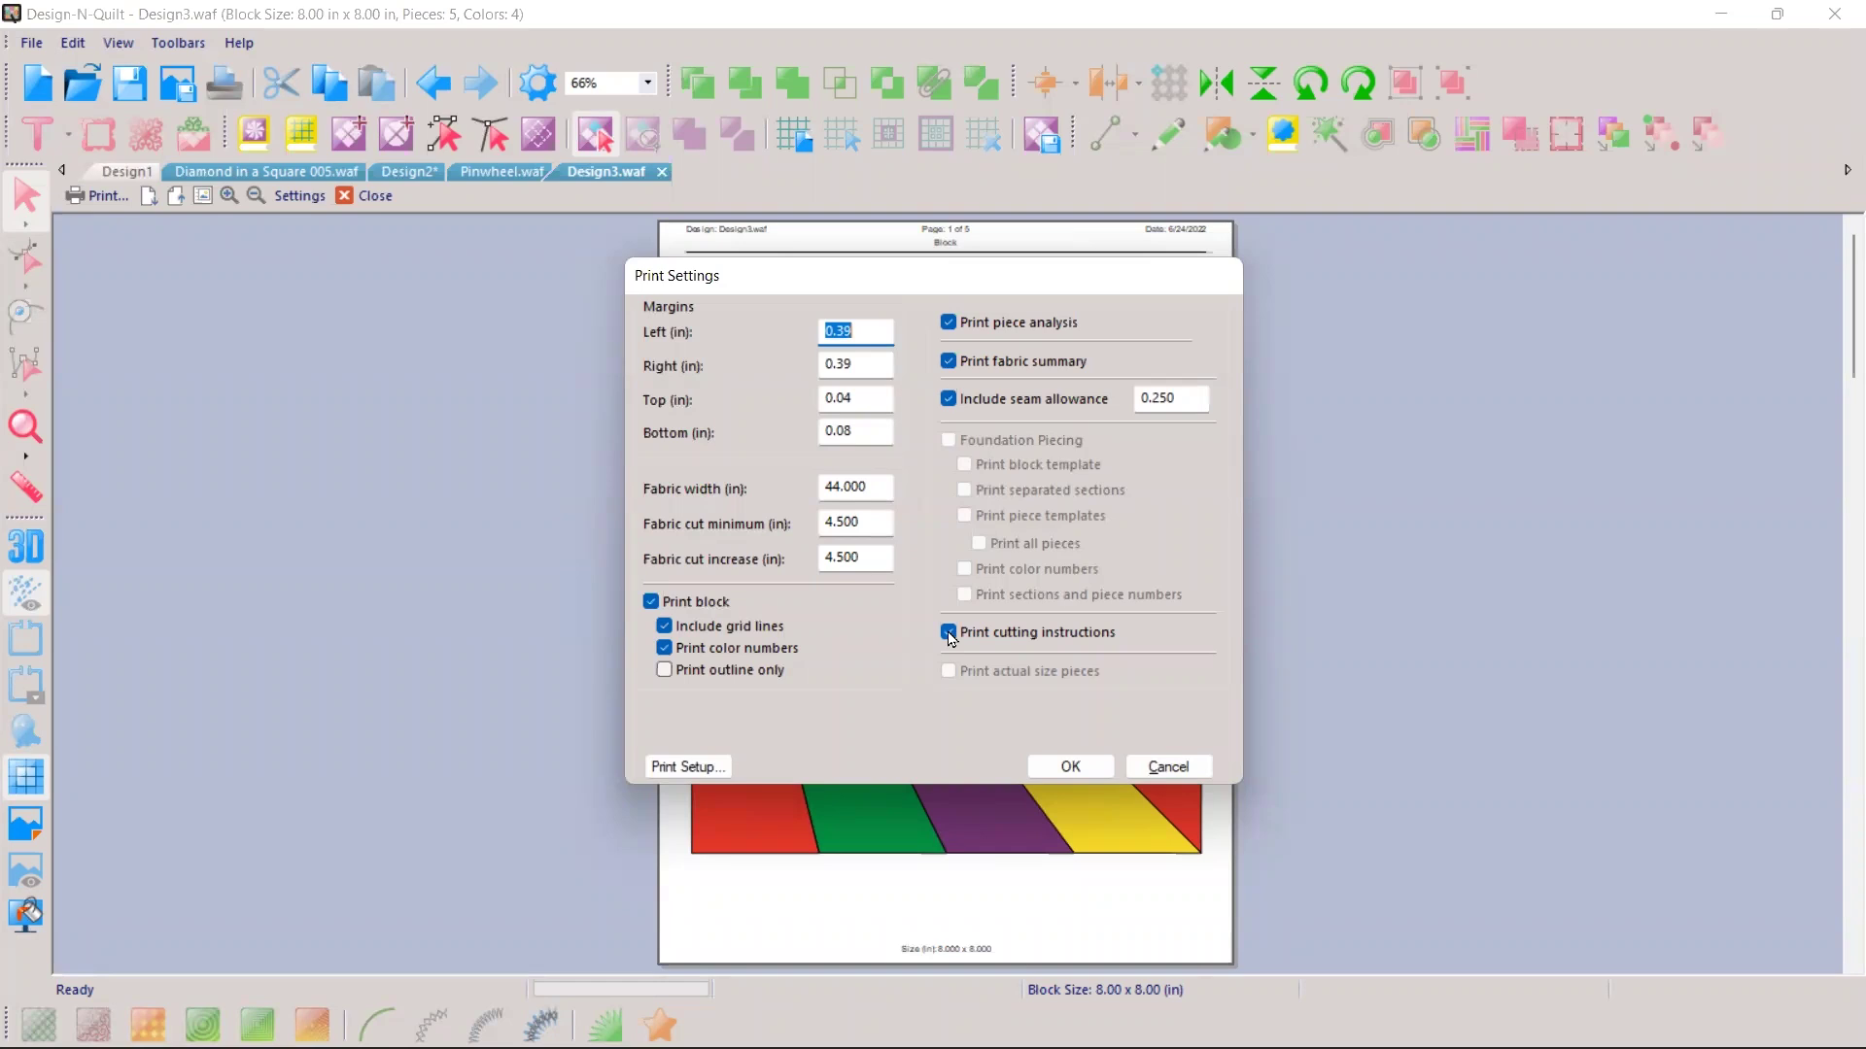
left_click(949, 440)
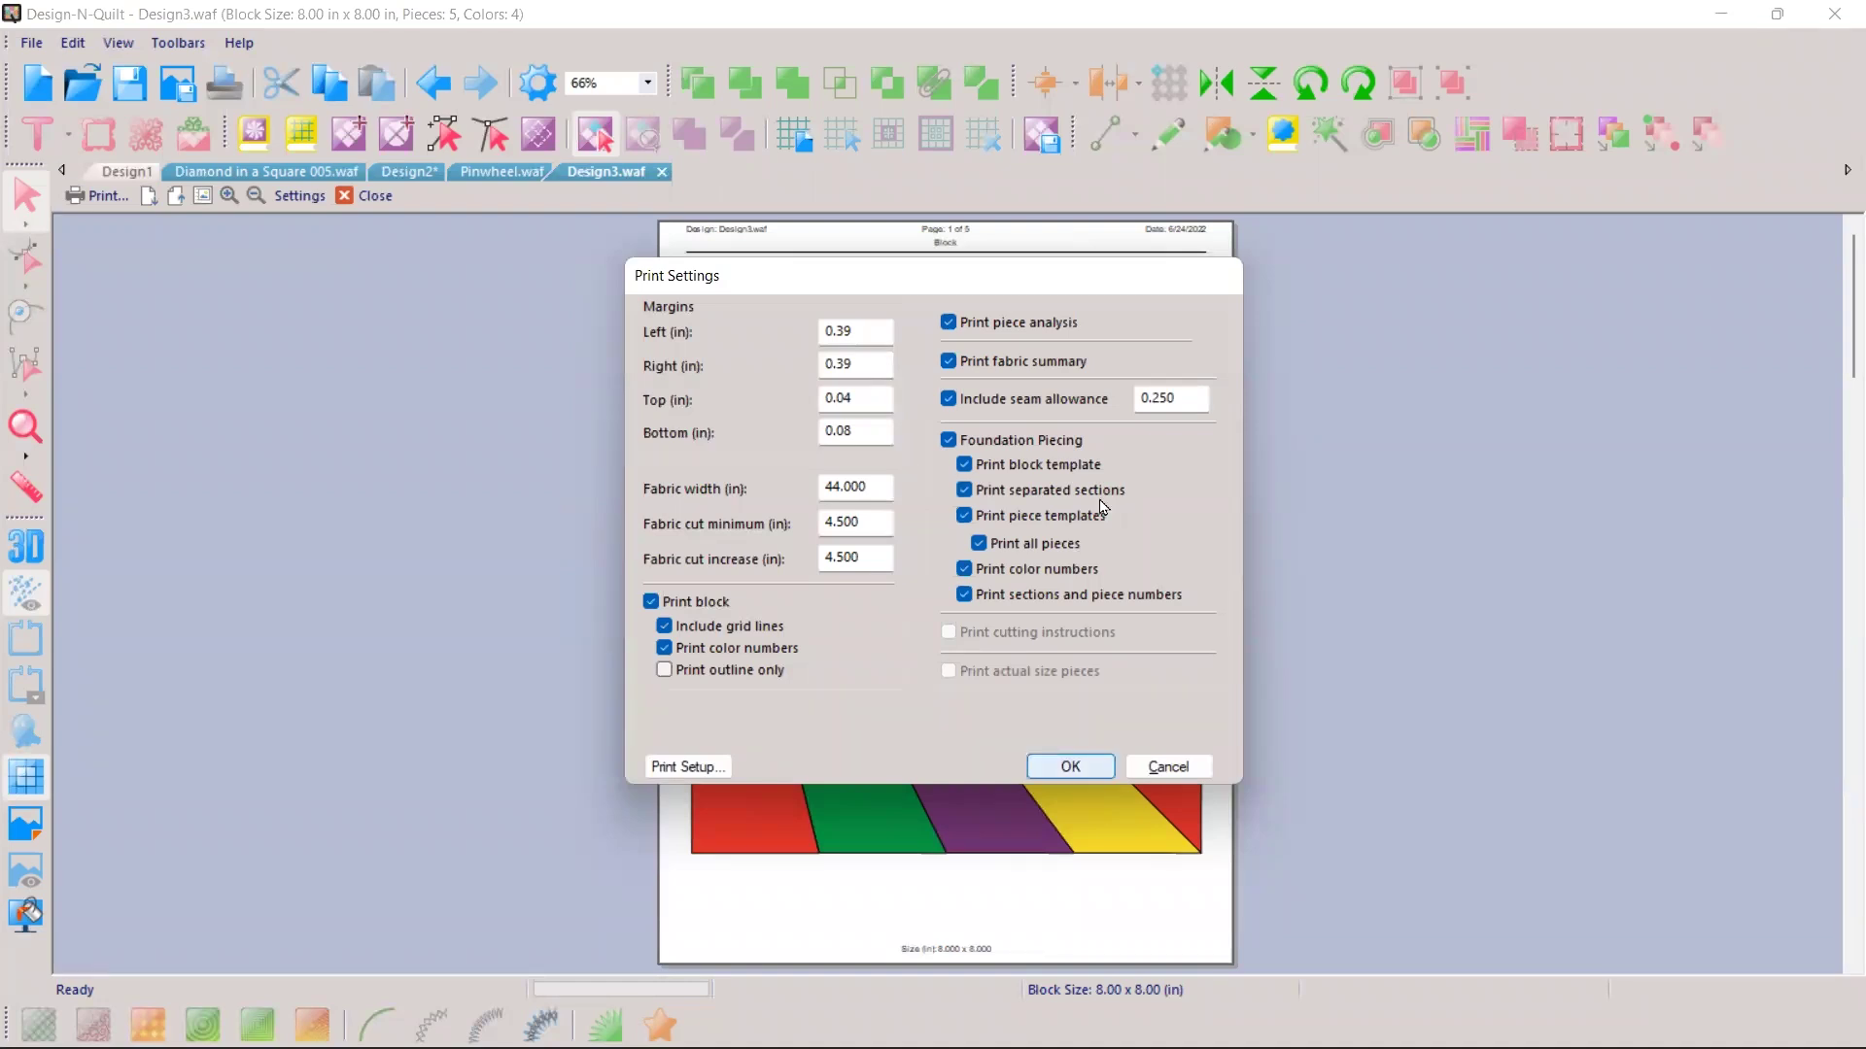
key("Return")
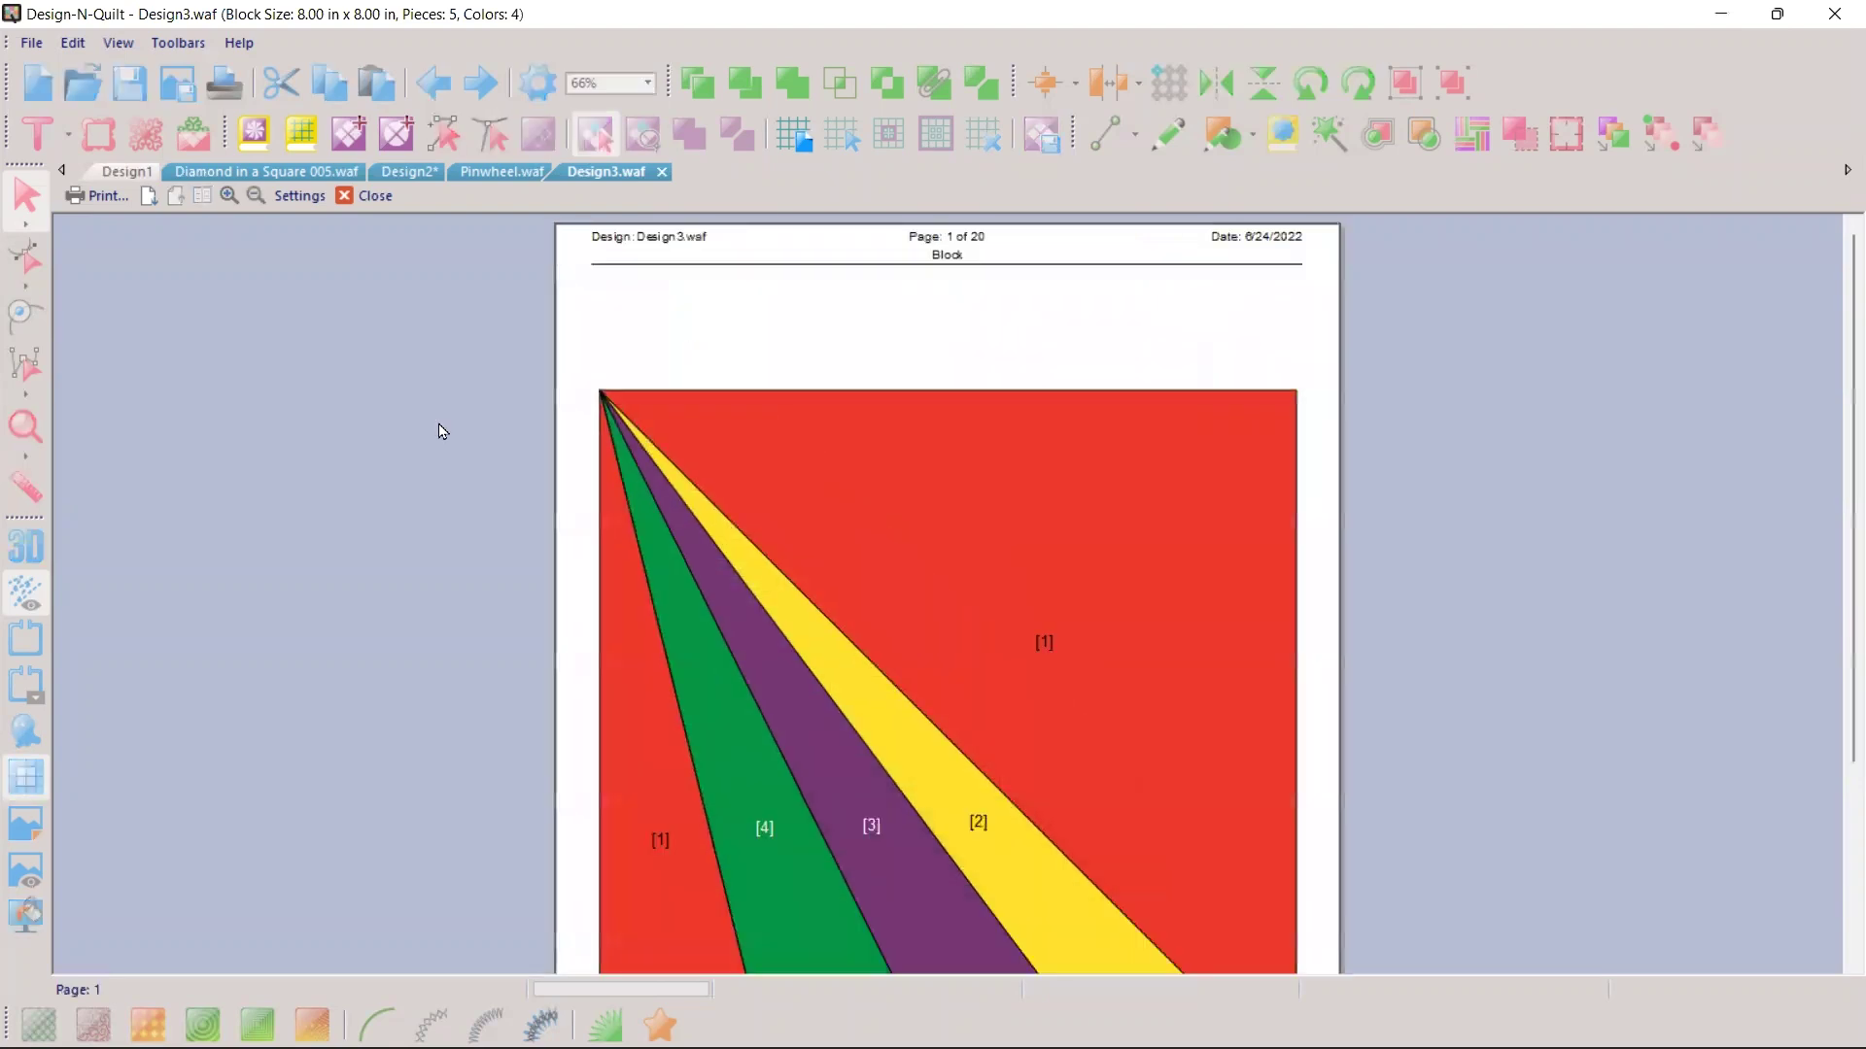
Step: Review the piece analysis and block template pages of Design3's printout preview, continuing to the first separated sections page
scroll(1034, 382, "down", 1)
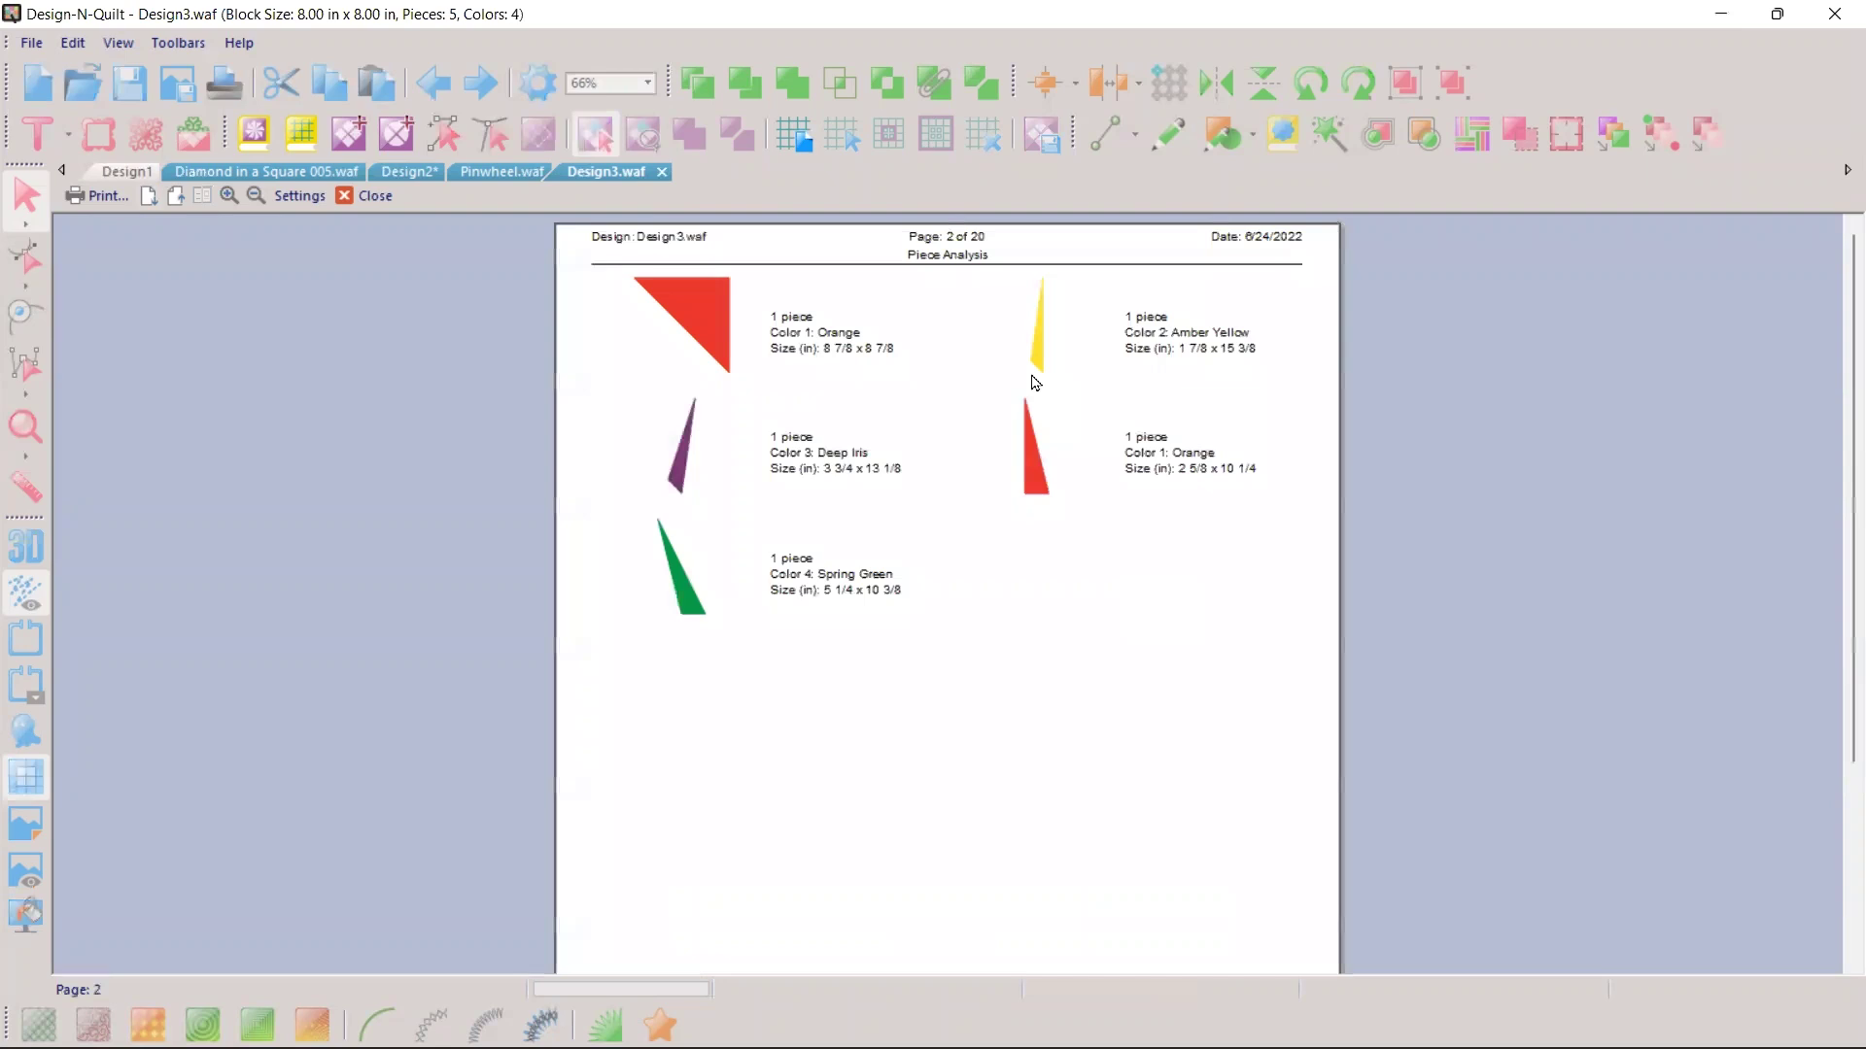
left_click(148, 202)
left_click(148, 202)
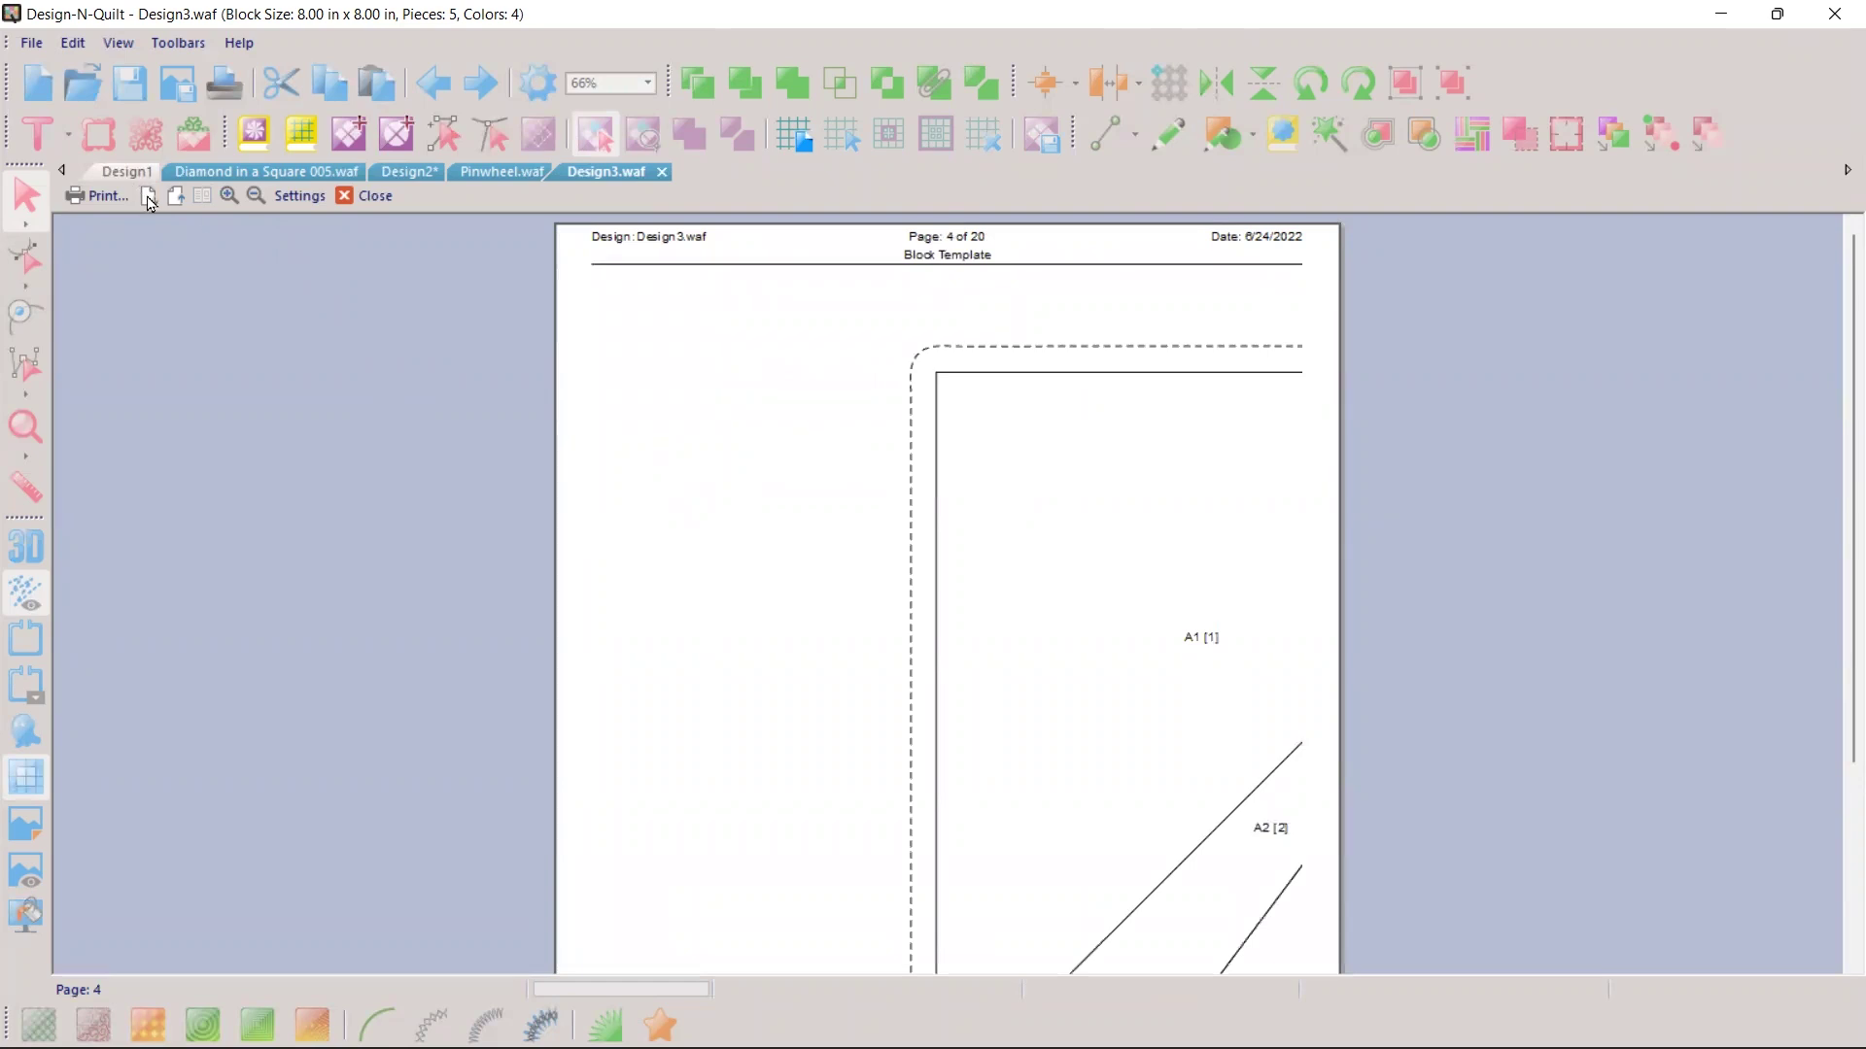
left_click(147, 201)
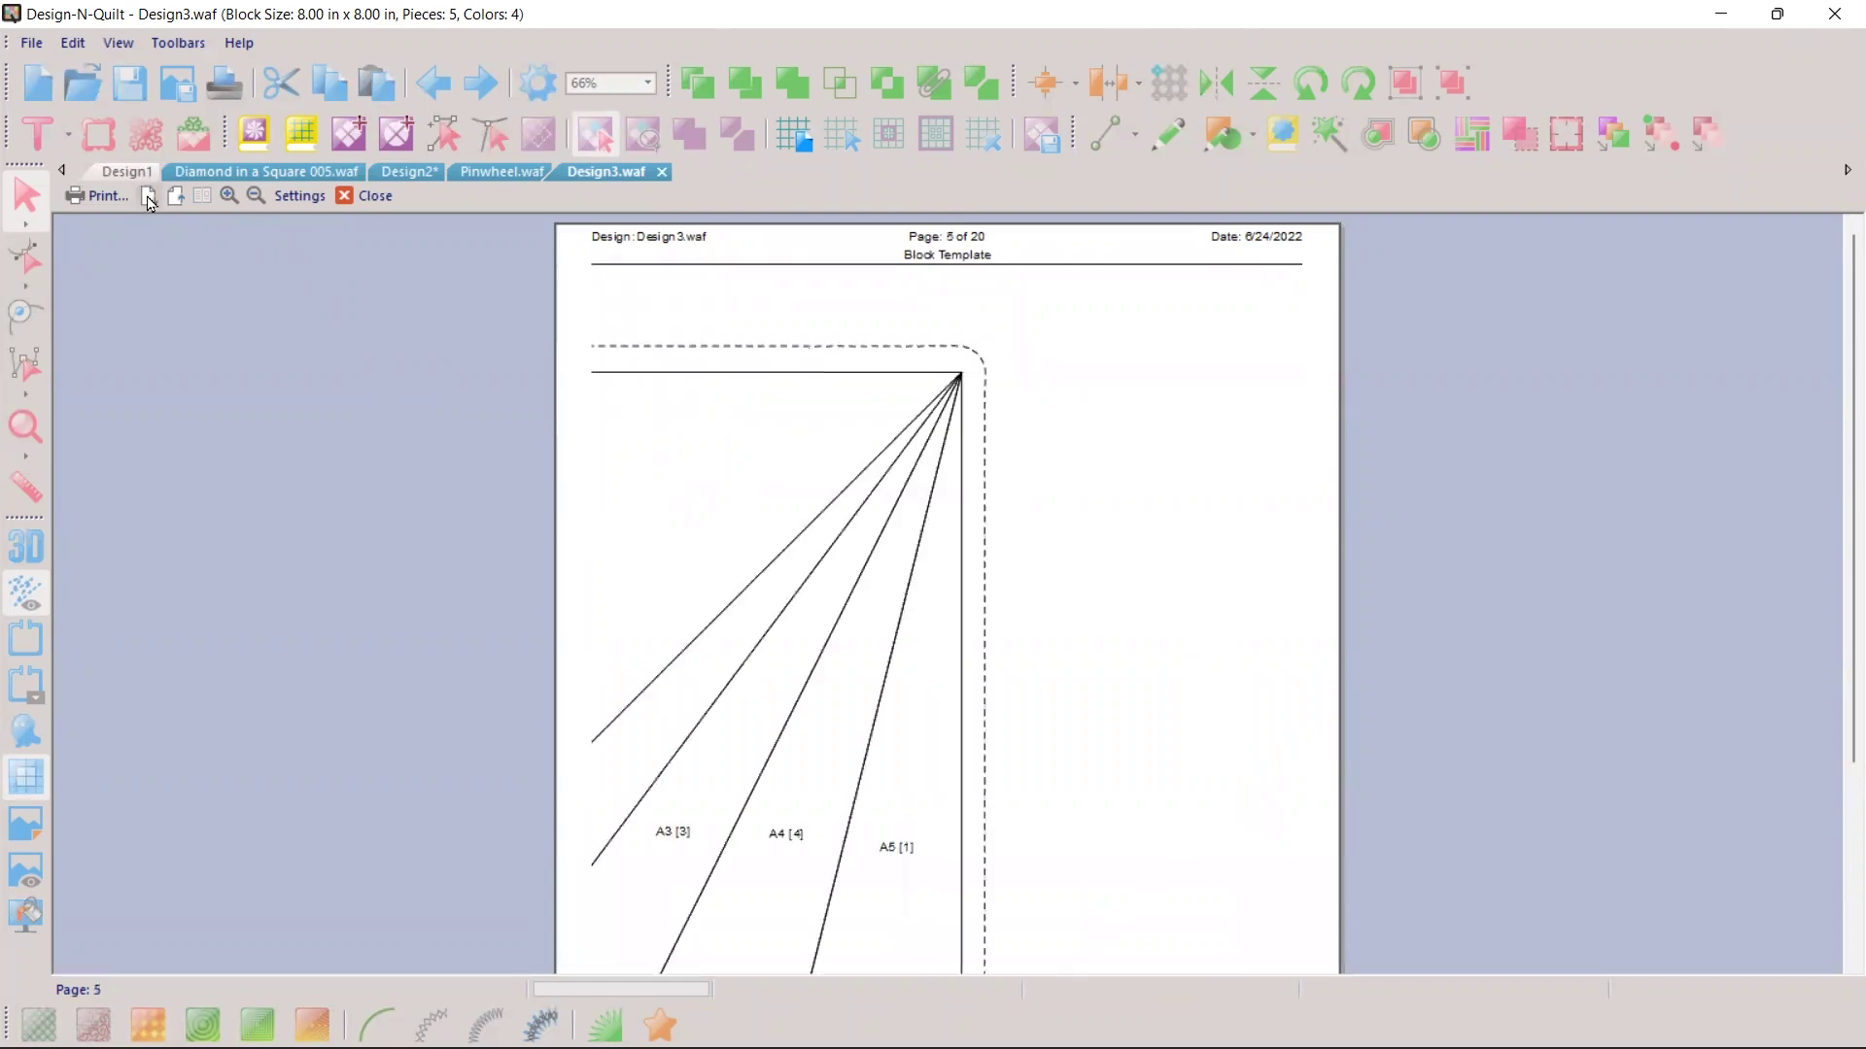
left_click(148, 202)
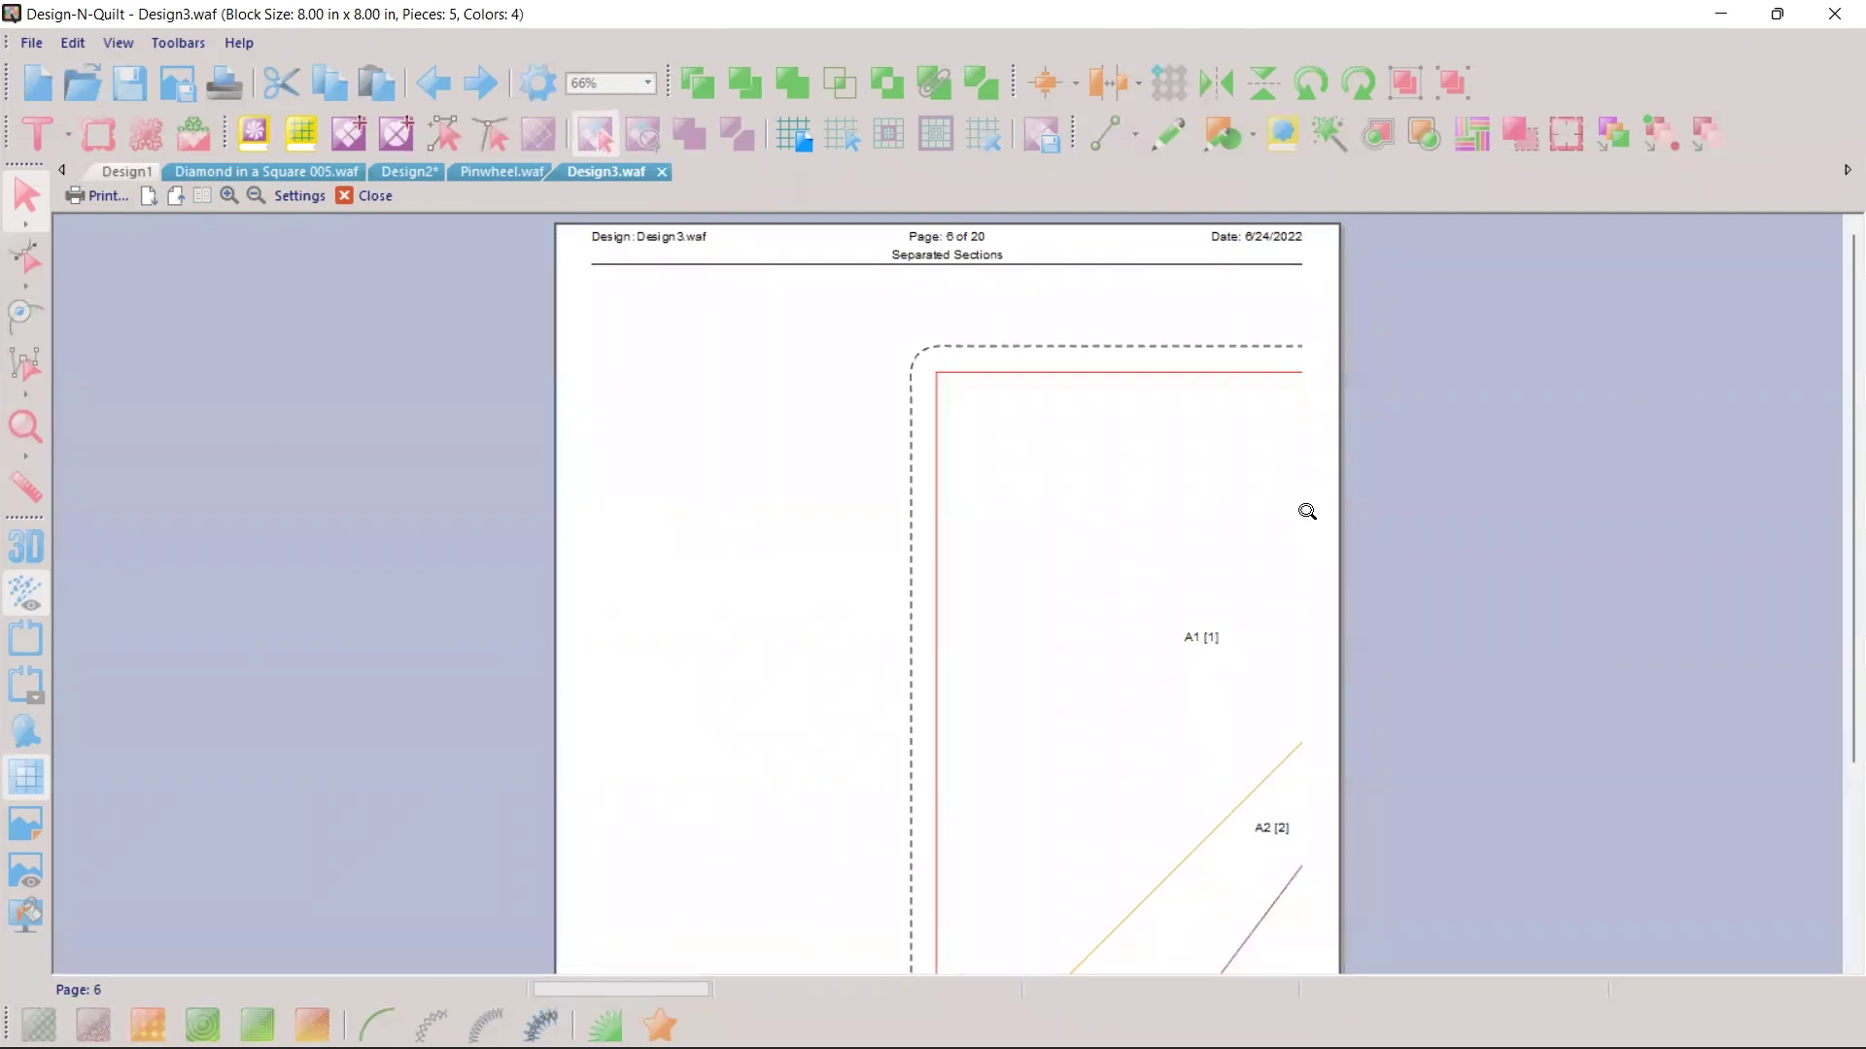
Step: Examine Design3's separated sections and piece template pages, leave the preview, and cancel the print dialog
scroll(1283, 570, "down", 3)
scroll(1282, 571, "up", 3)
left_click(148, 197)
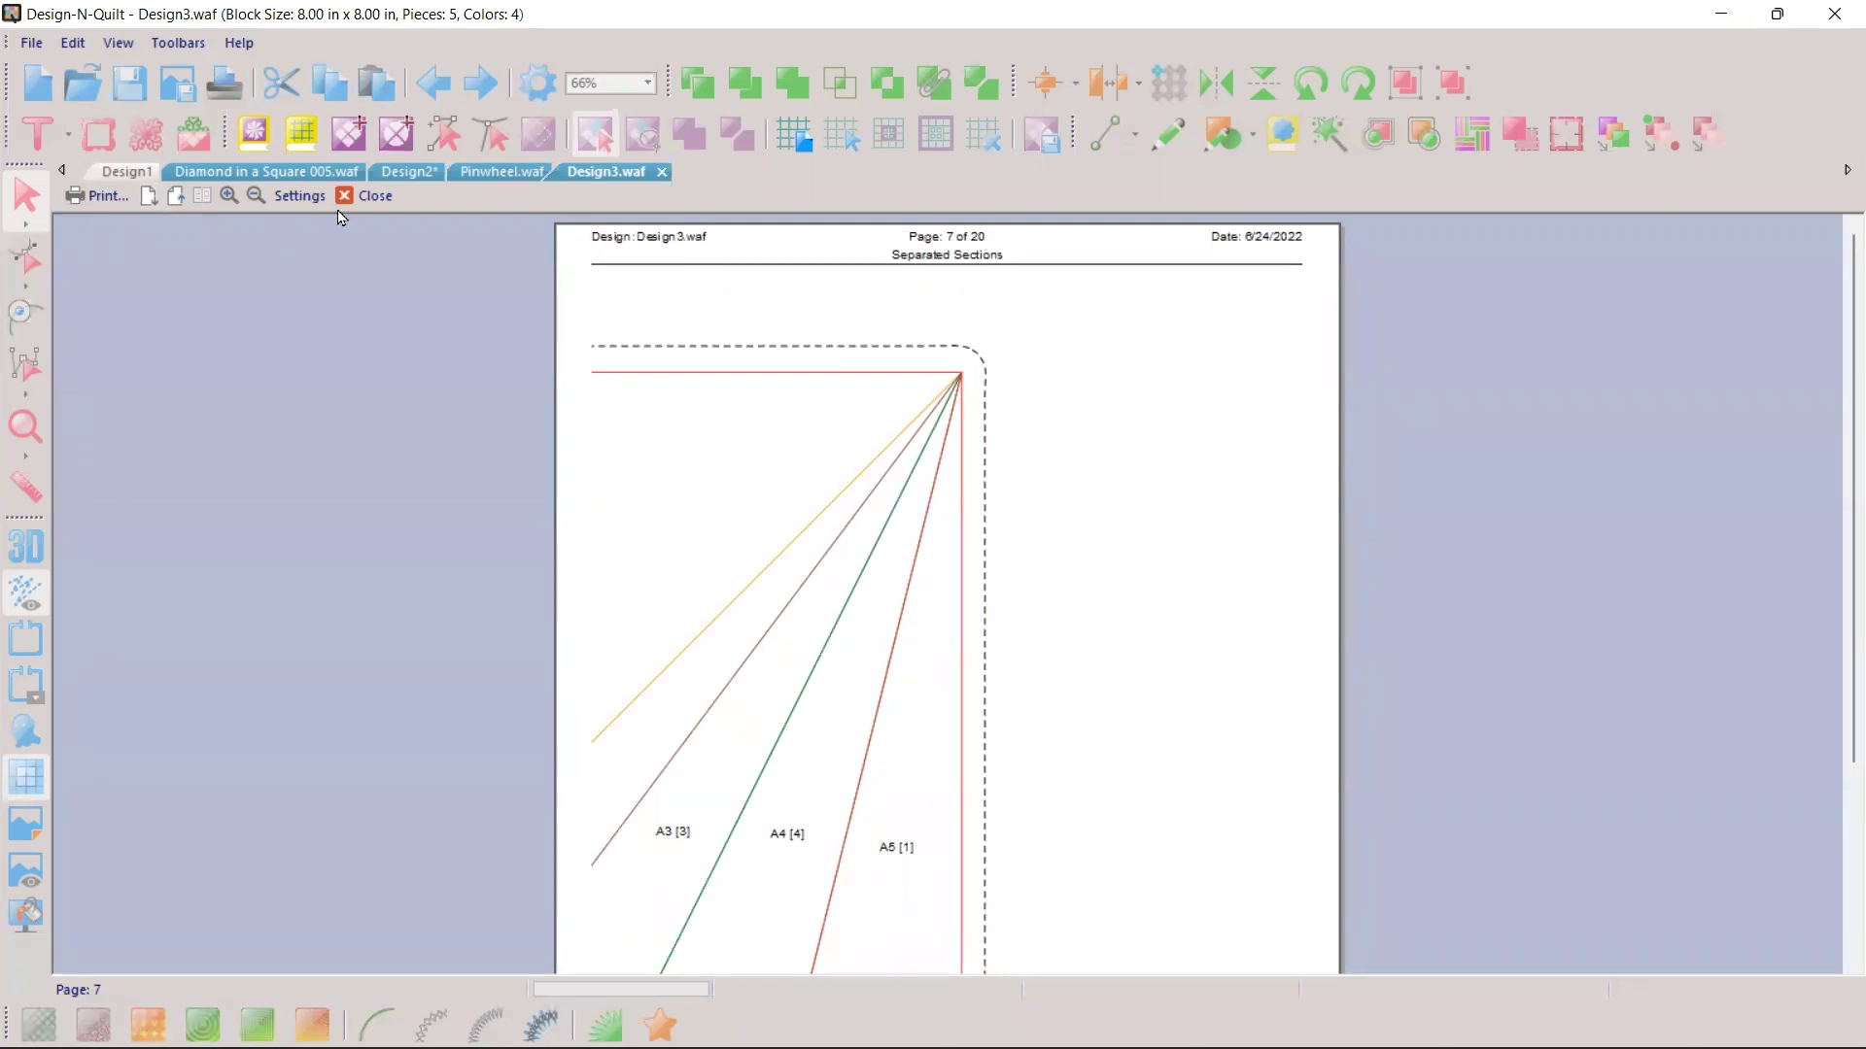
left_click(146, 199)
left_click(146, 199)
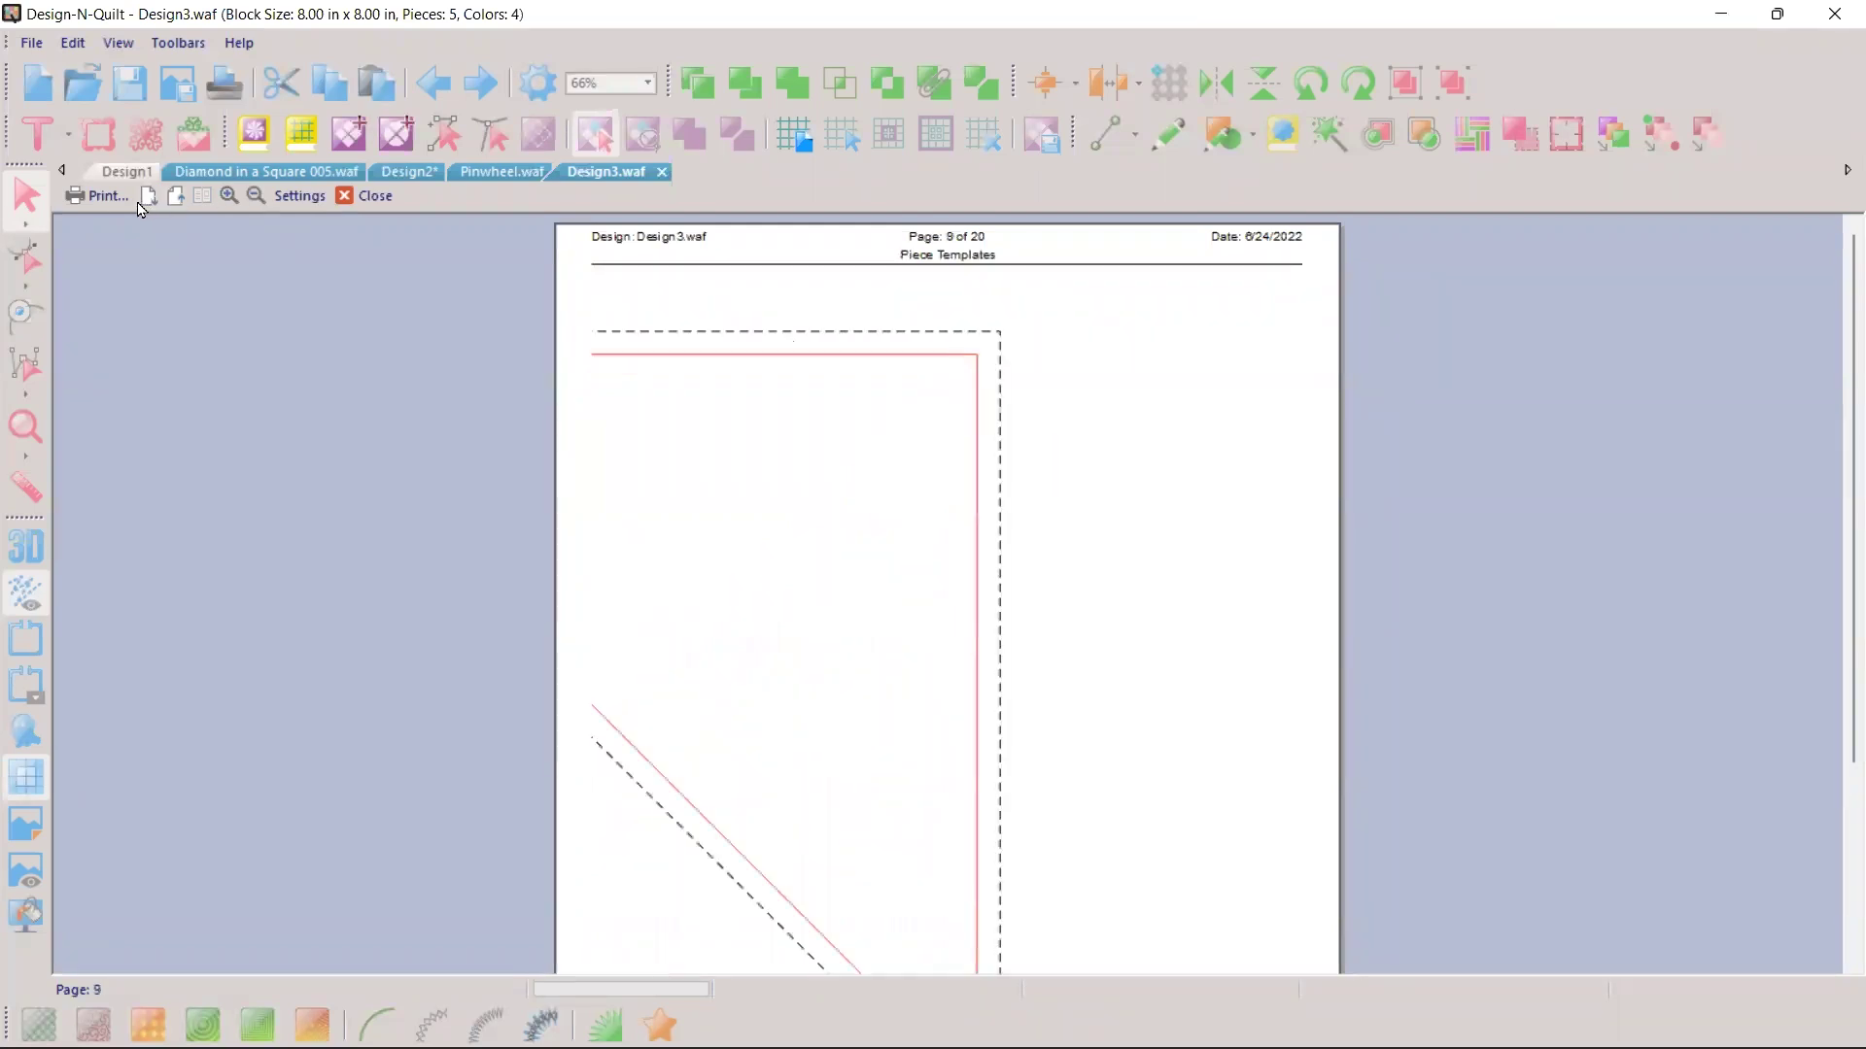
left_click(143, 202)
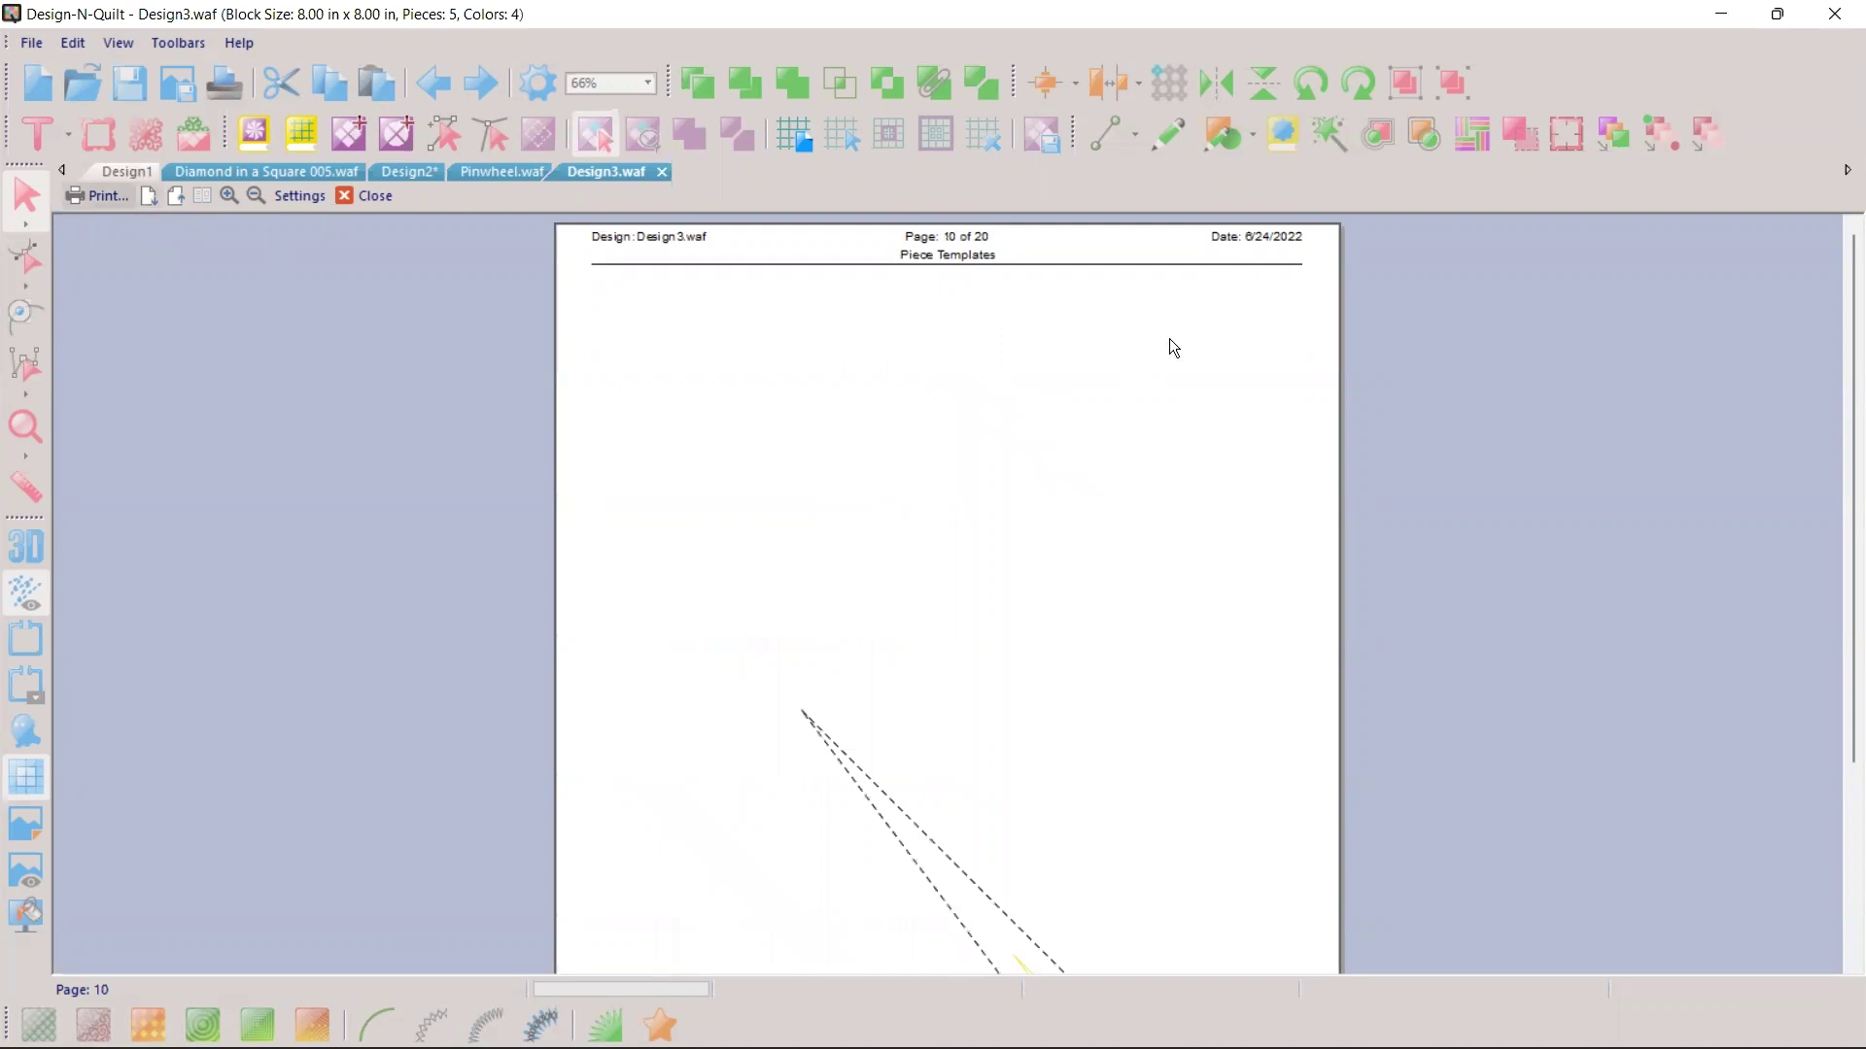
key("ctrl+p")
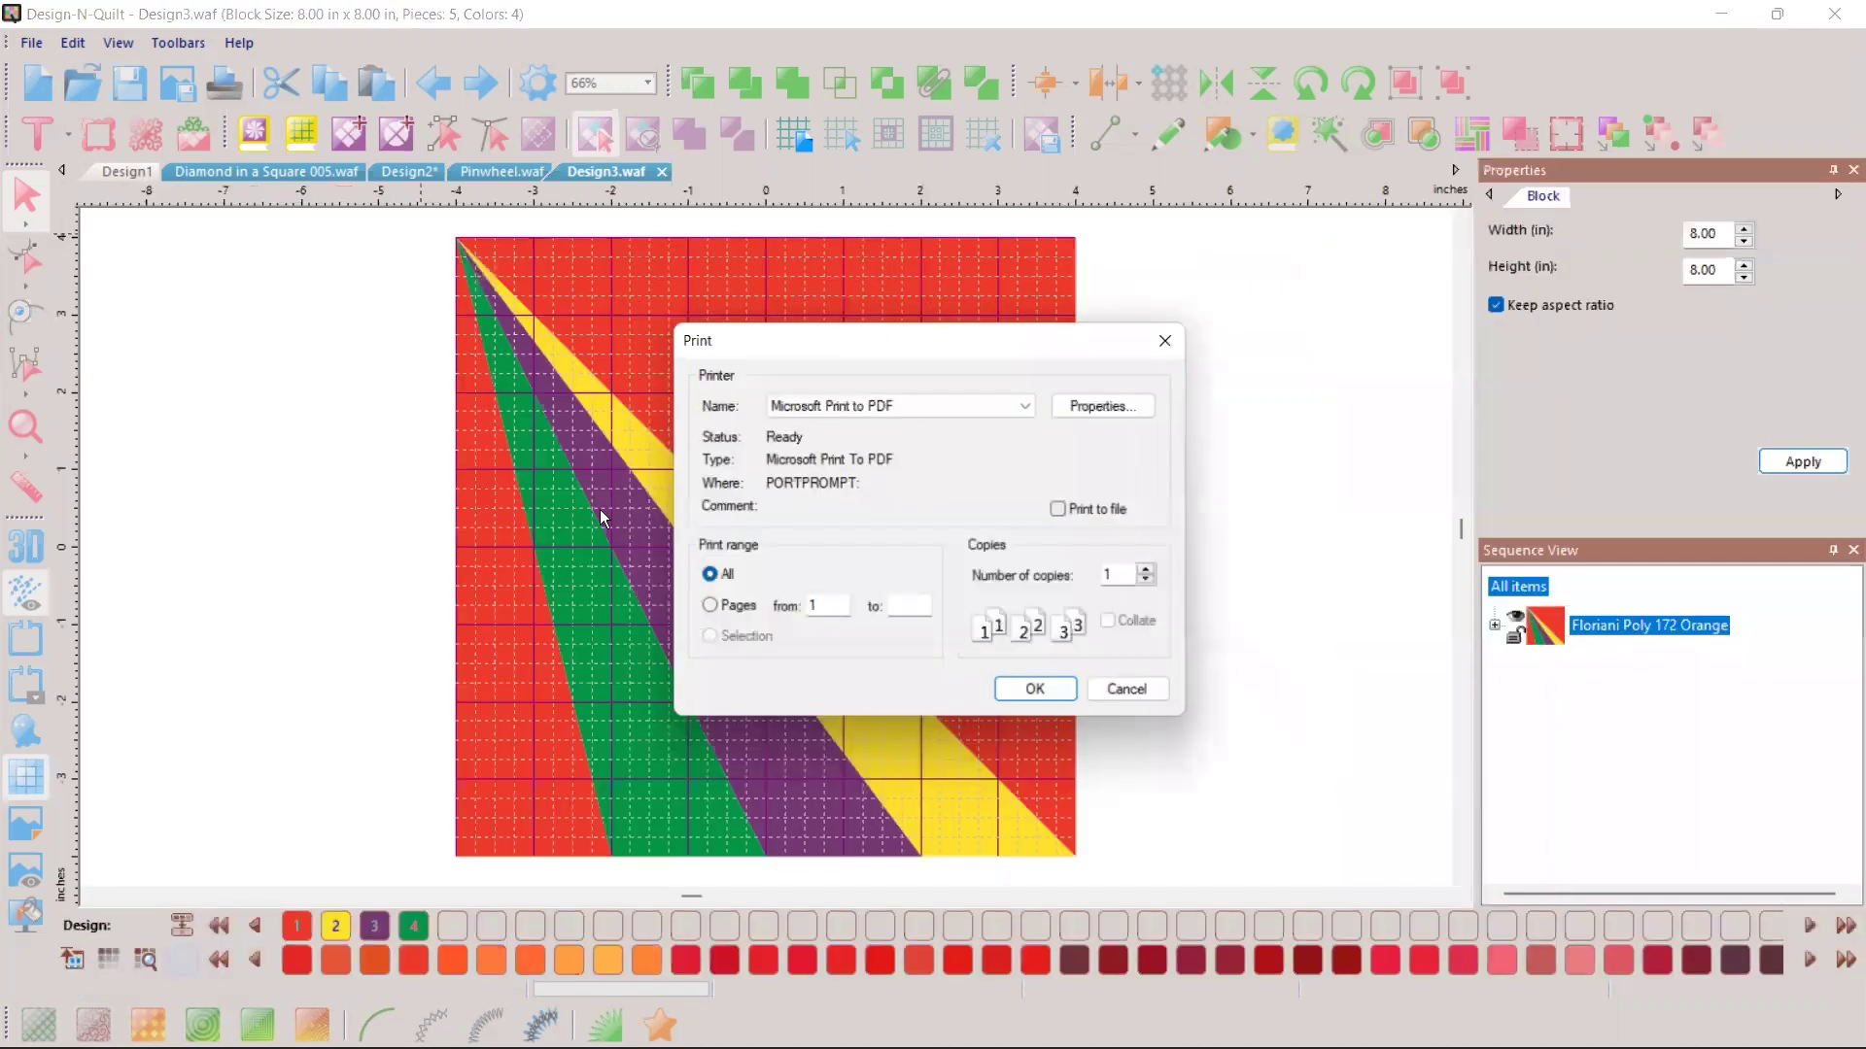
key("Escape")
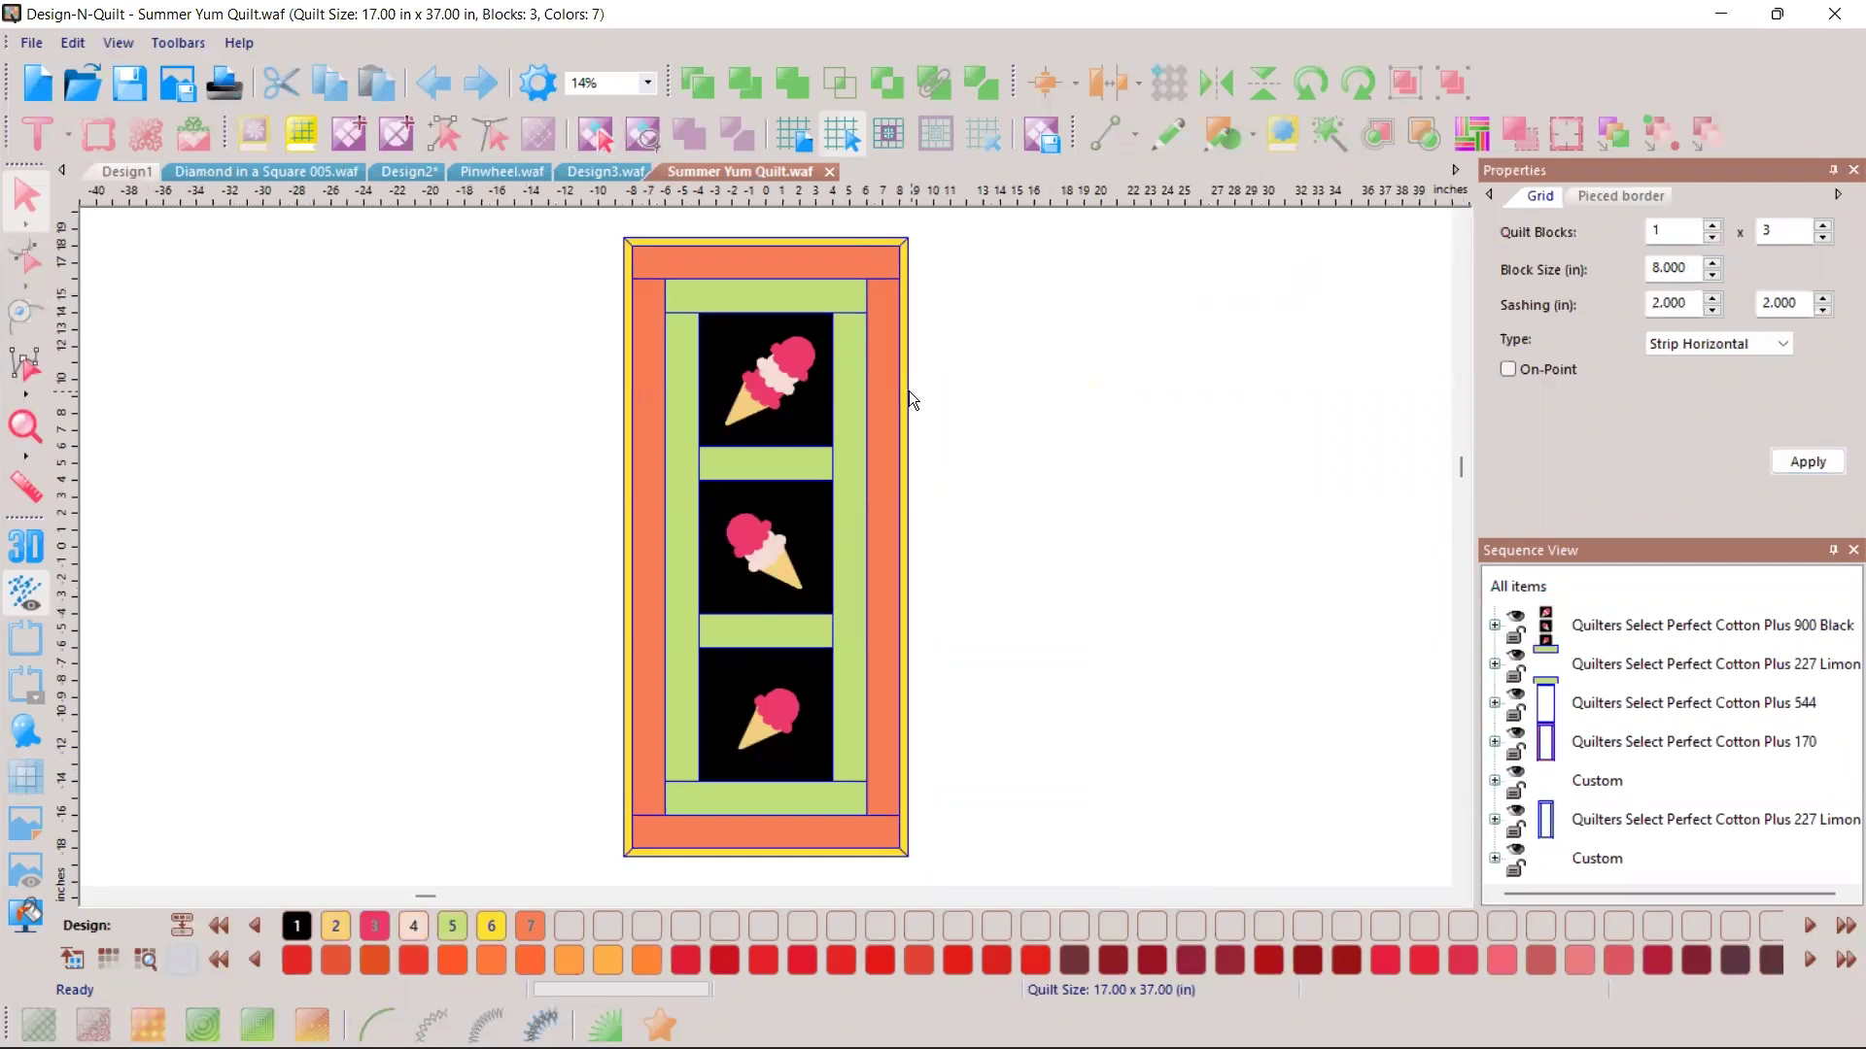
Step: Select the top ice cream block in the Summer Yum Quilt and open Pecking Order from the library's My Quilts folder
left_click(818, 404)
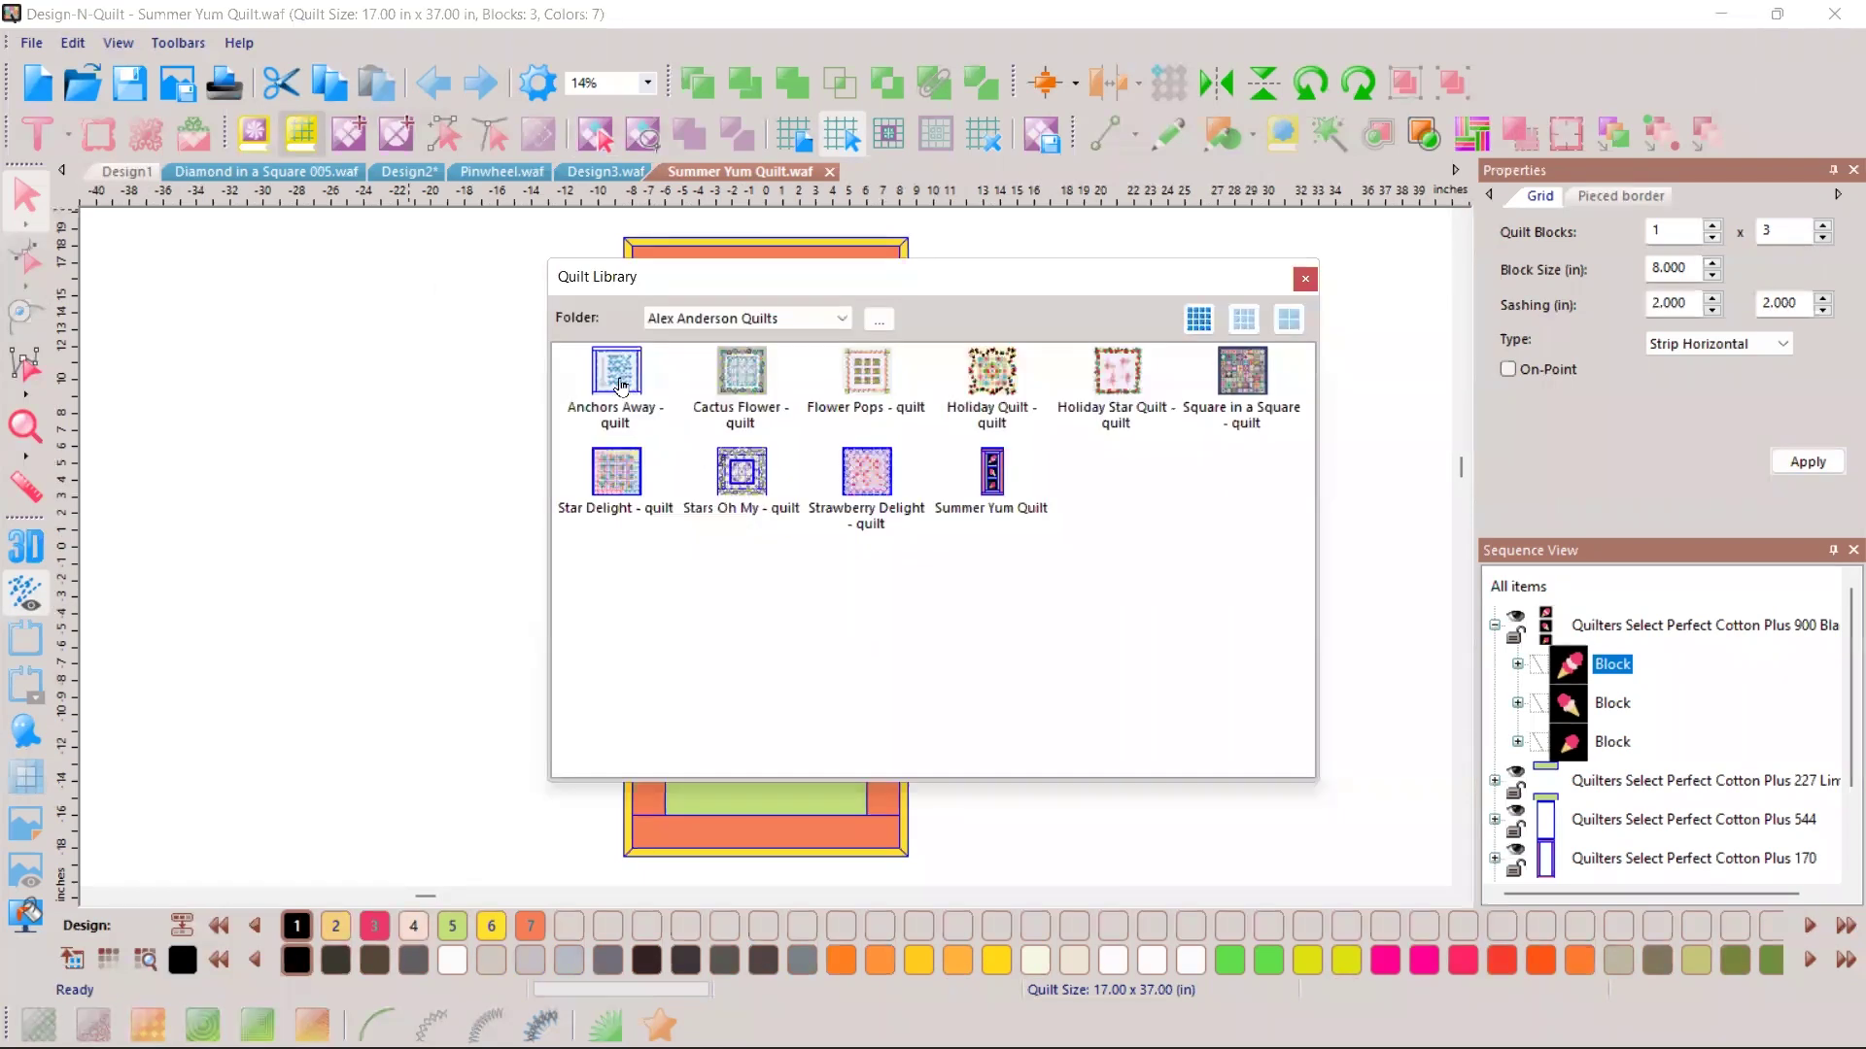
scroll(623, 384, "down", 1)
left_click(623, 384)
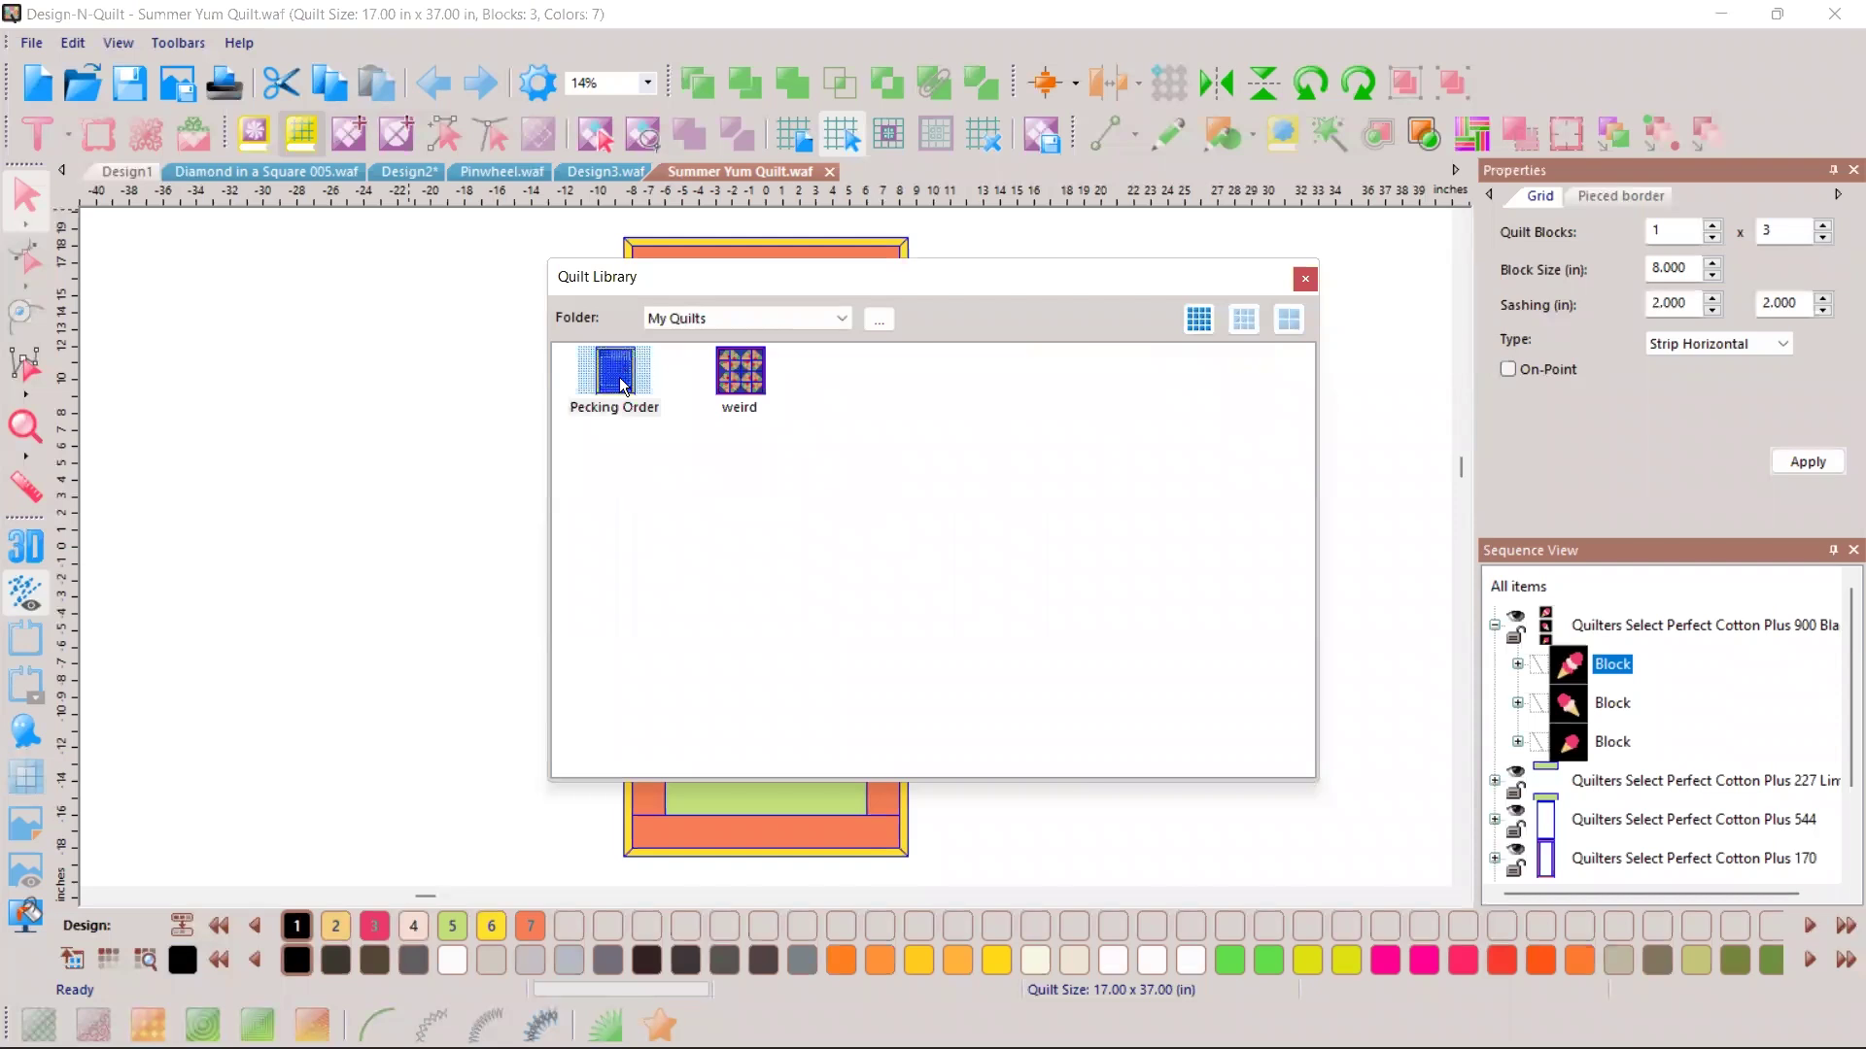
double_click(624, 385)
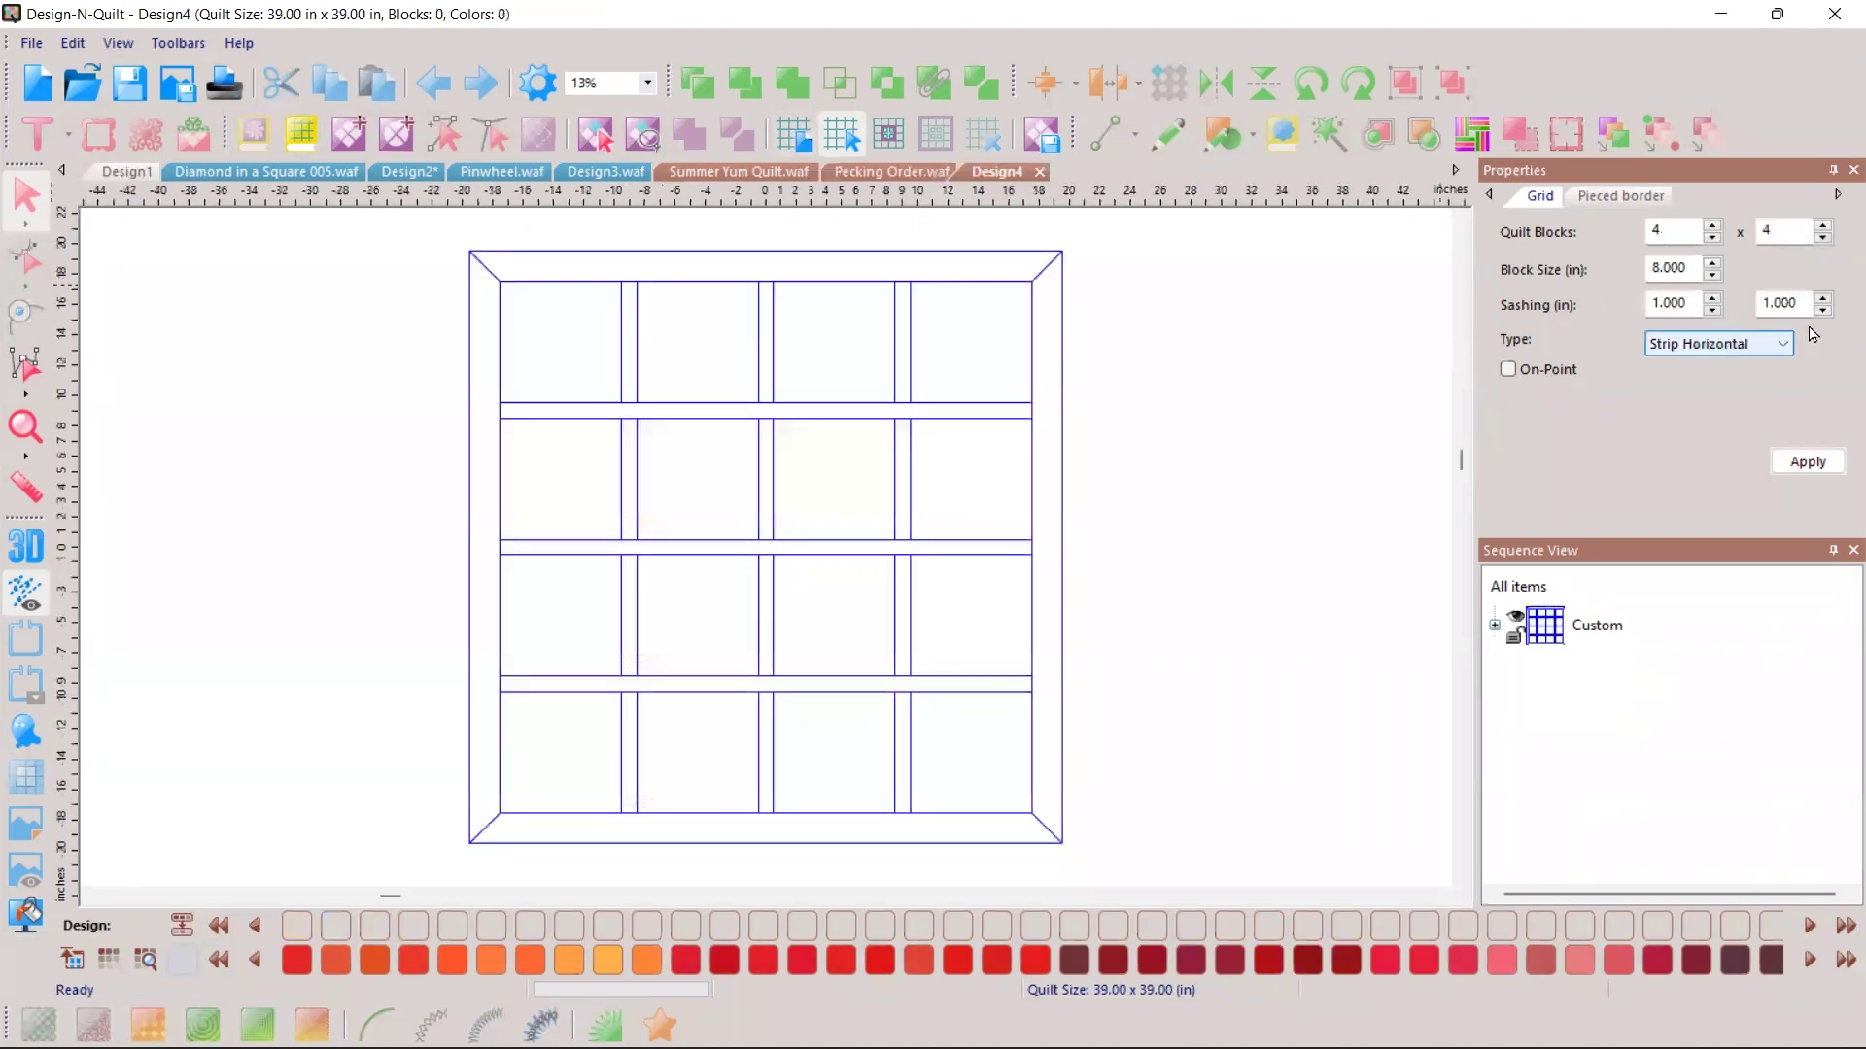
Step: Set the Design4 quilt layout to 8 x 8 blocks with a 5.000 in block size and 0.000 in sashing
left_click(1811, 465)
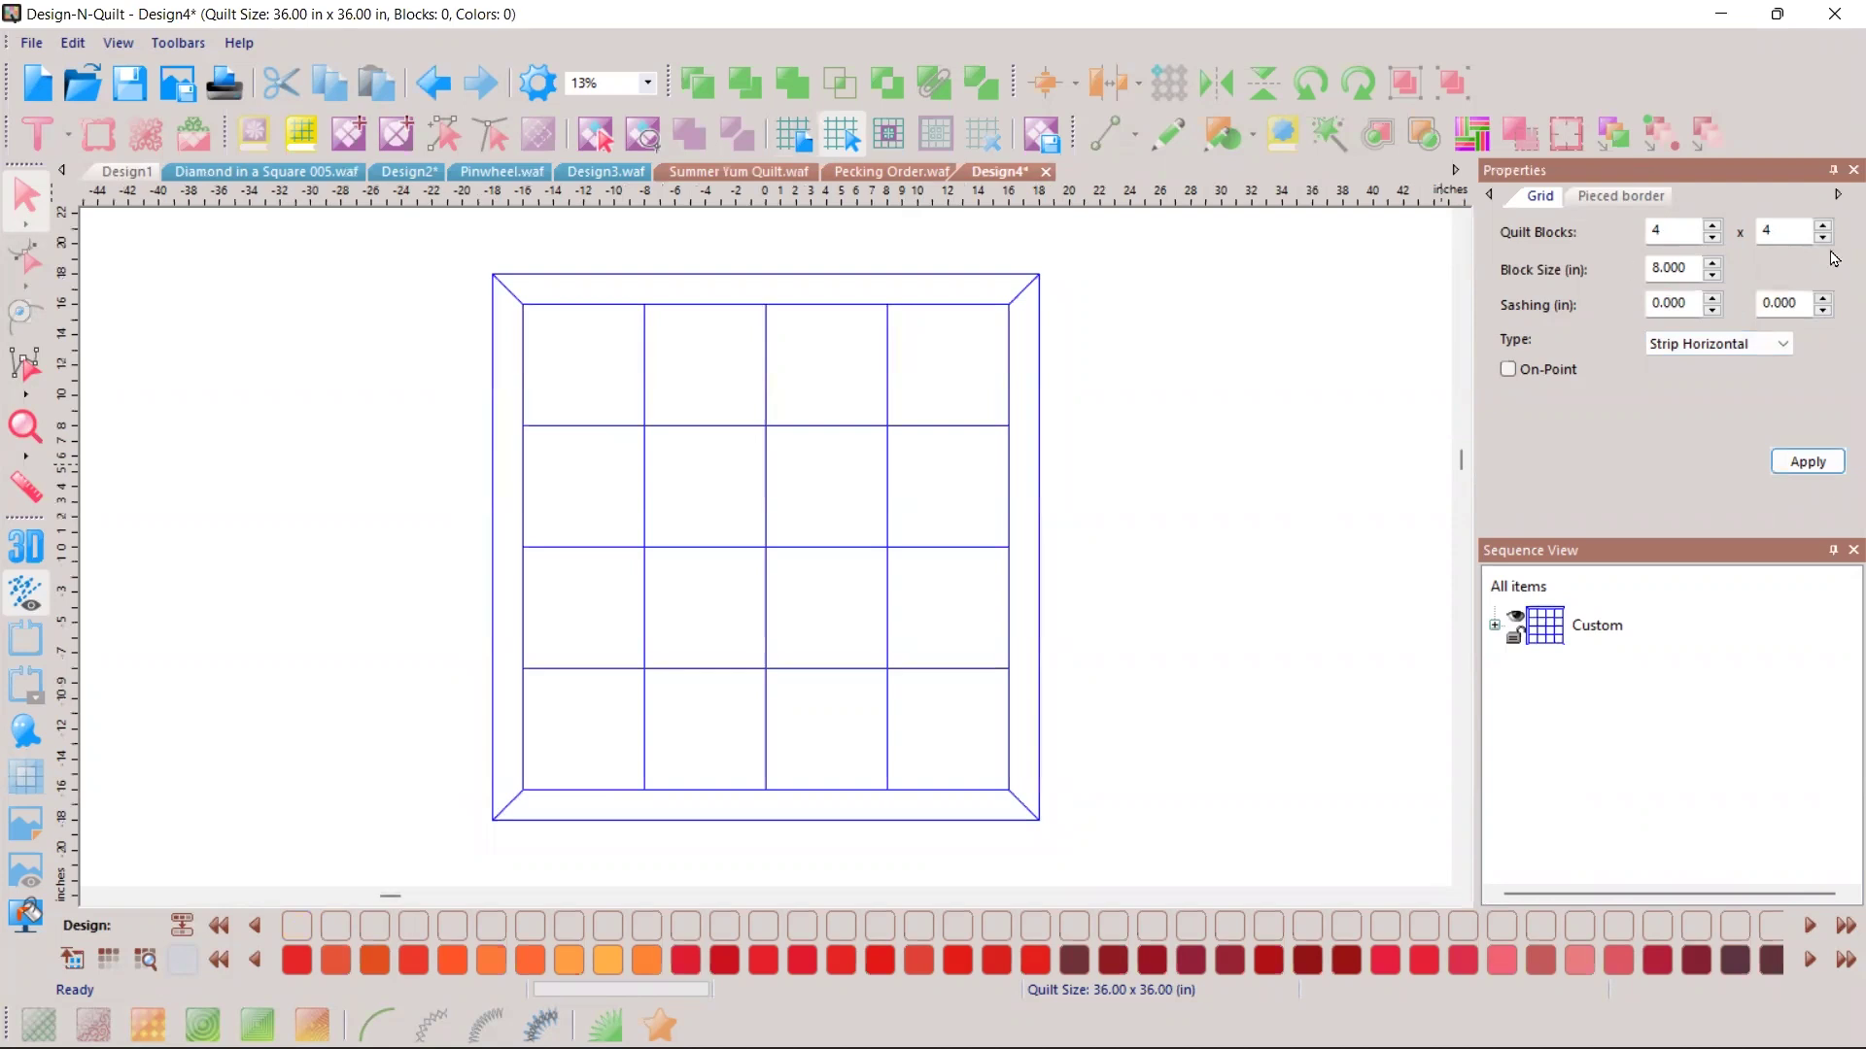
left_click(1715, 281)
left_click(1715, 280)
left_click(1715, 281)
left_click(1825, 234)
key("Return")
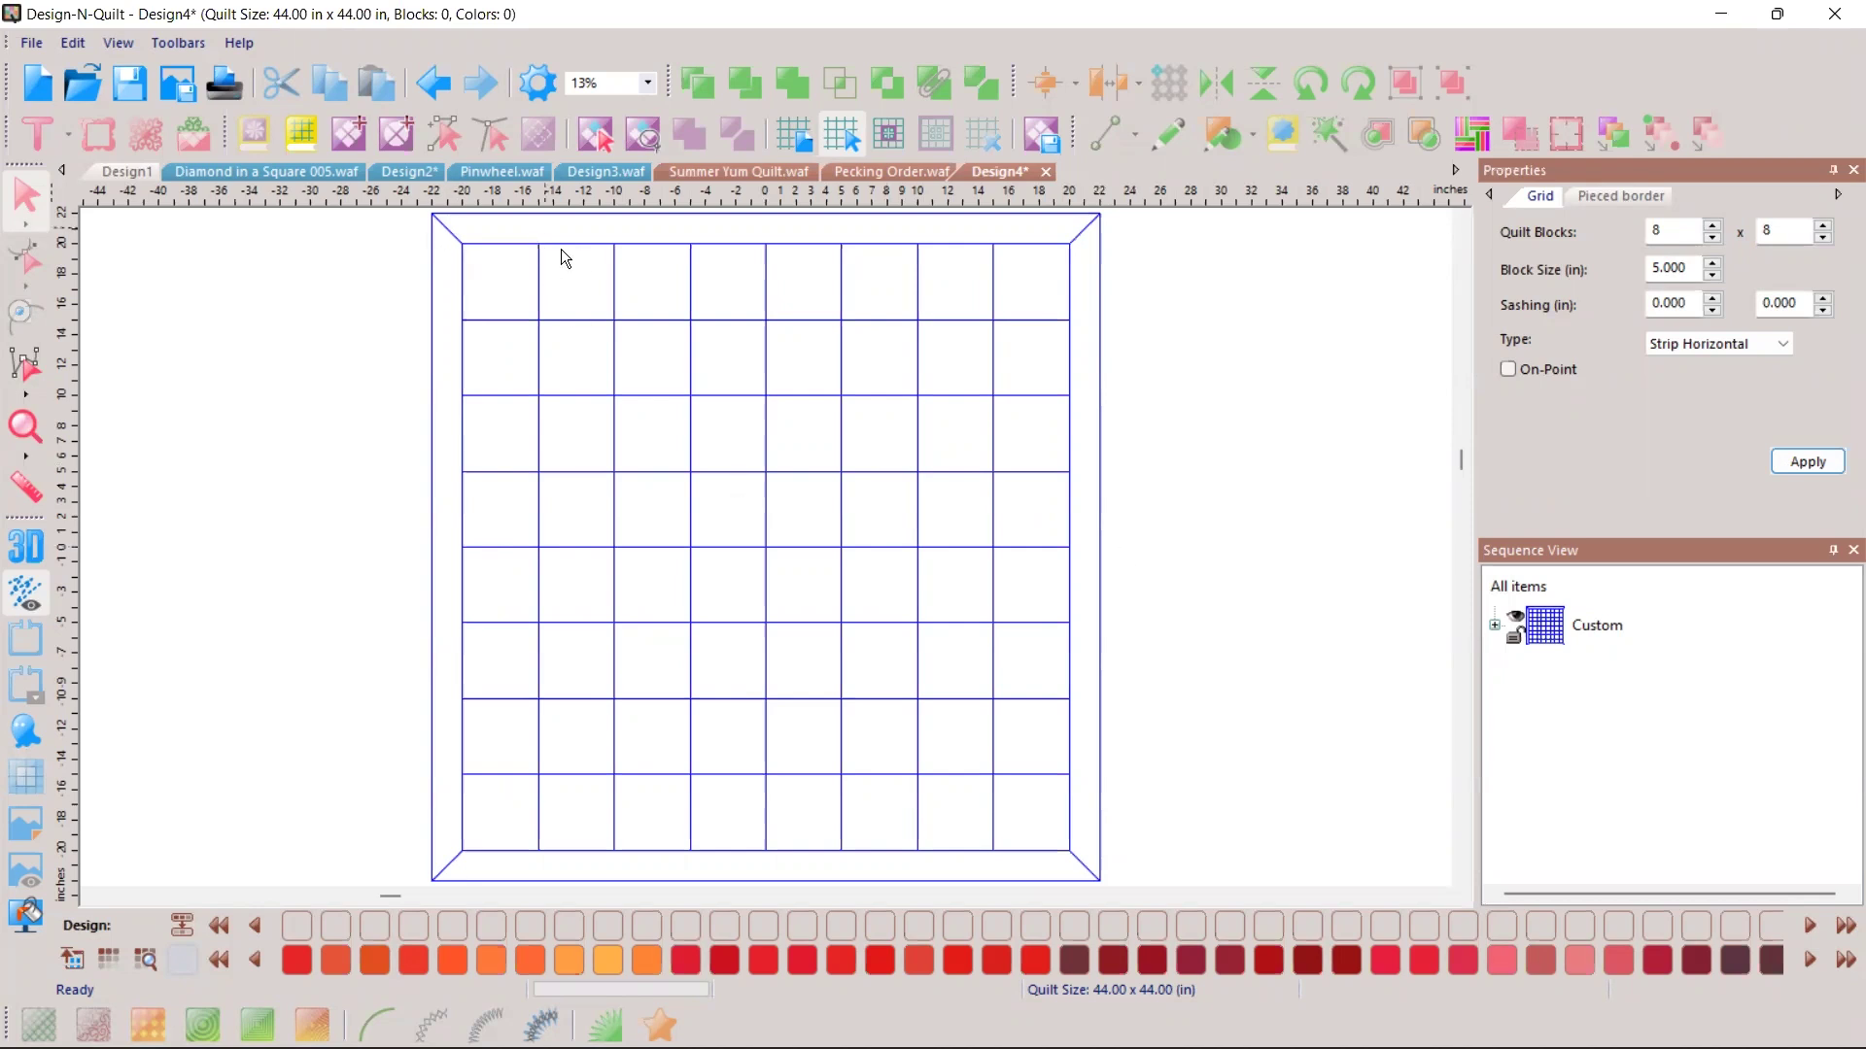
Step: Select all the empty blocks in the quilt and fill them with the Design3 block from the My Blocks folder
left_click(509, 290)
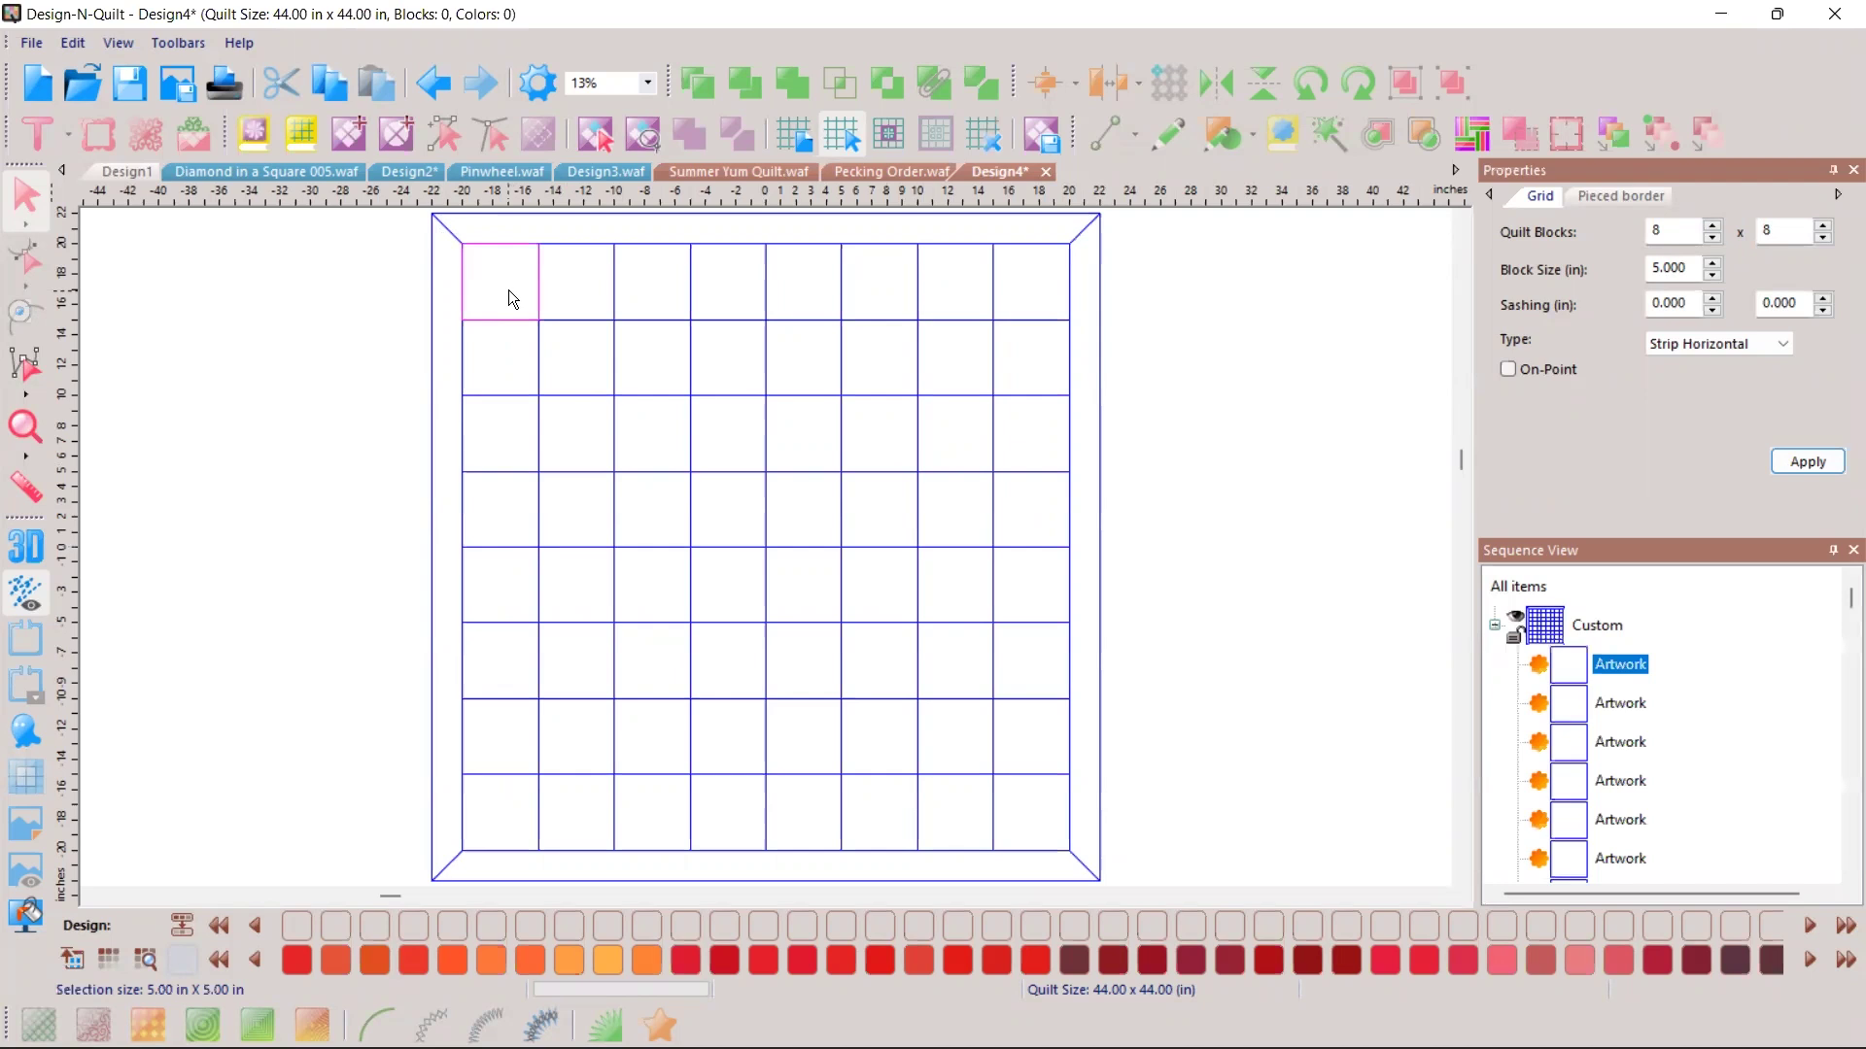
right_click(510, 292)
mouse_move(661, 595)
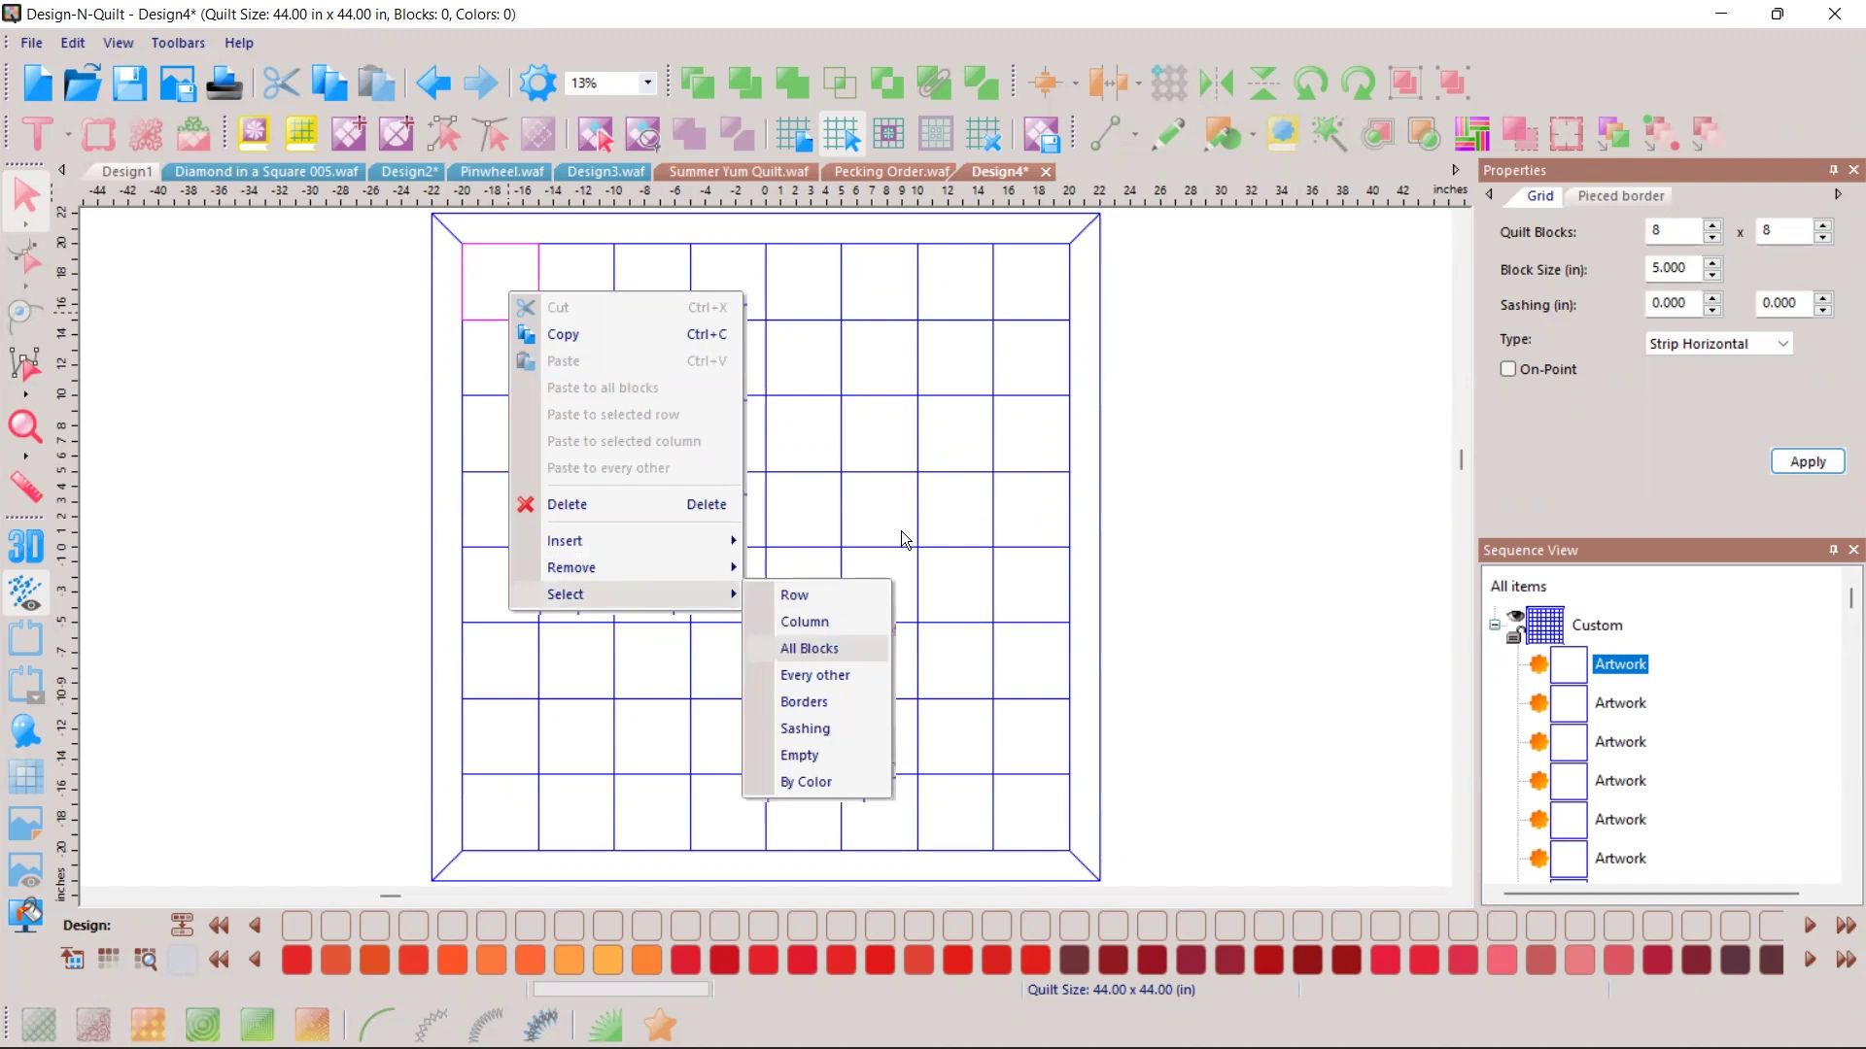
left_click(810, 648)
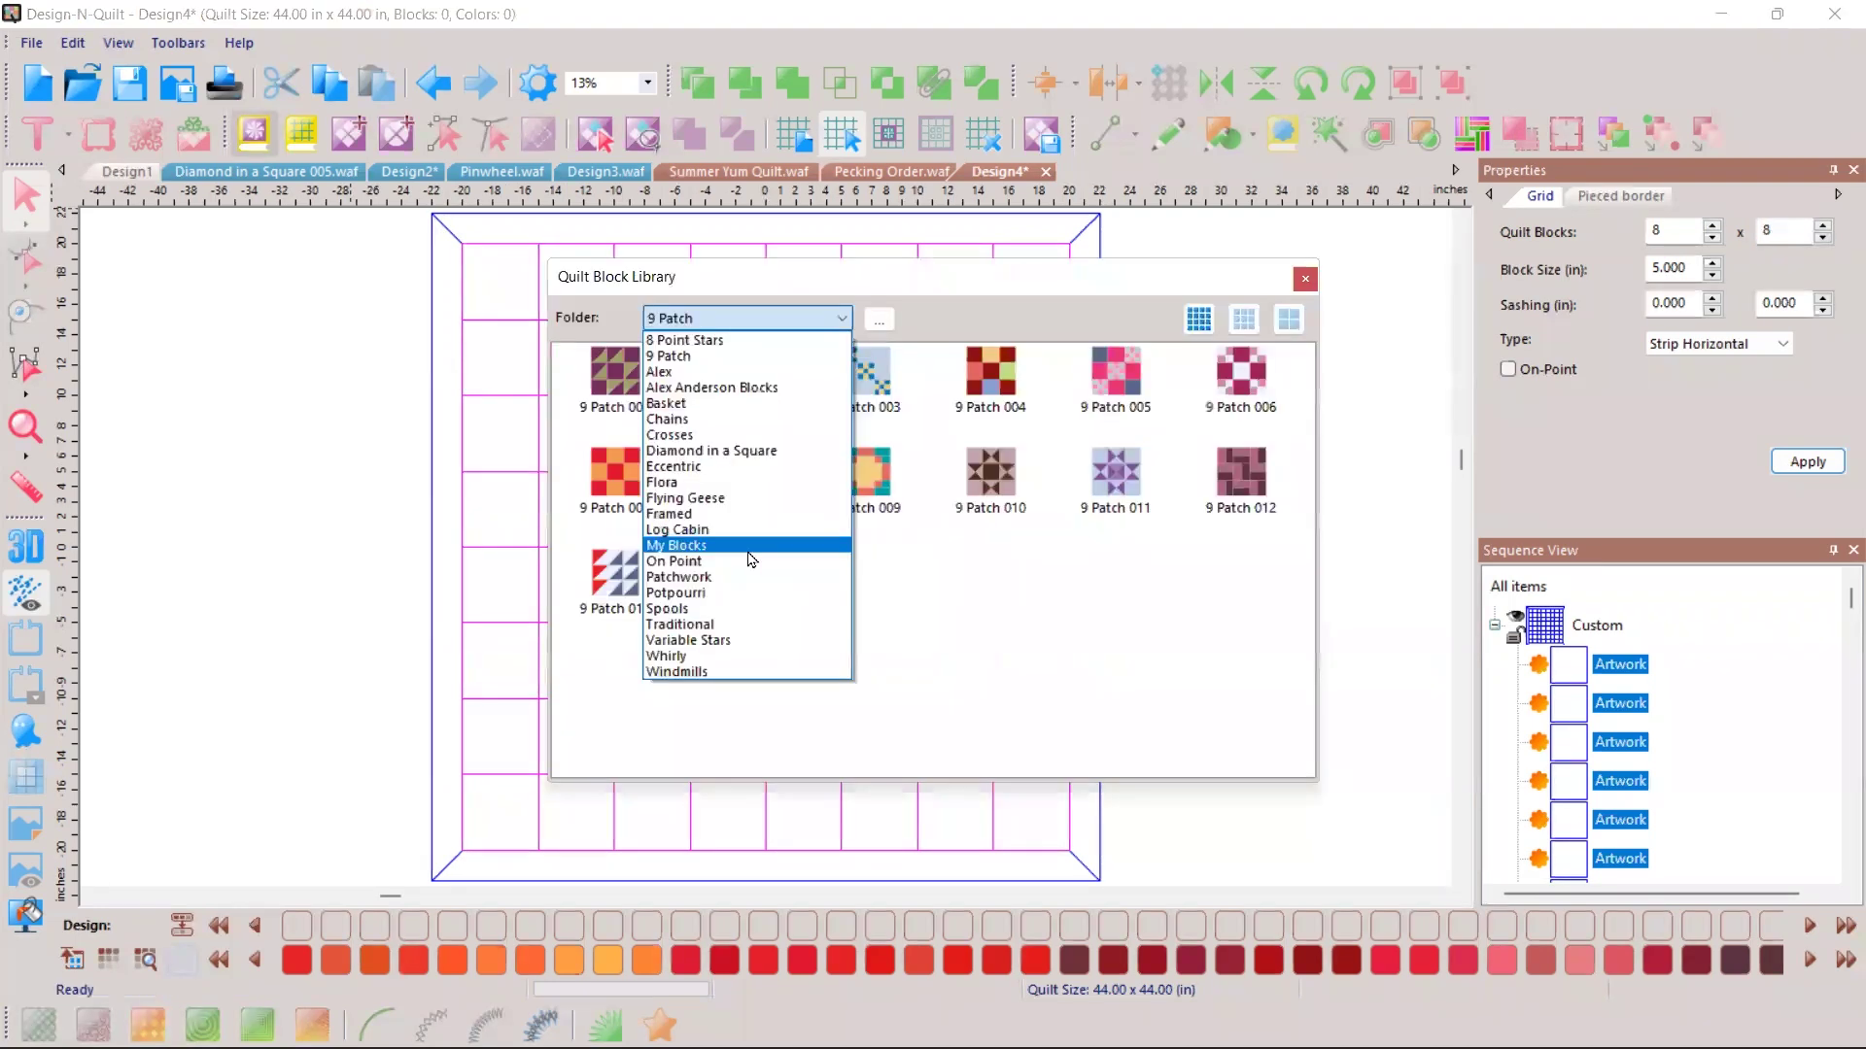
left_click(998, 397)
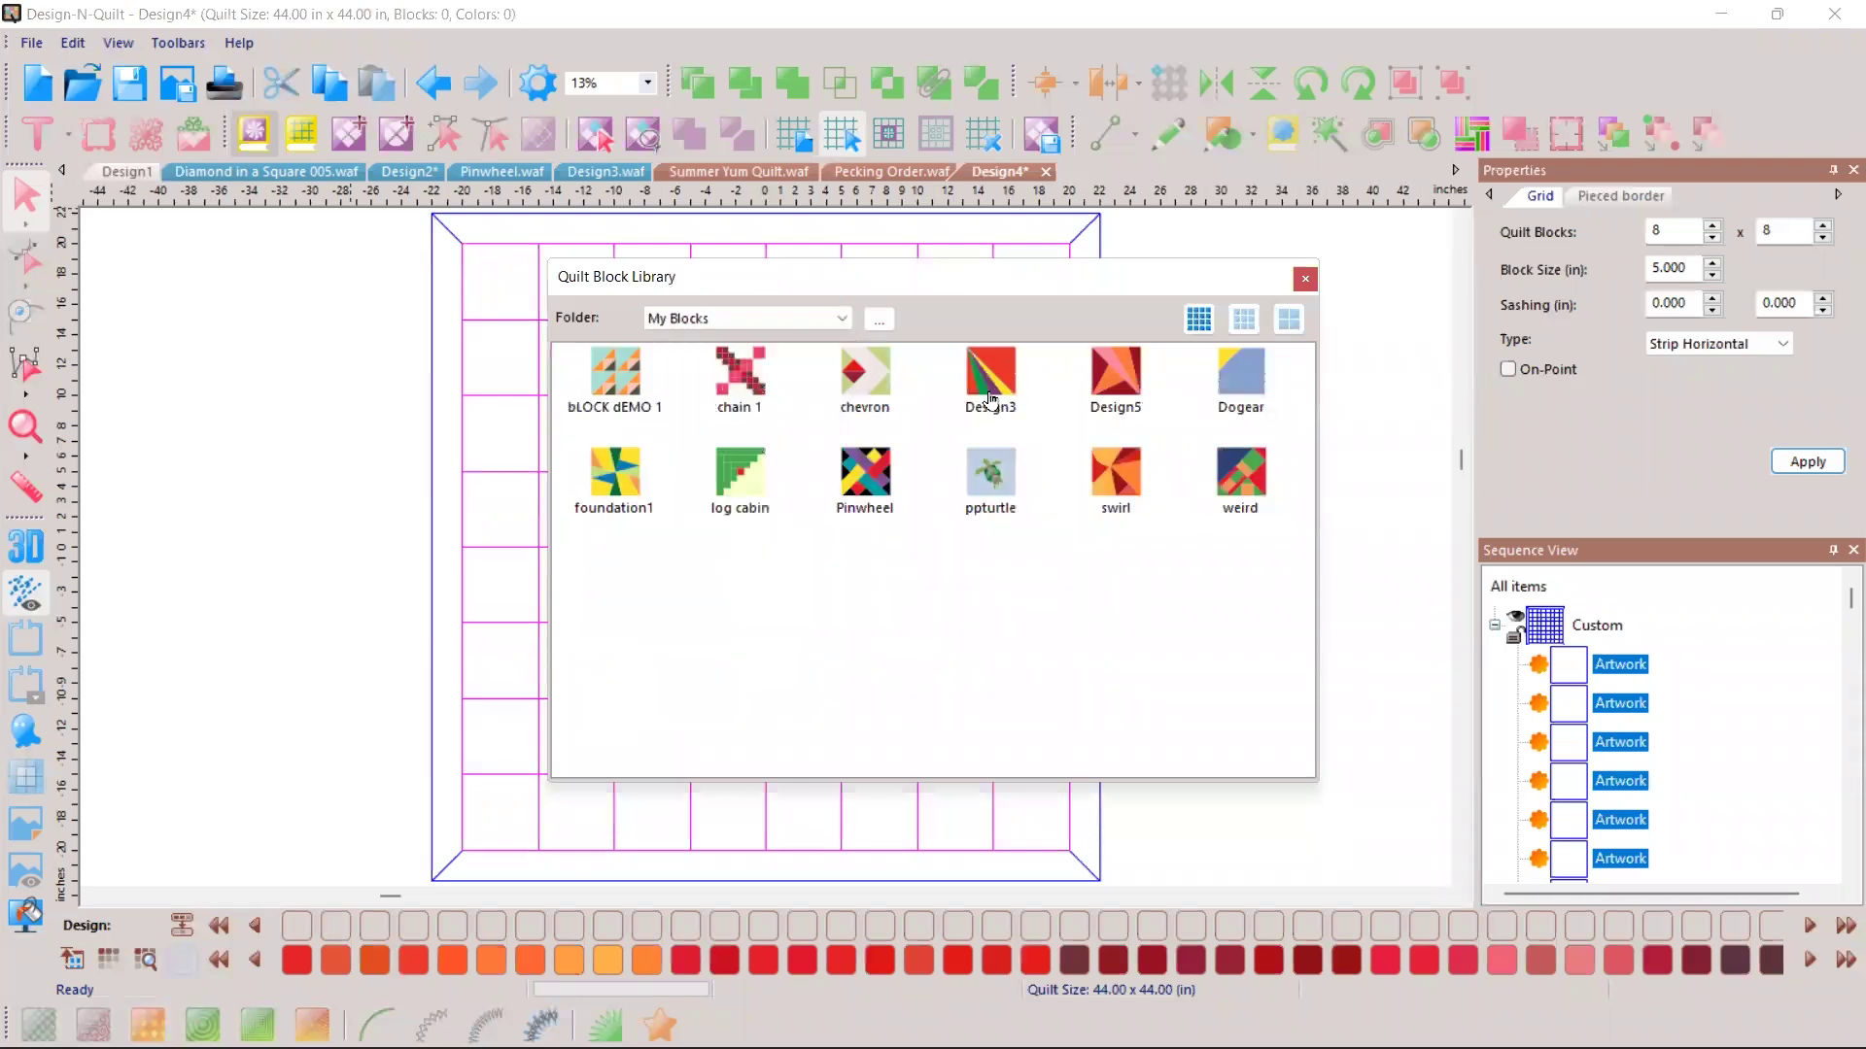
left_click(983, 386)
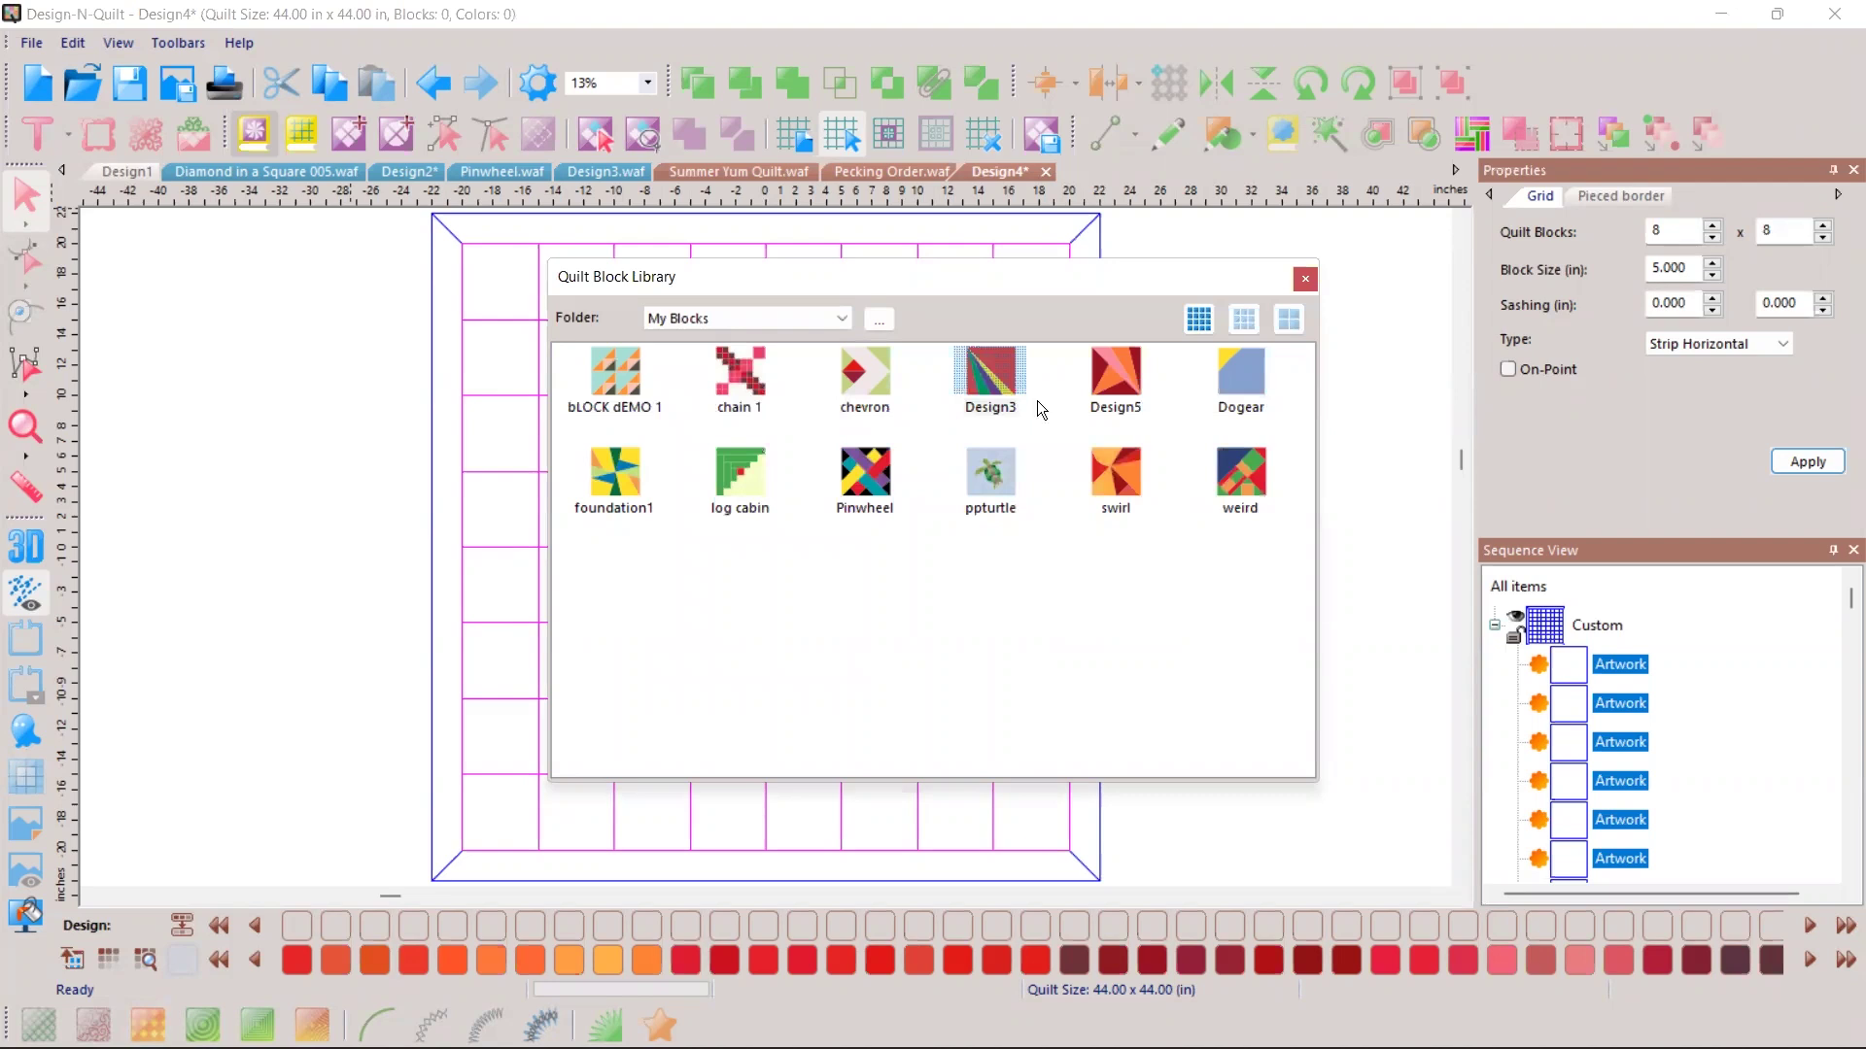
key("Return")
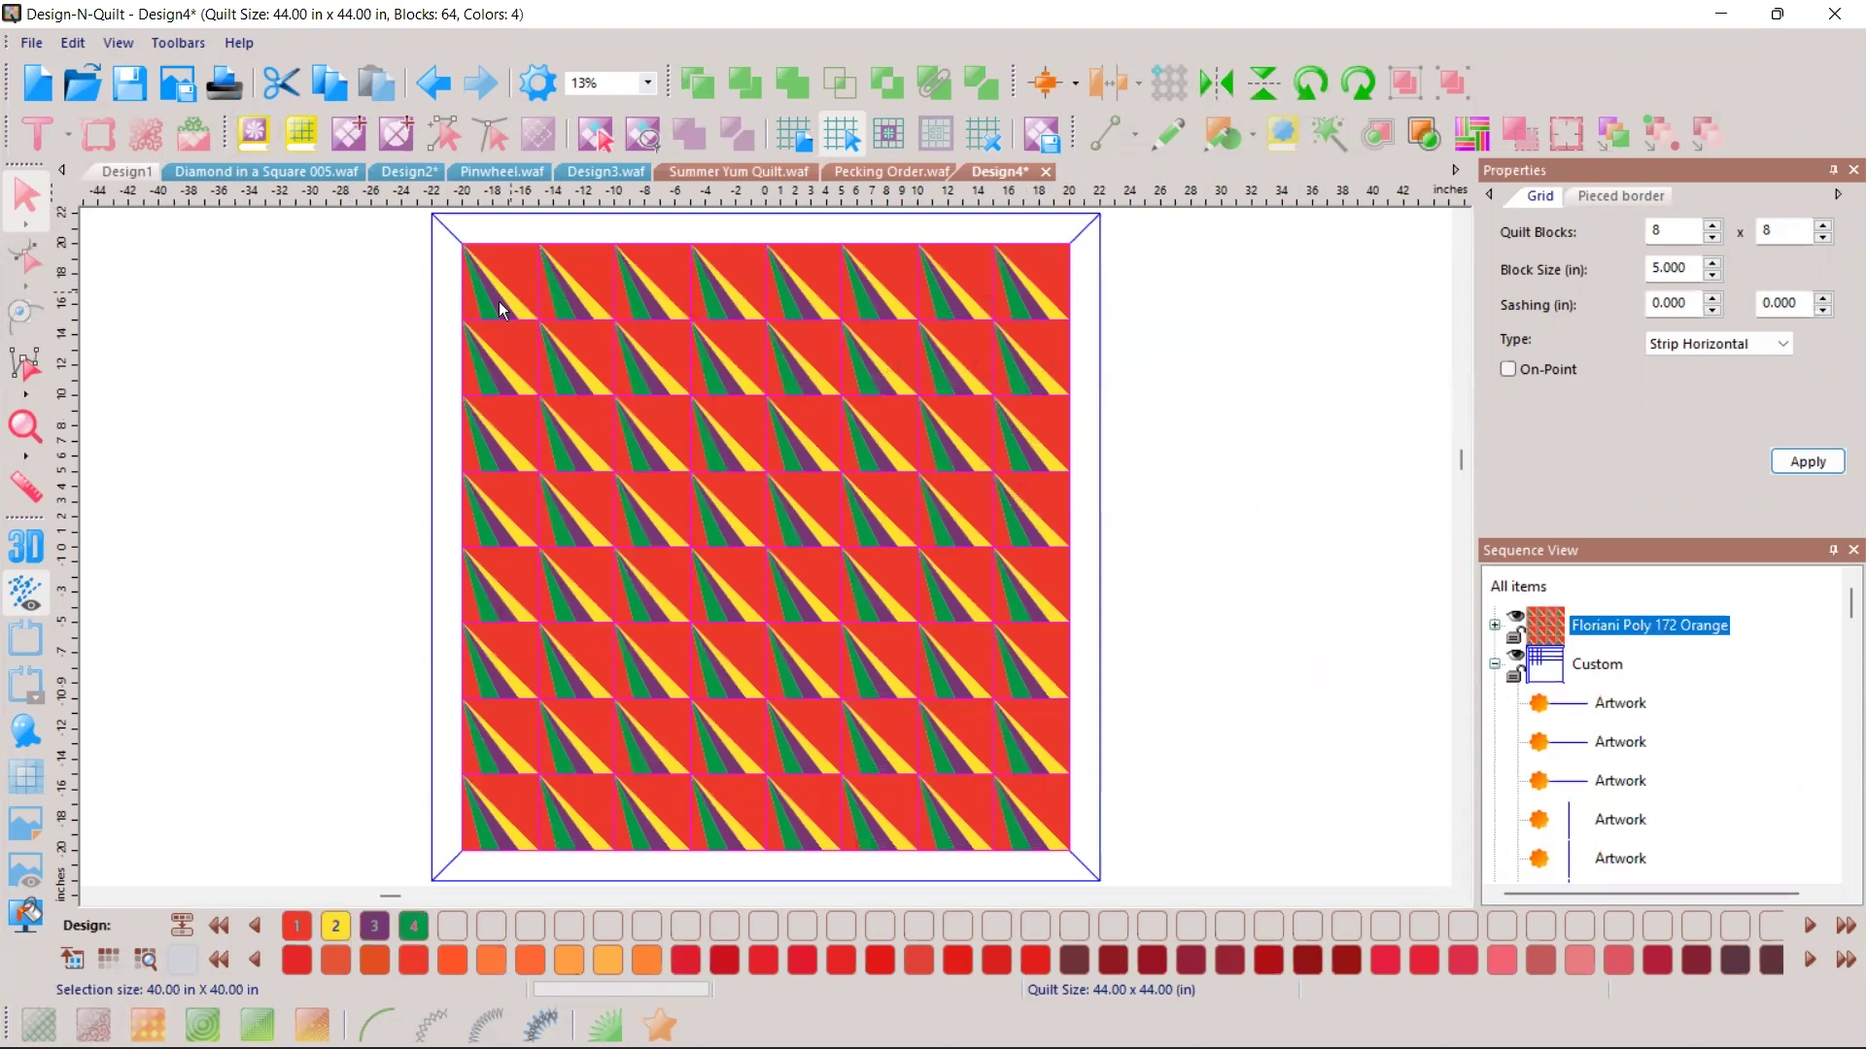
Step: Select every other block in the quilt and rotate the selected blocks left
key("Escape")
right_click(615, 589)
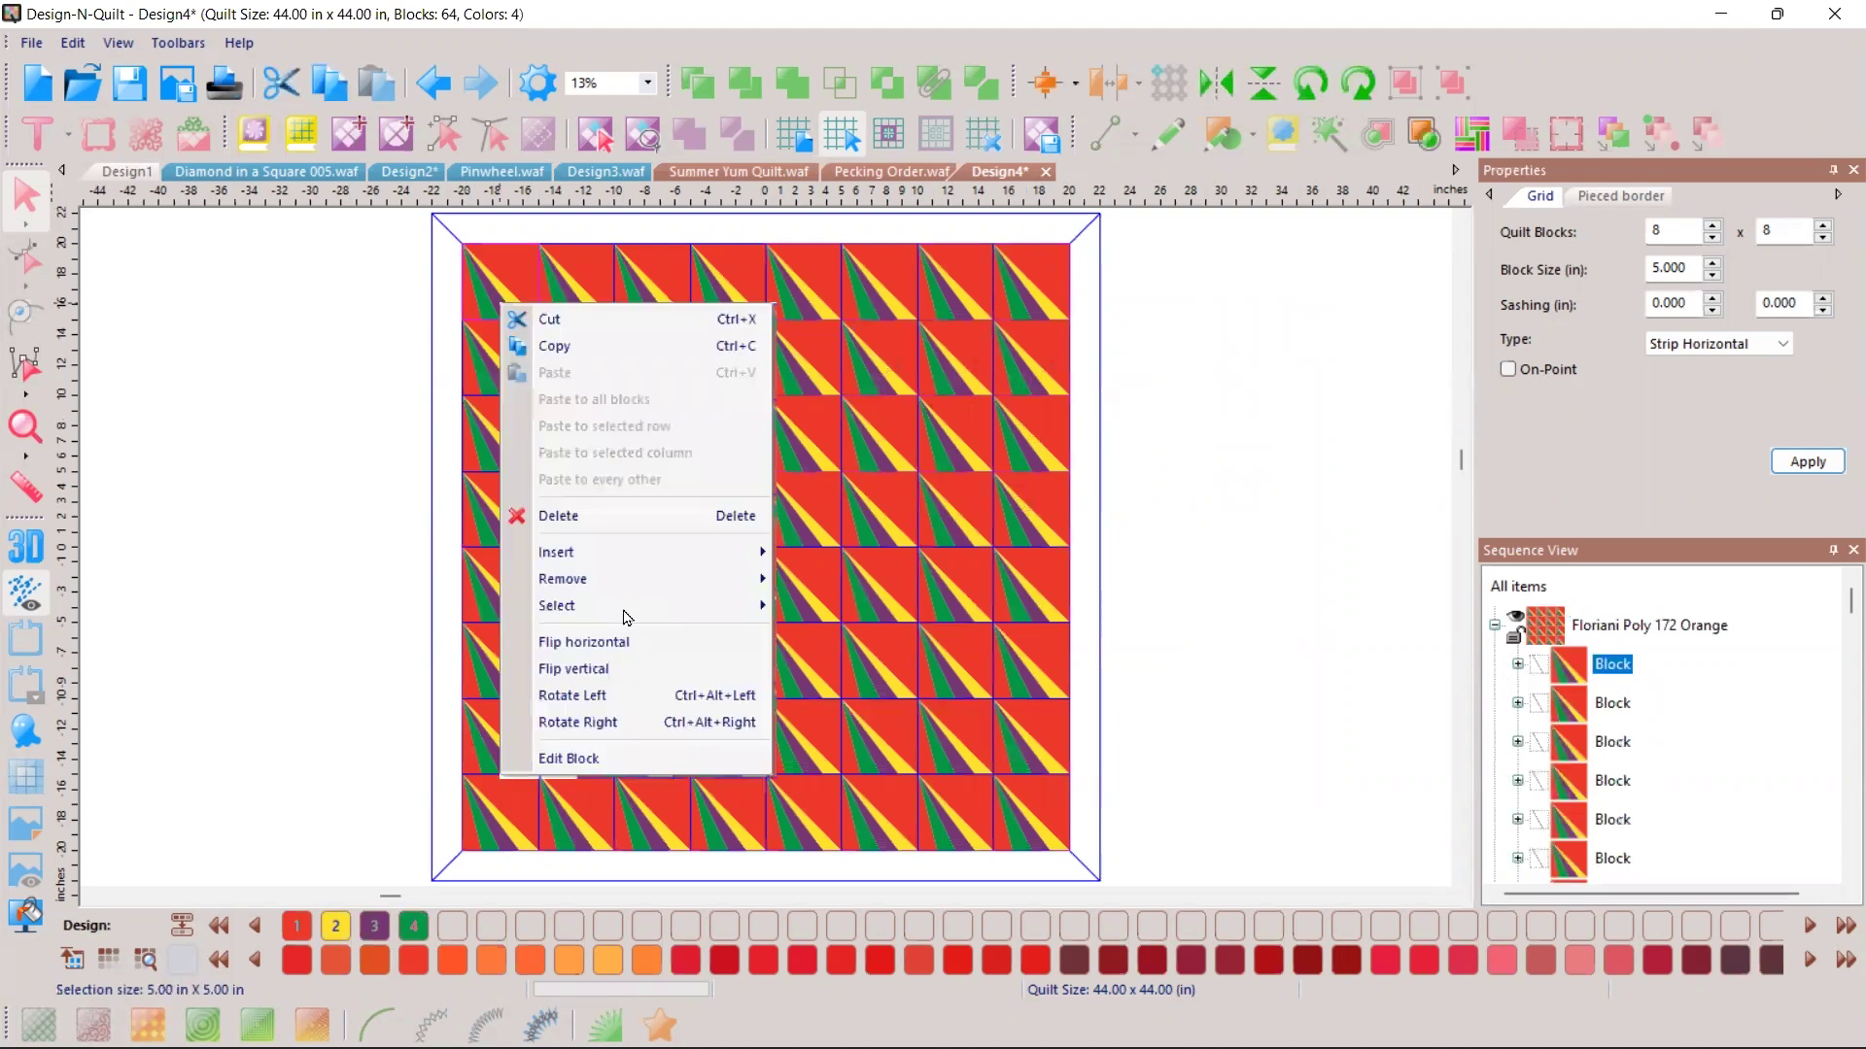
mouse_move(583, 606)
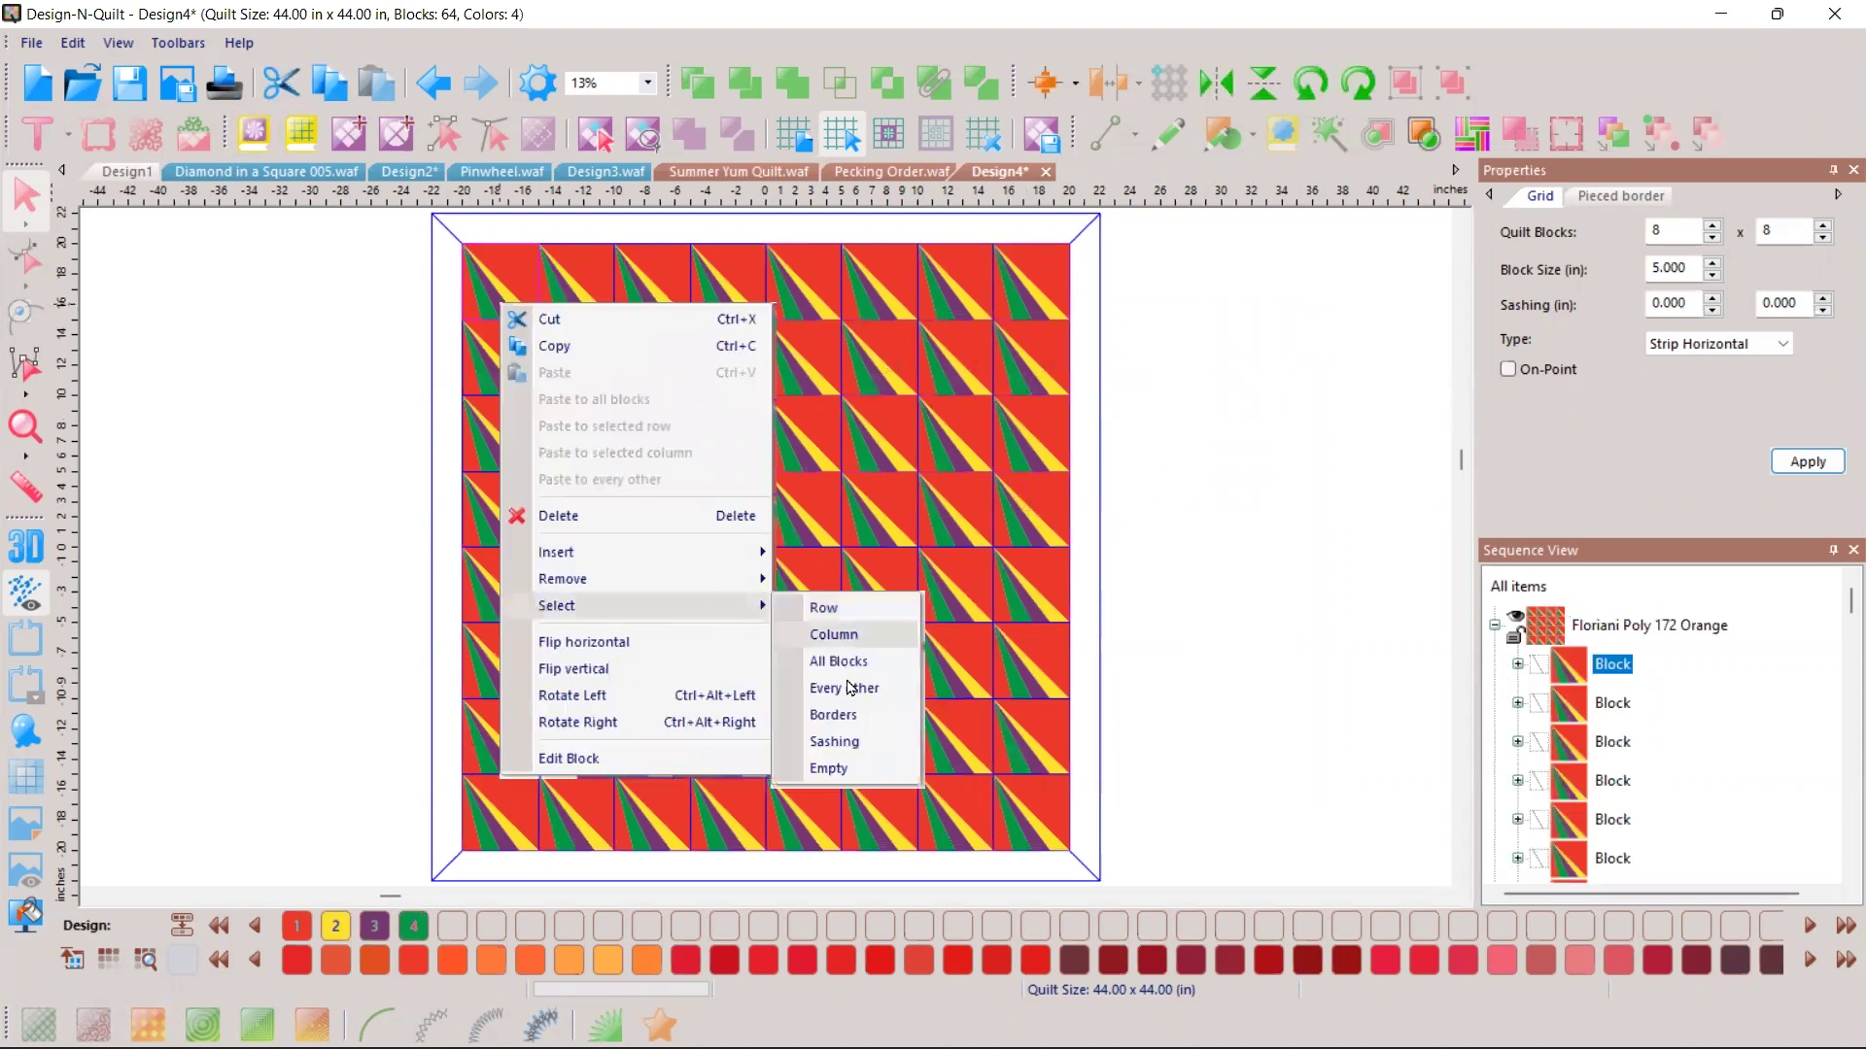
left_click(845, 686)
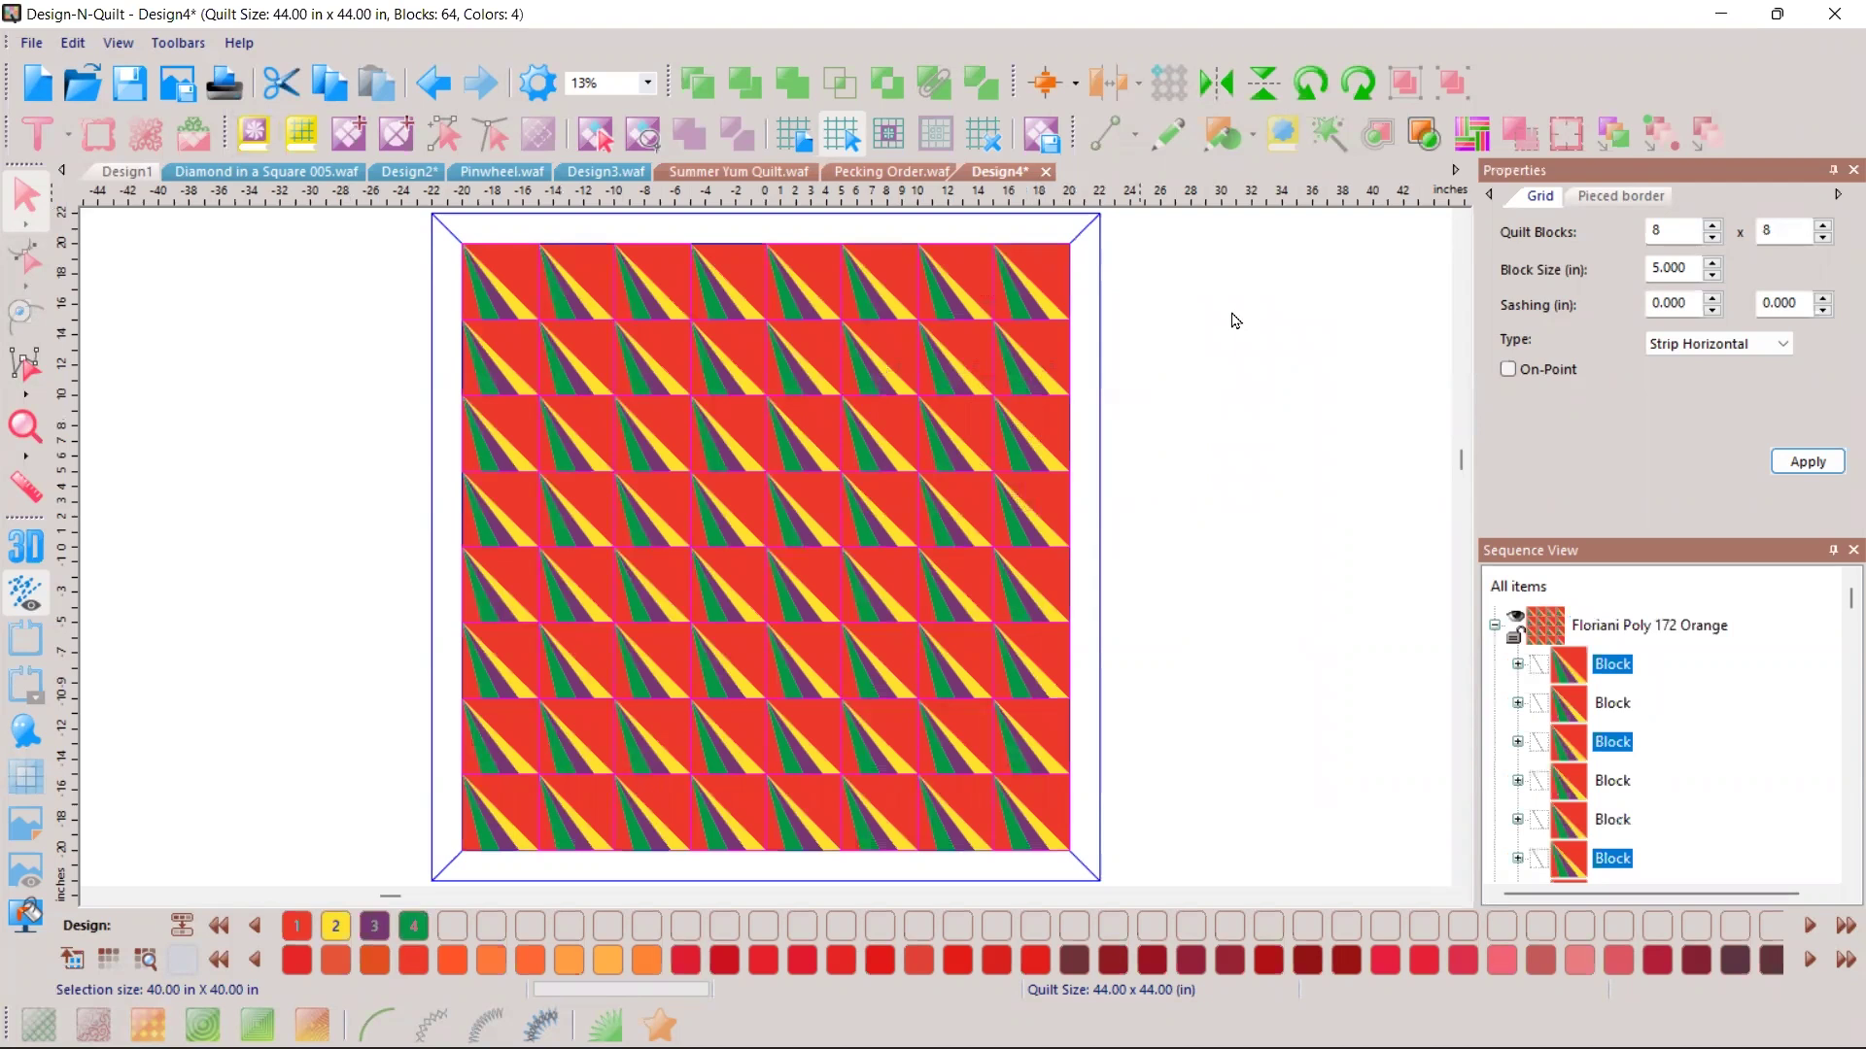
left_click(1311, 88)
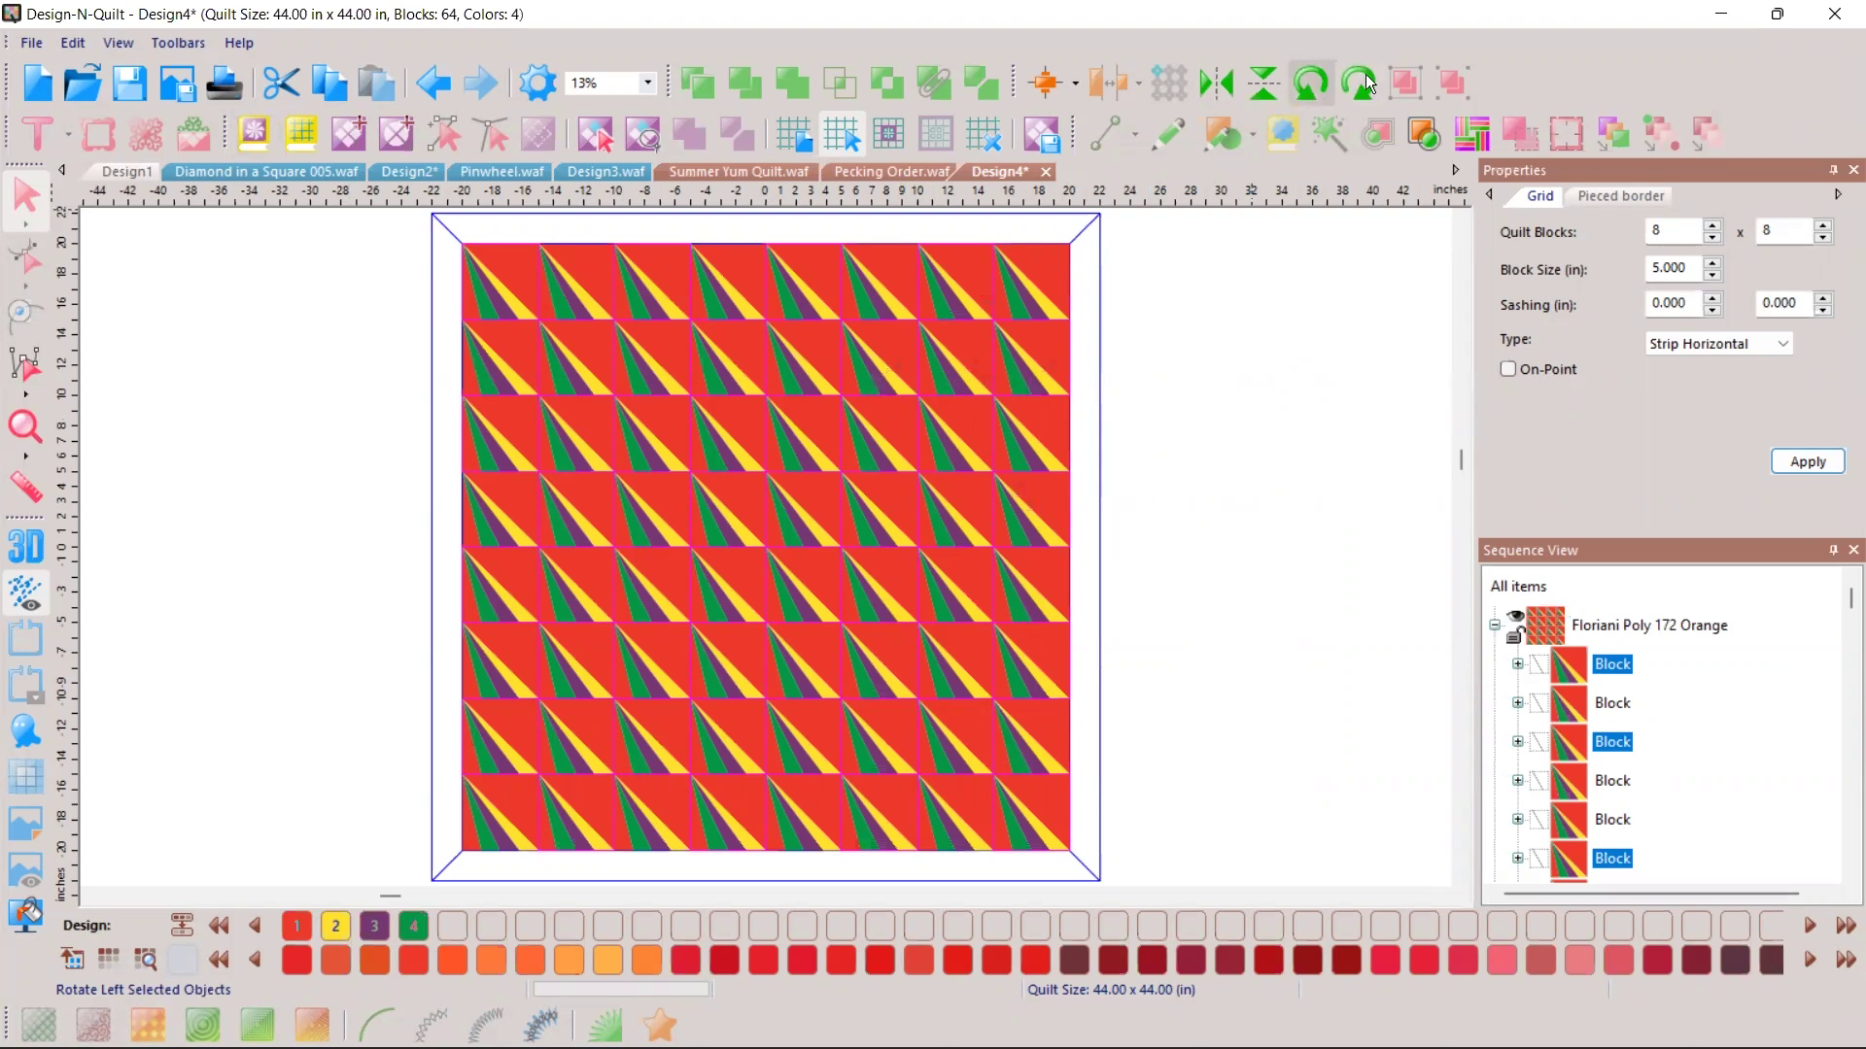
left_click(1310, 83)
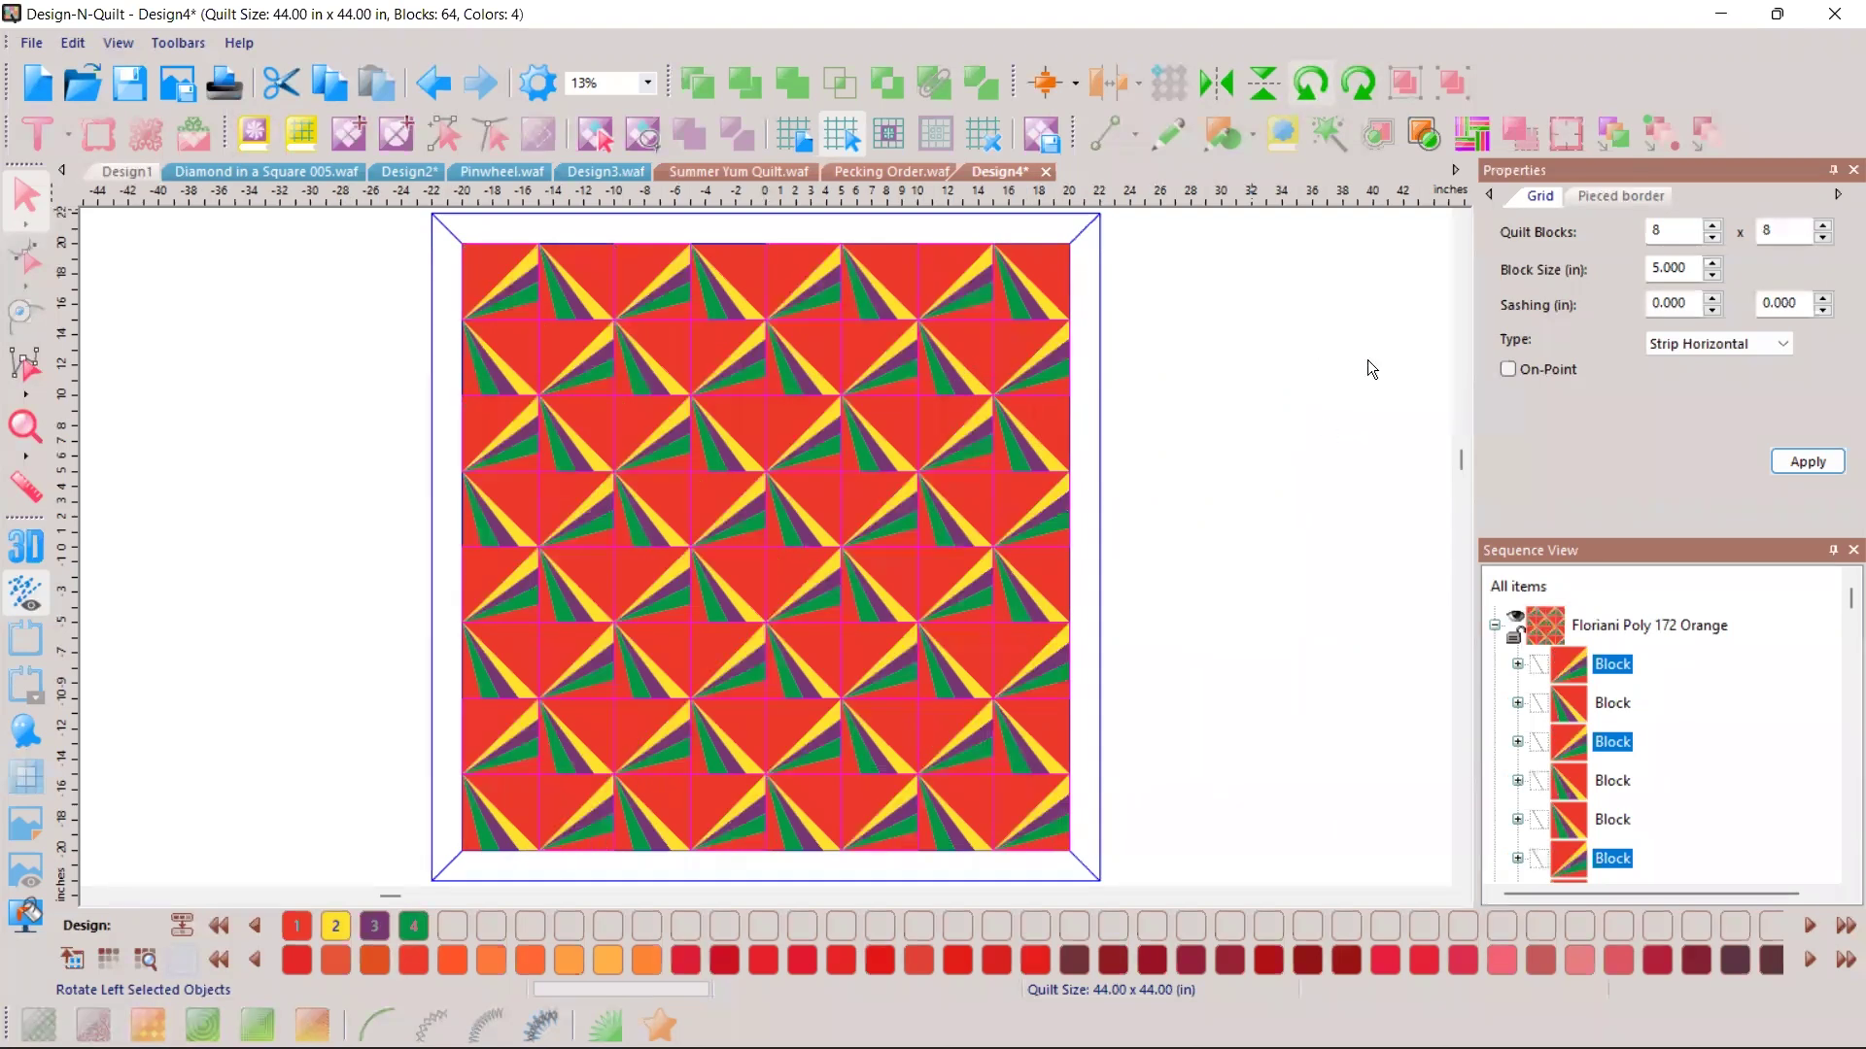
Step: Add two 2.000 in borders around the quilt and keep the Mitered border style
left_click(890, 136)
left_click(891, 140)
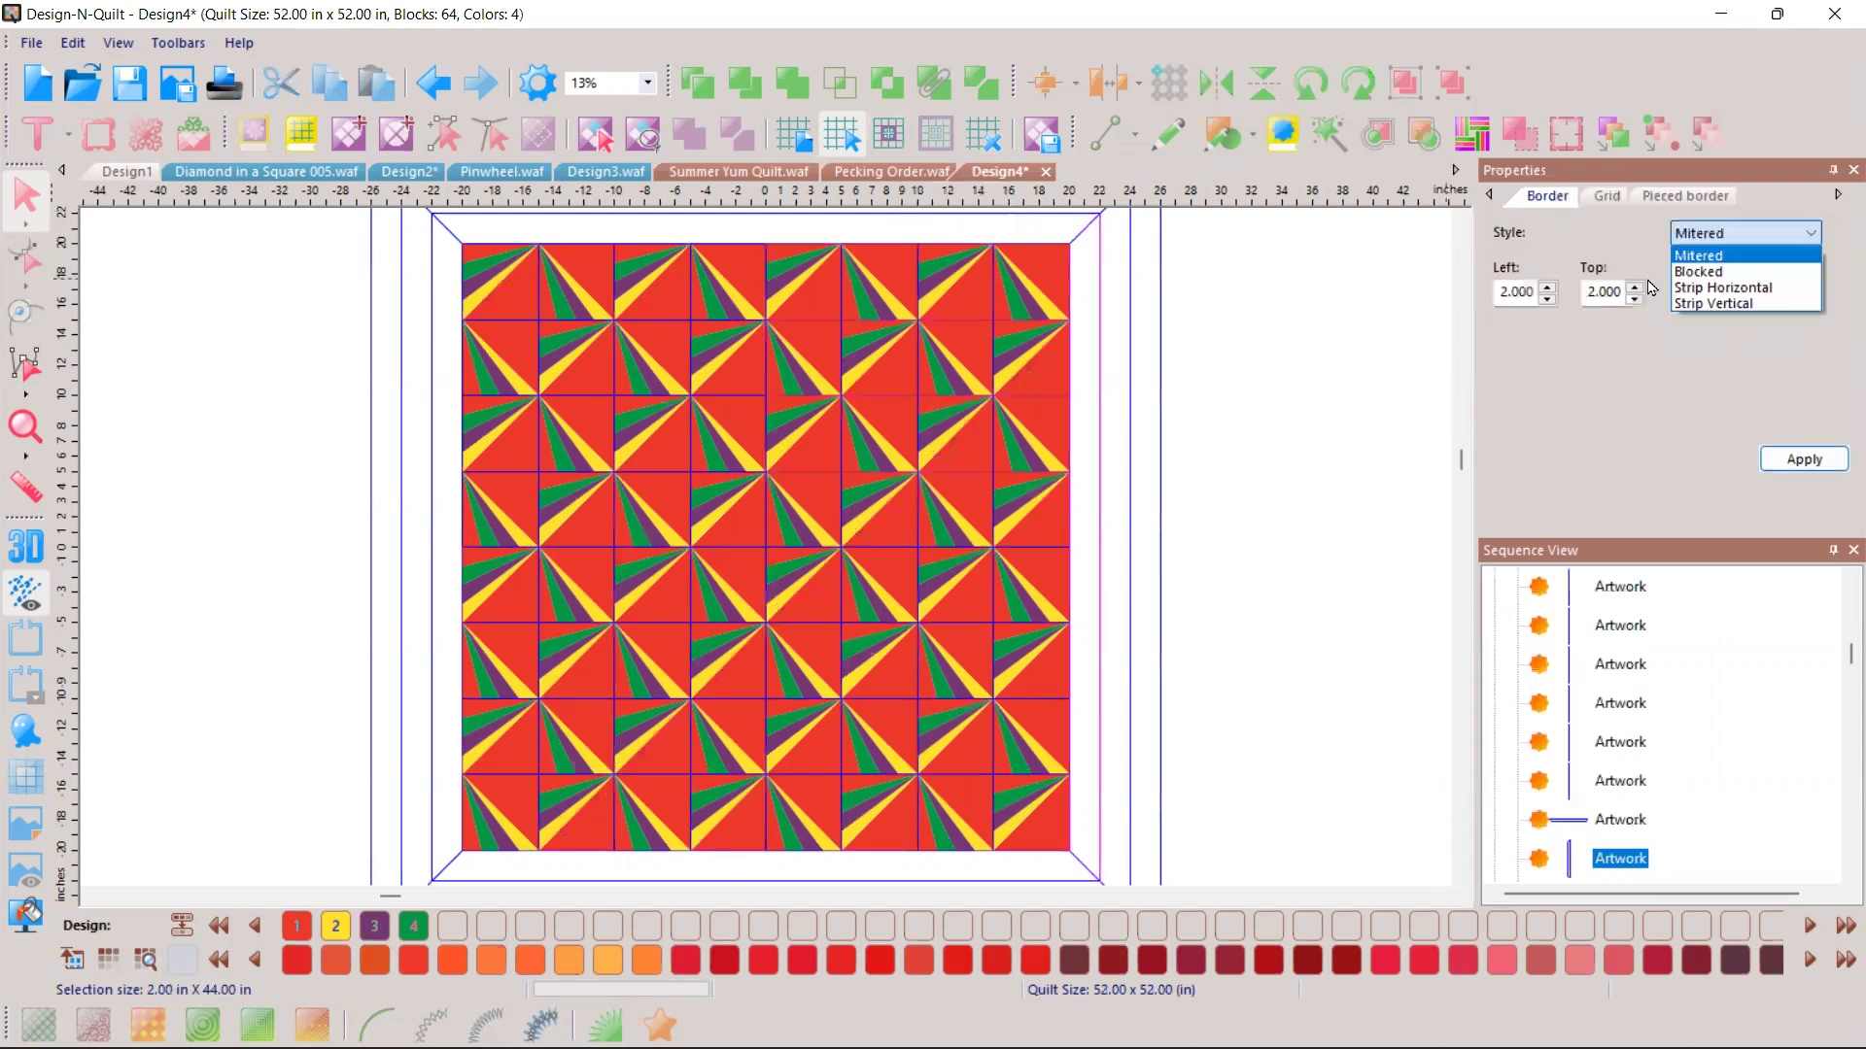
left_click(1819, 328)
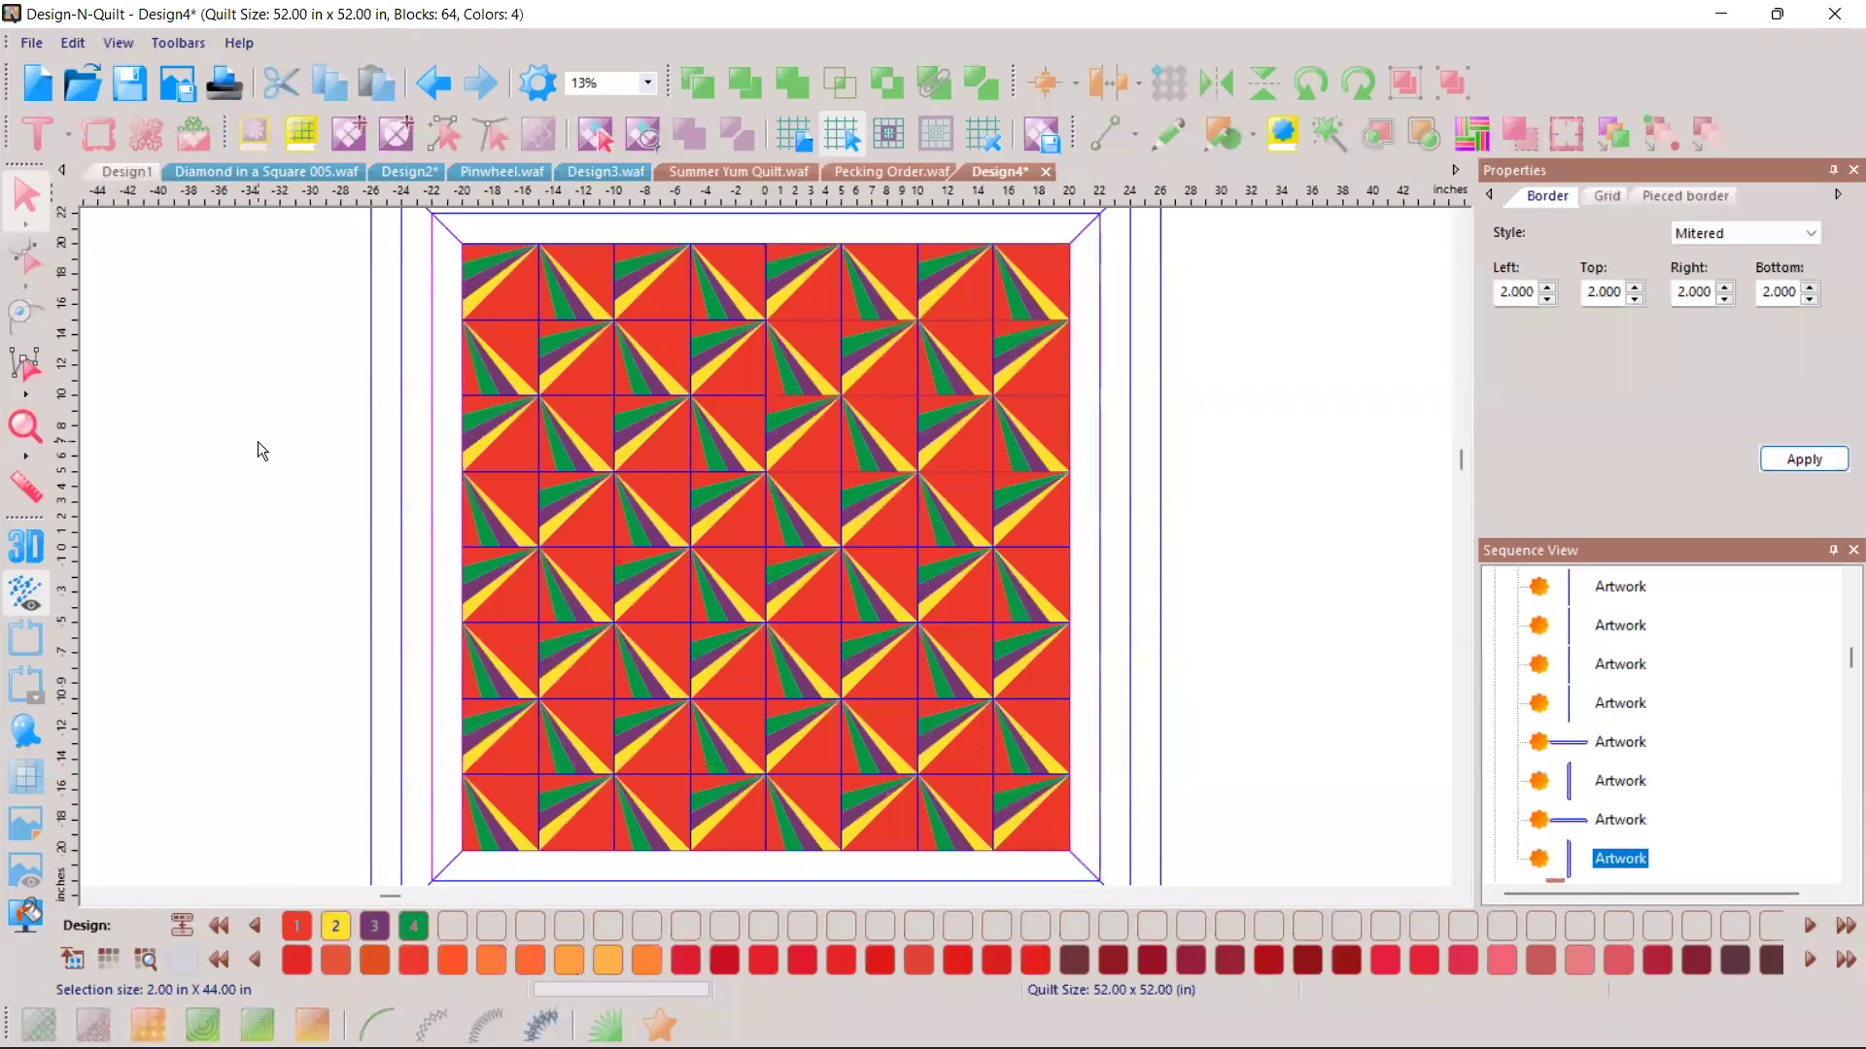
Step: Measure the diagonal of a block on the quilt's left edge with the Ruler tool, and return to the selection tool
left_click(39, 502)
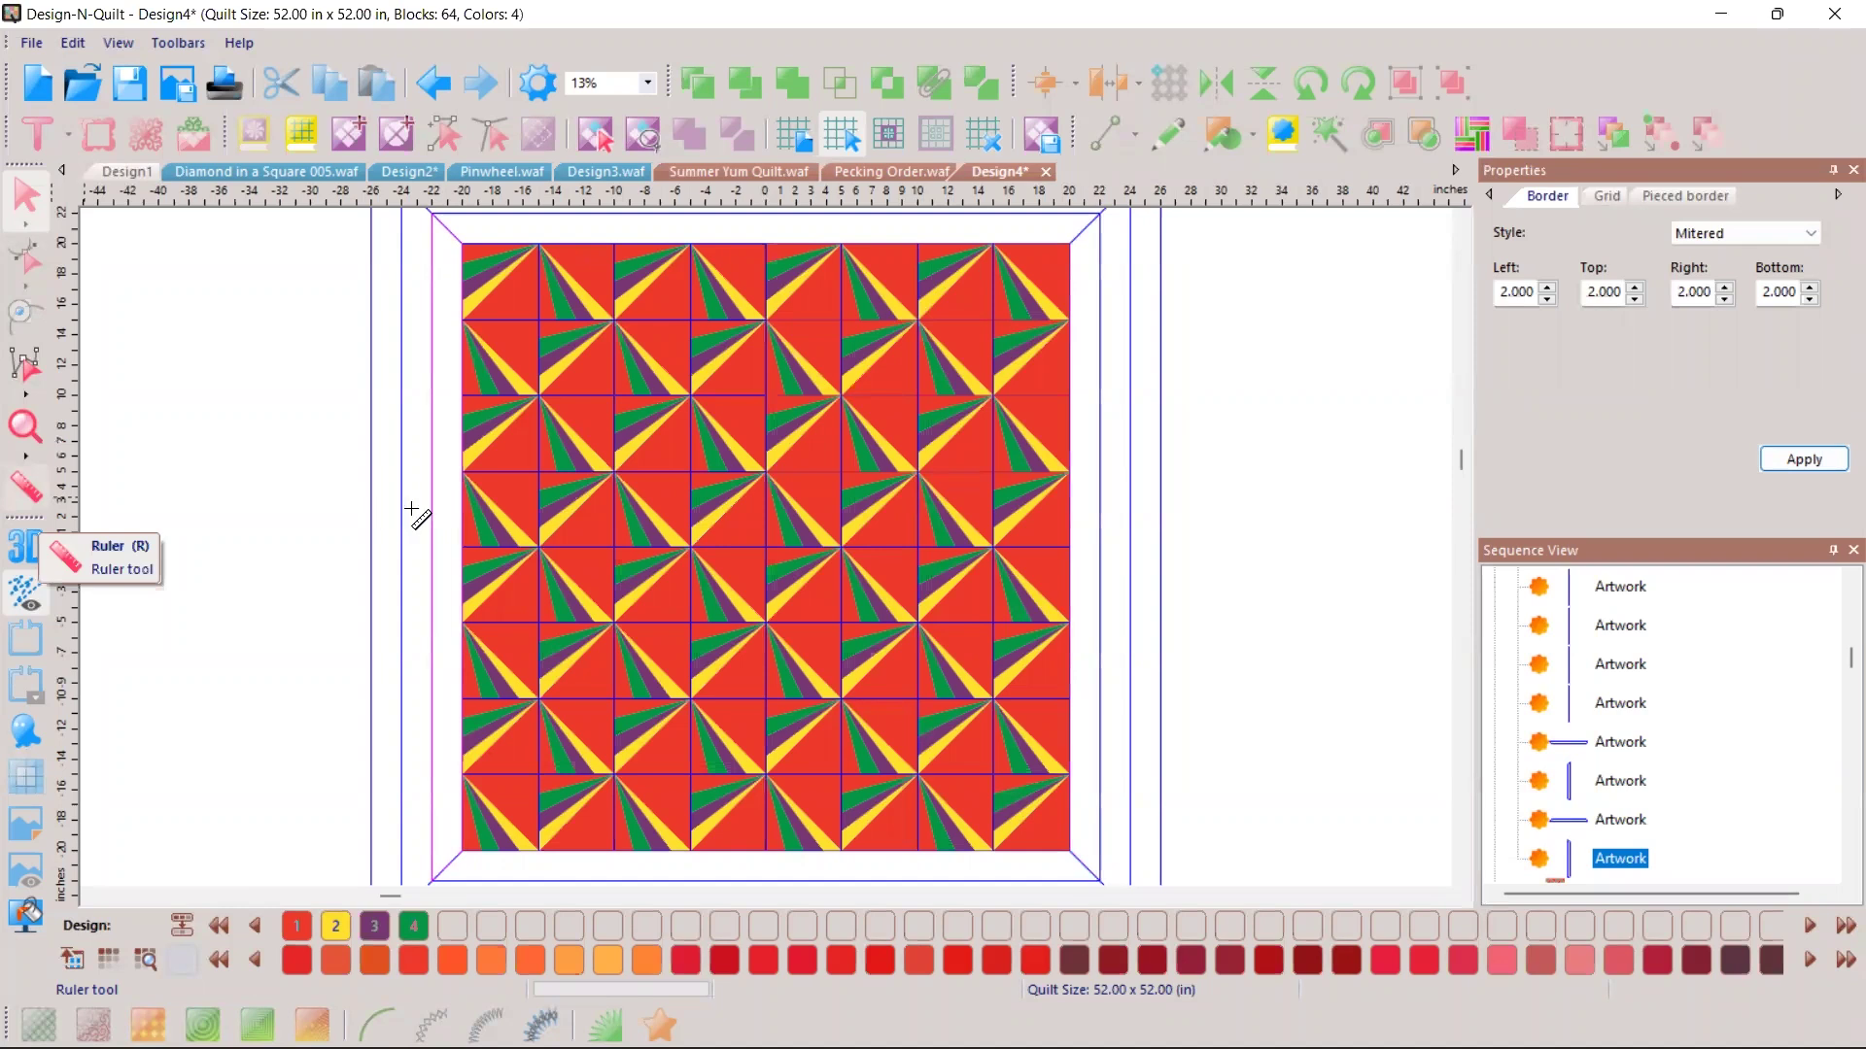
left_click(462, 472)
left_click_drag(463, 473, 537, 546)
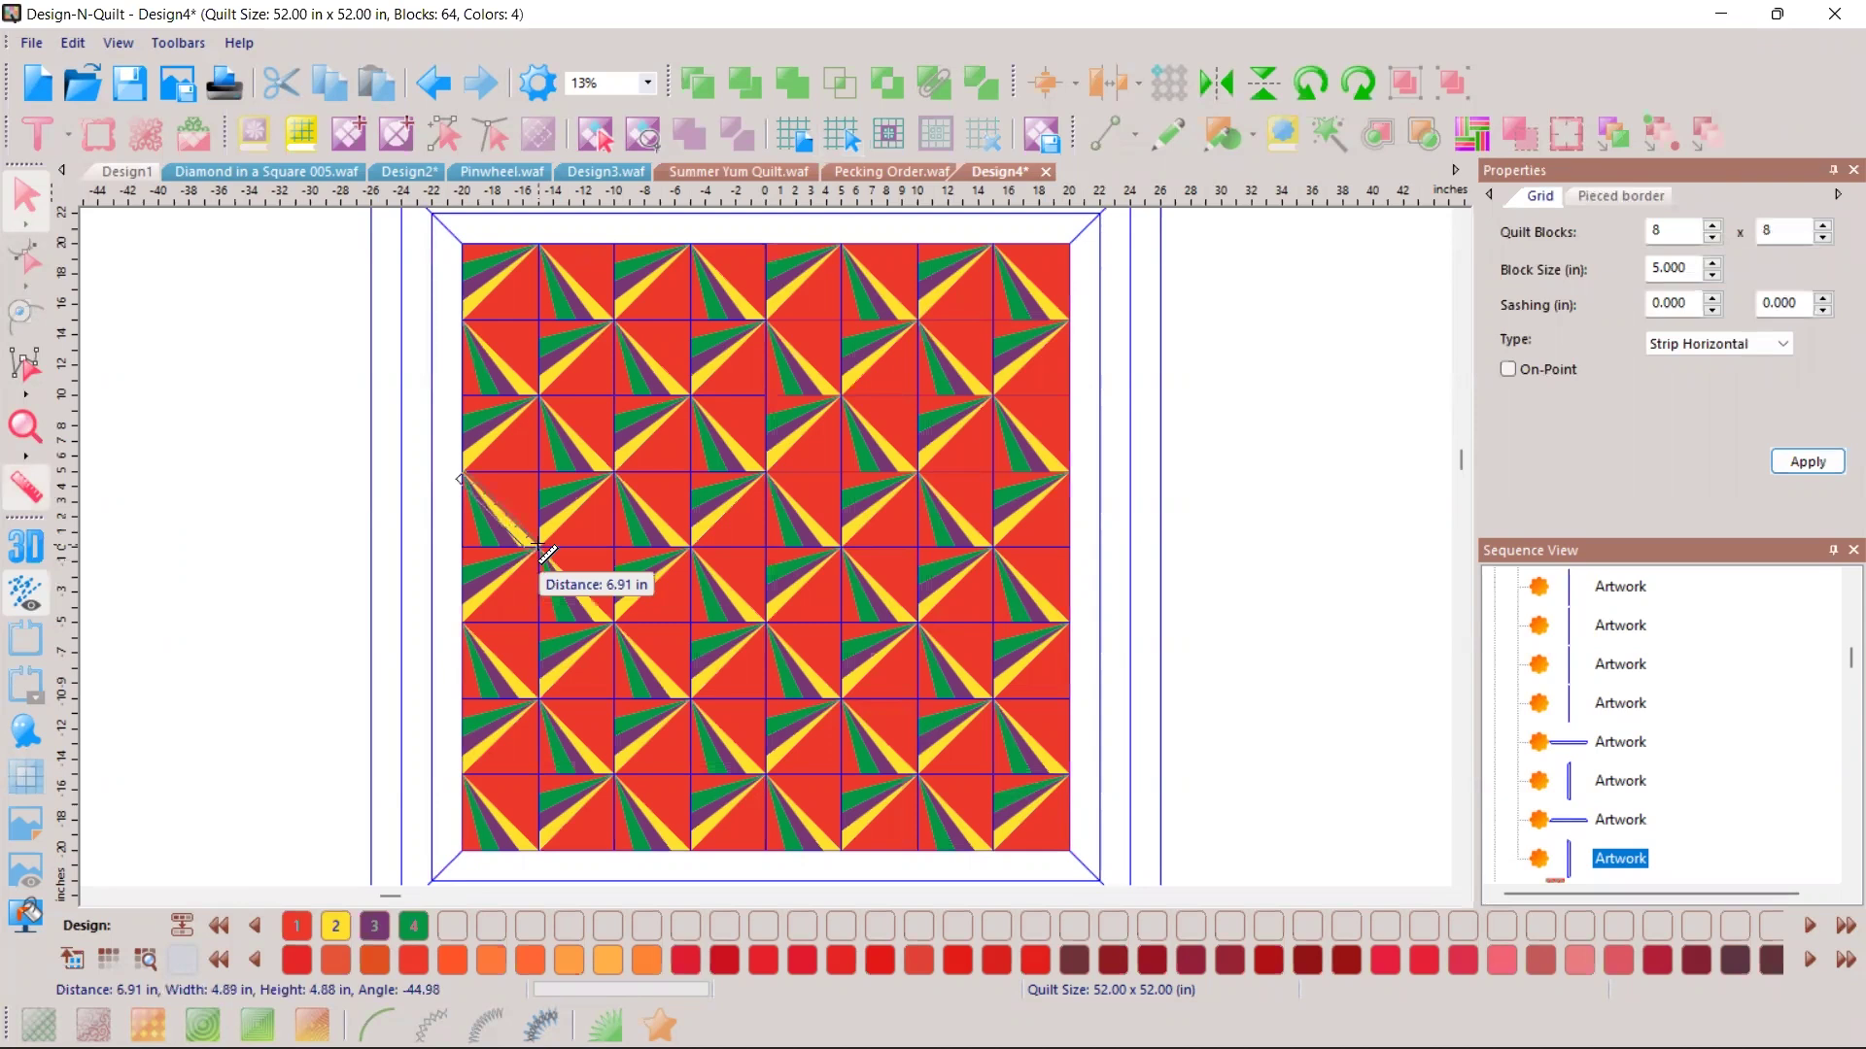
left_click_drag(538, 545, 538, 545)
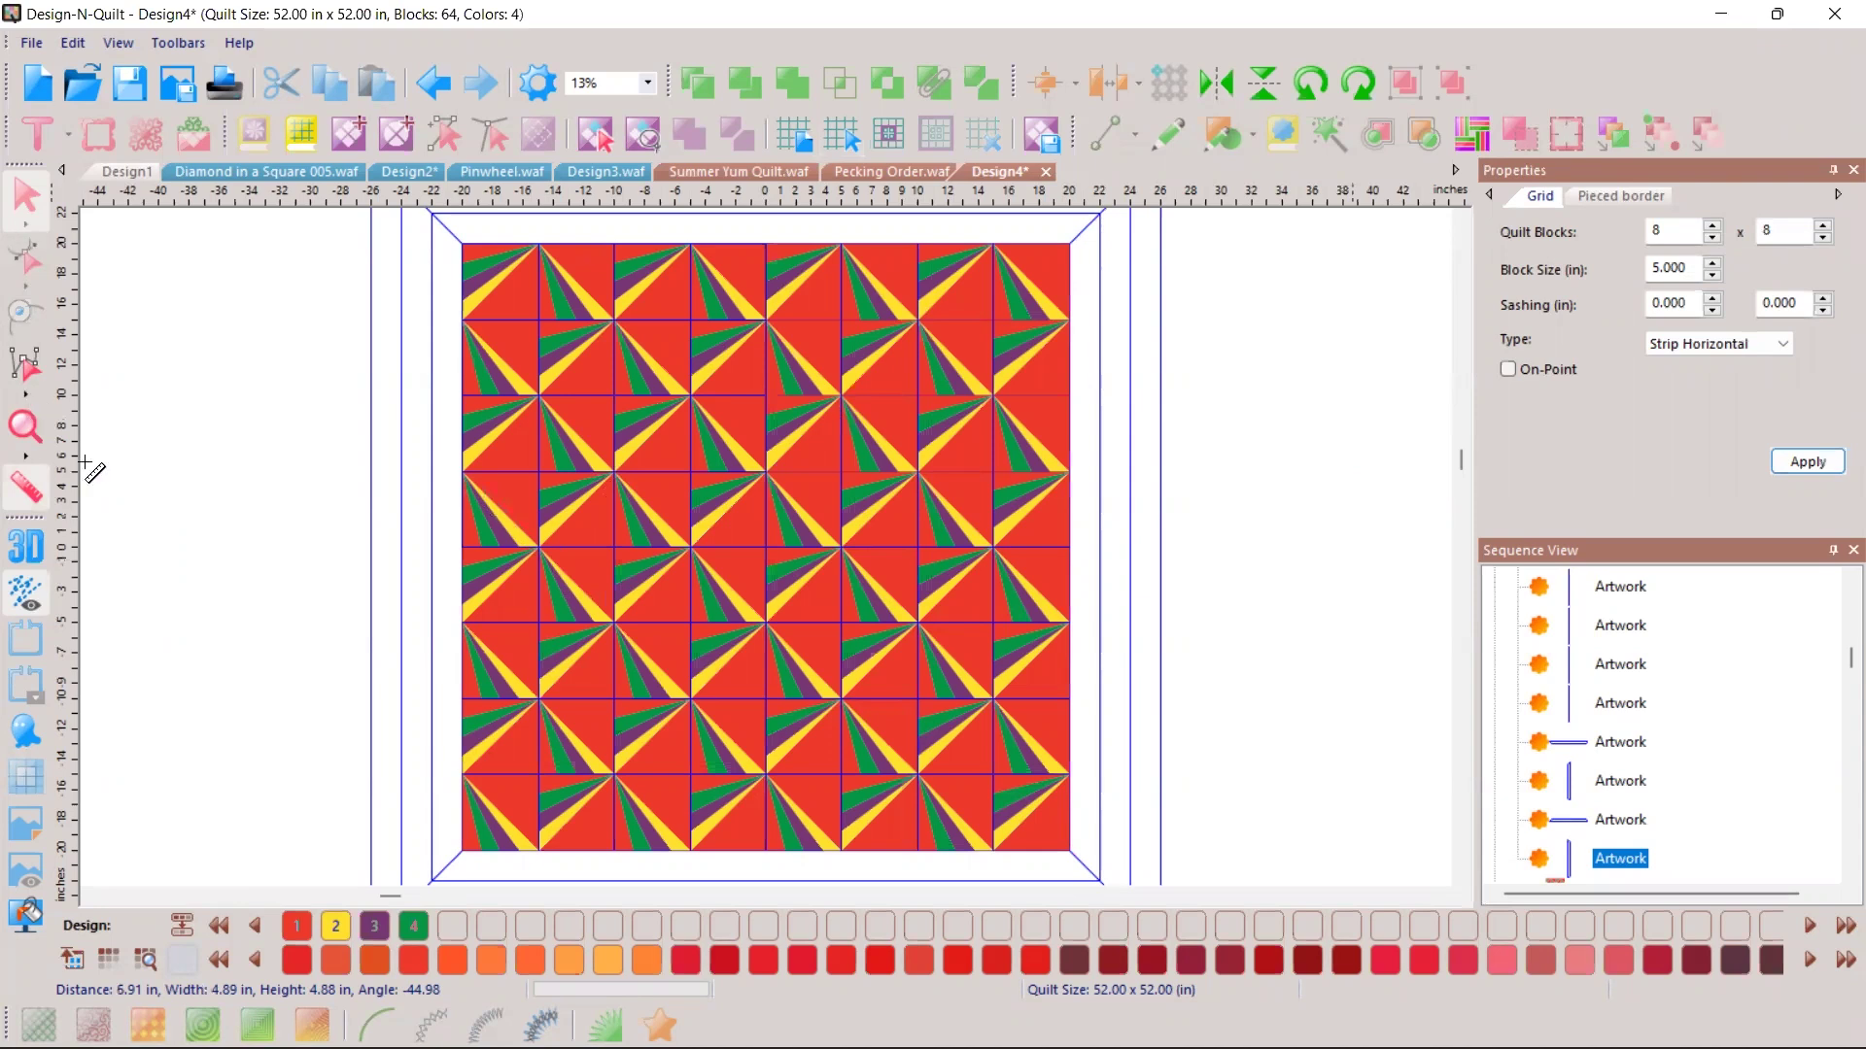
left_click(26, 215)
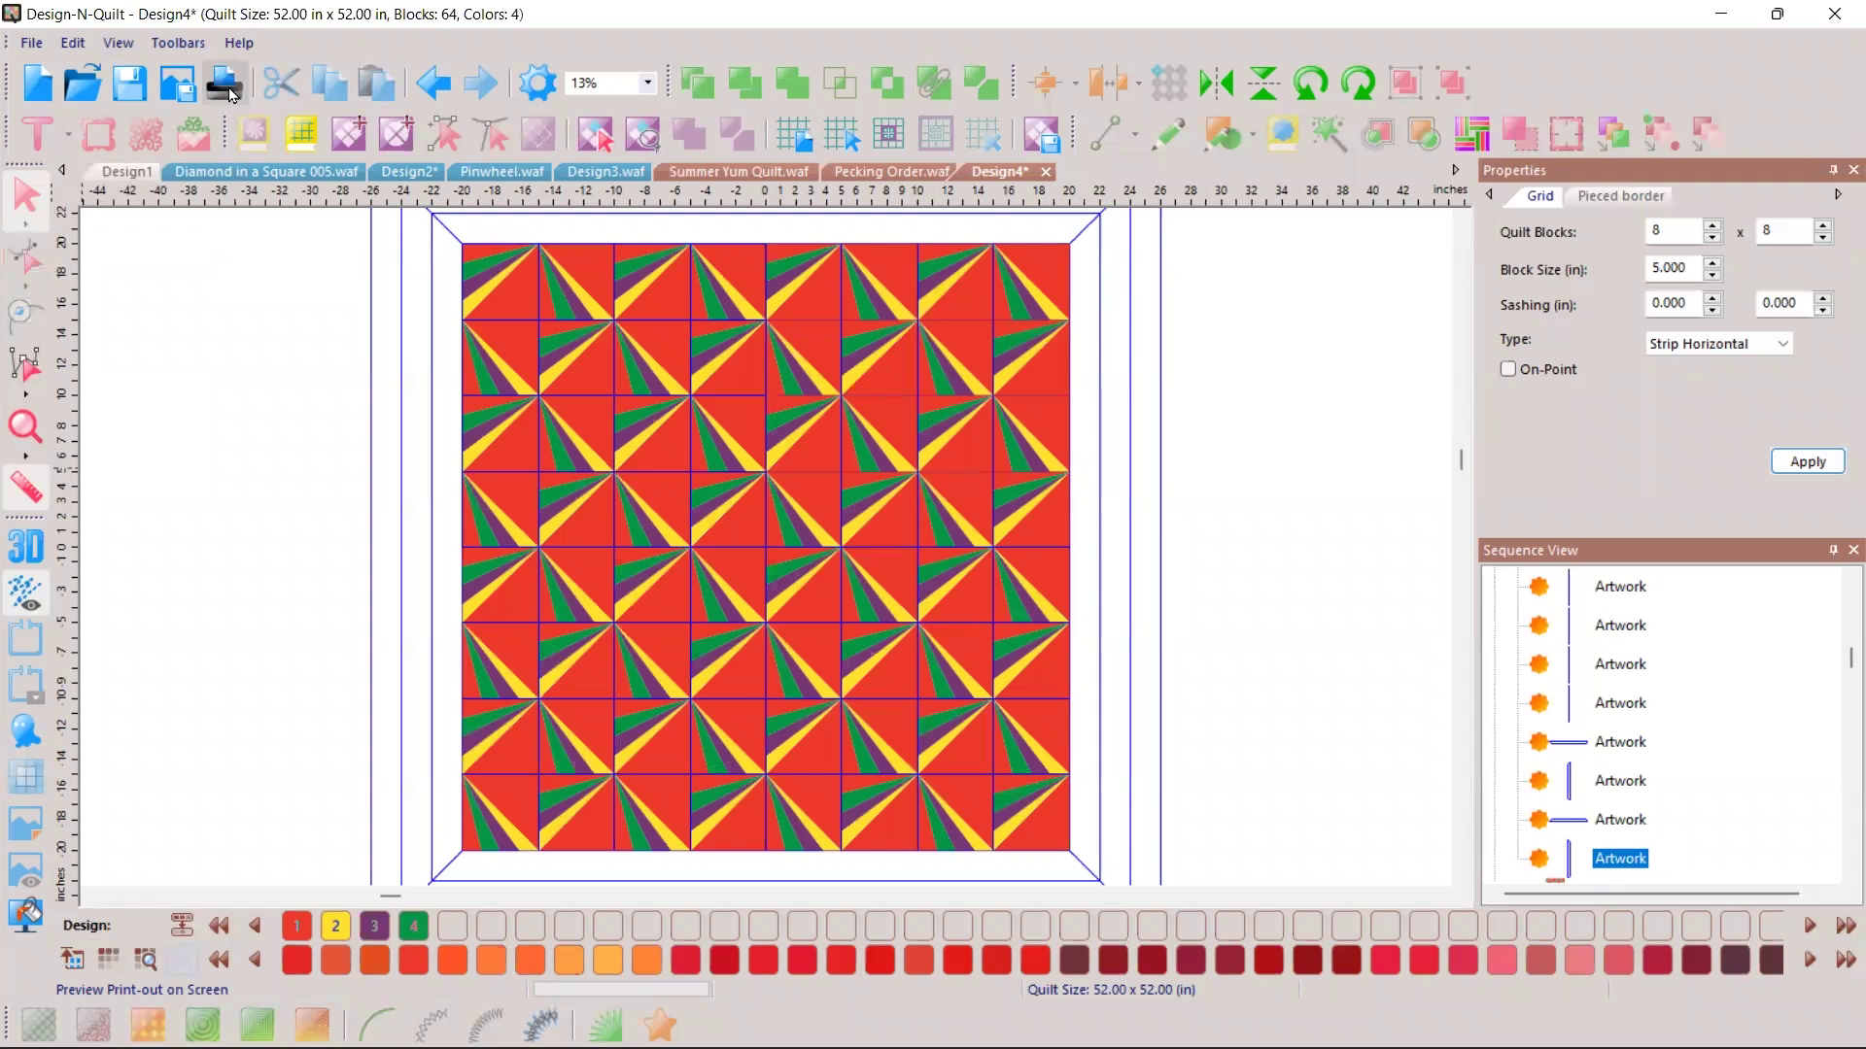
Step: Preview Design4's printout without cutting instructions and enlarge its quilt information page
left_click(225, 88)
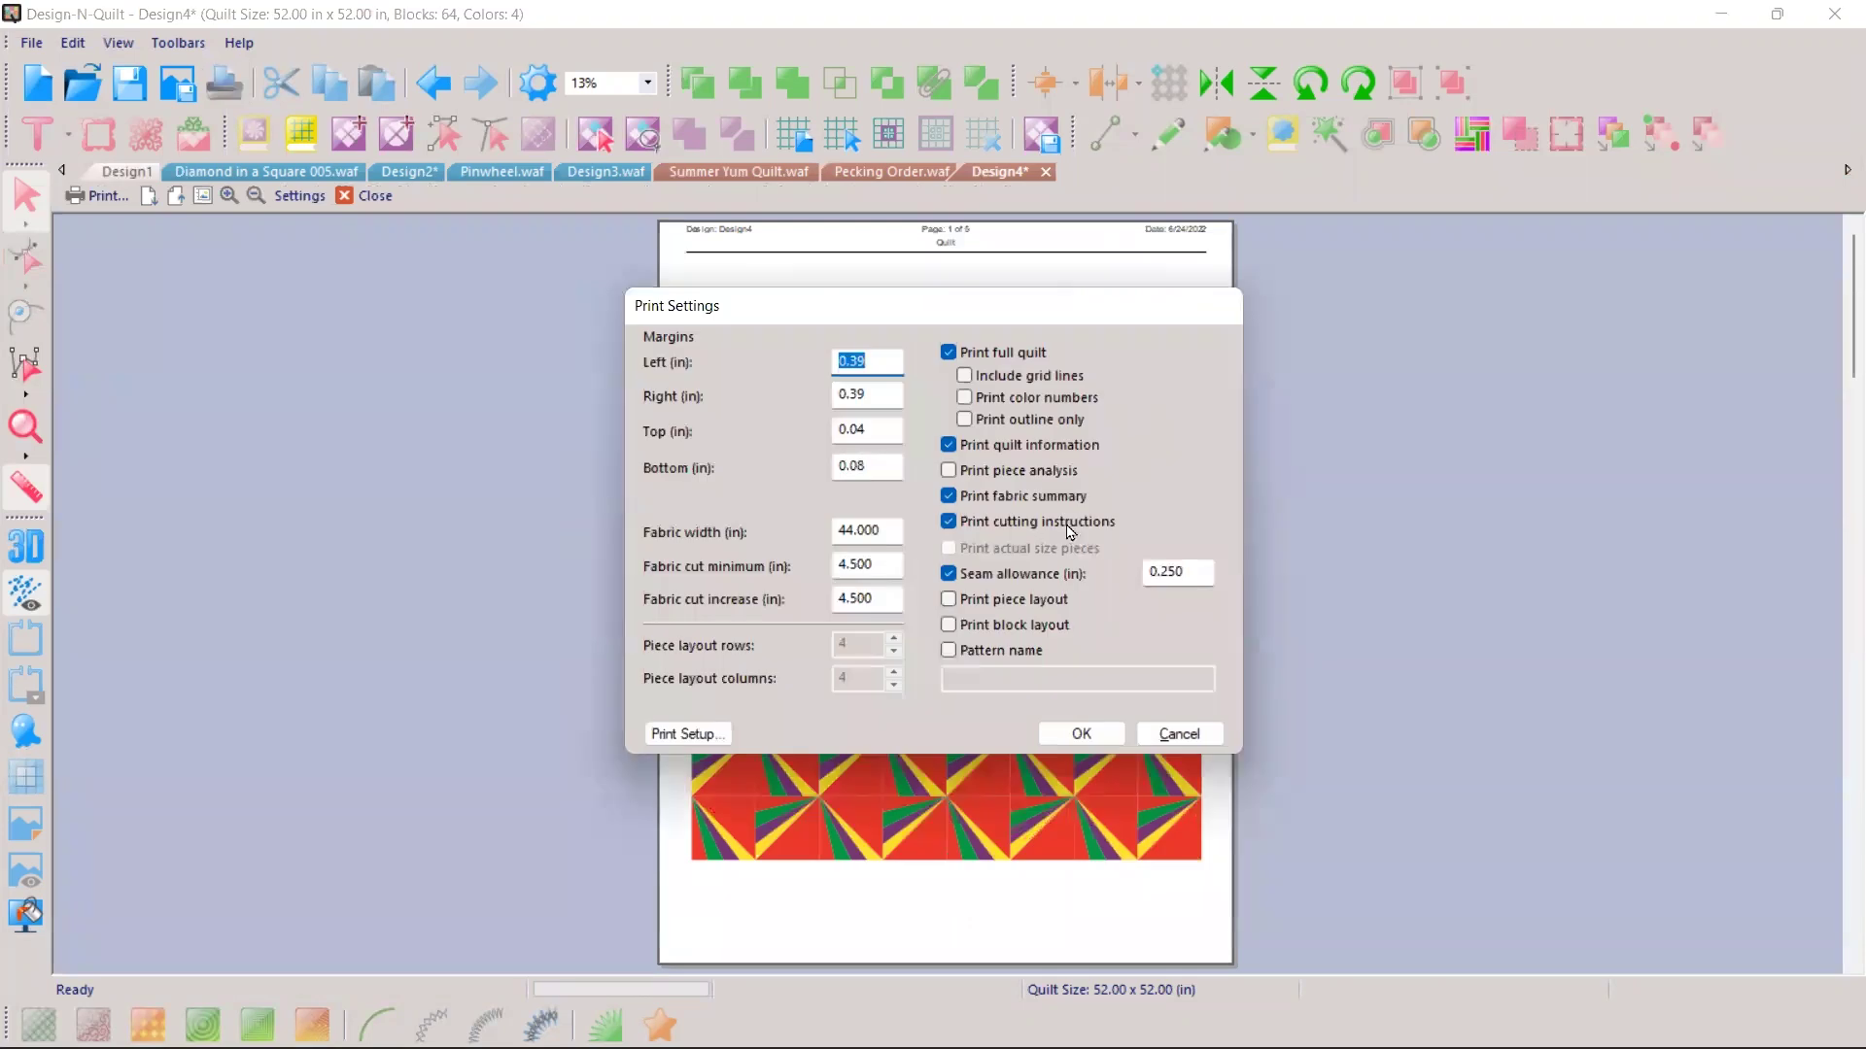
left_click(948, 525)
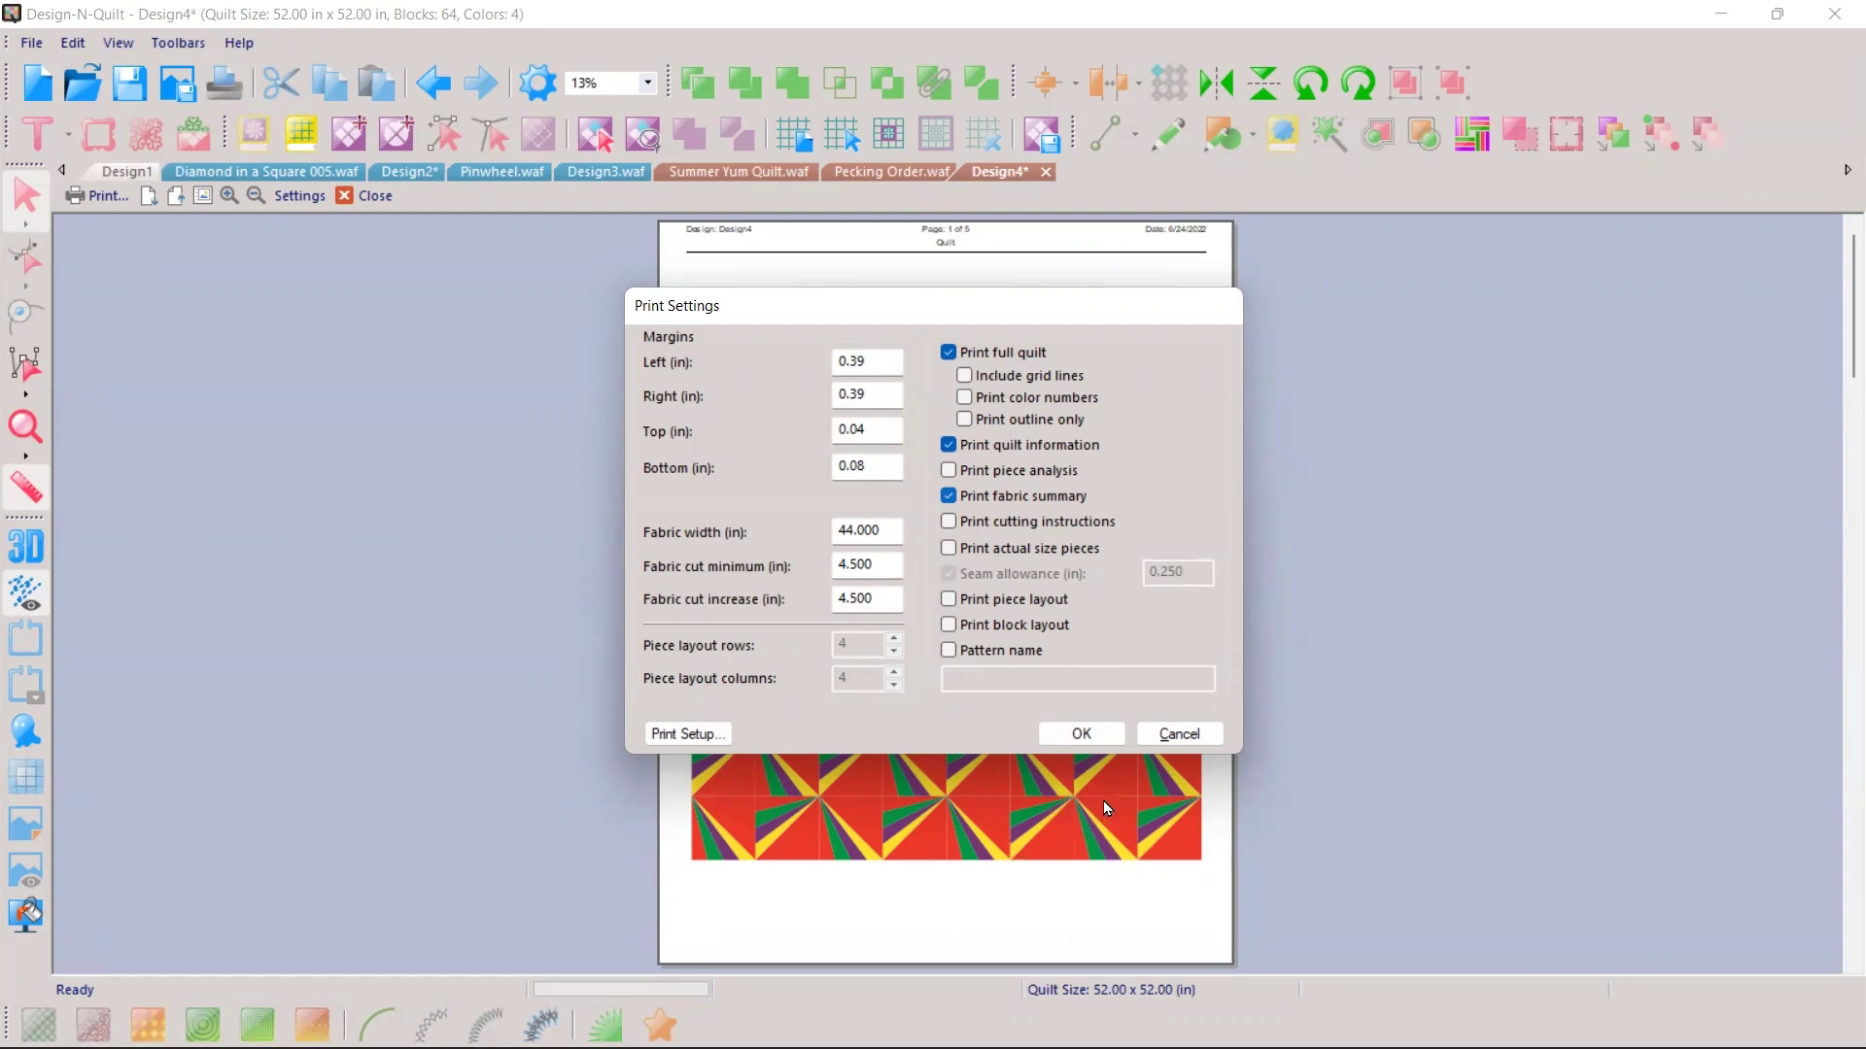
left_click(1103, 740)
scroll(864, 433, "down", 3)
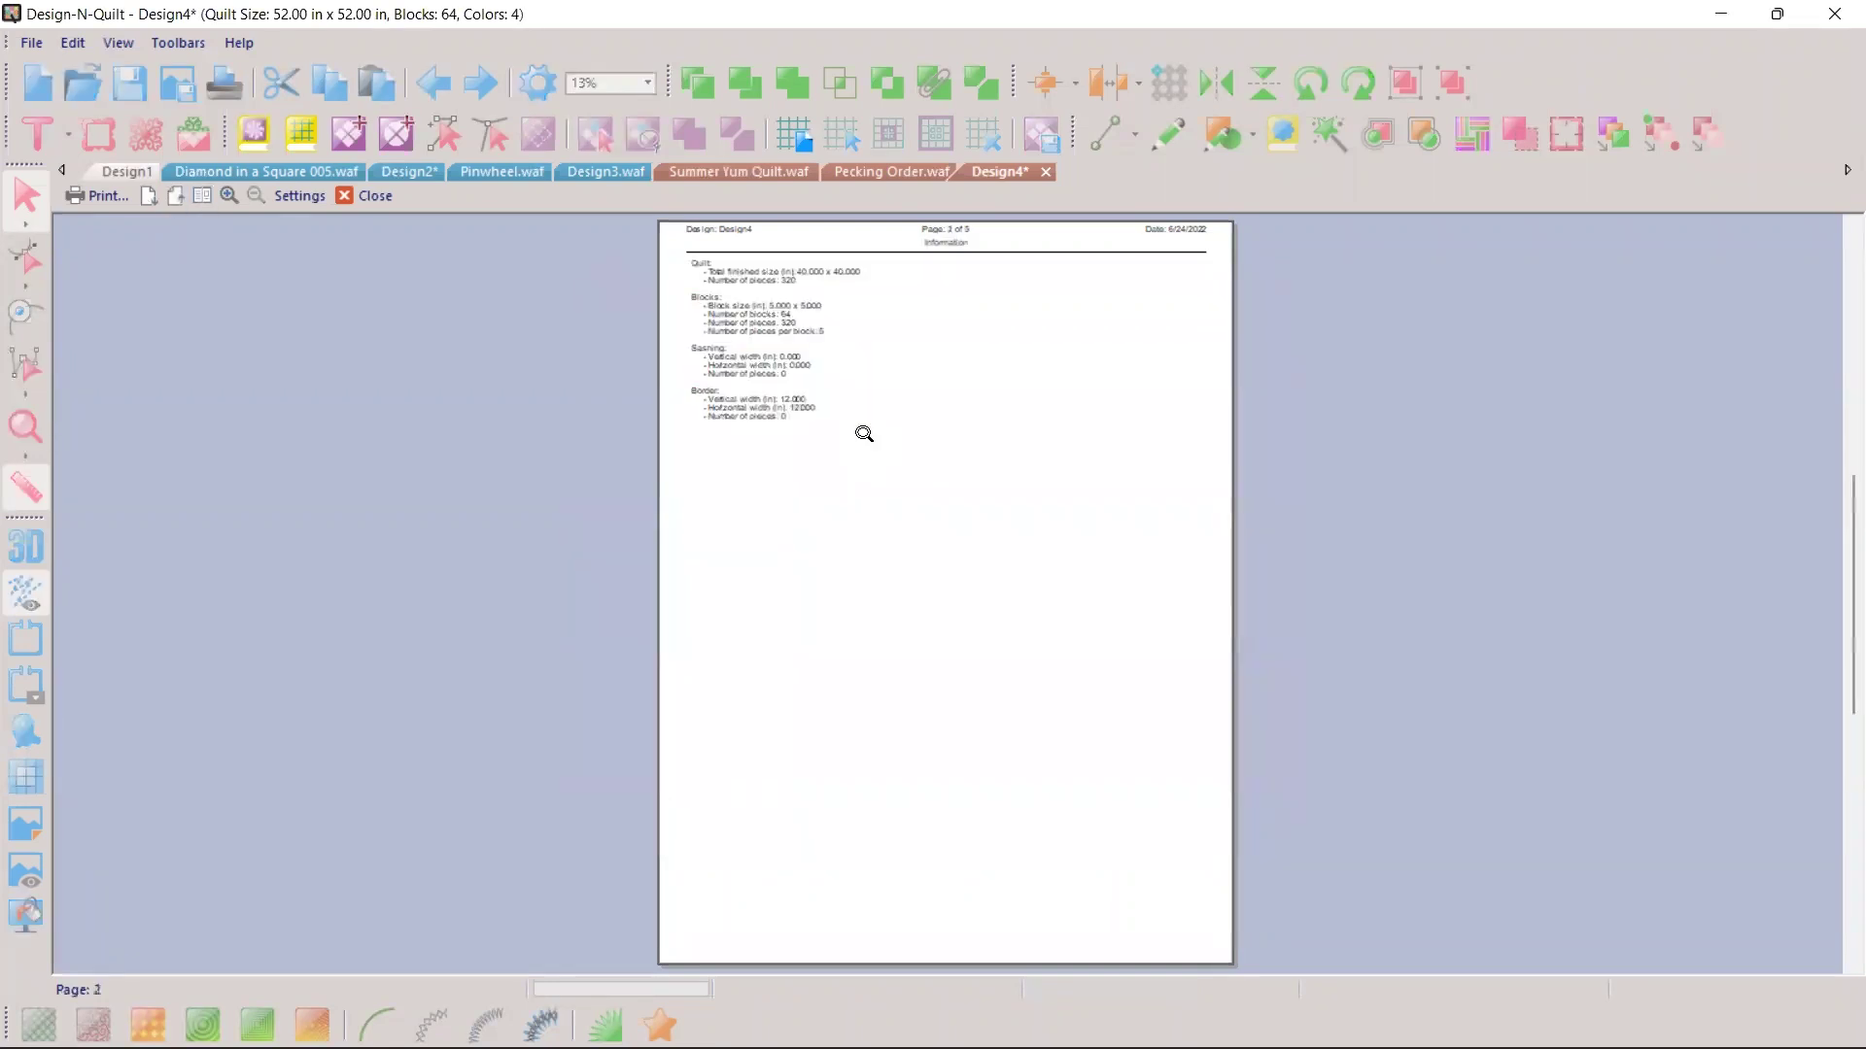
left_click(566, 335)
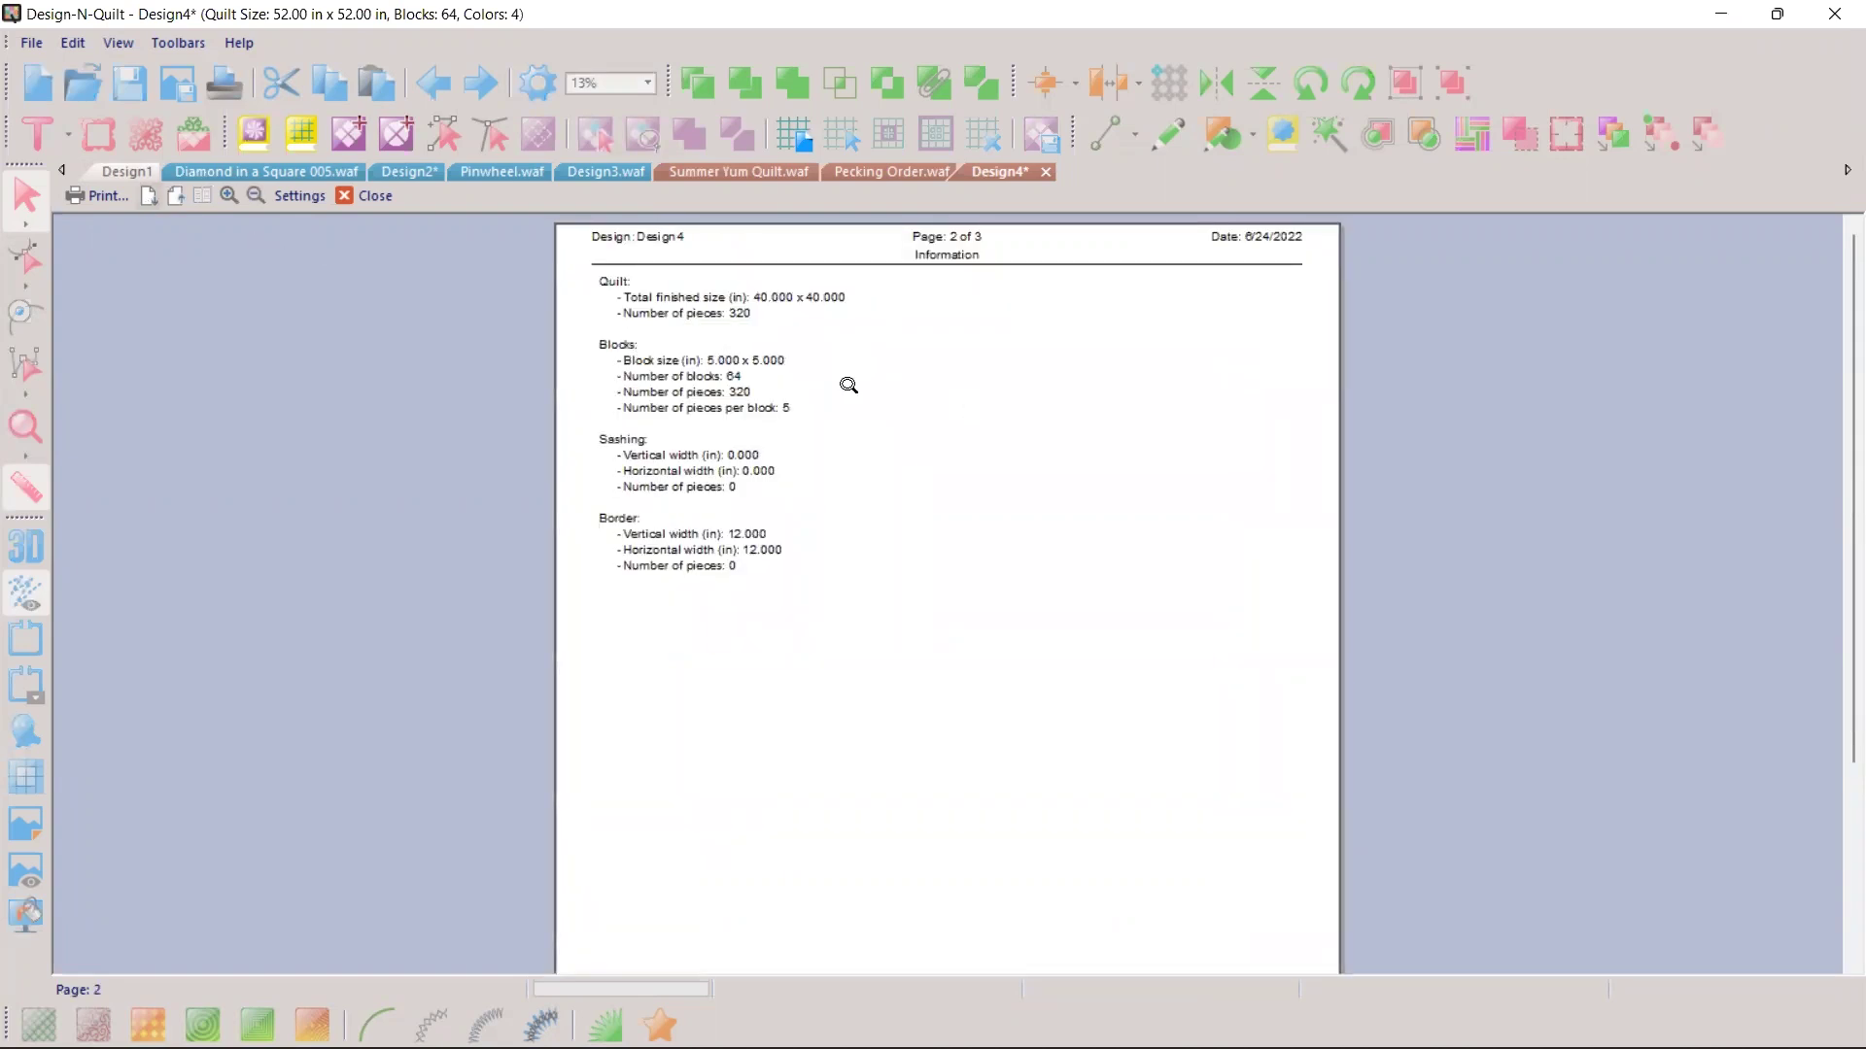
Step: Finish viewing Design4's information page, and preview Design3's printout with the current print settings up to the foundation section on page 4
scroll(1034, 291, "down", 3)
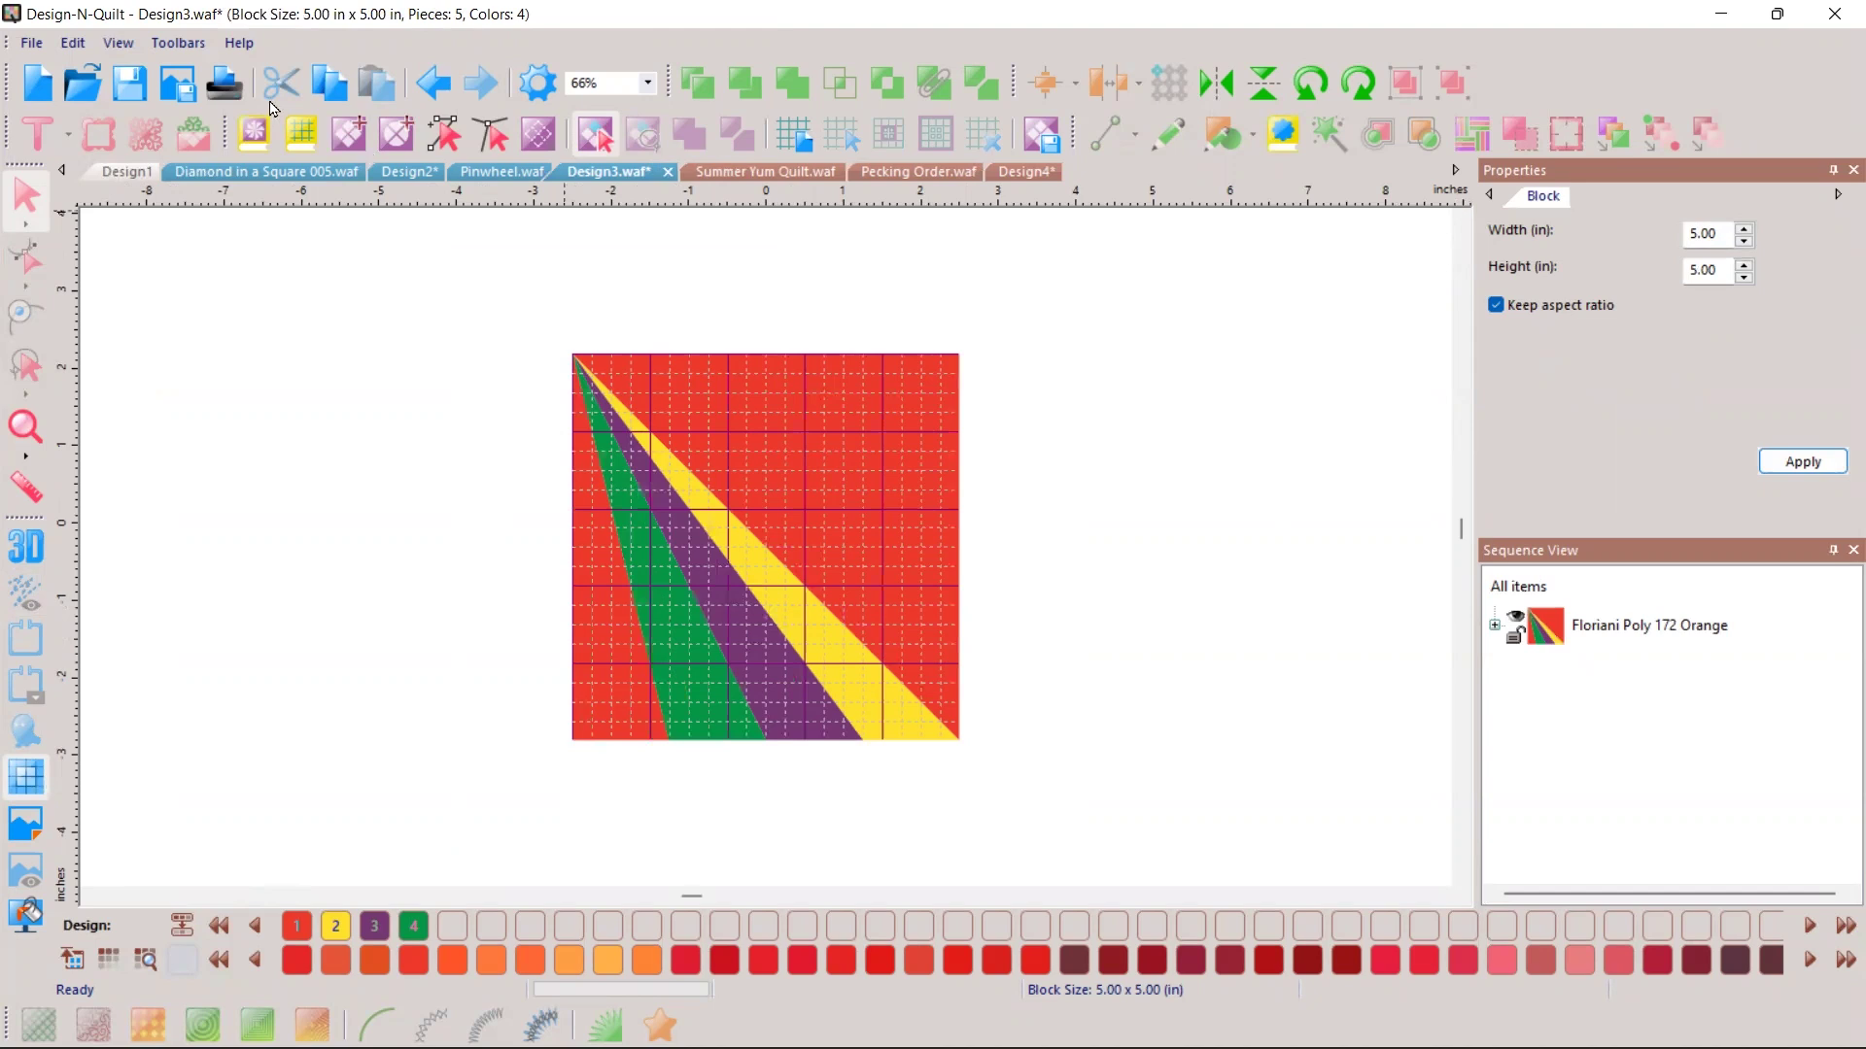
left_click(225, 88)
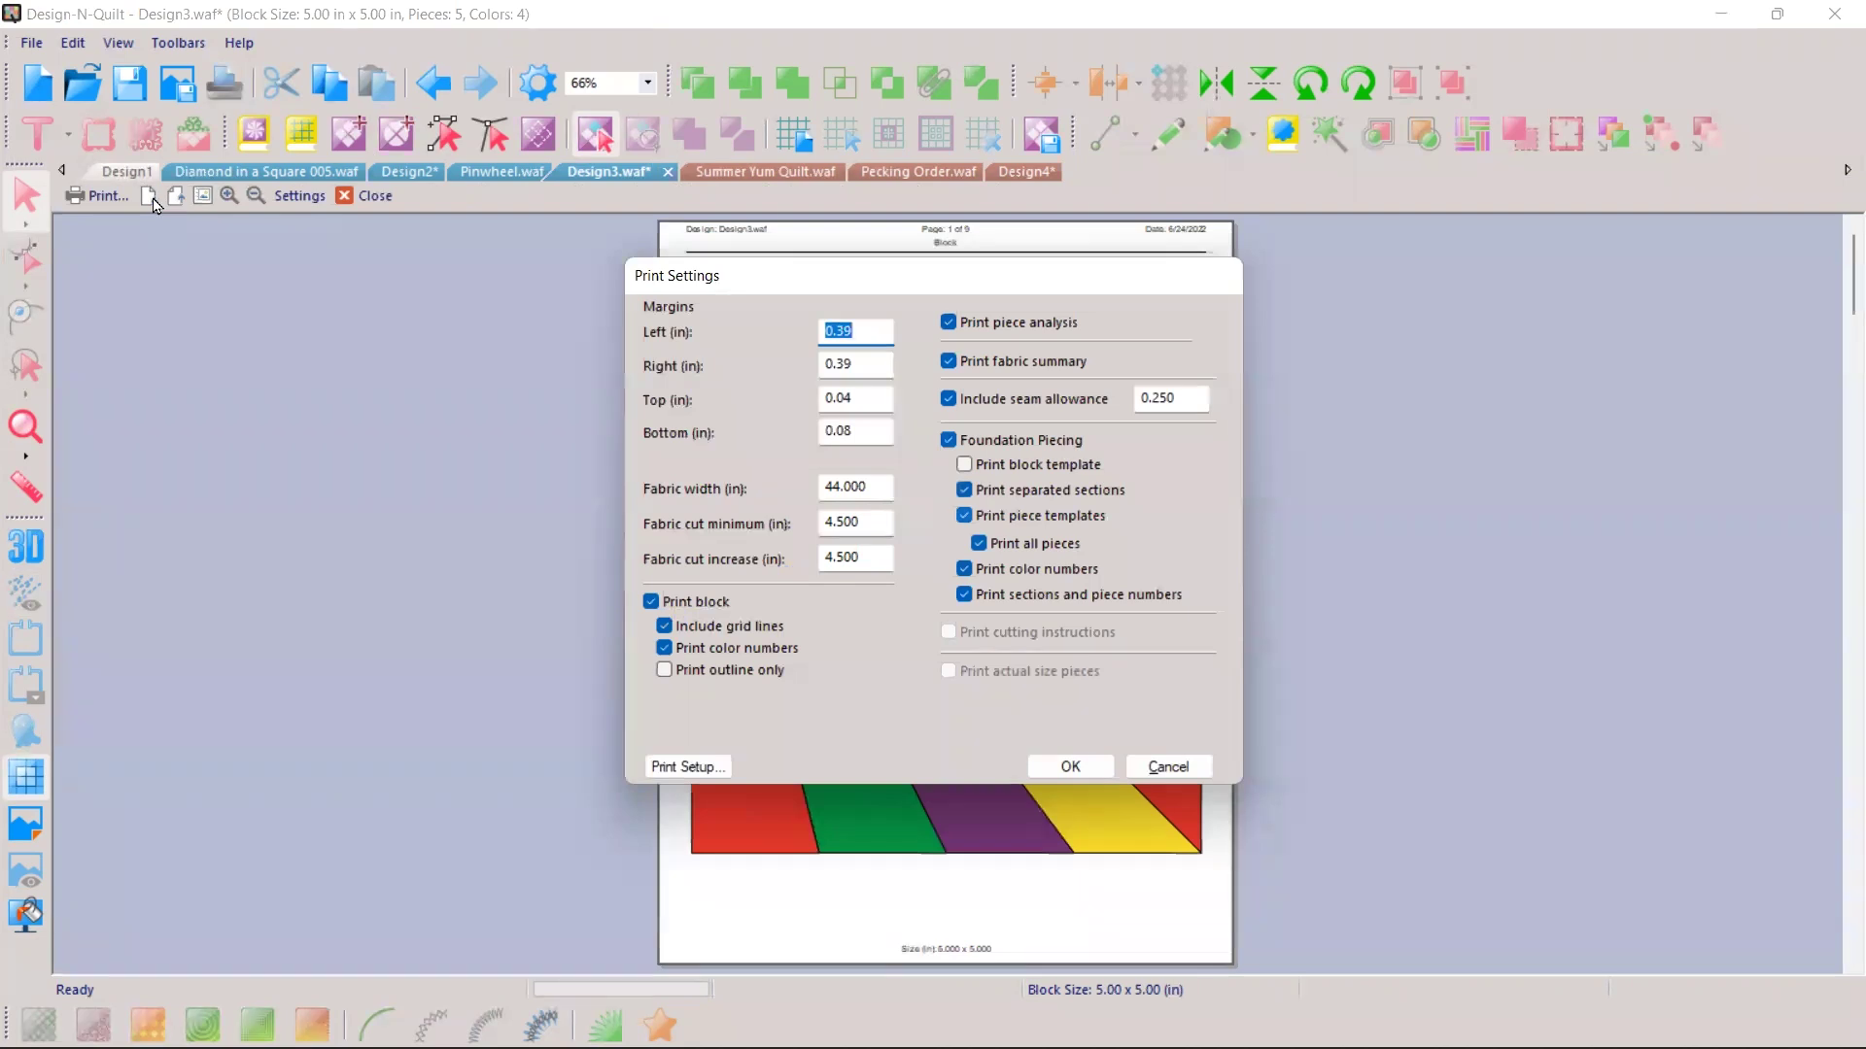
key("Return")
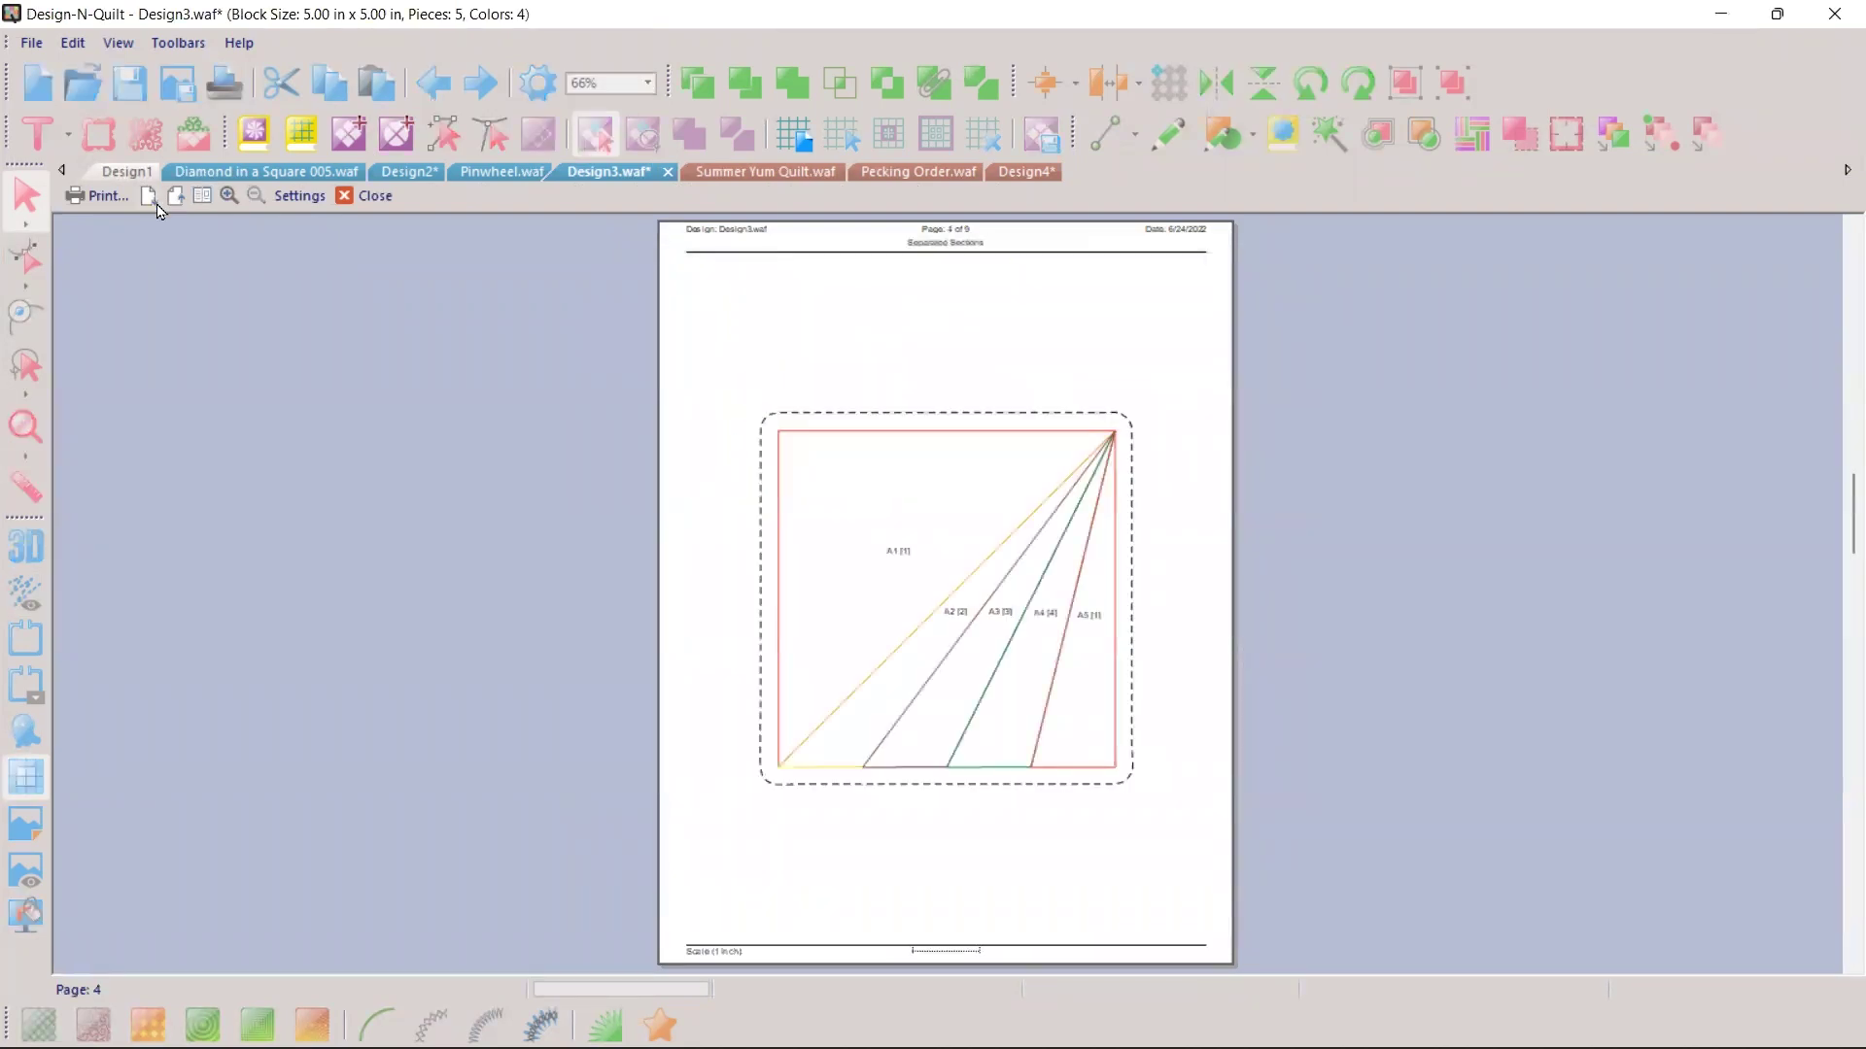
left_click(351, 198)
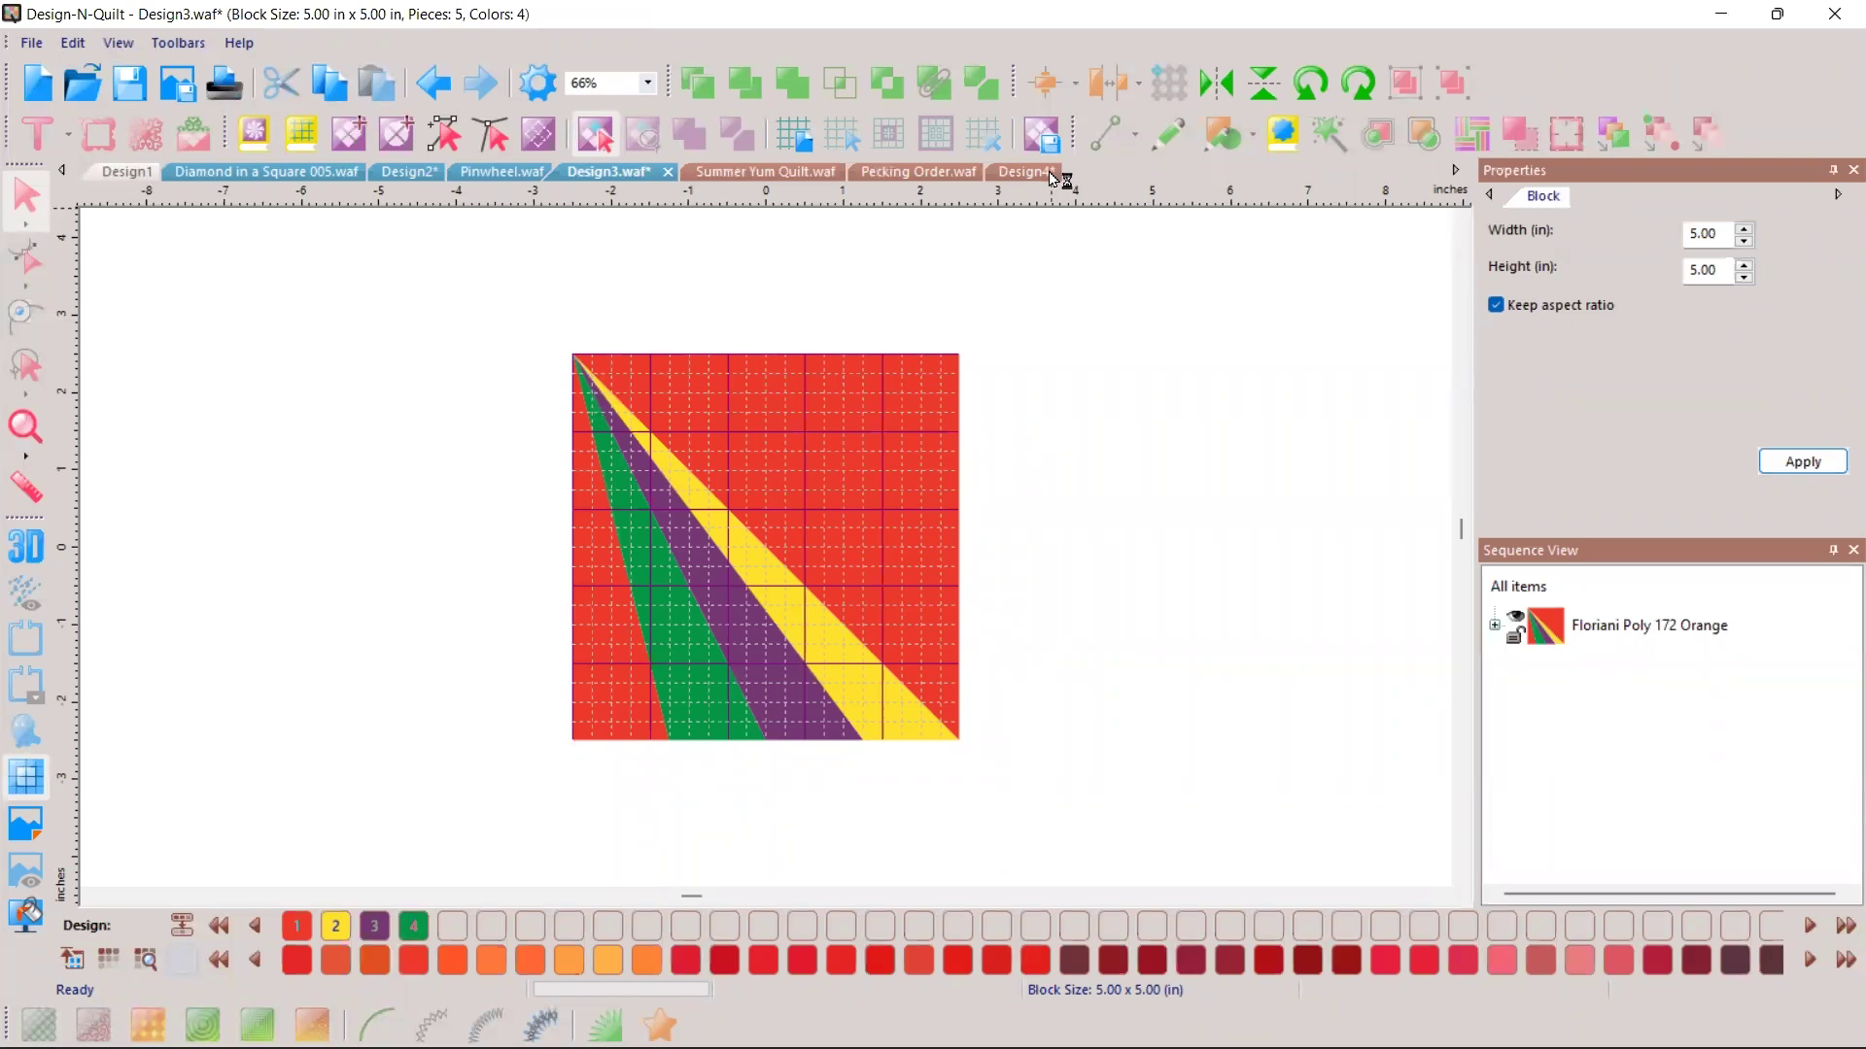
Step: Place the Cat 003 custom shape from the Animals folder in a new design and enlarge it to about 3.15 by 4.14 in
left_click(36, 88)
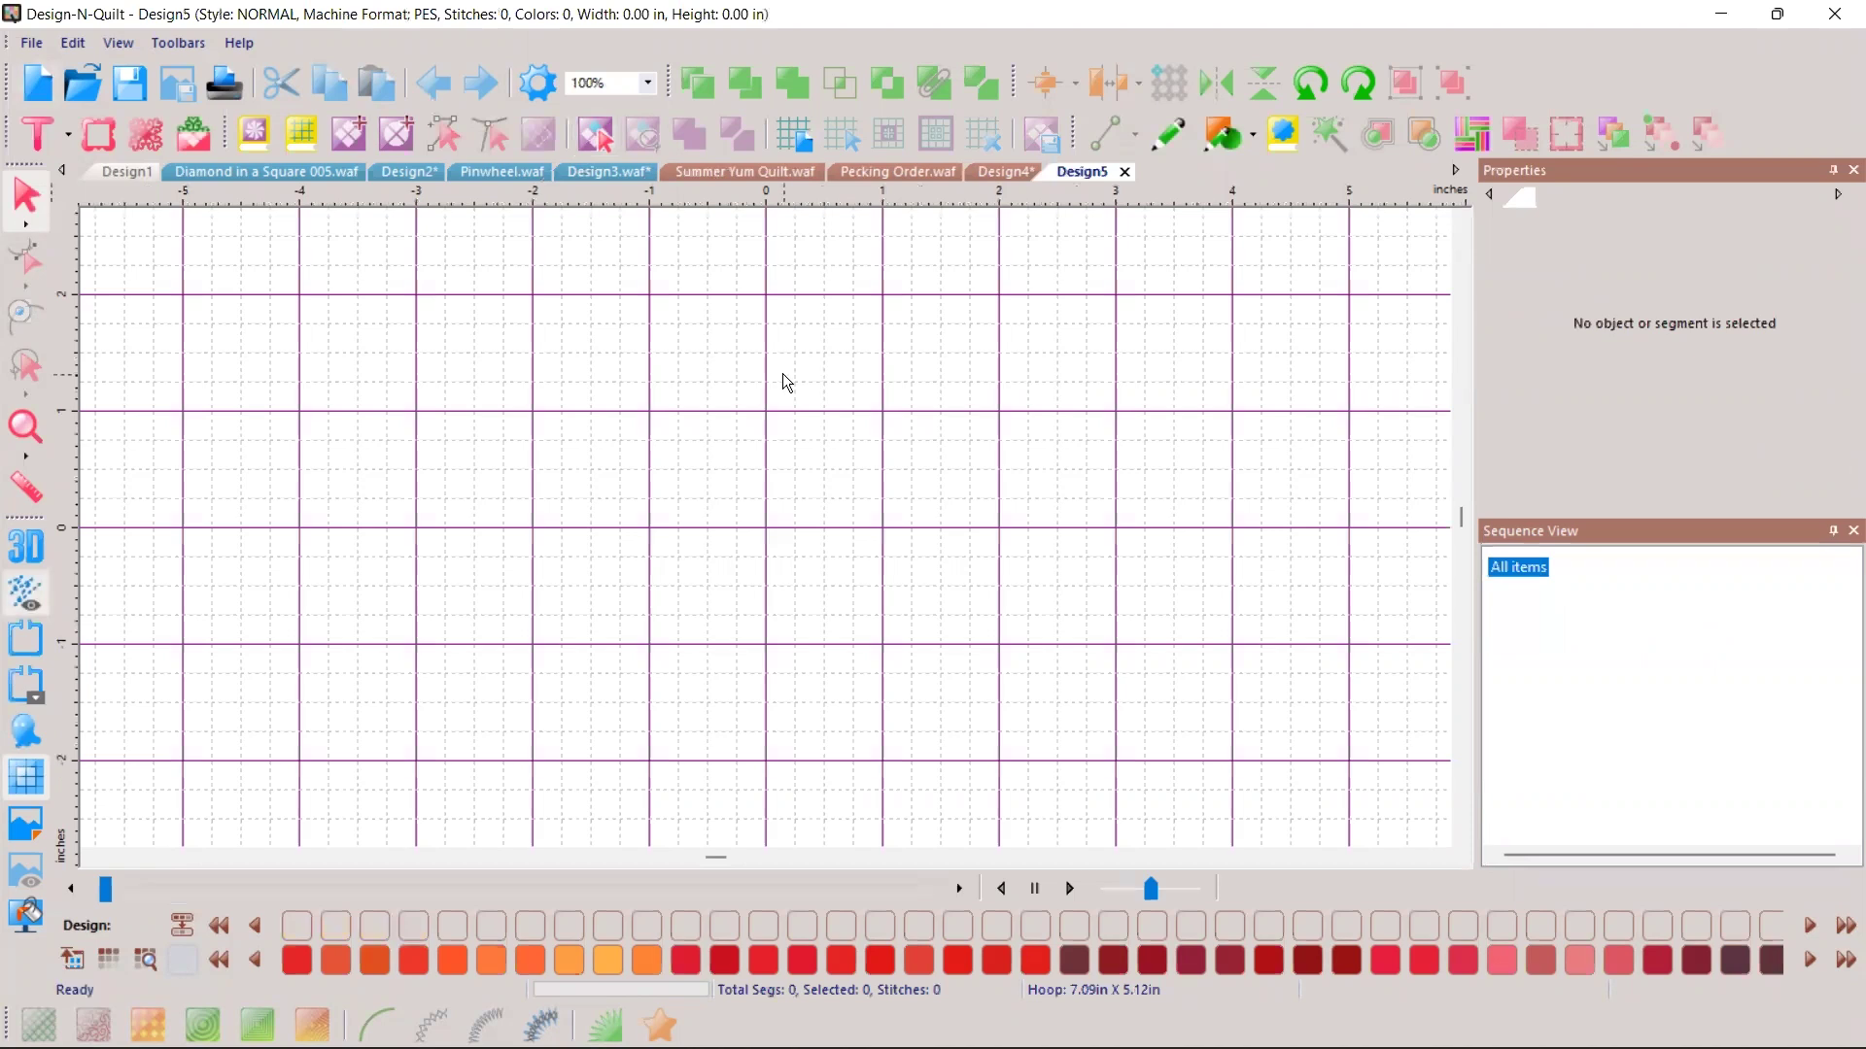
left_click(1284, 136)
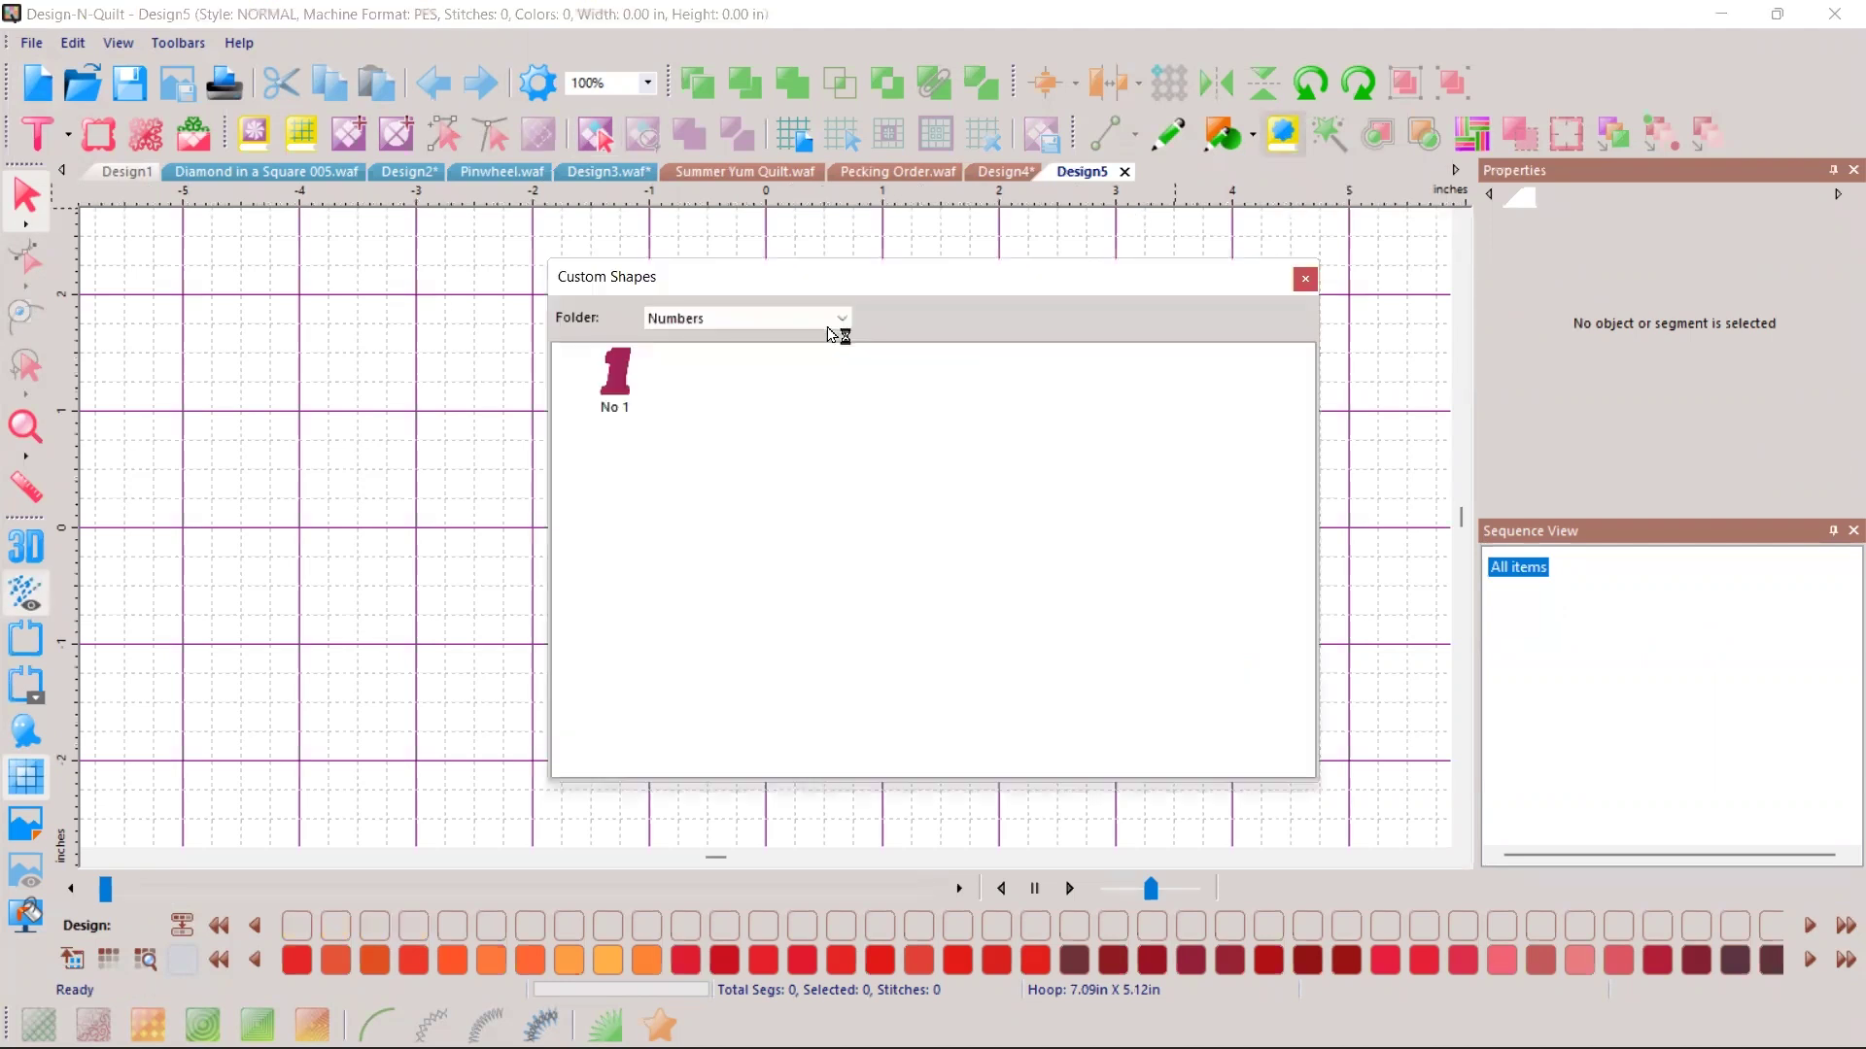
key("alt+Down")
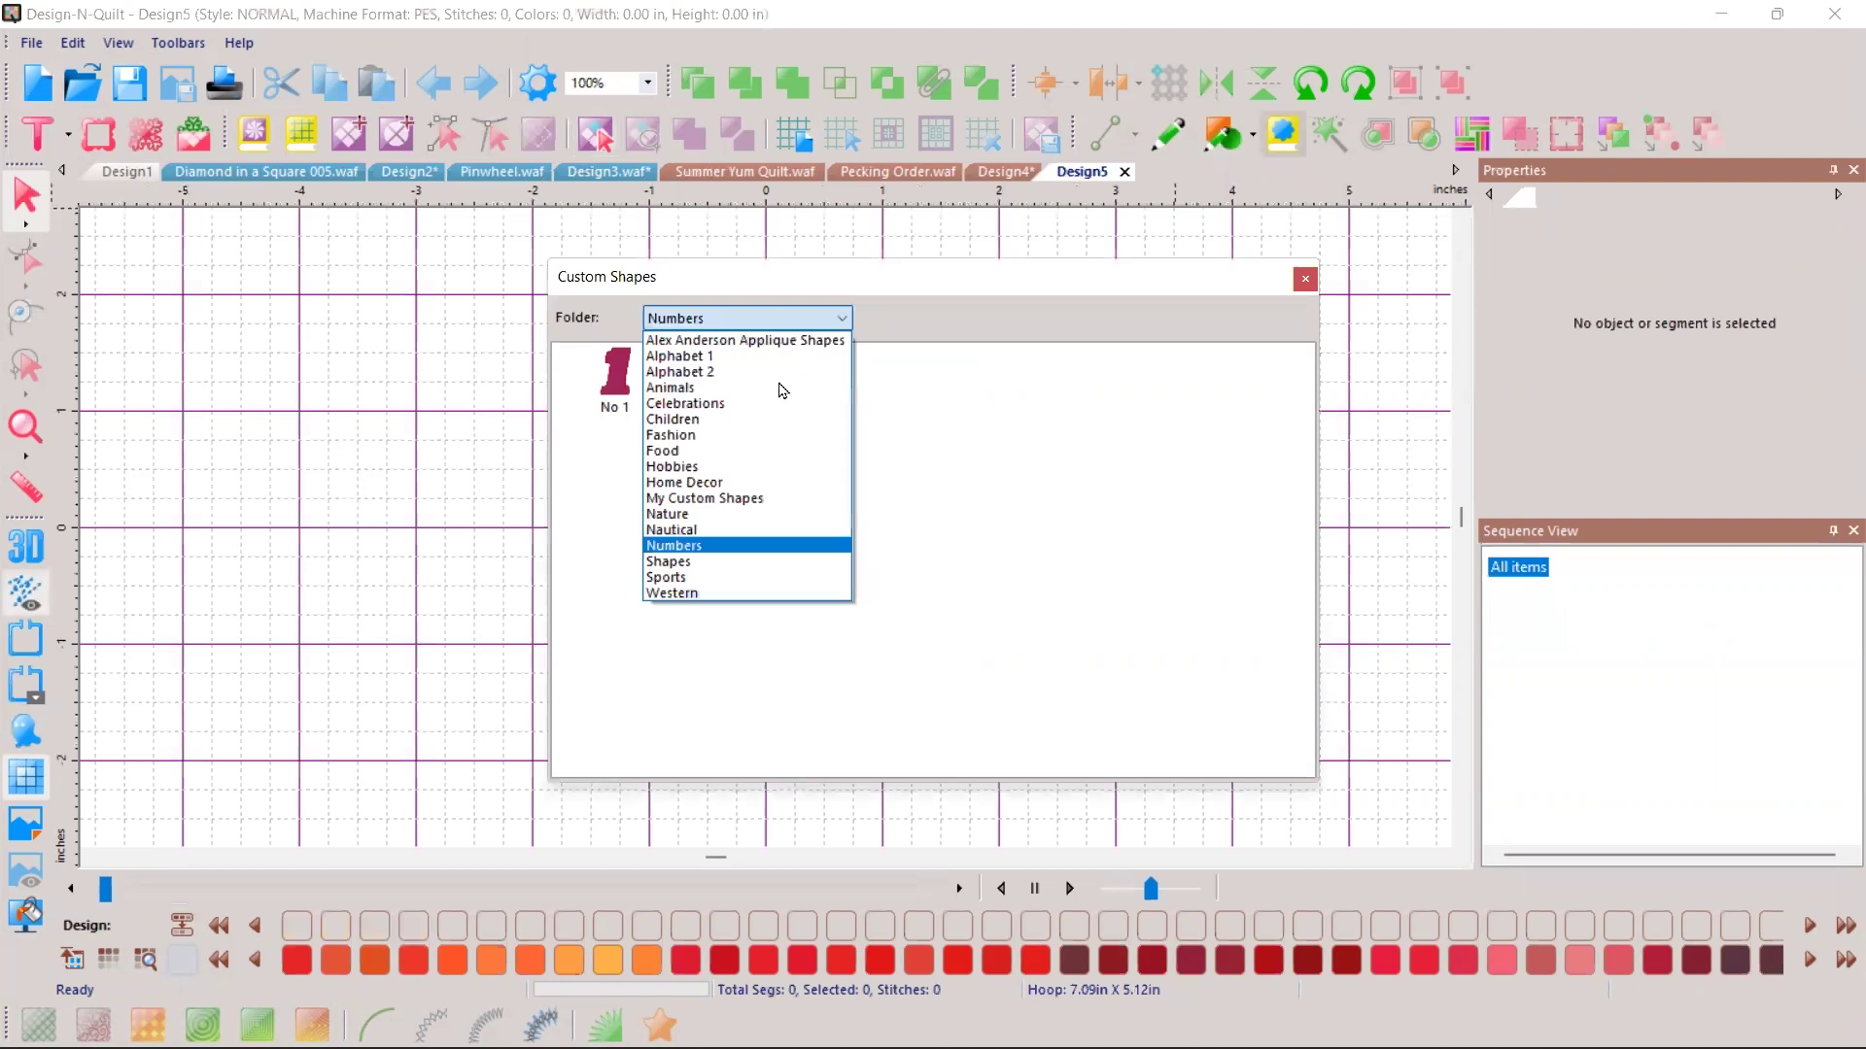
key("Home")
key("Down")
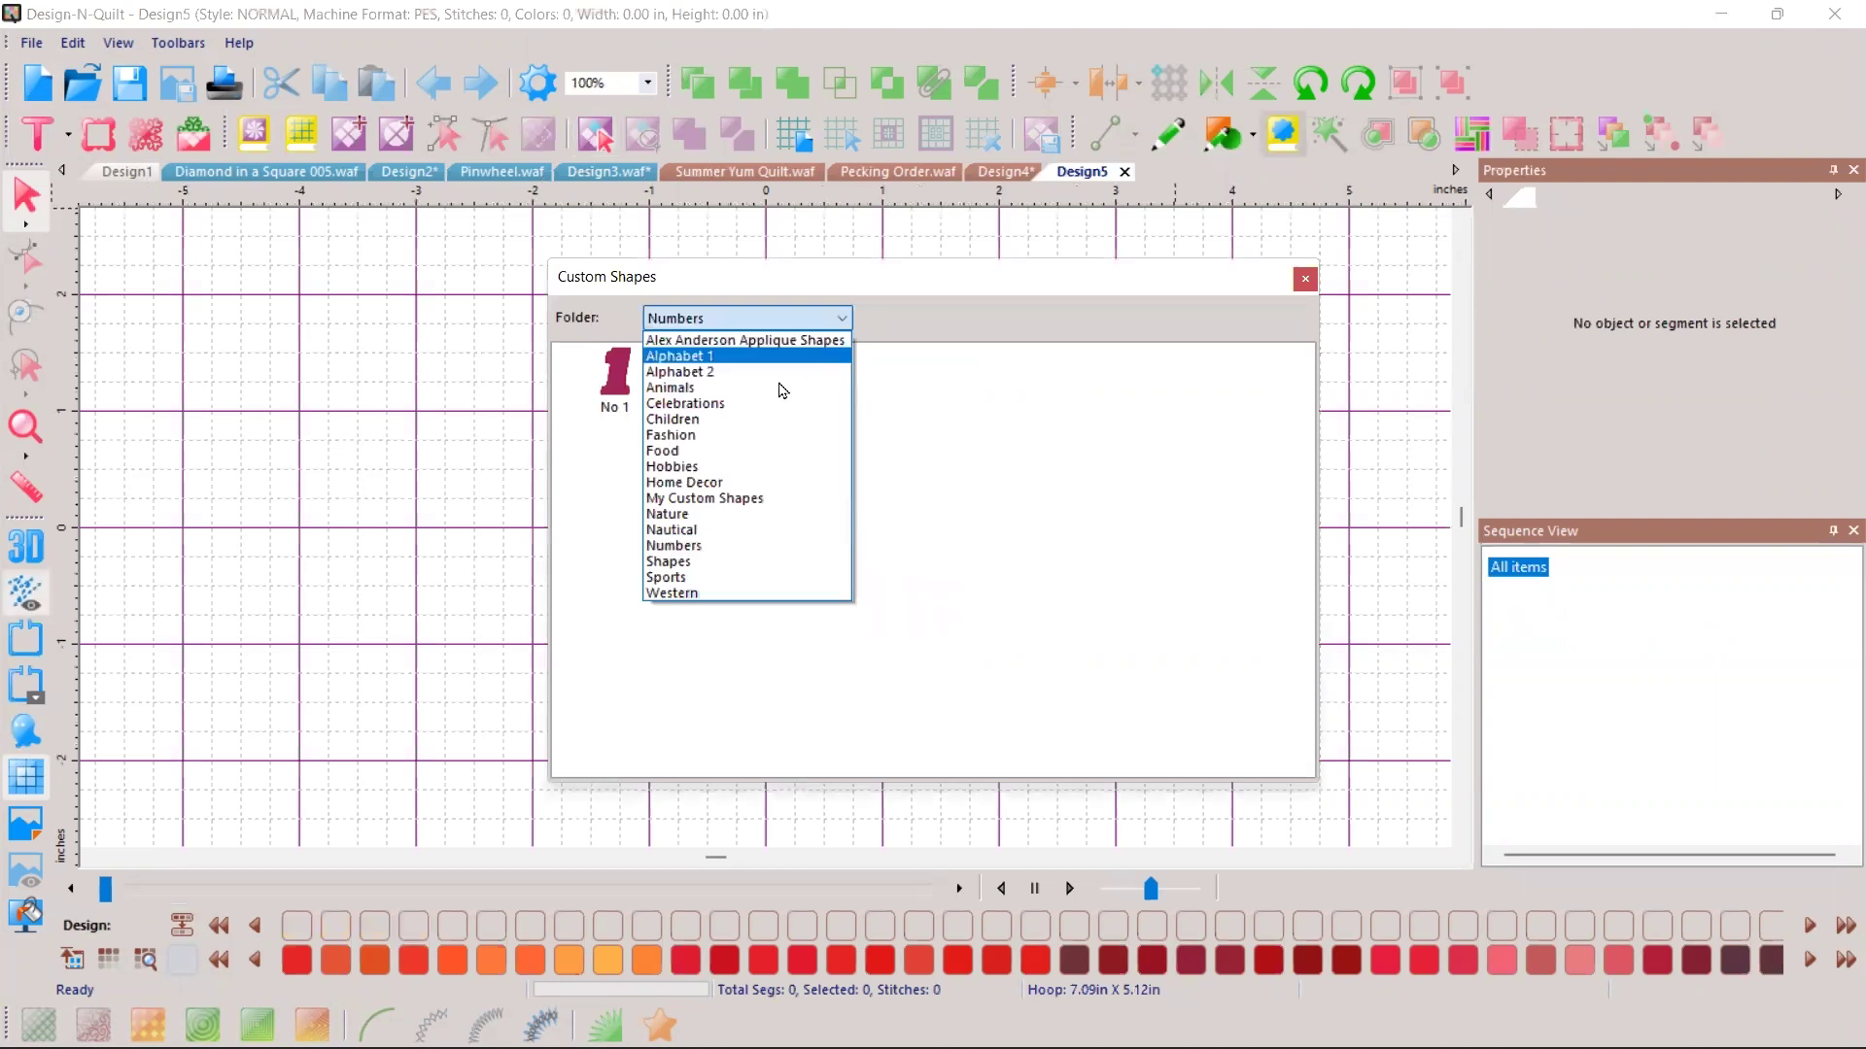
left_click(777, 386)
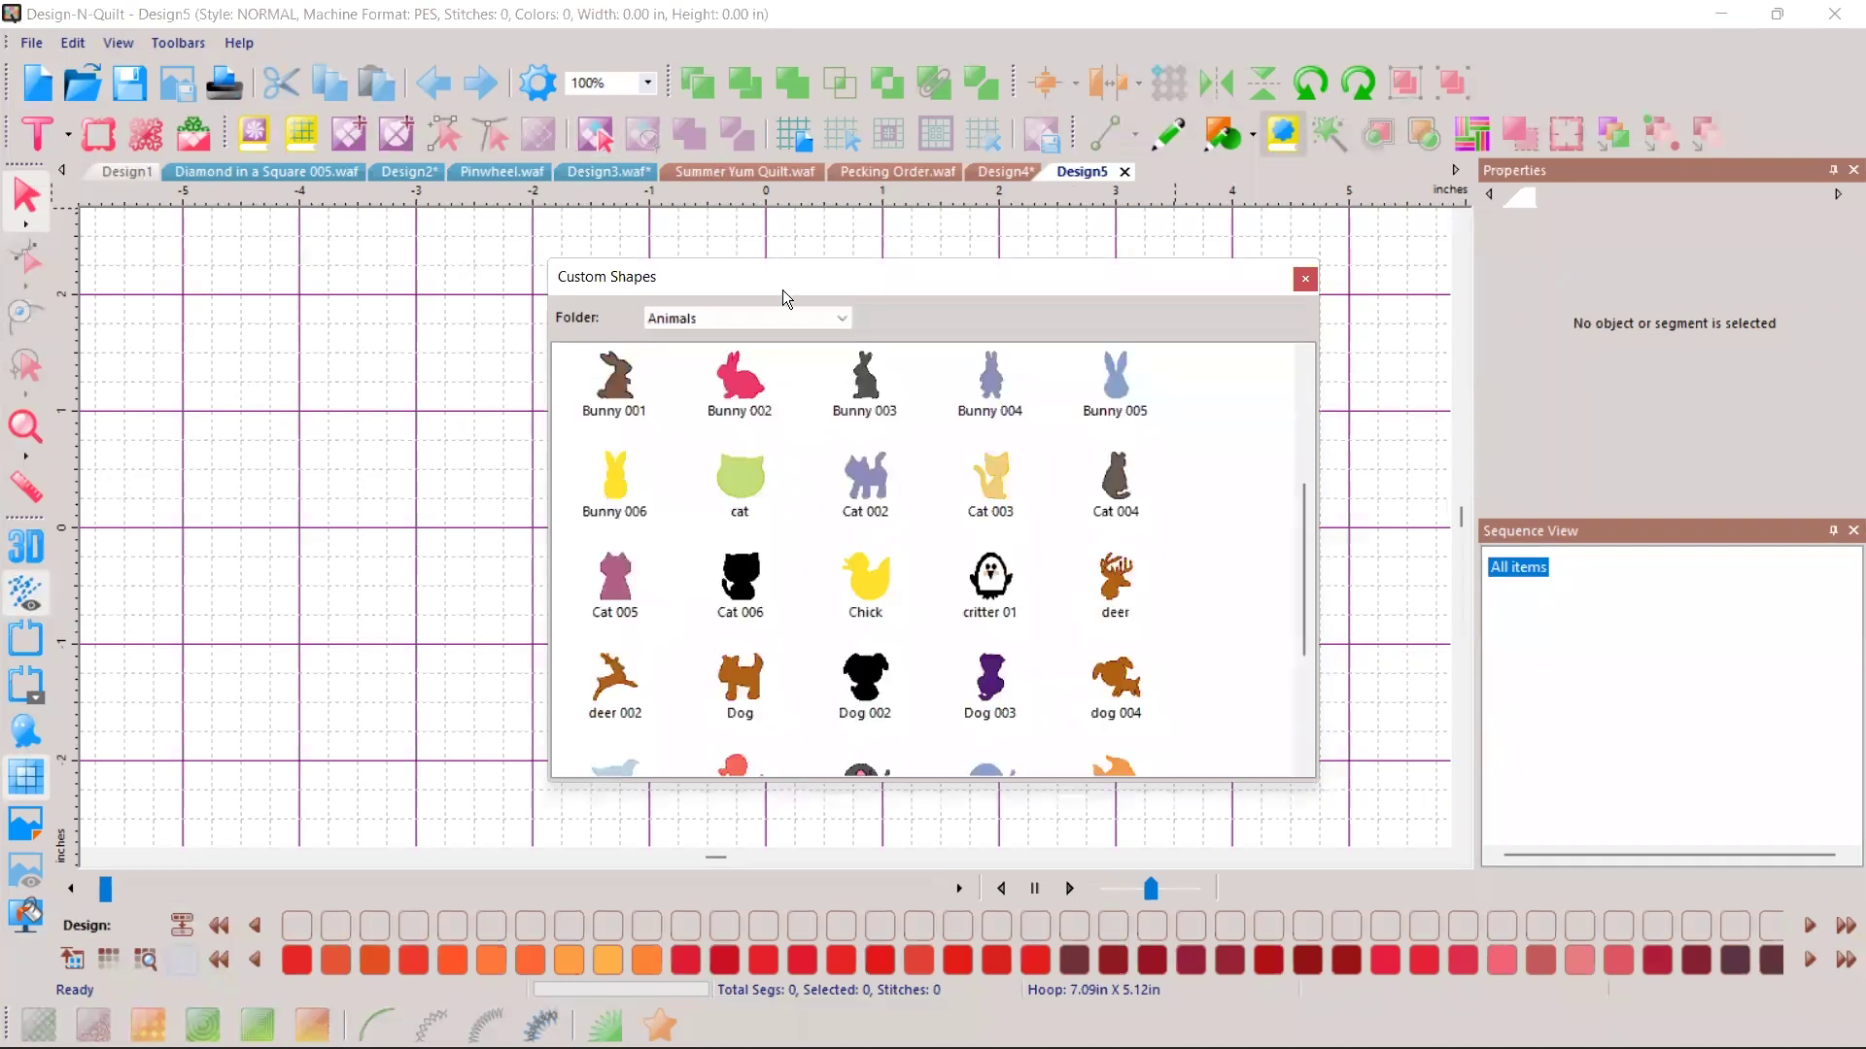
left_click(924, 331)
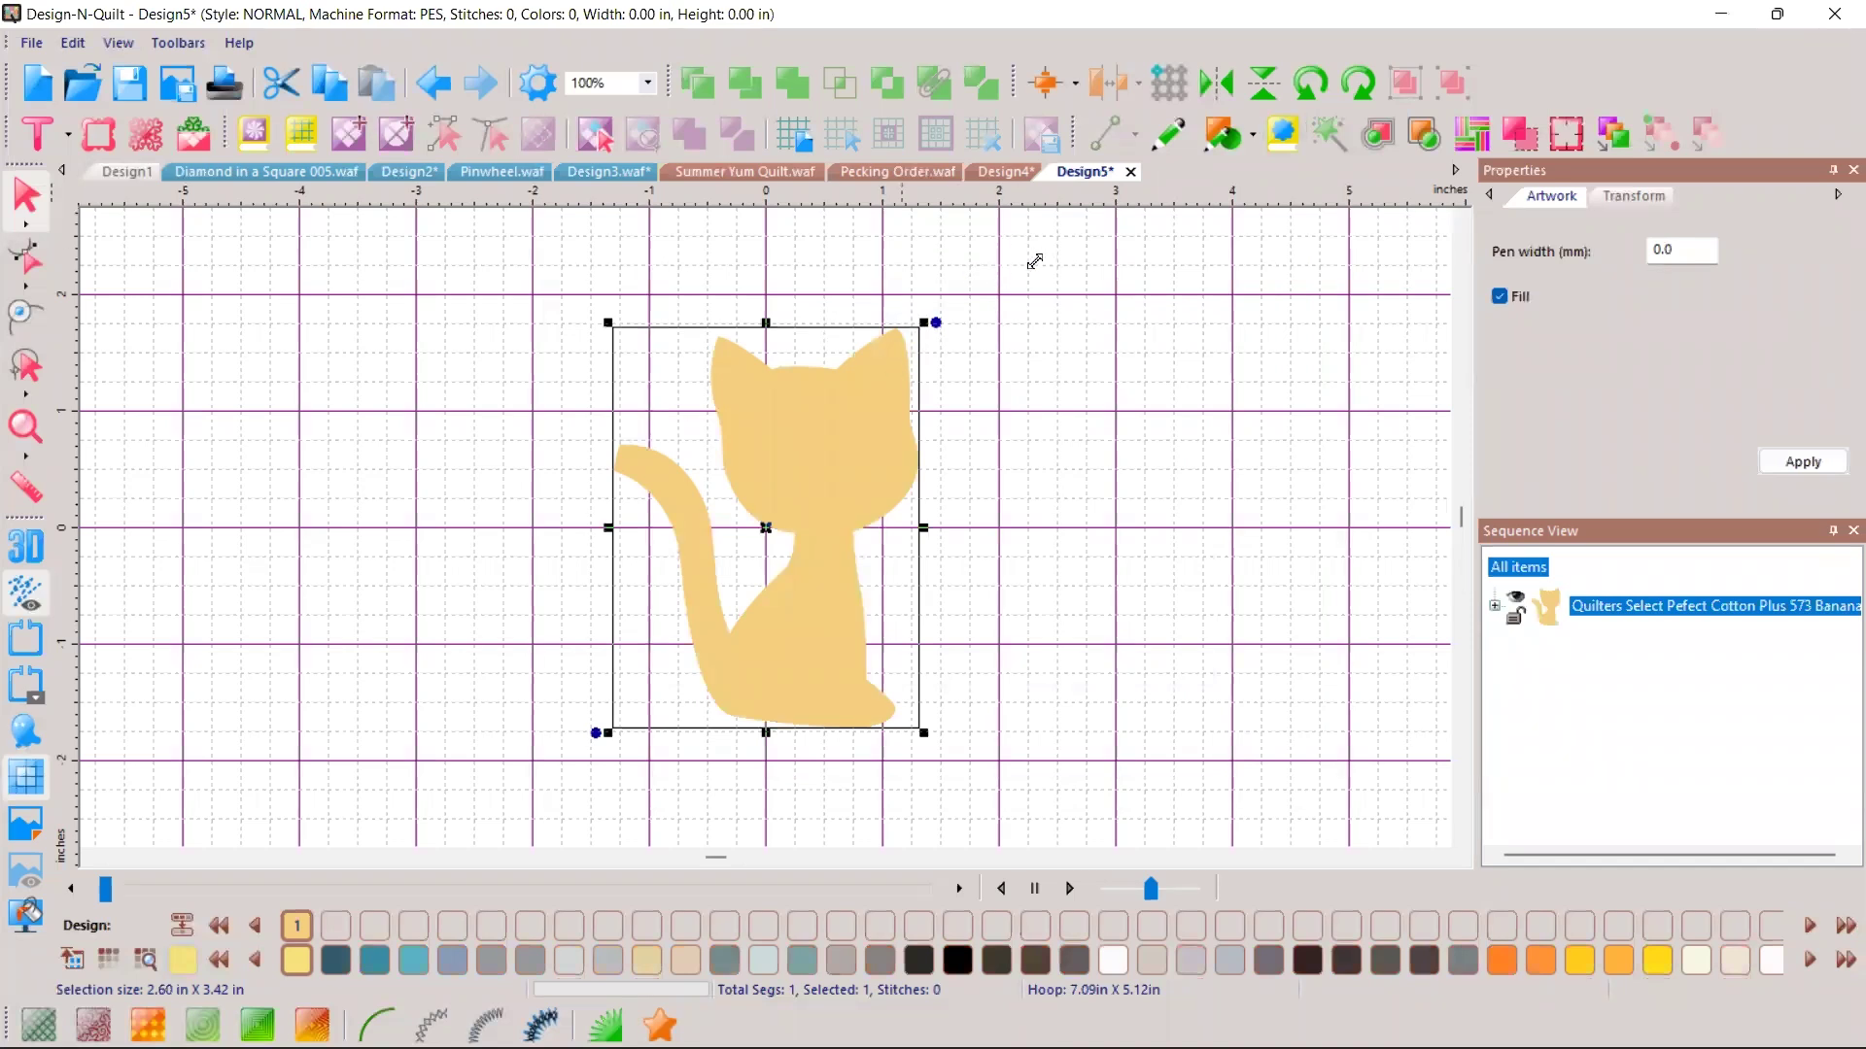
left_click_drag(1016, 264, 573, 610)
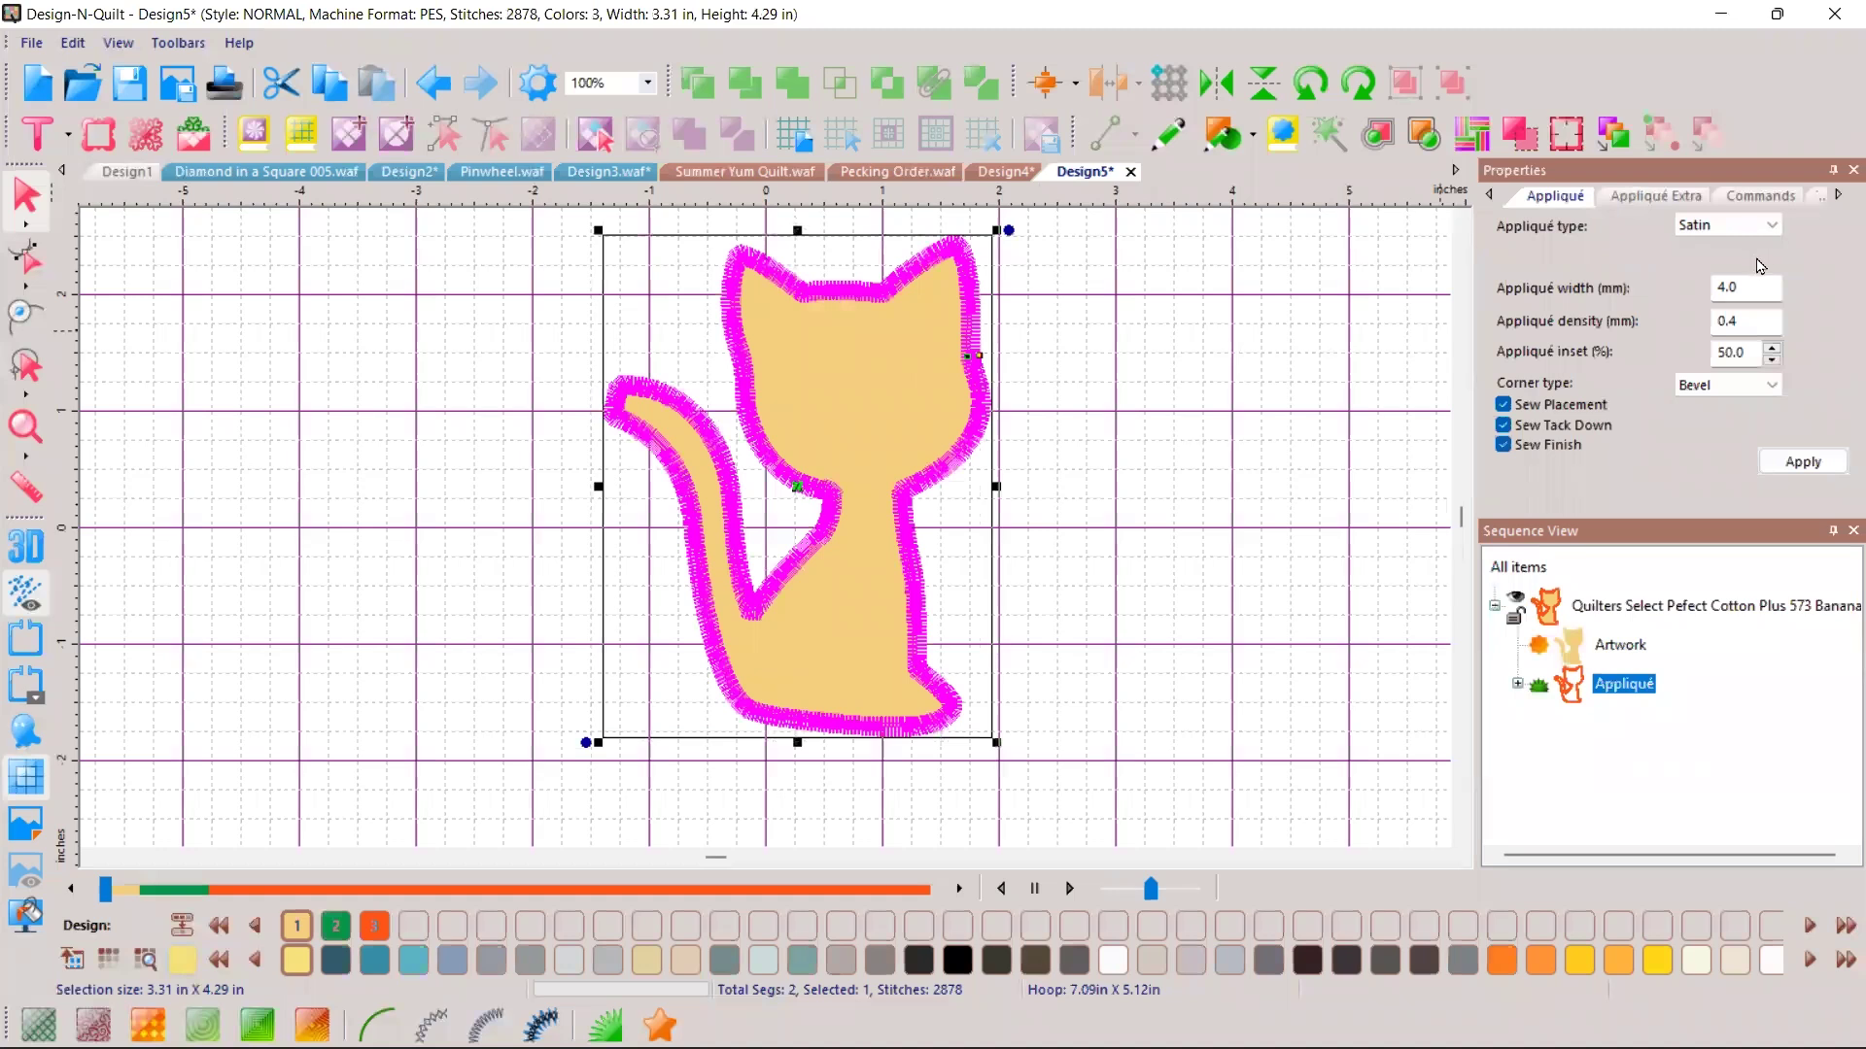
Step: Turn the cat into an appliqué, trying the Blanket type before applying the Motif type with motif 212
left_click(1802, 464)
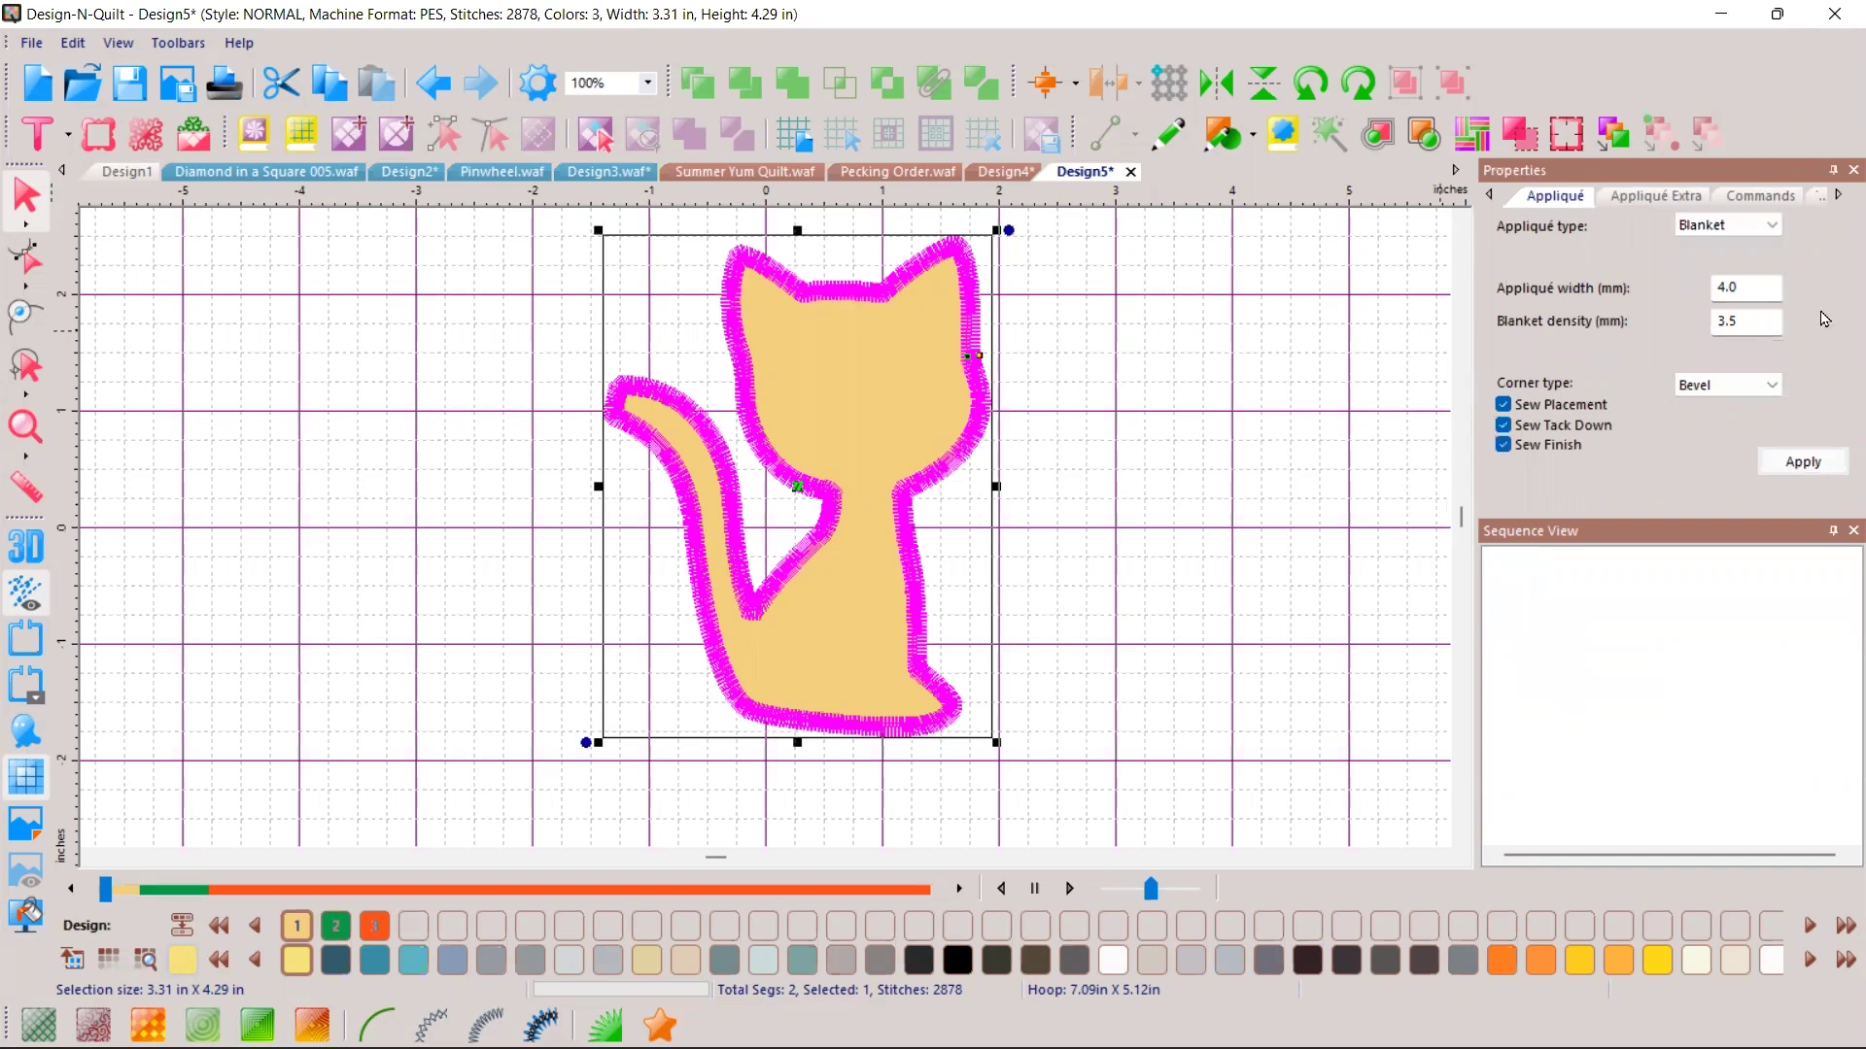
left_click(1739, 224)
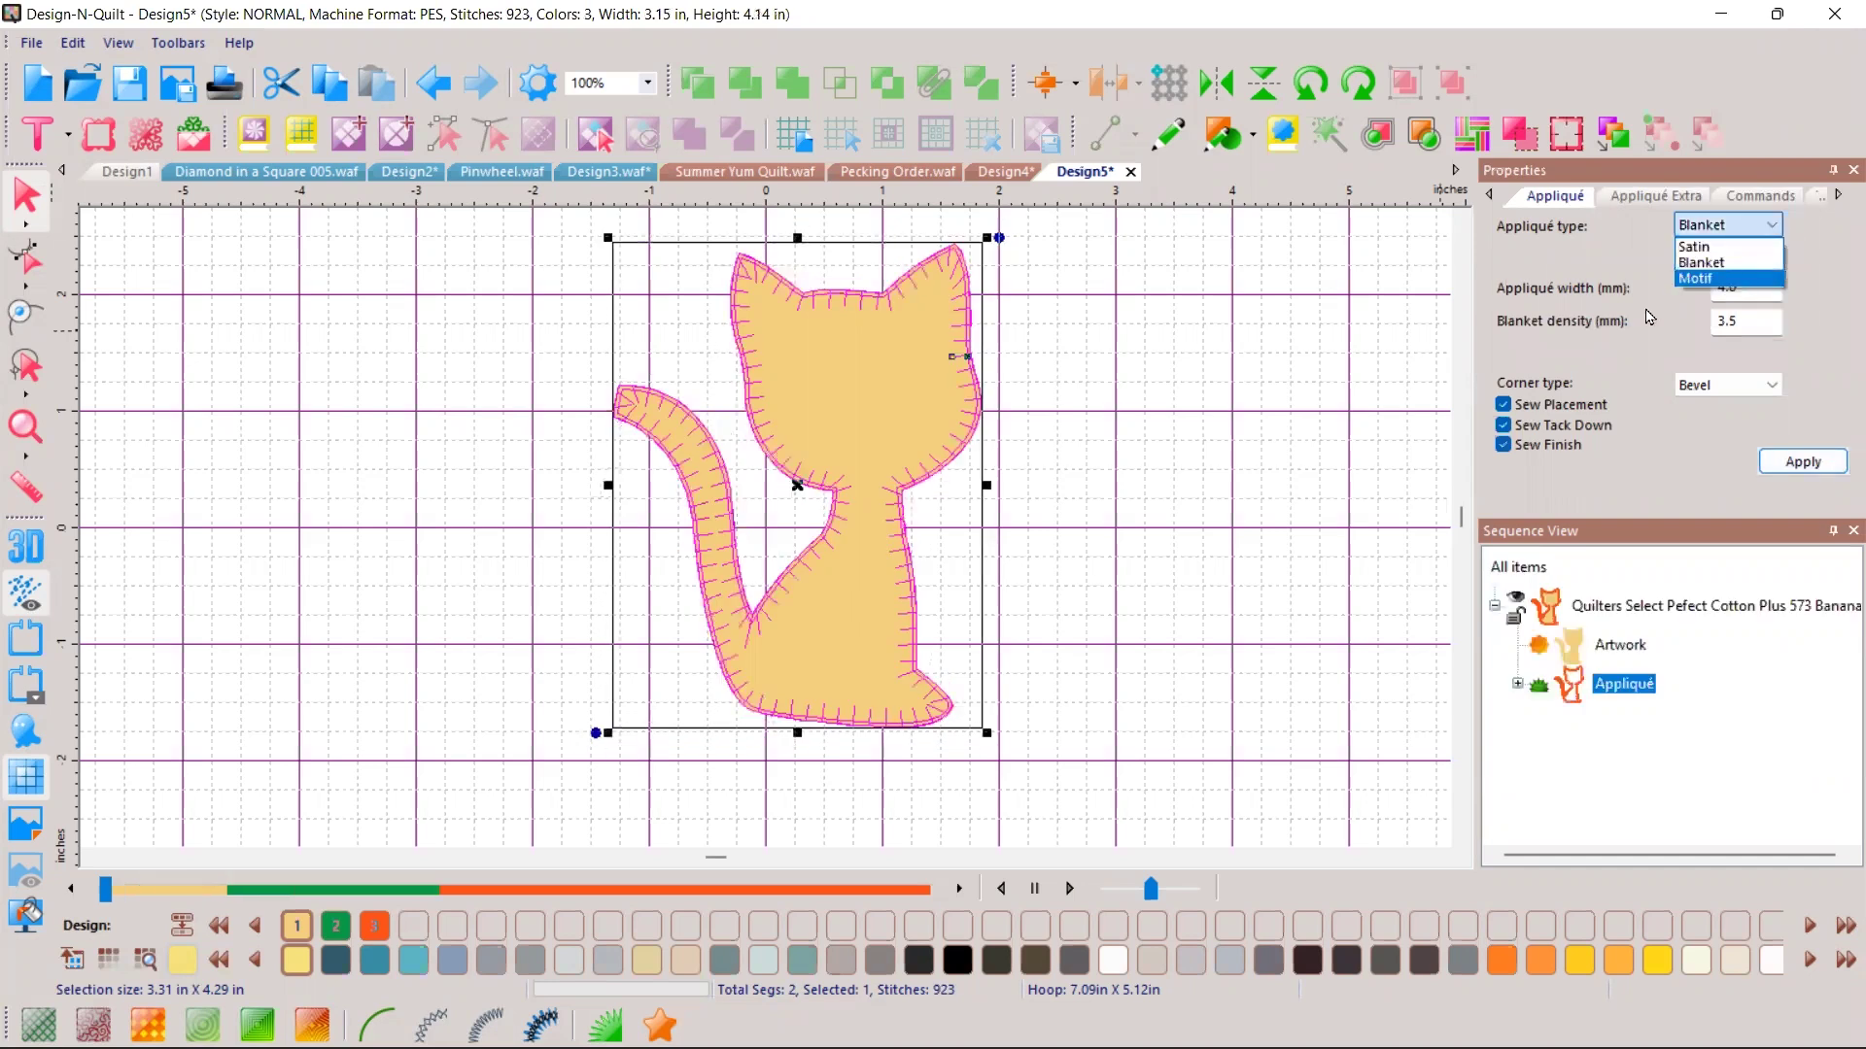
left_click(1739, 277)
left_click(1710, 288)
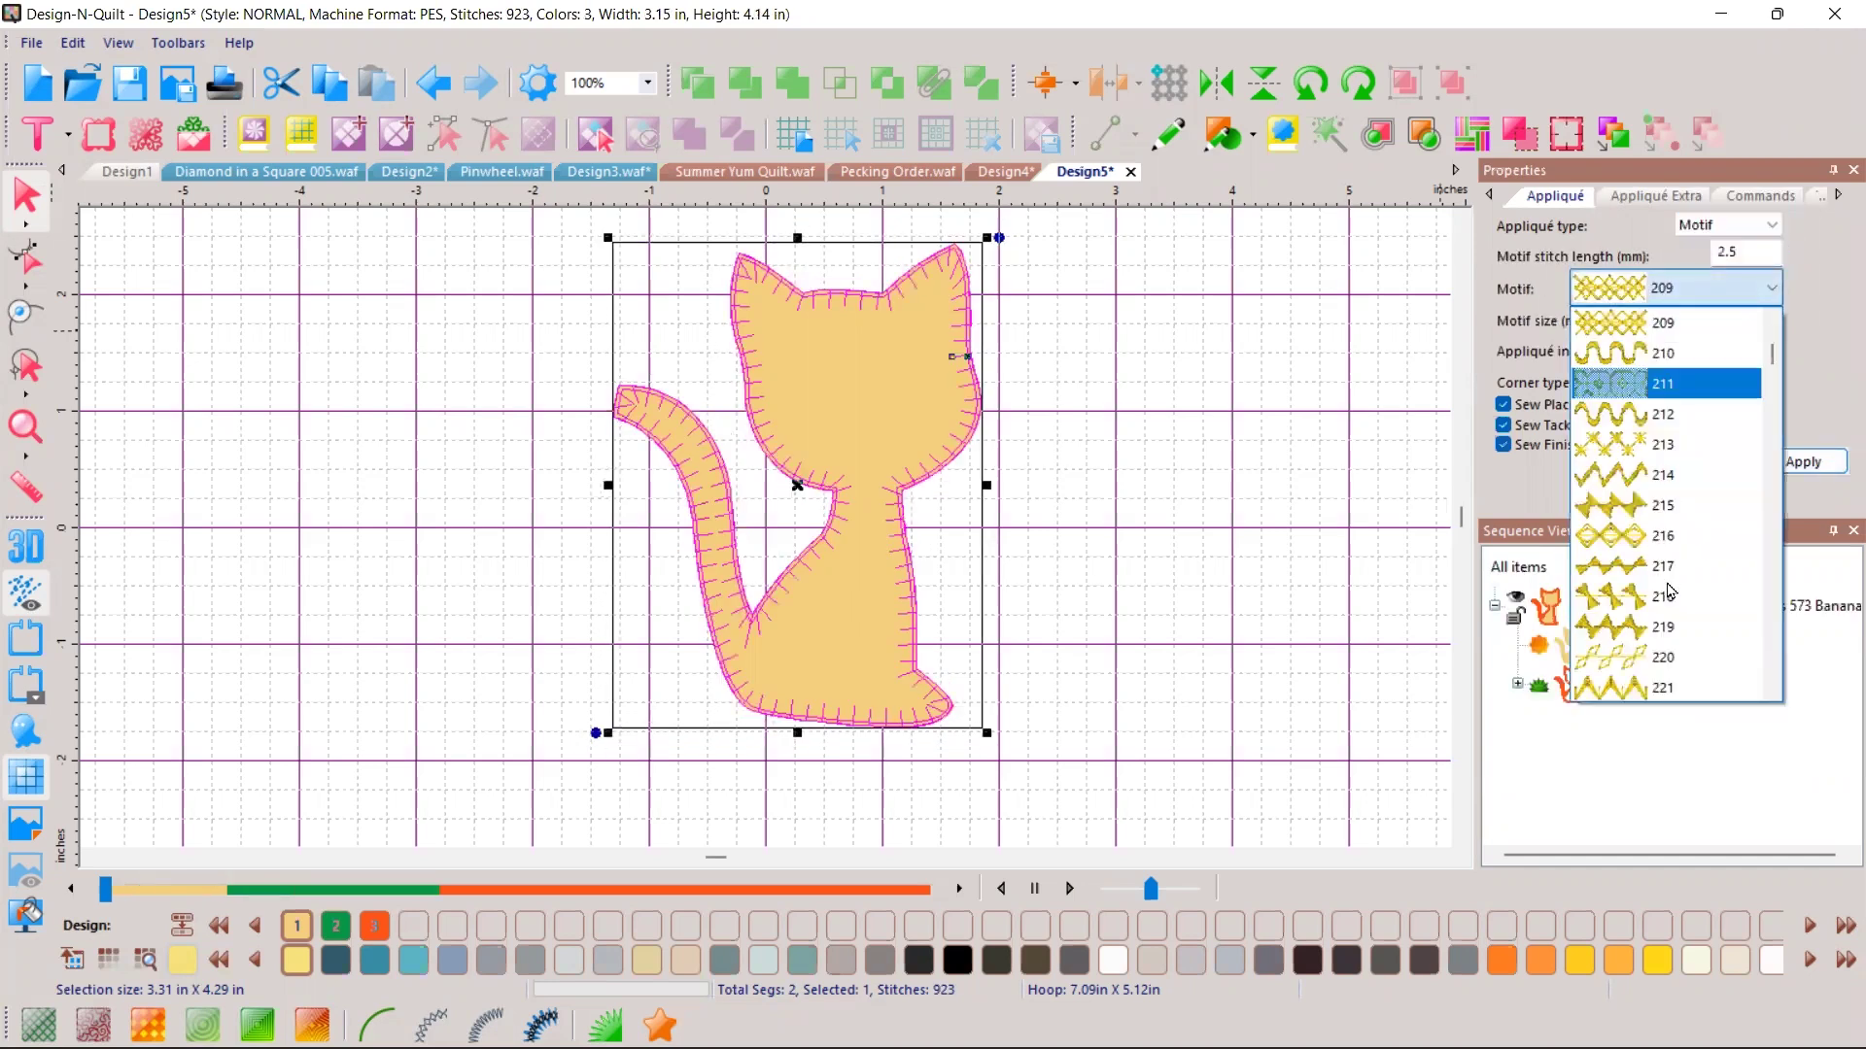
scroll(1695, 409, "up", 3)
scroll(1666, 457, "down", 3)
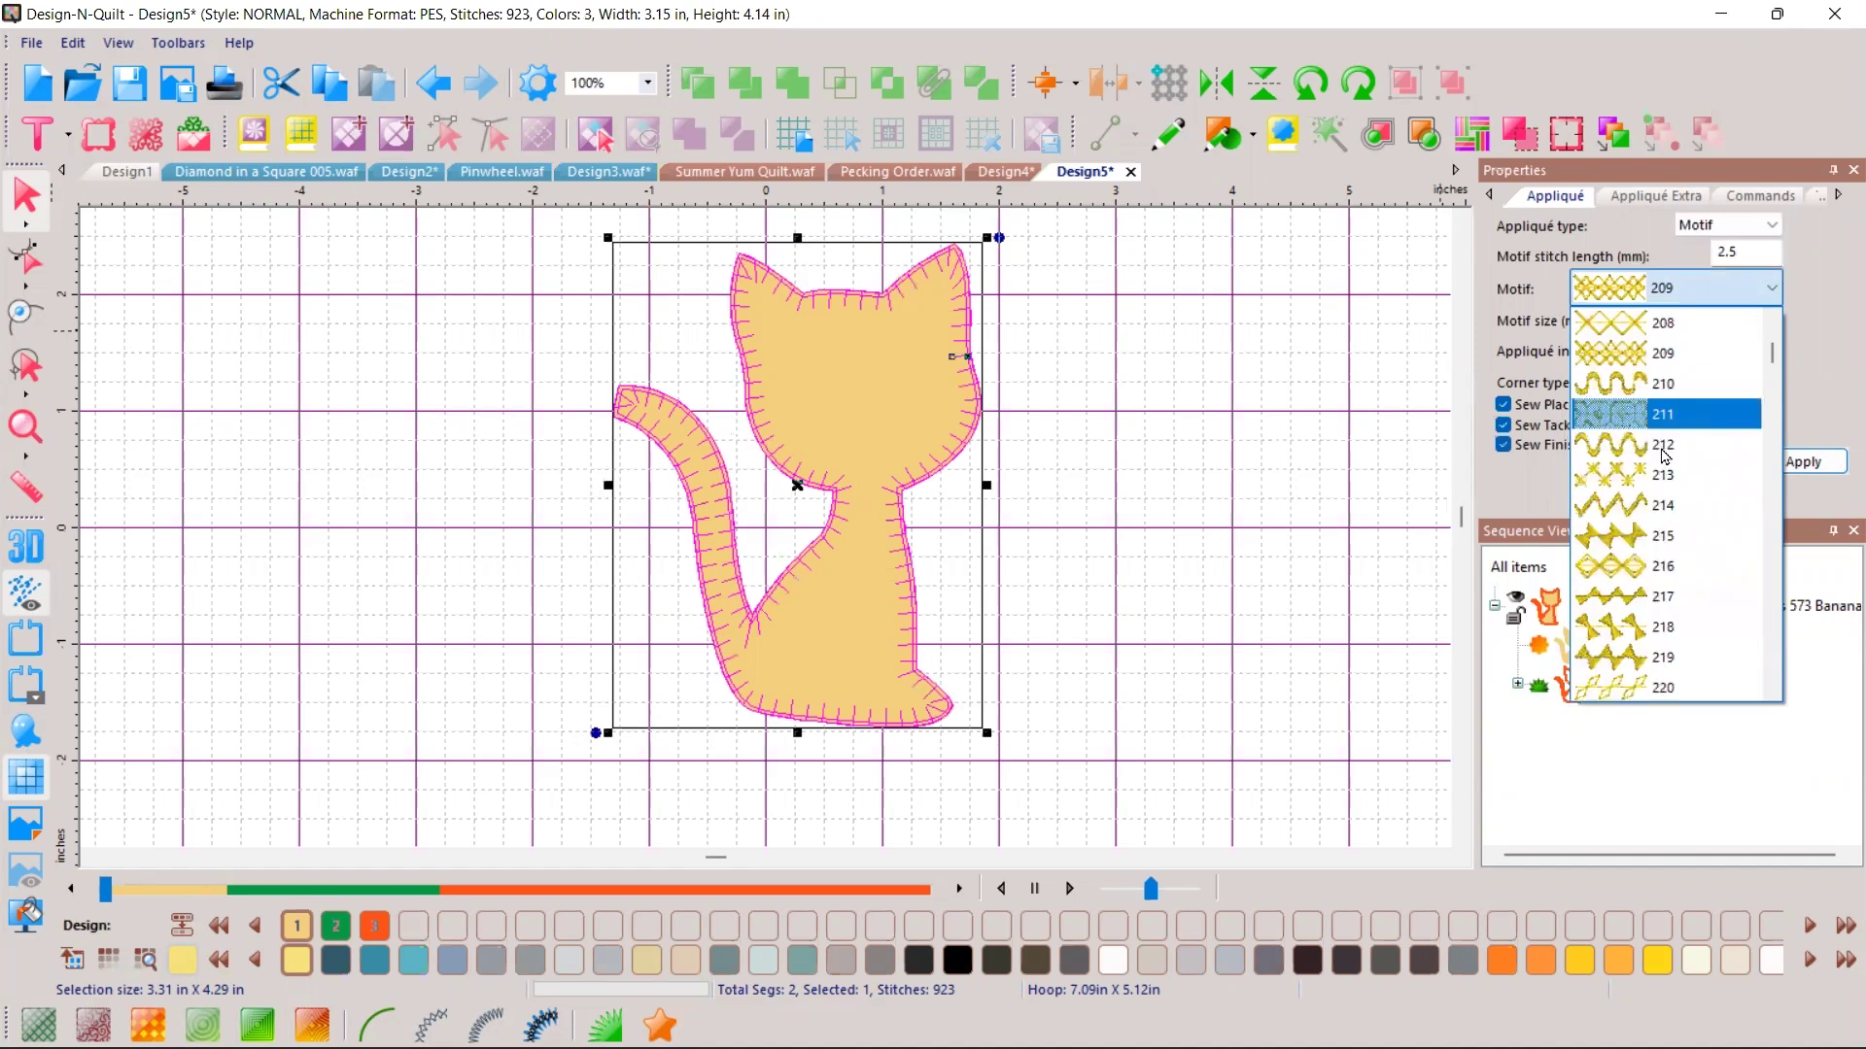
left_click(1726, 433)
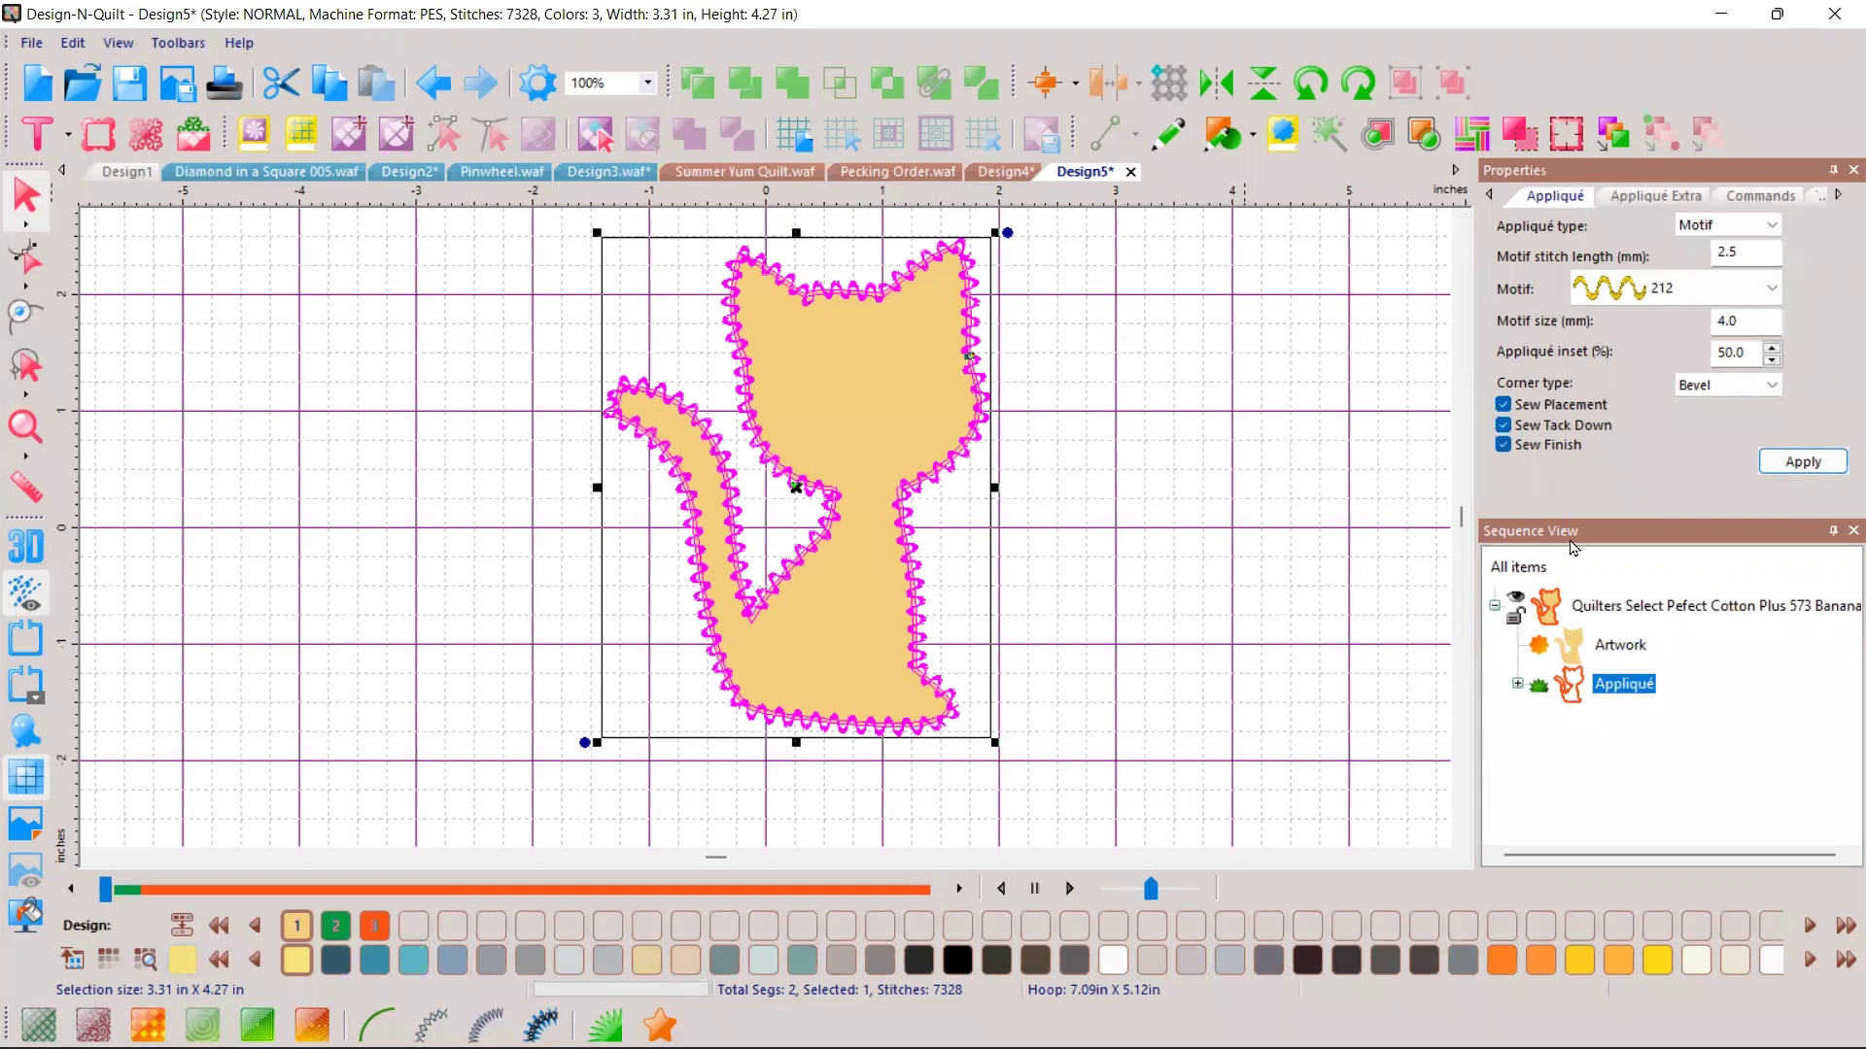
left_click(1662, 761)
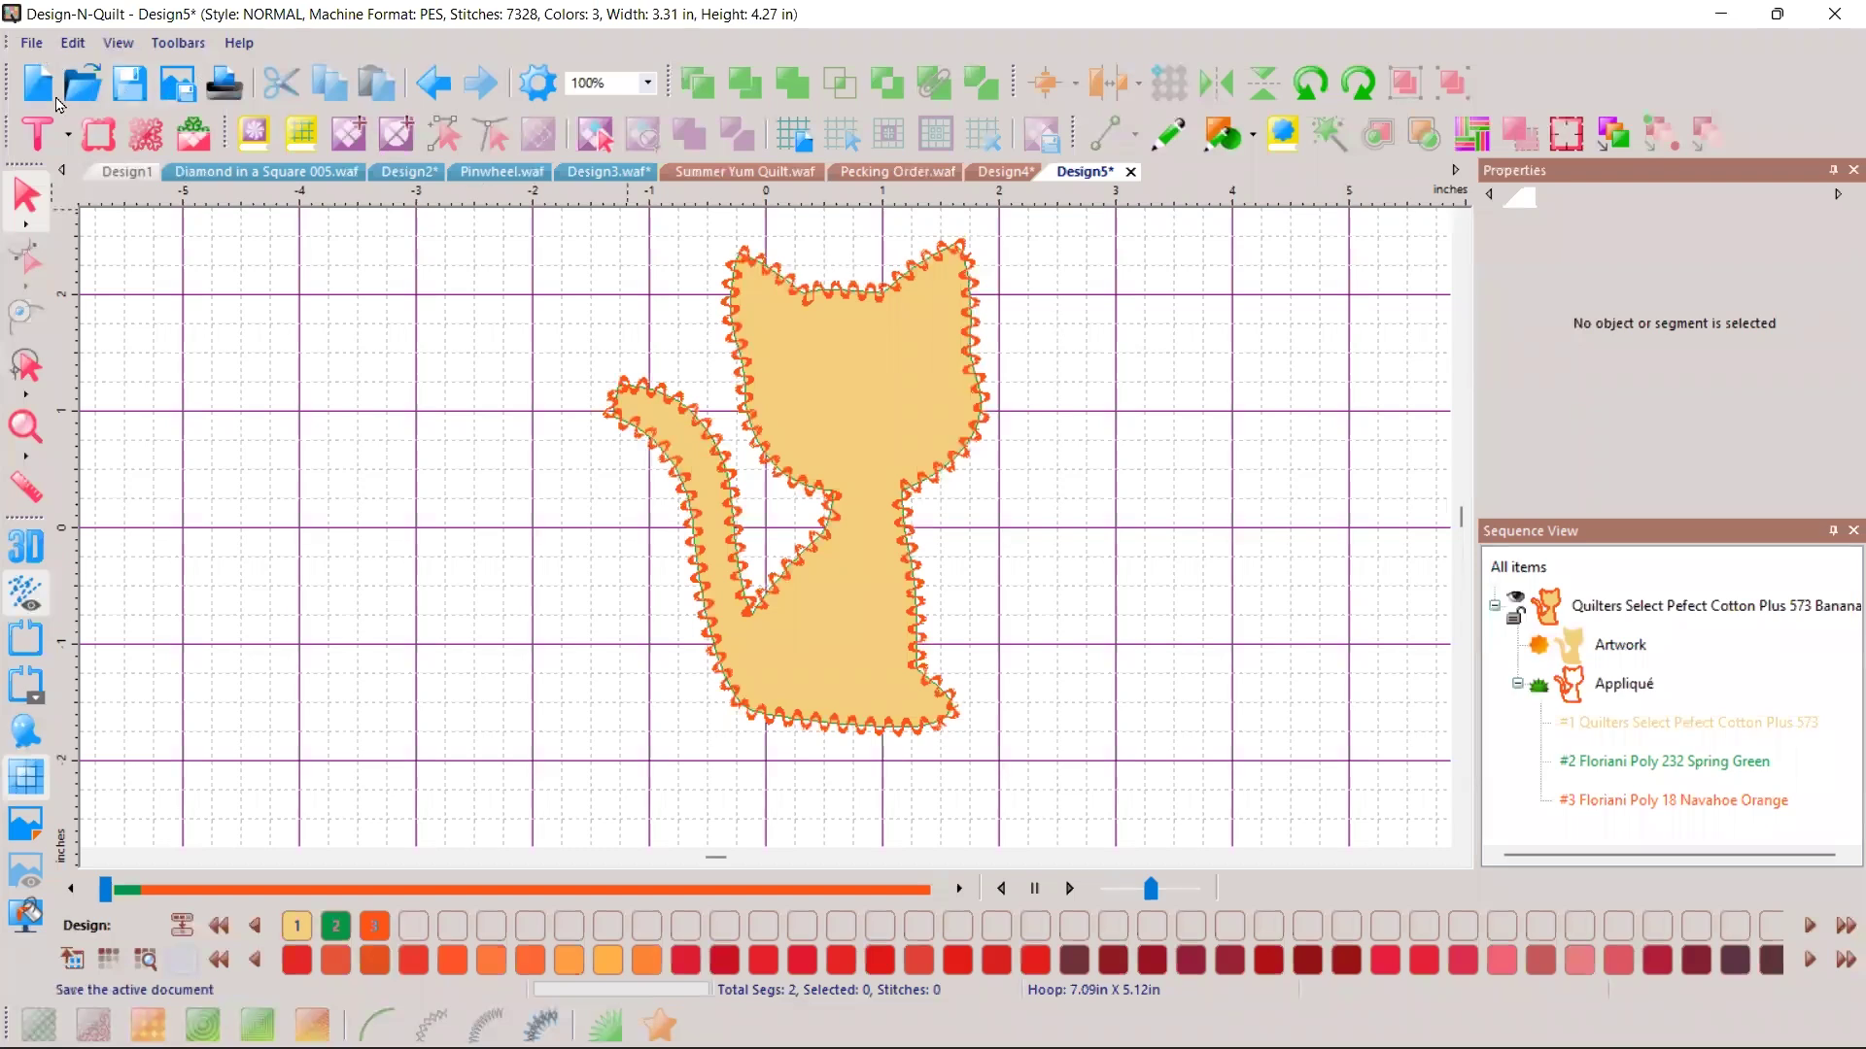
Step: Save the appliqué cat as a PES embroidery file named kitty in the Saved Pictures folder
left_click(91, 169)
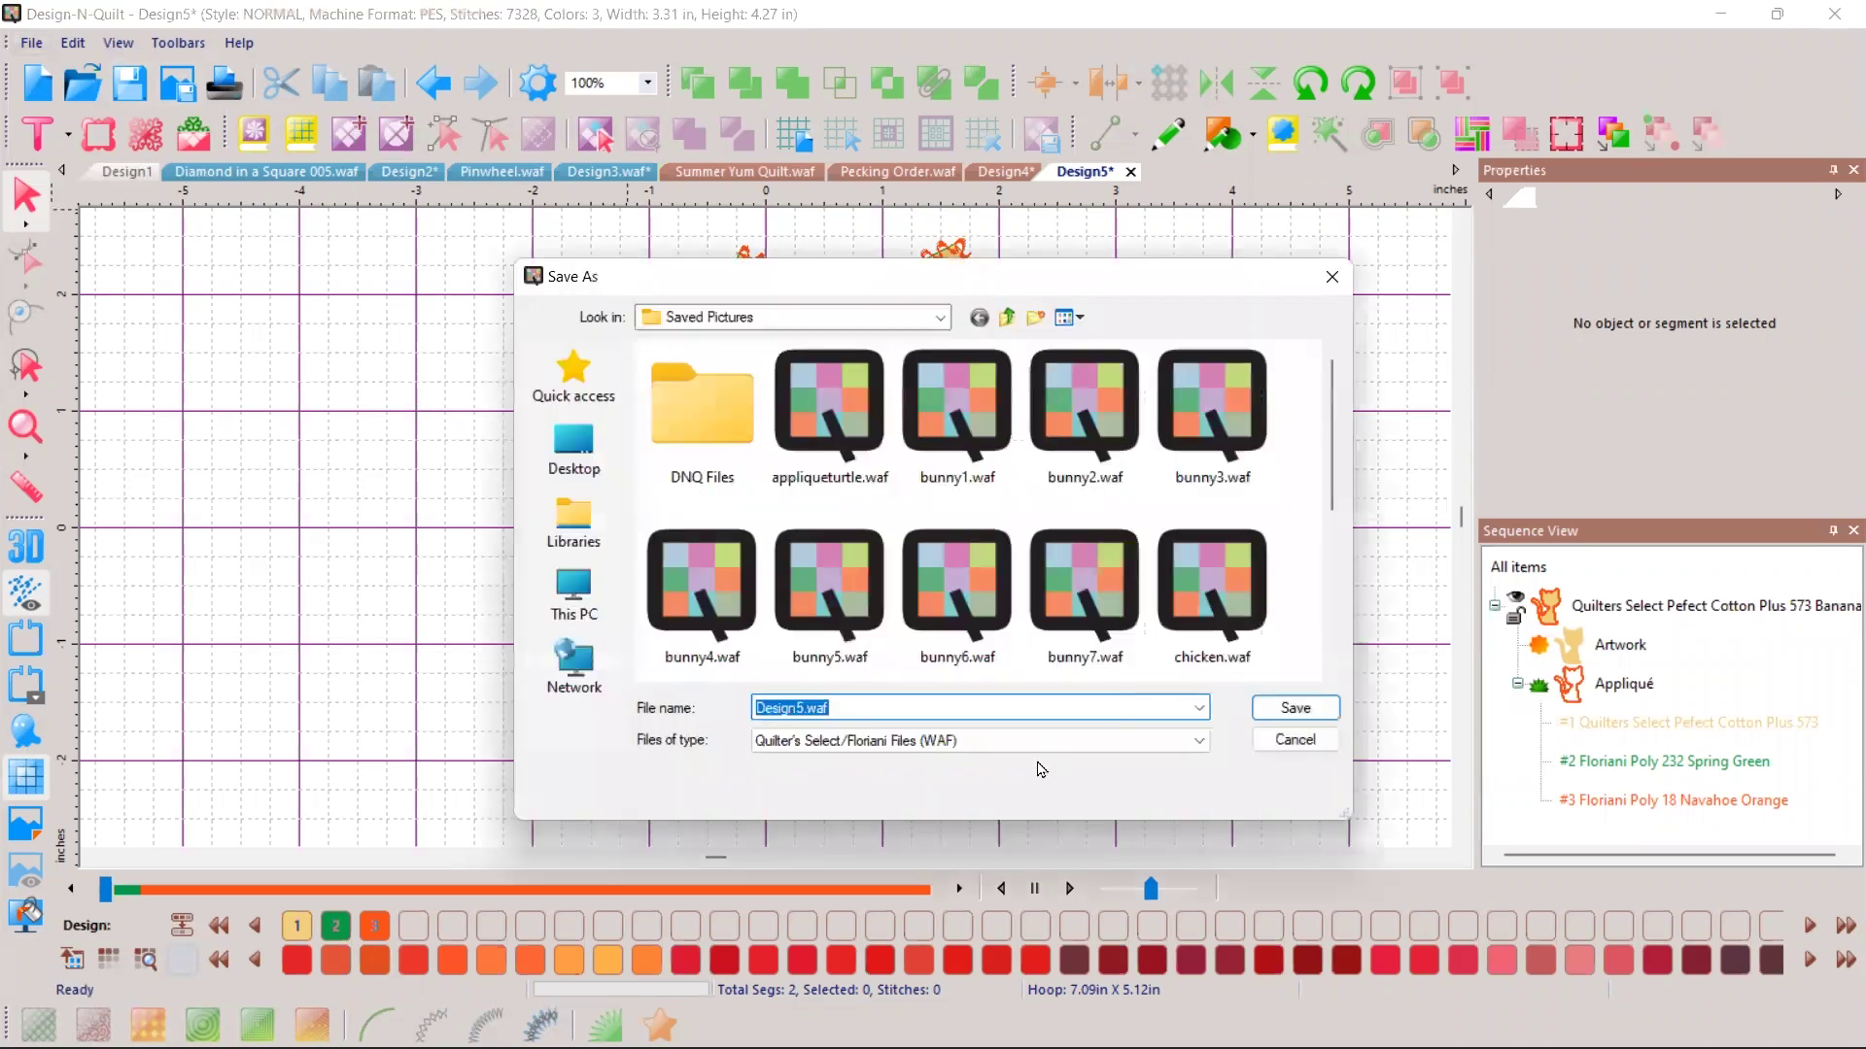
left_click(1201, 708)
left_click(947, 706)
type("kitty")
left_click(1180, 741)
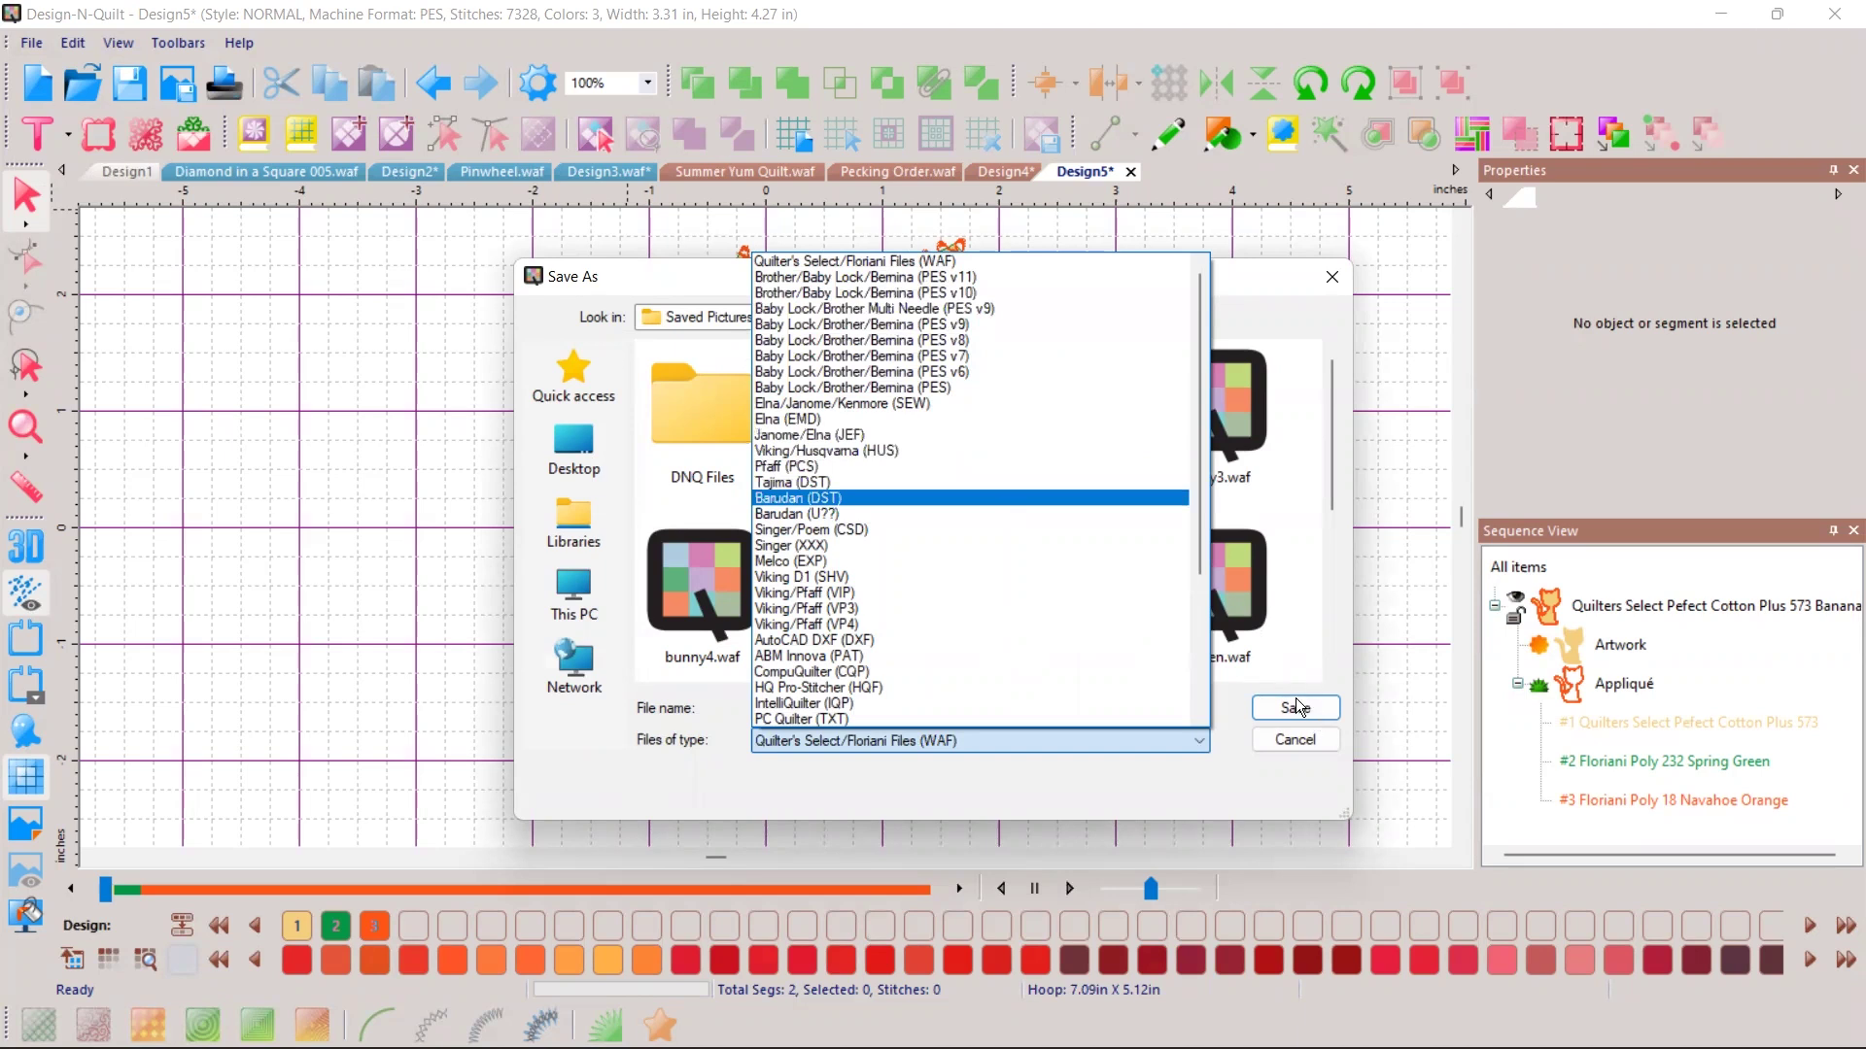
key("Down")
key("Down")
key("Down")
key("Down")
key("Down")
key("Down")
key("Escape")
key("Escape")
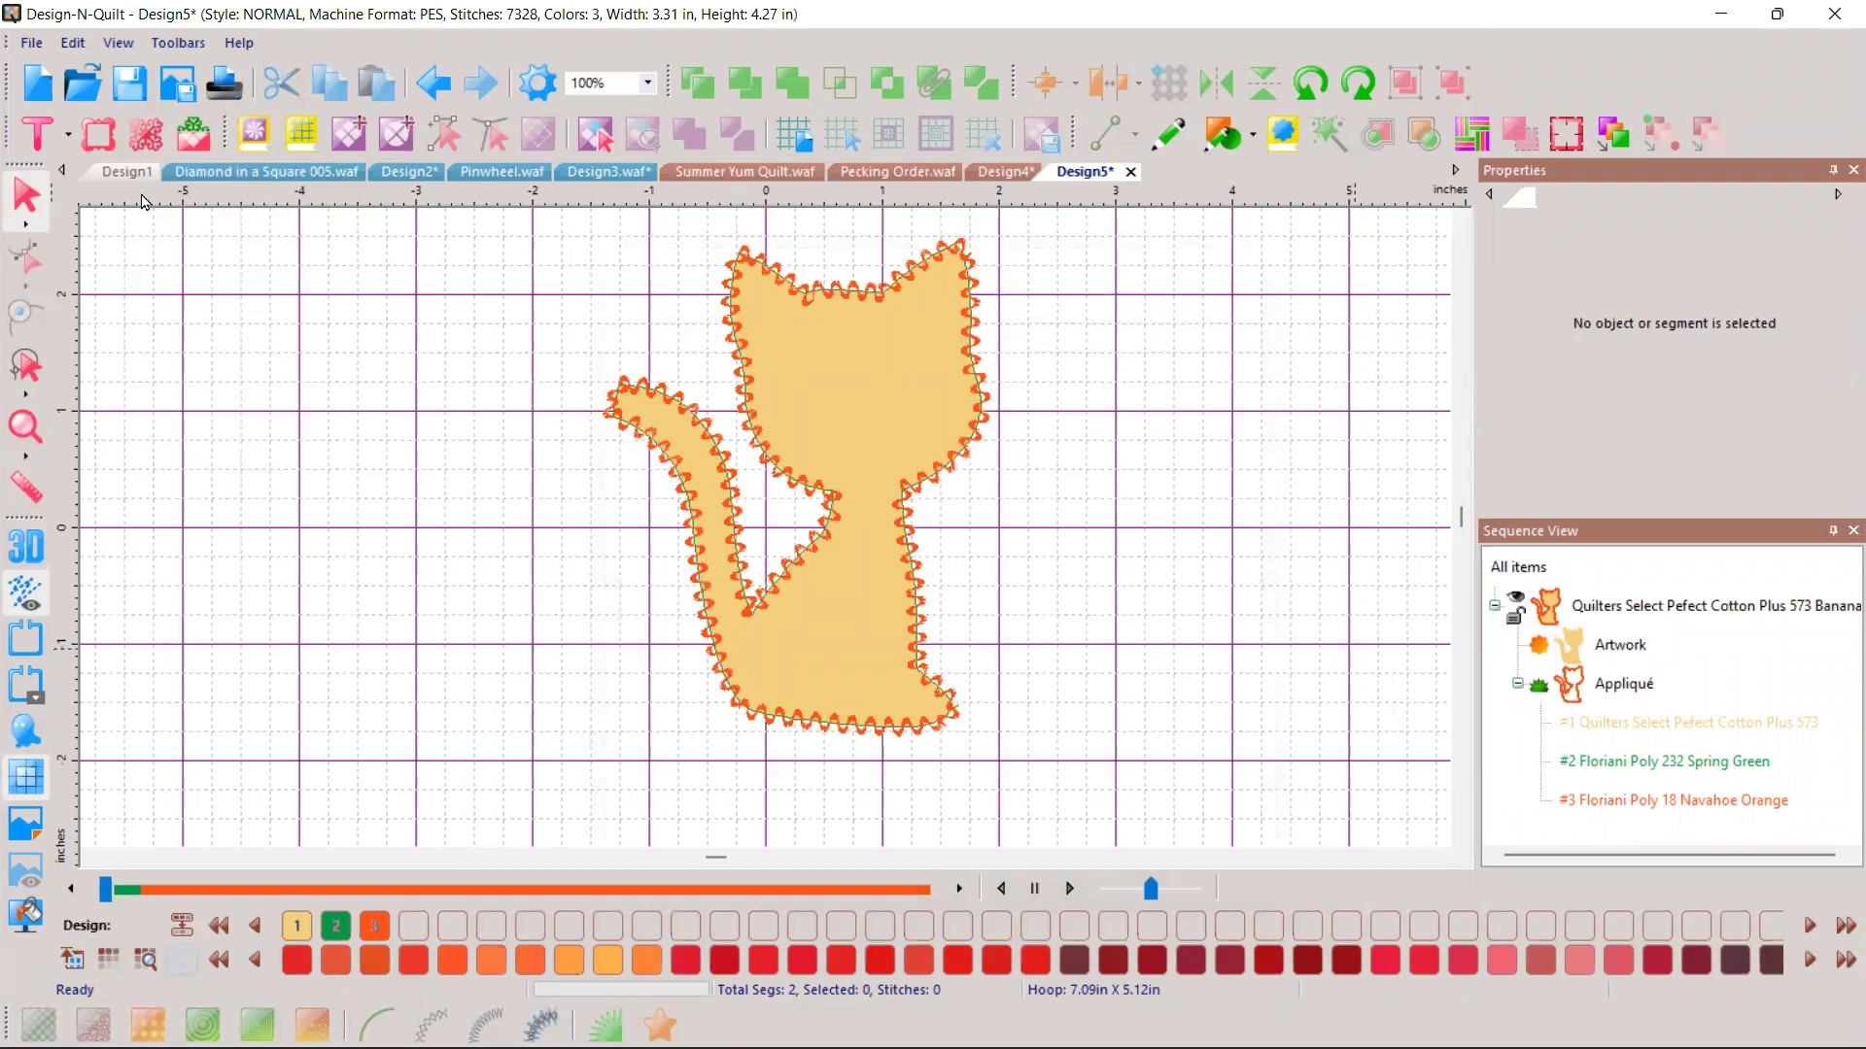
Step: Save the appliqué cat as an SVG cutting file named kitty.svg in the Saved Pictures folder
left_click(33, 45)
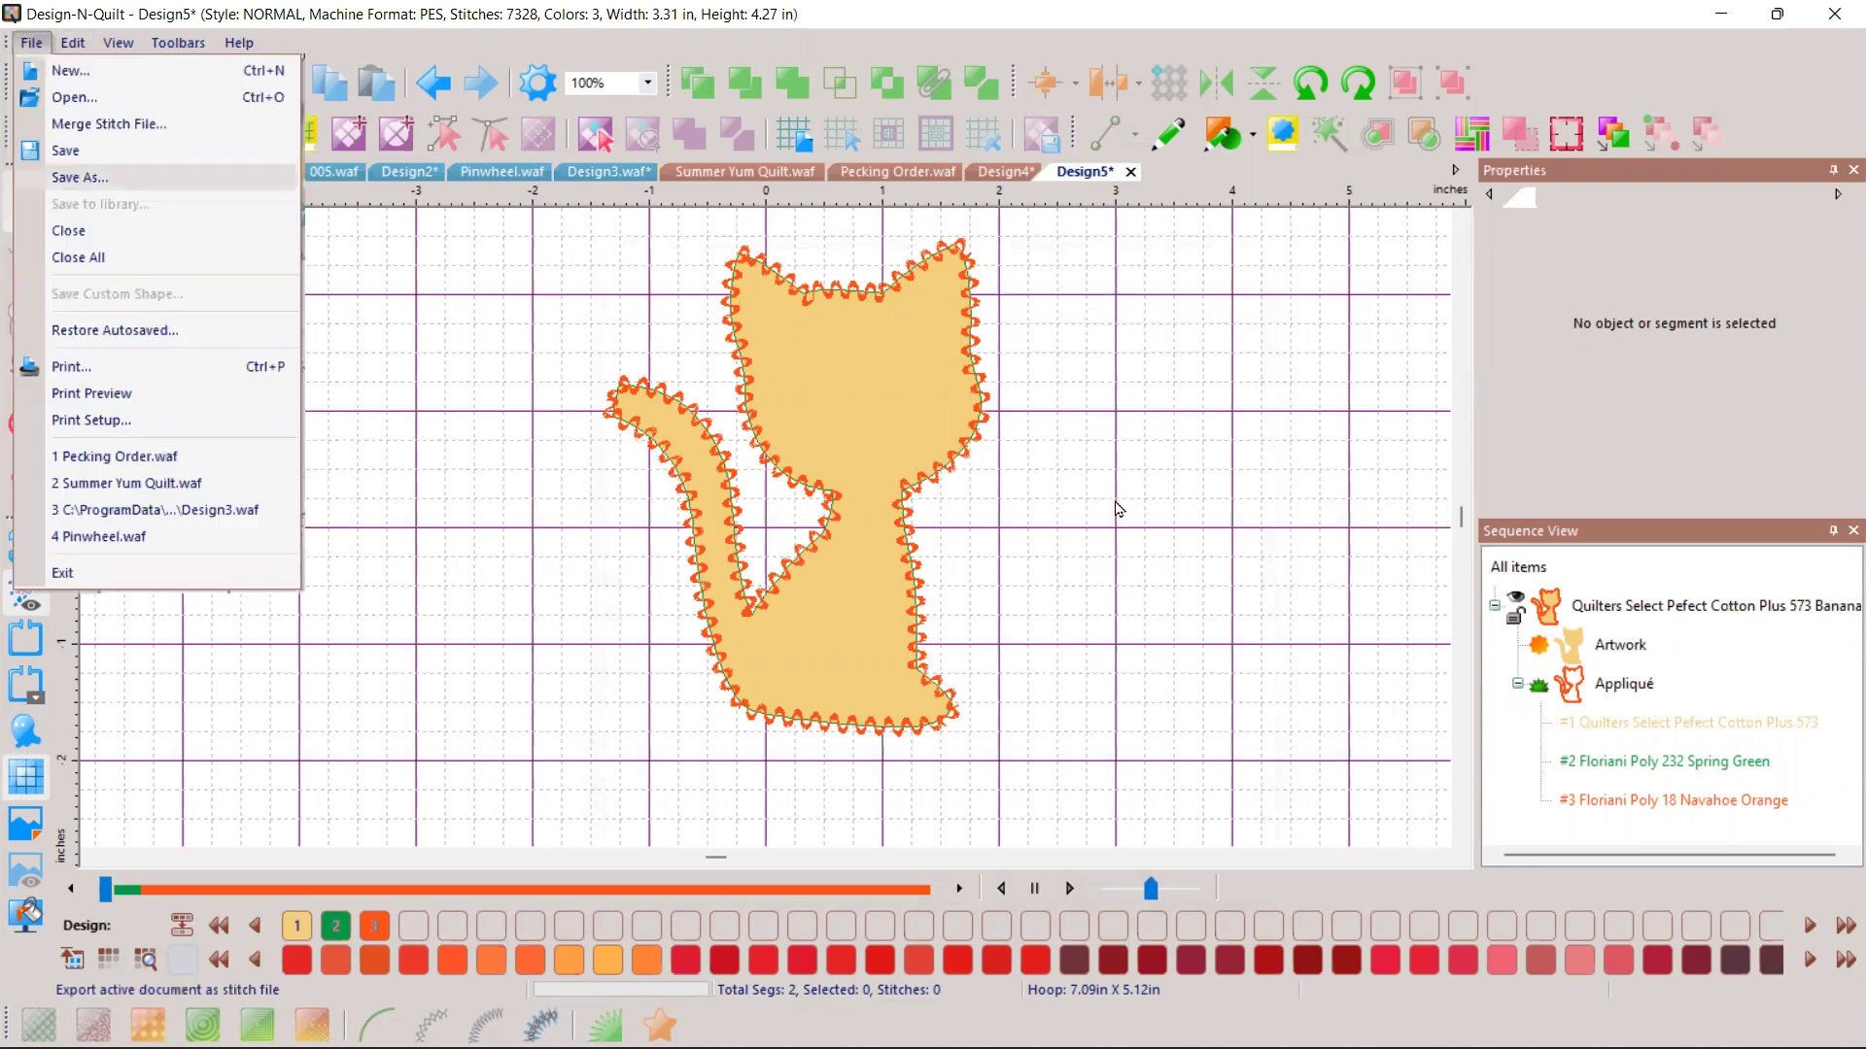
key("Return")
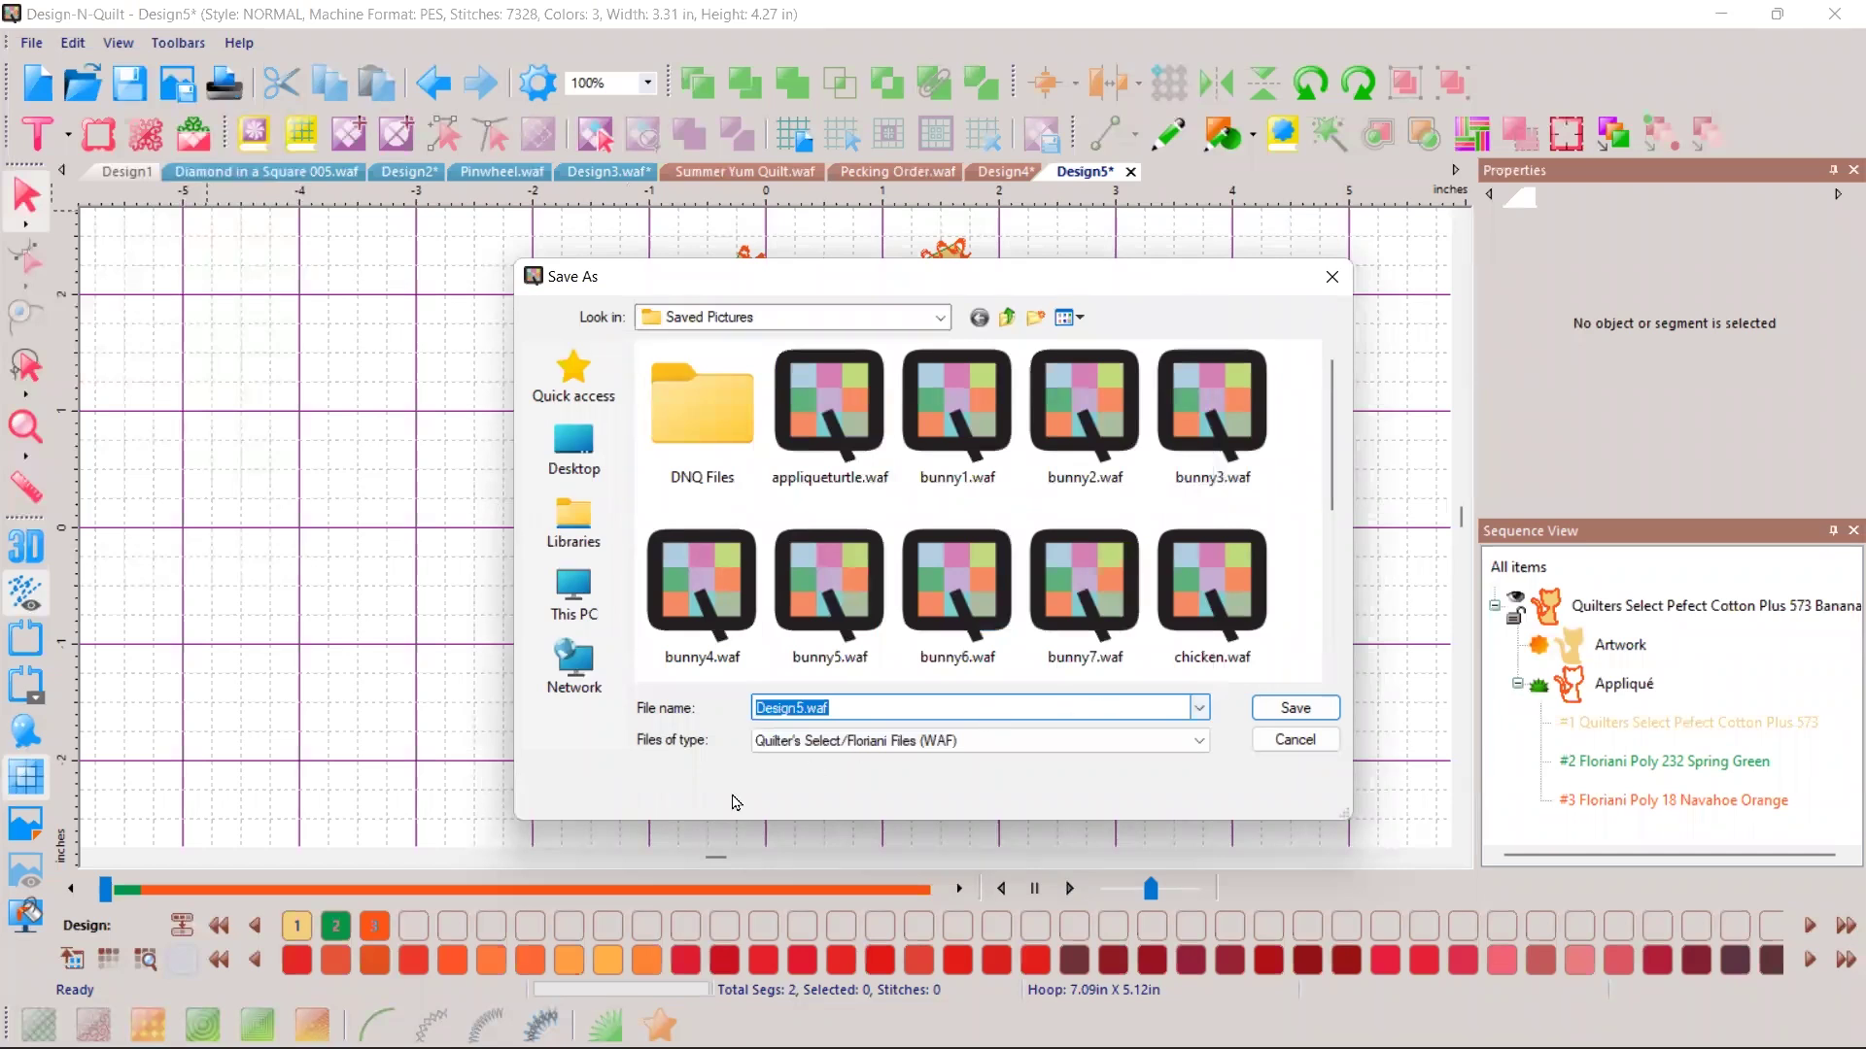
type("kitty")
left_click(1199, 740)
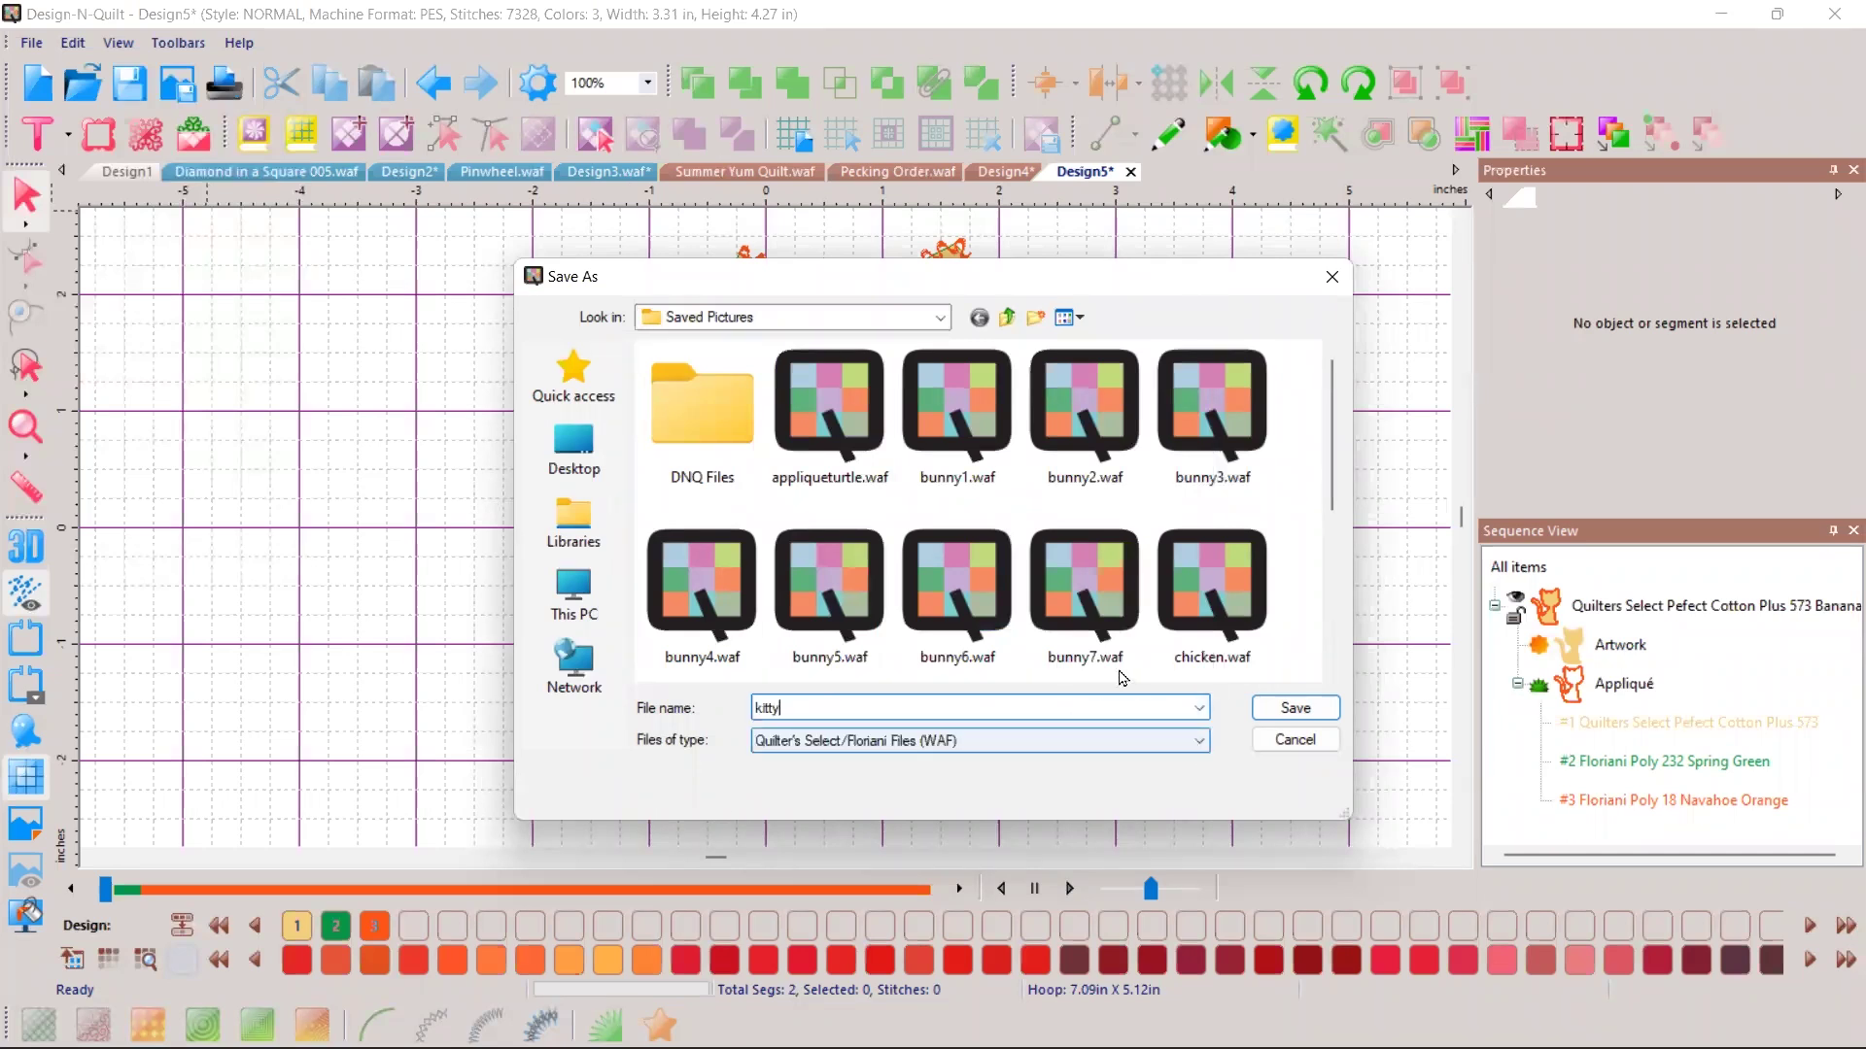
scroll(1111, 677, "down", 2)
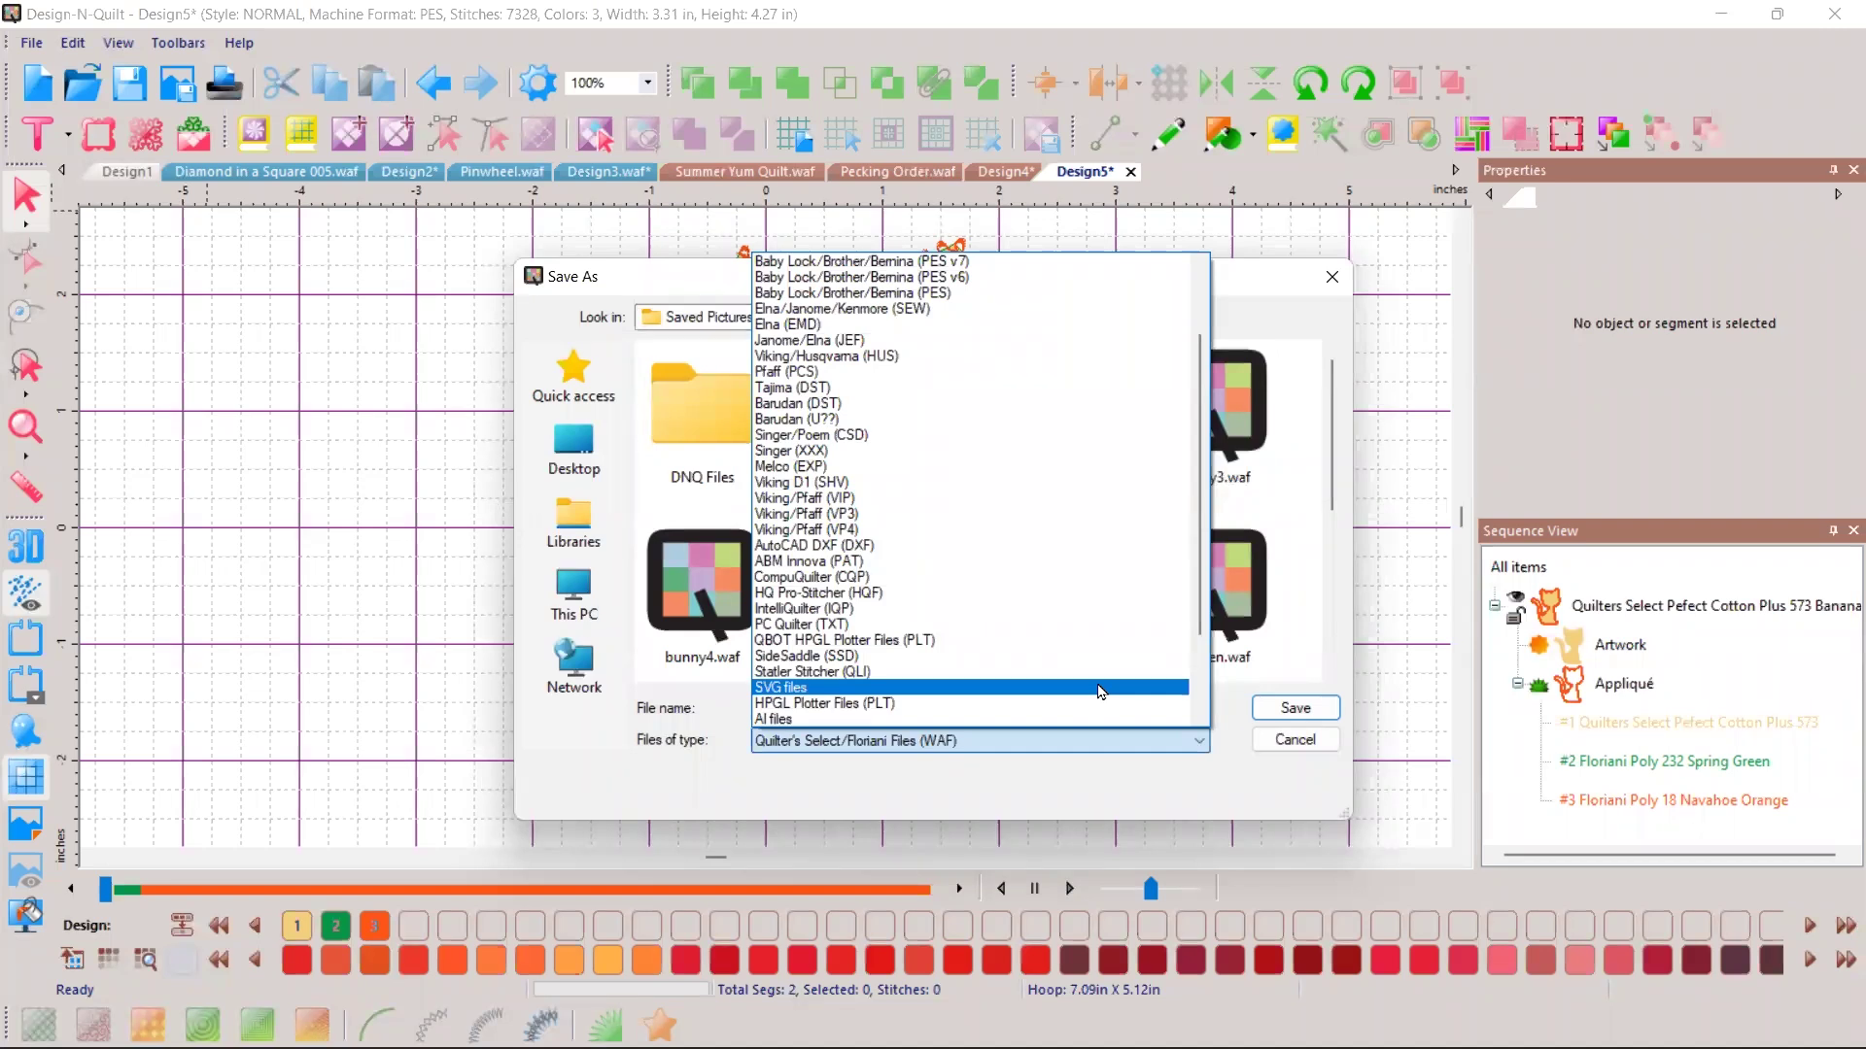
left_click(1101, 692)
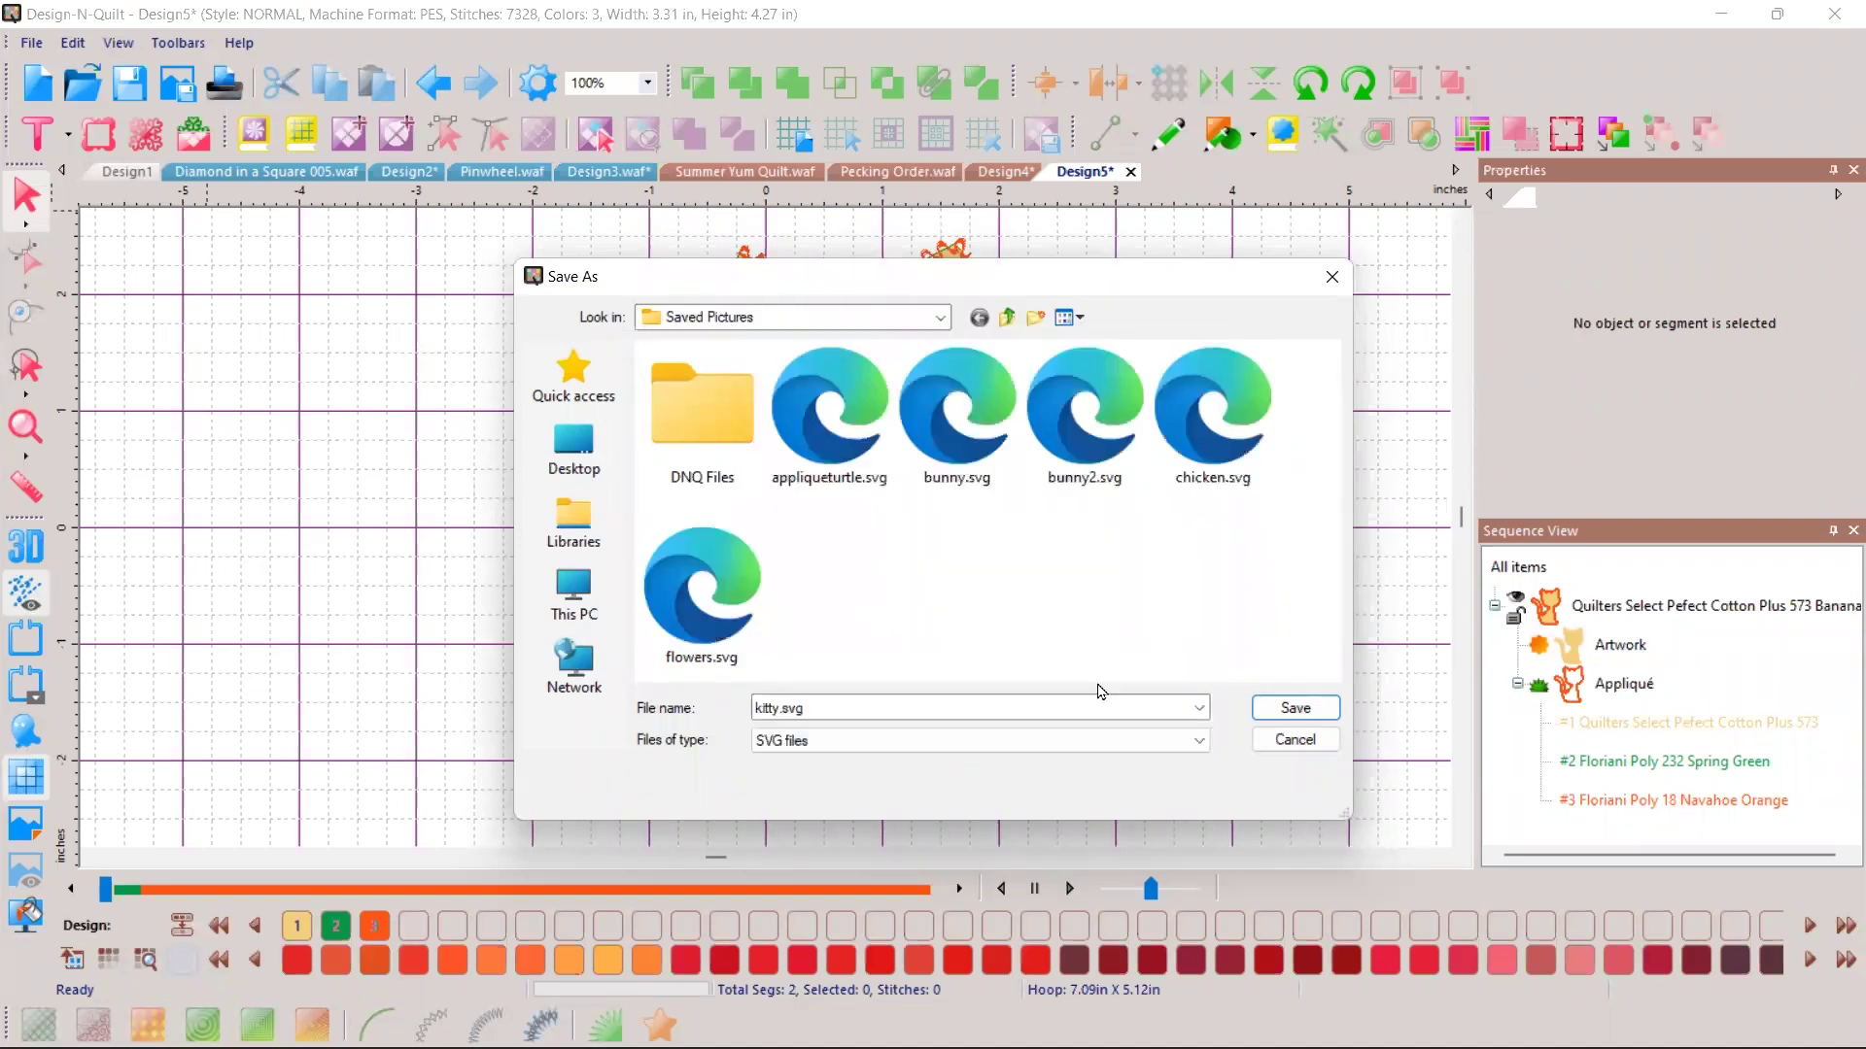
left_click(1298, 714)
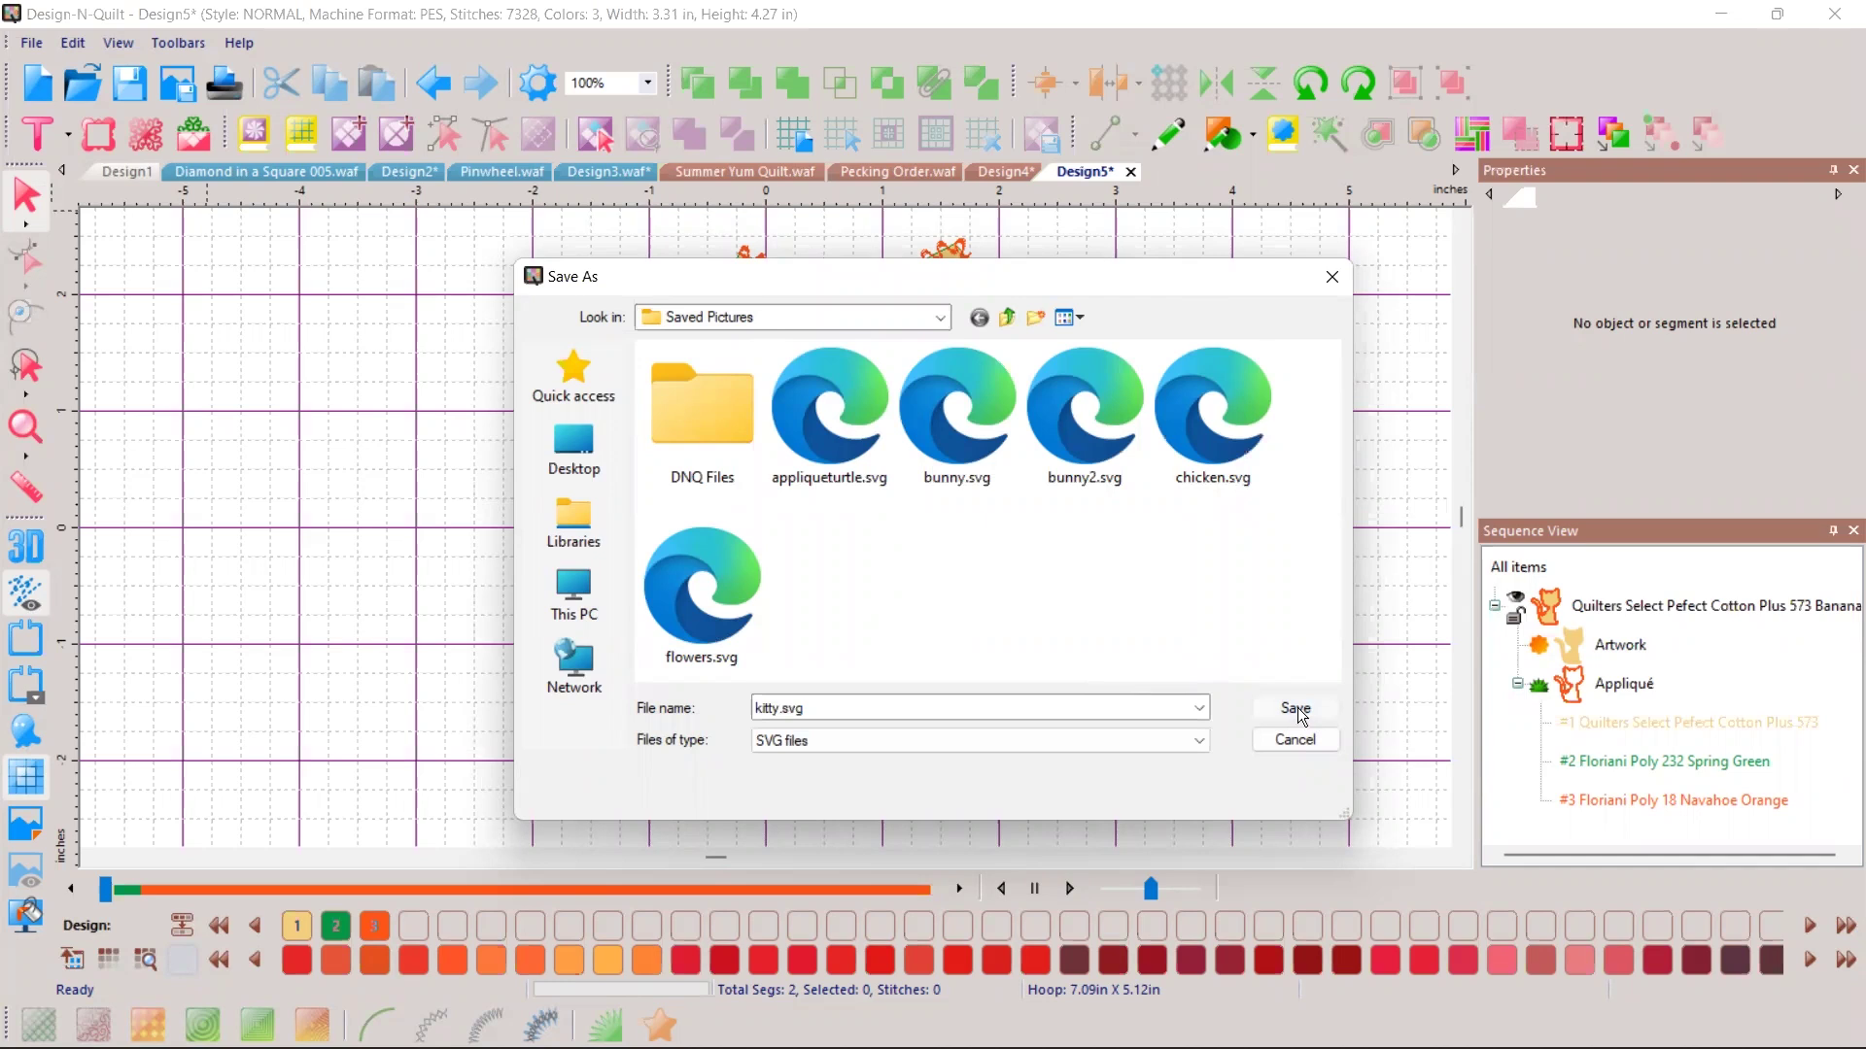
left_click(1296, 708)
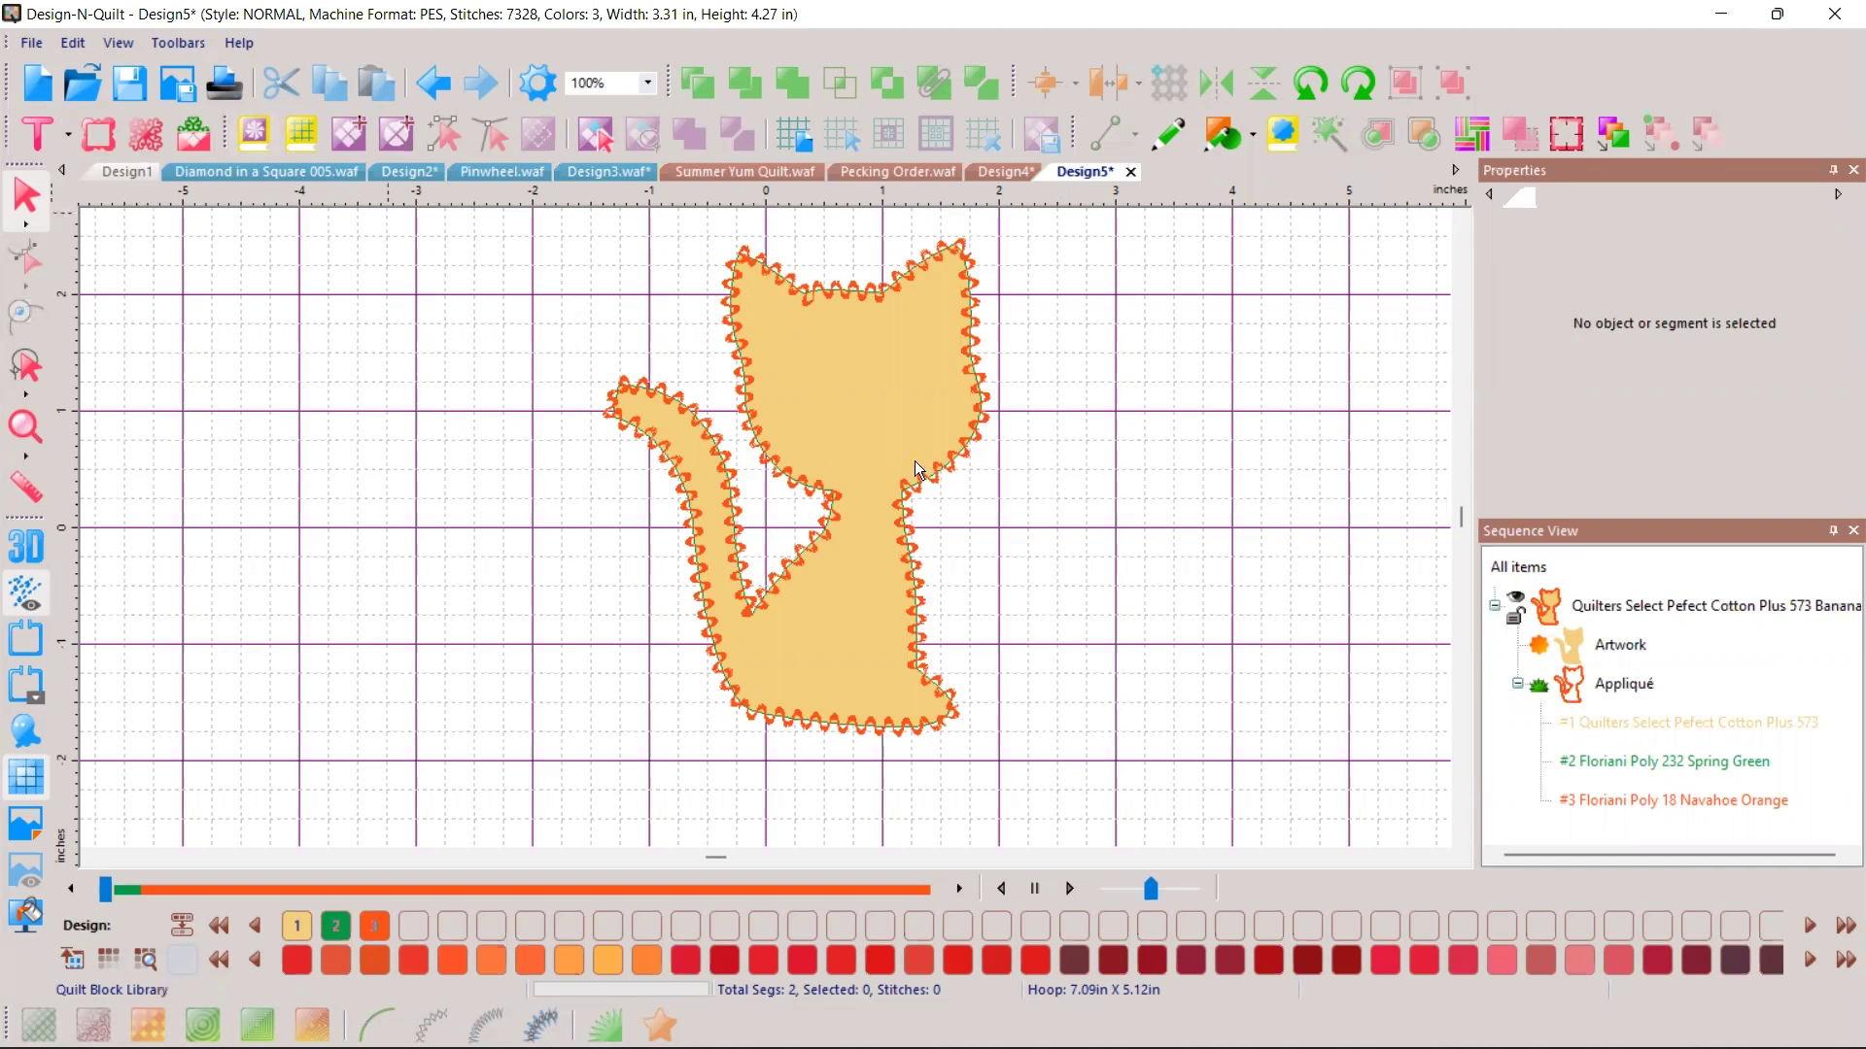
Step: Place the Cat 005 shape in a new design and surround it with a single 0.25 in Geometric Echo outline as a run stitch
left_click(1282, 141)
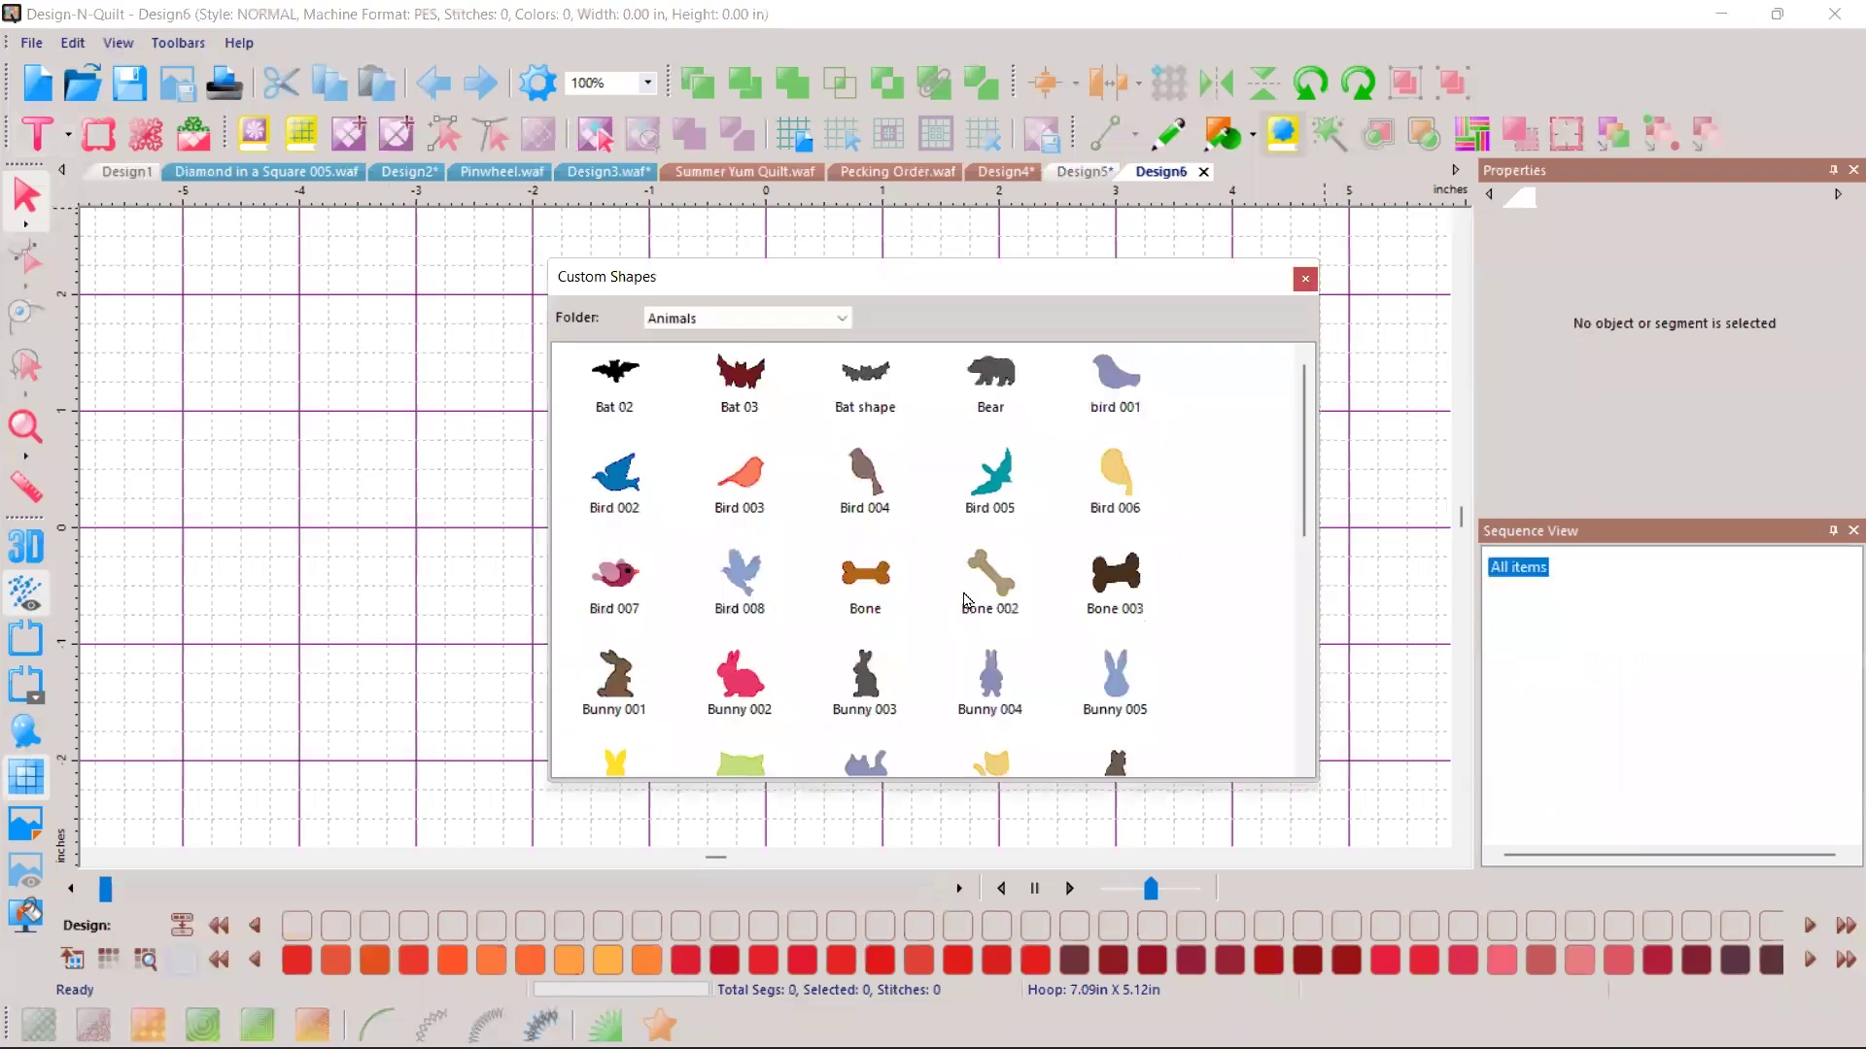
scroll(991, 612, "down", 1)
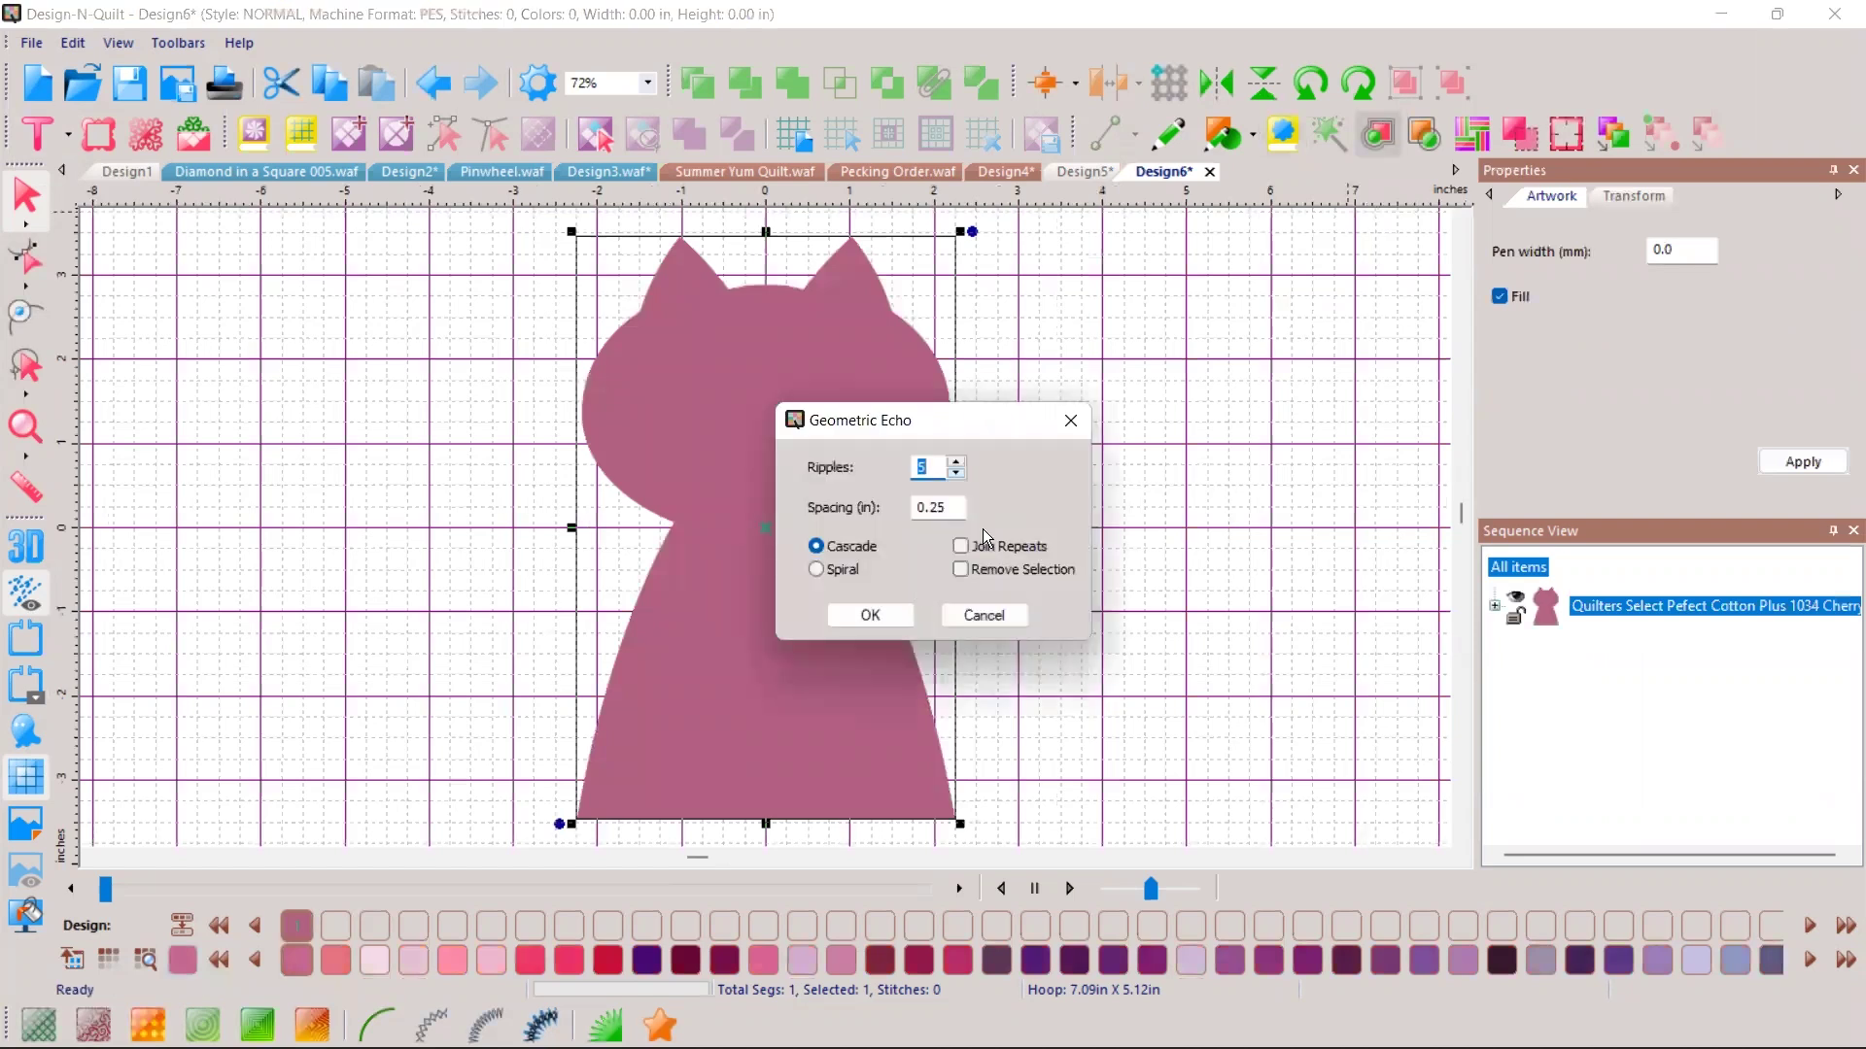
left_click(870, 615)
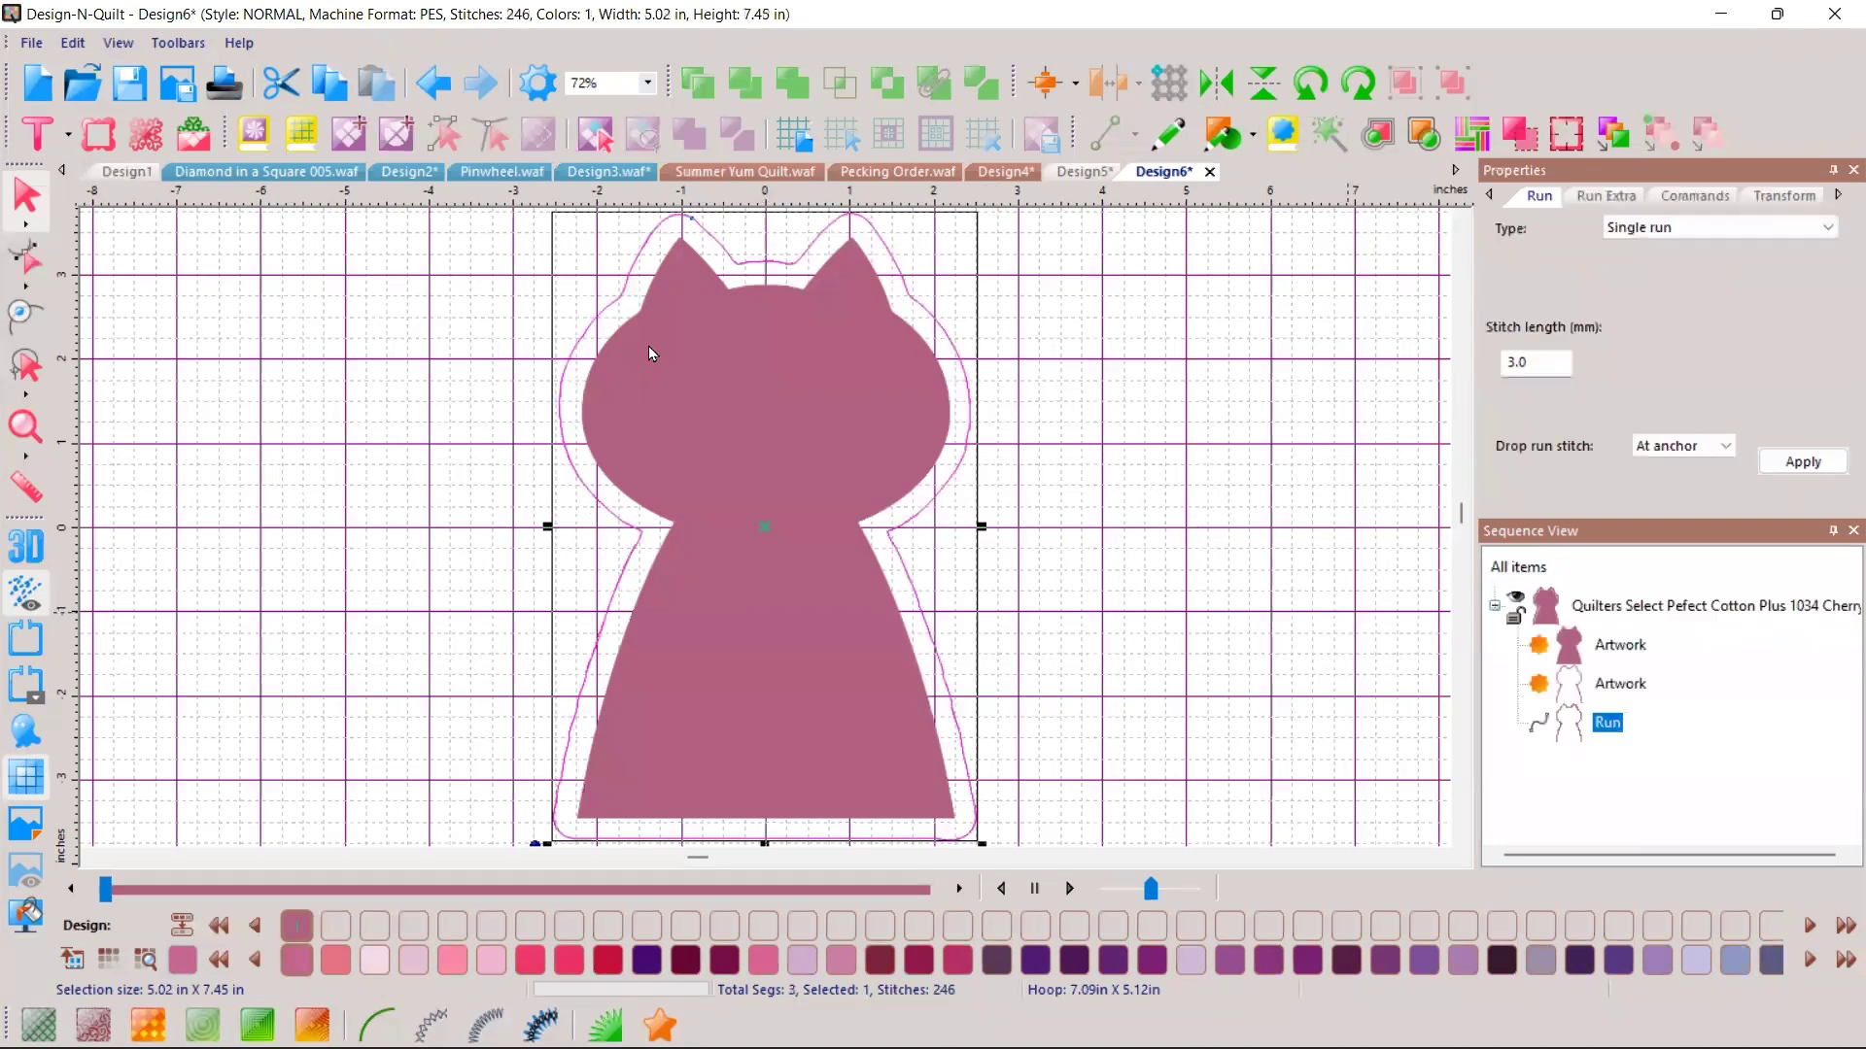
key("Escape")
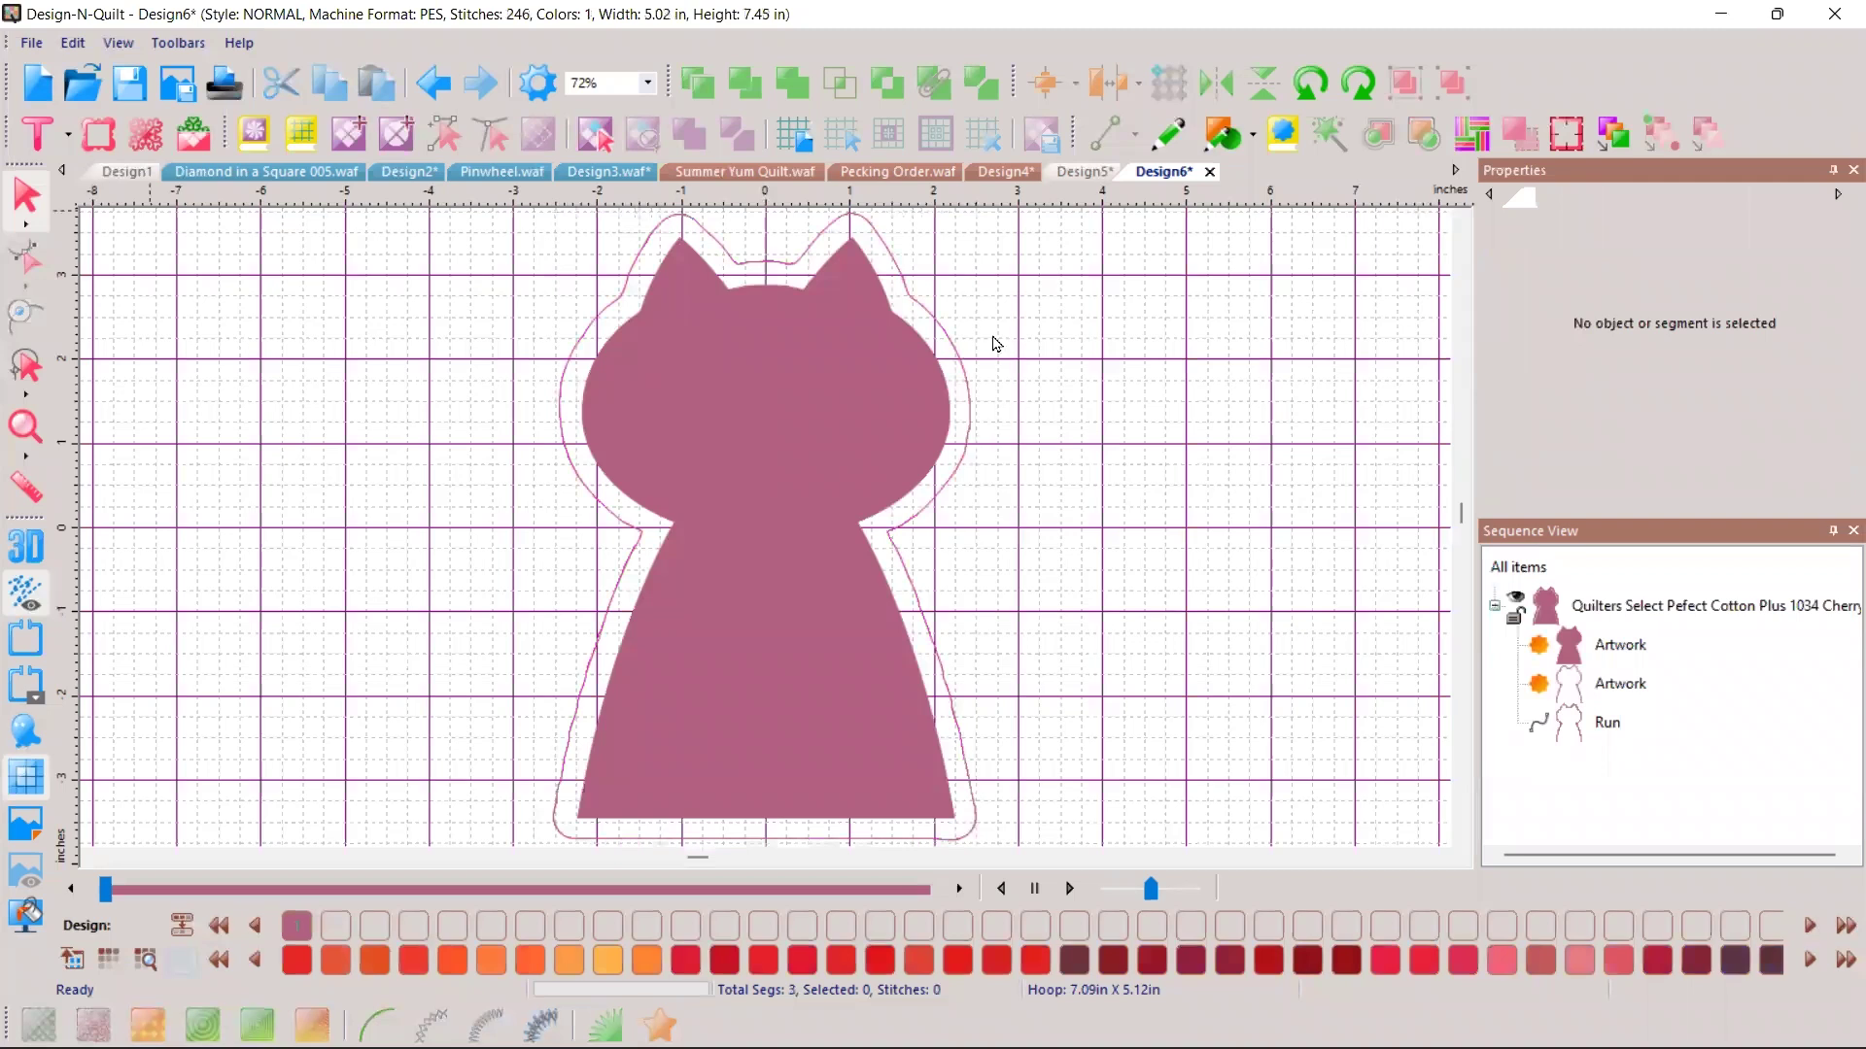
Step: Save the echo-outlined cat as an HQ Pro-Stitcher (HQF) file named kitty in the Saved Pictures folder
key("alt+f")
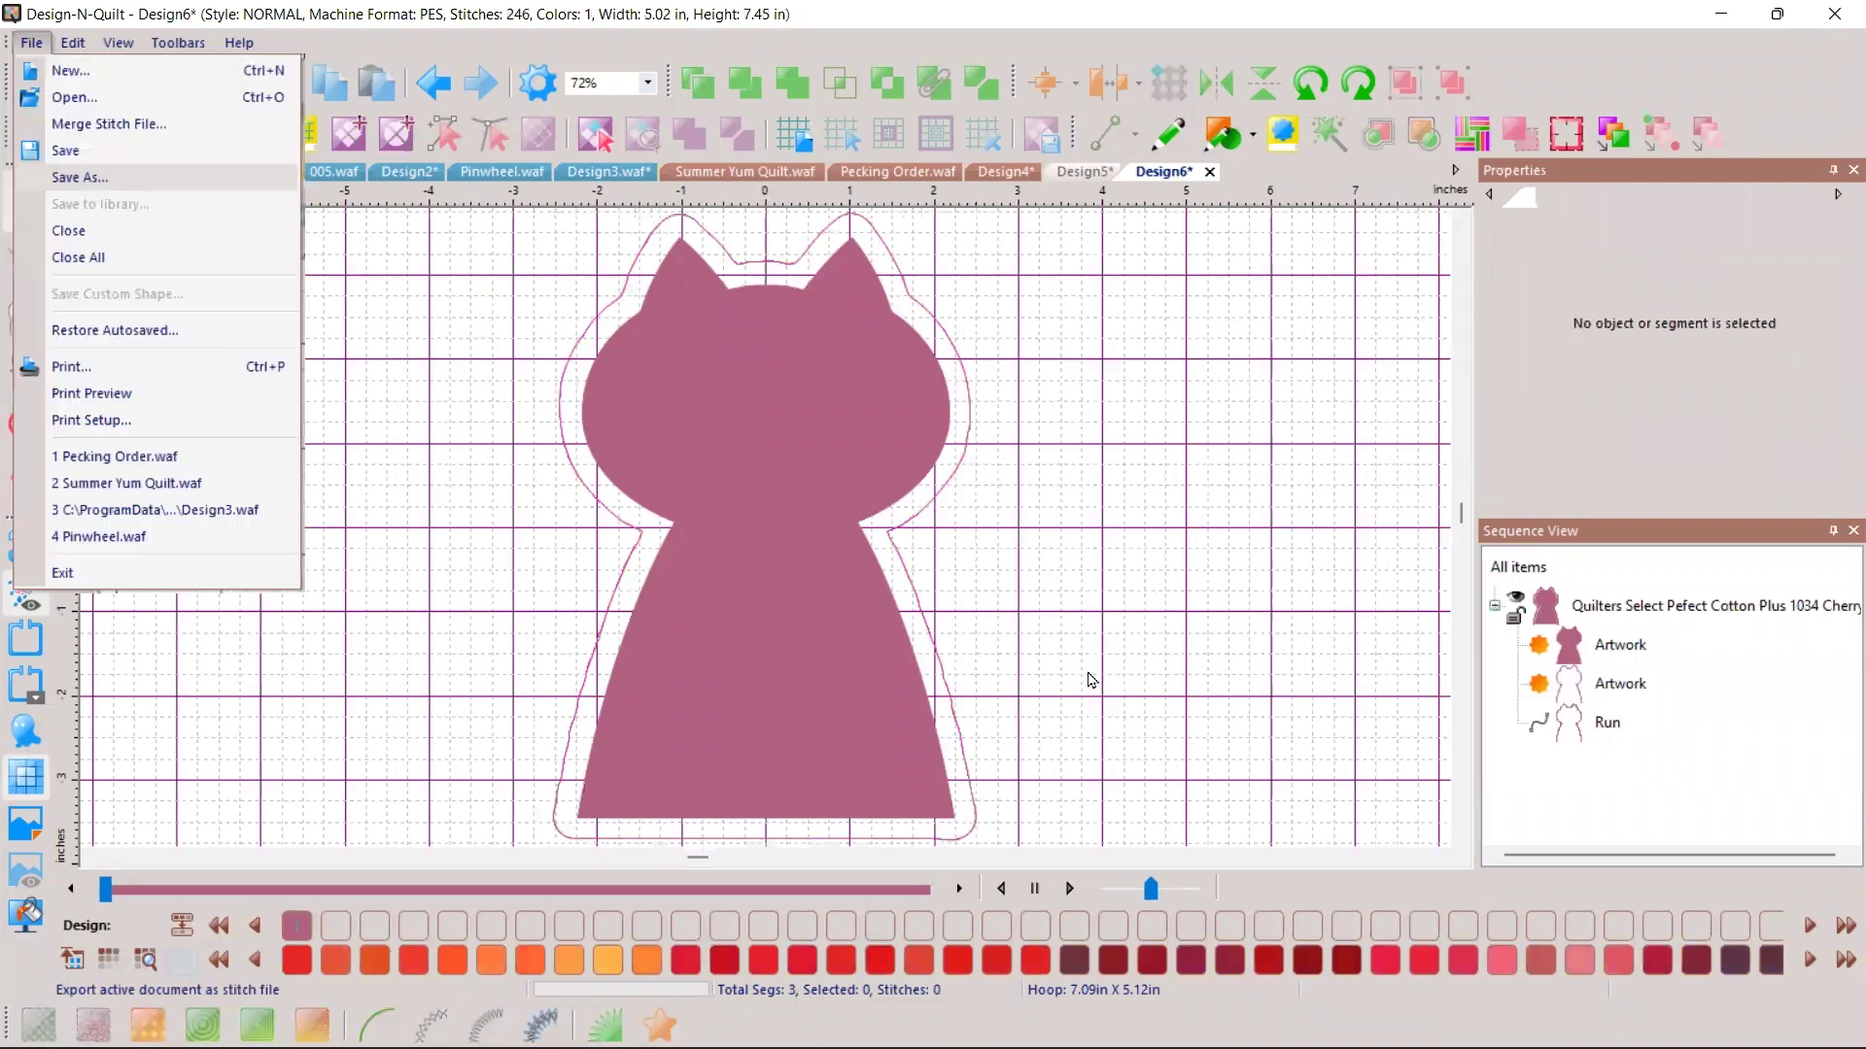
key("Return")
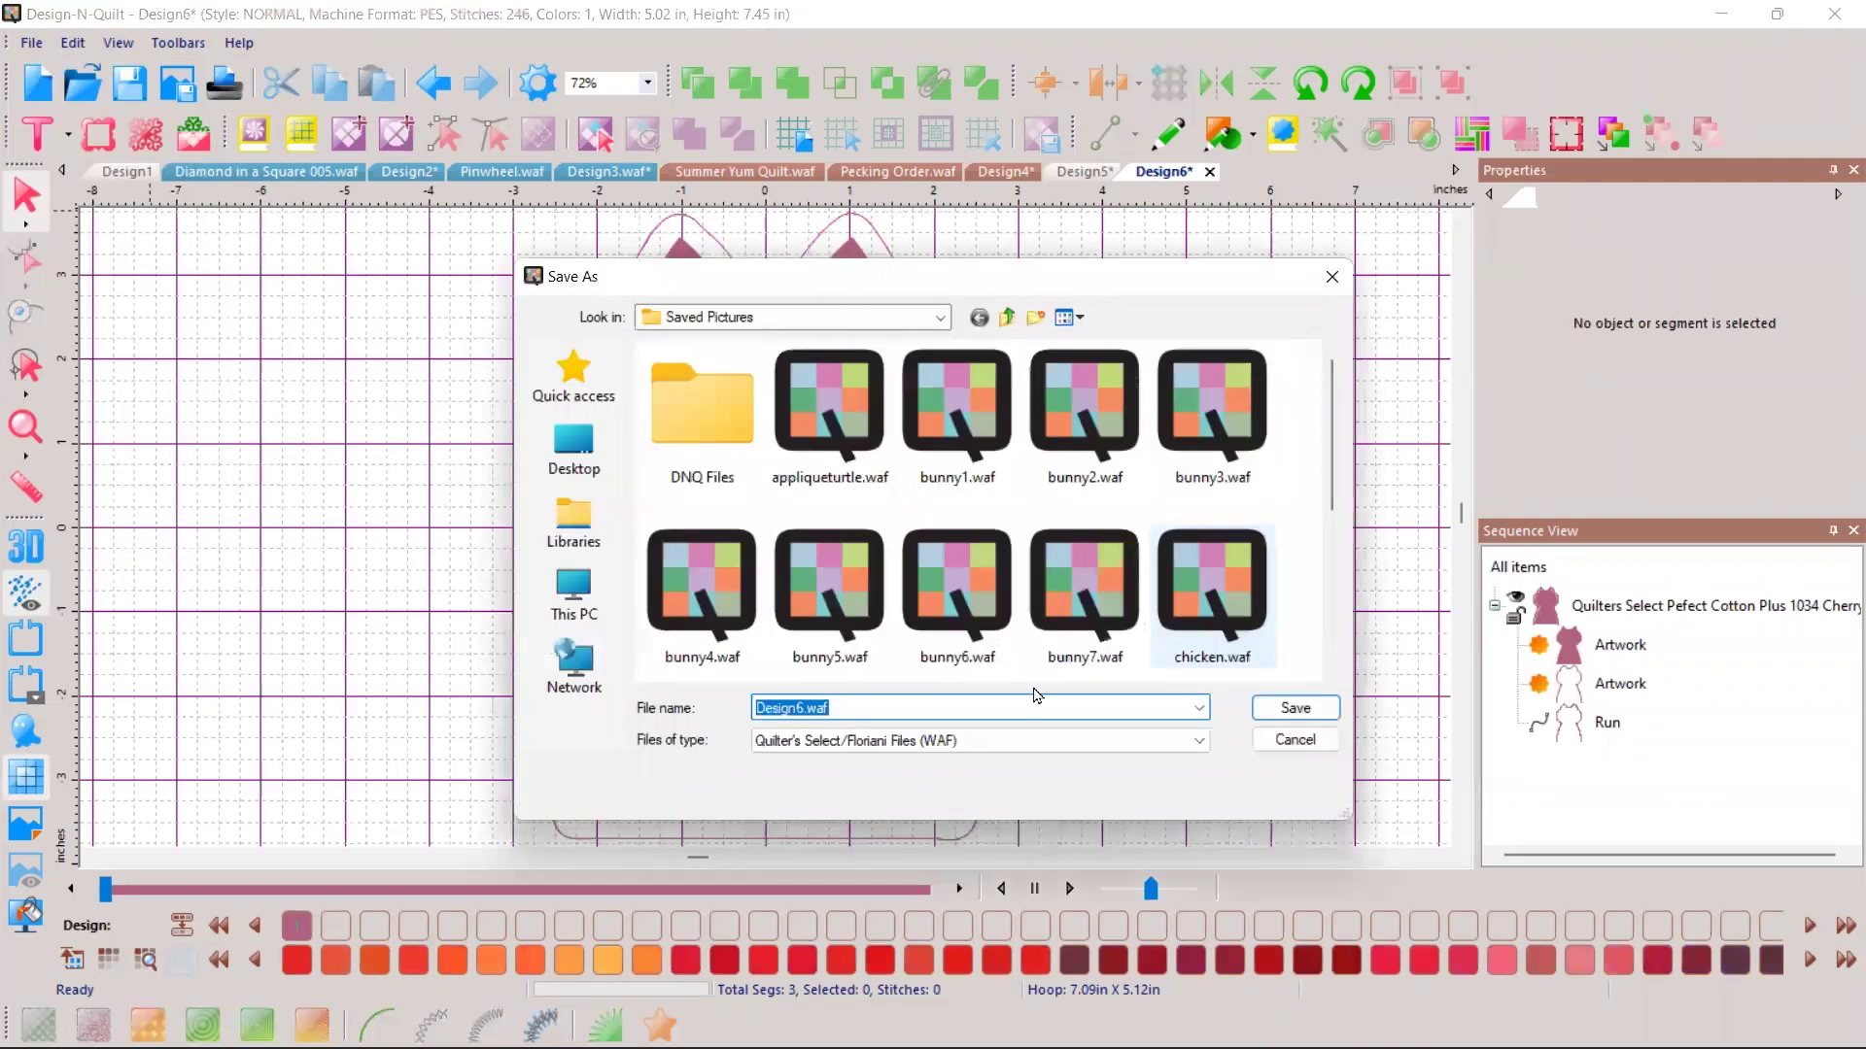
type("kitty")
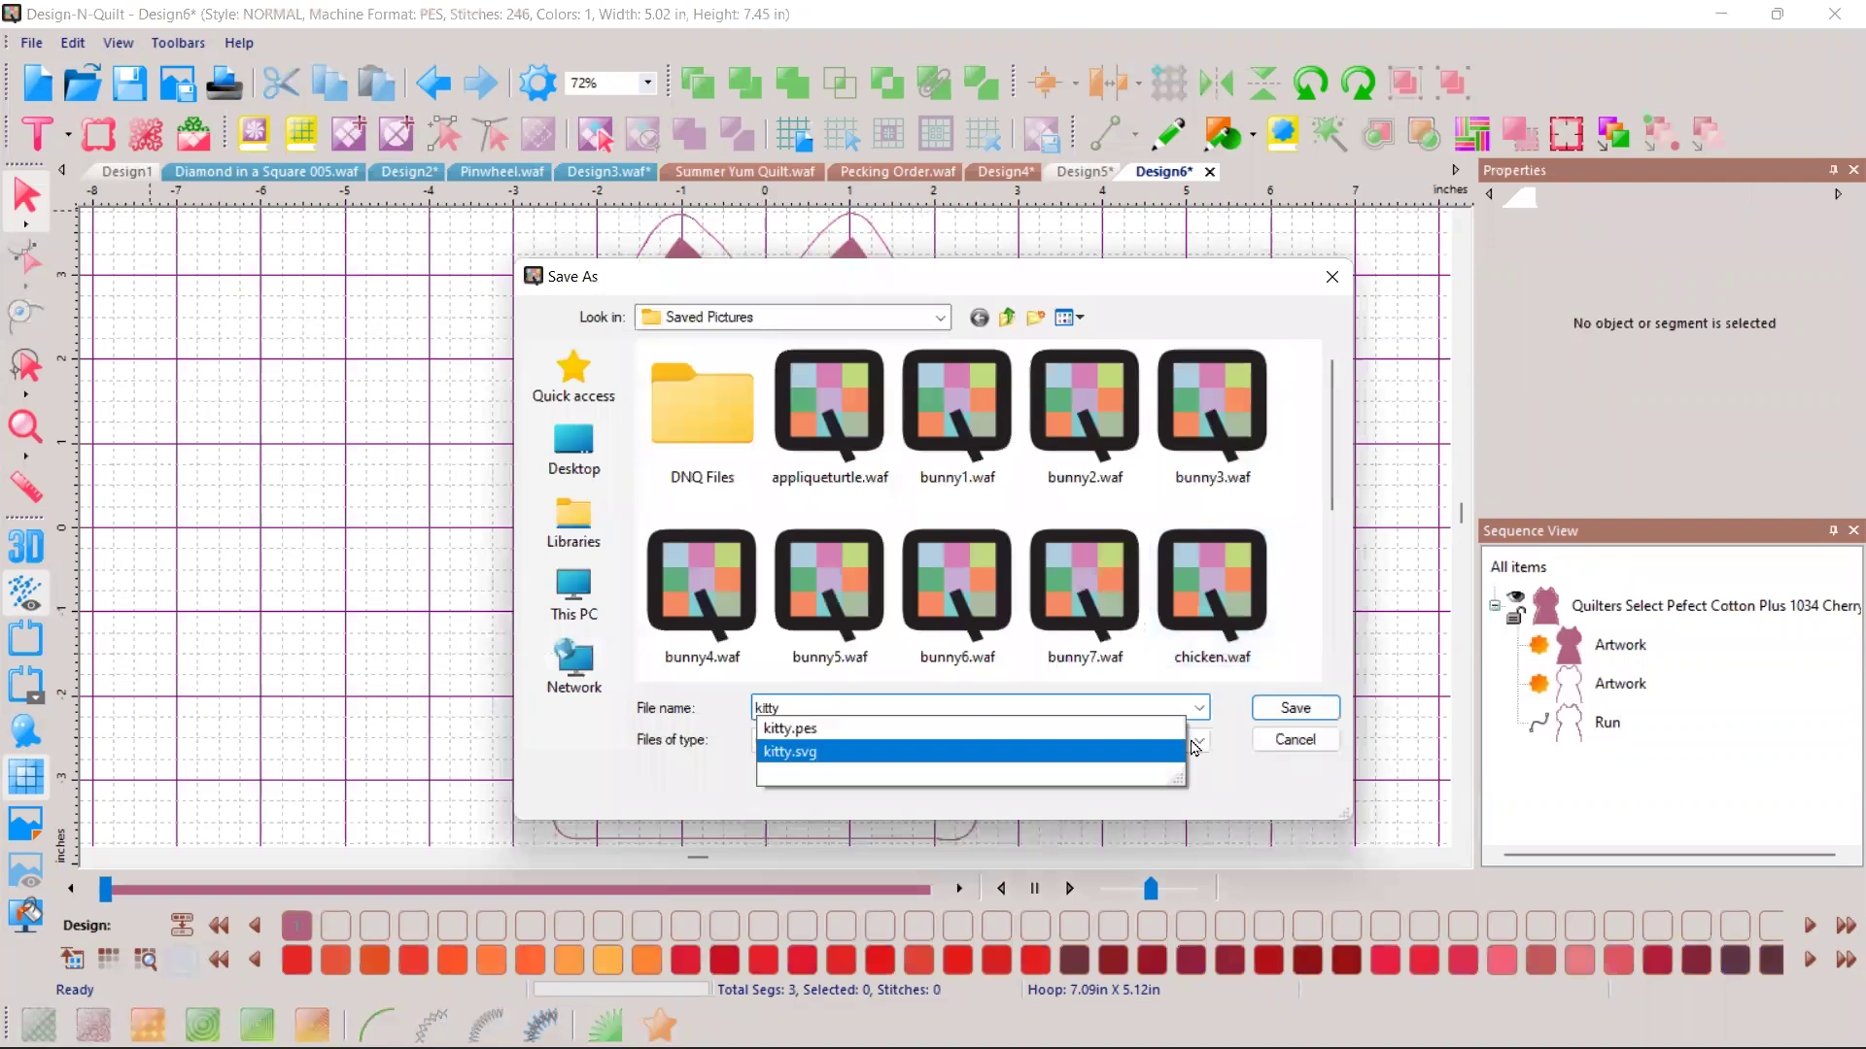
left_click(1189, 741)
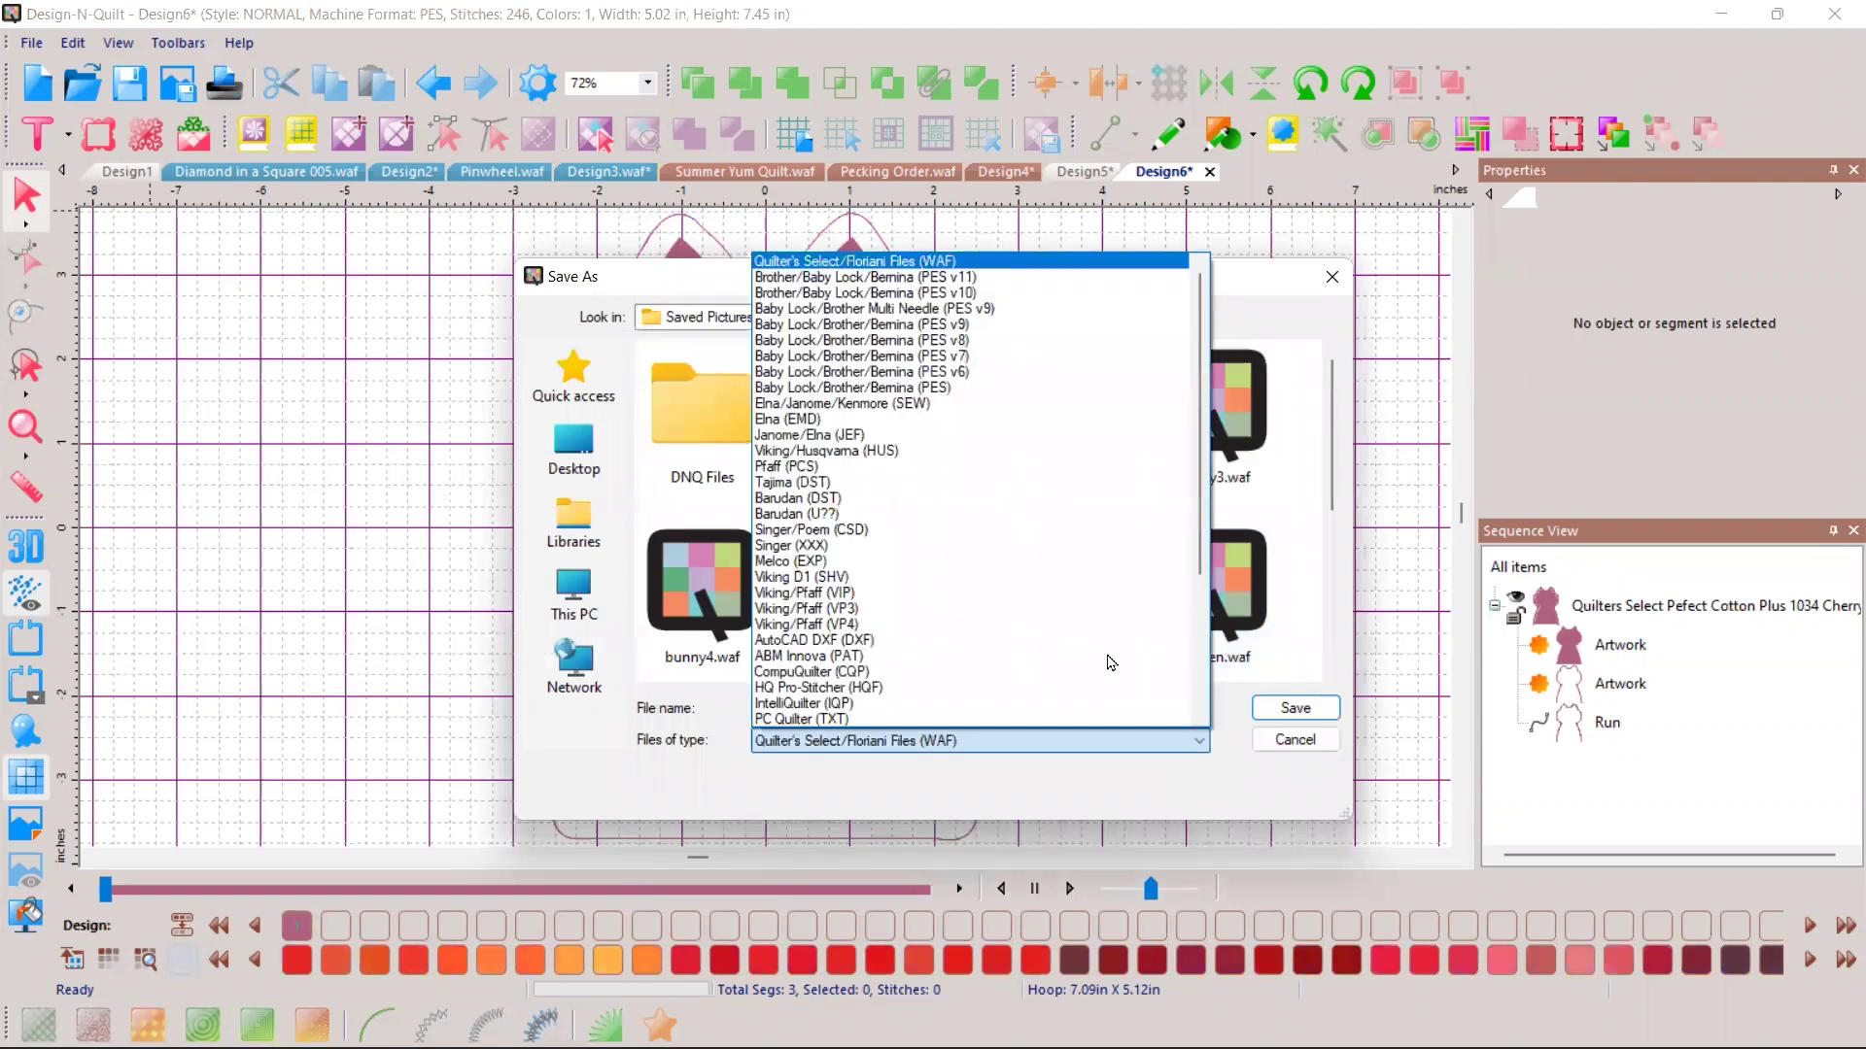
scroll(1111, 661, "down", 1)
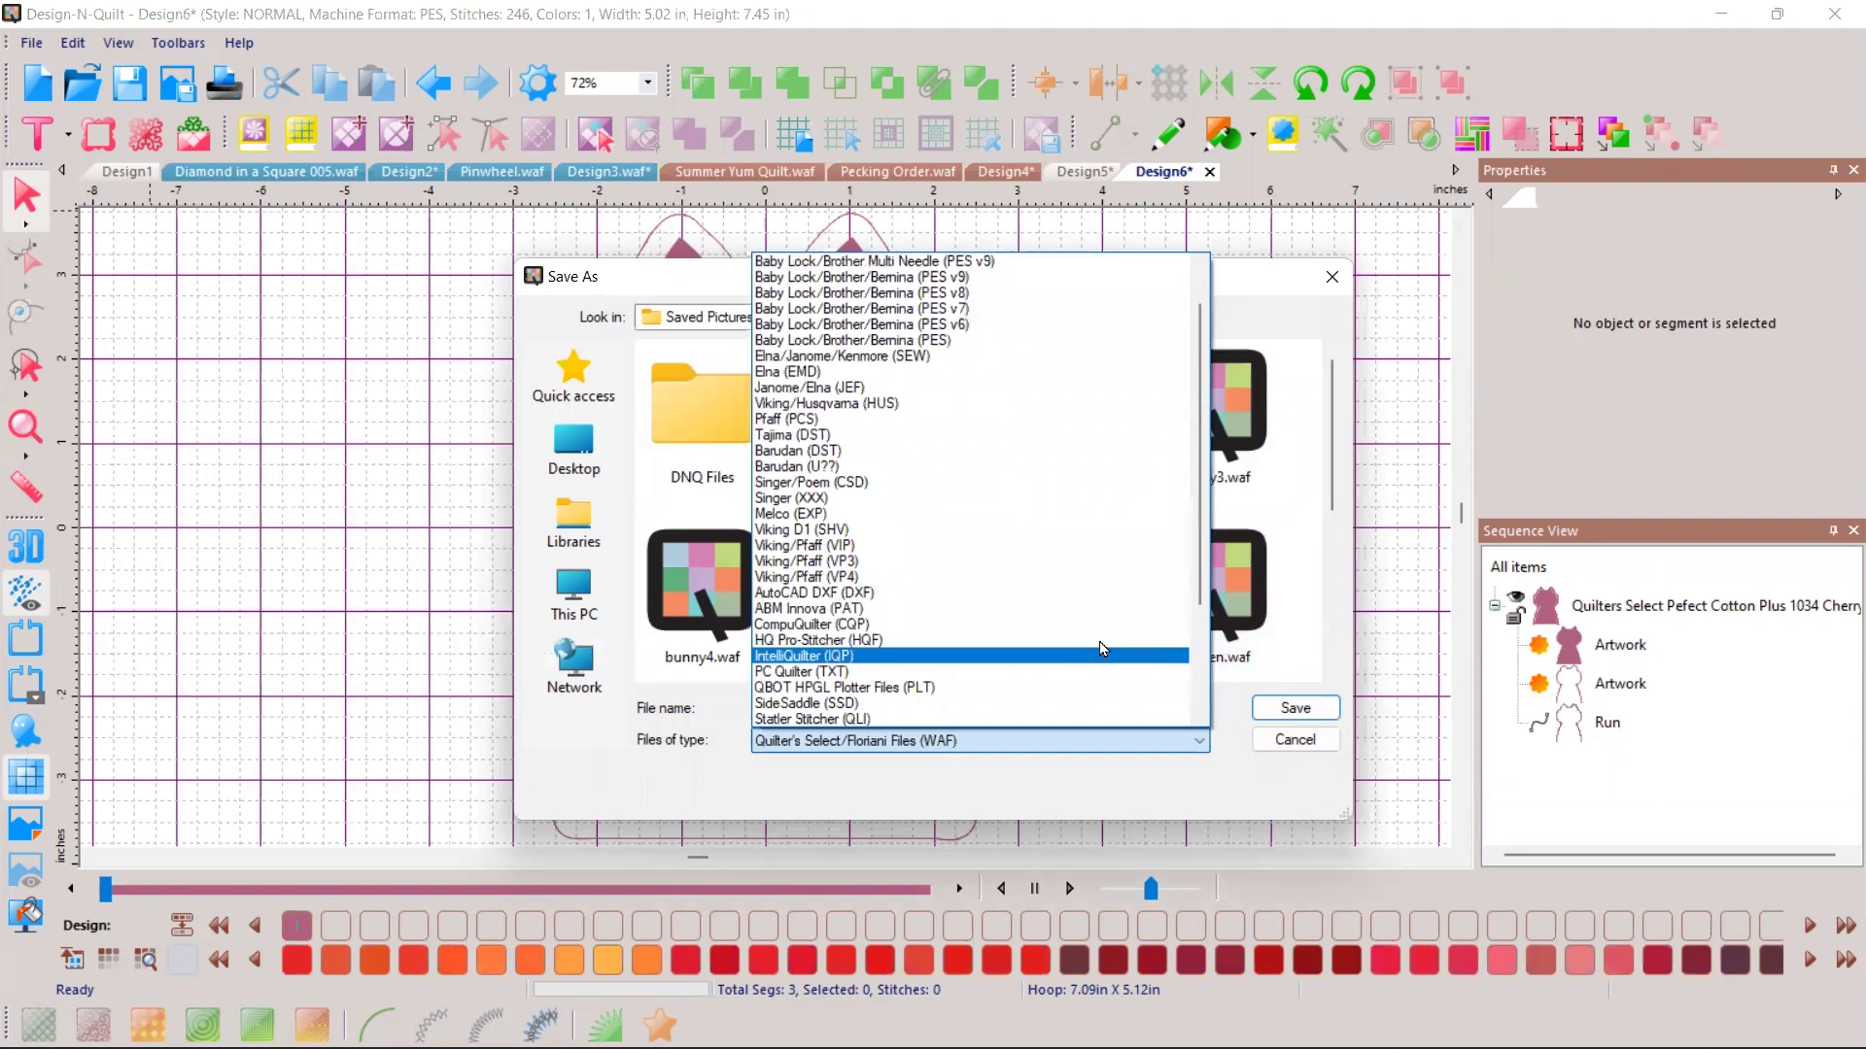
left_click(1099, 640)
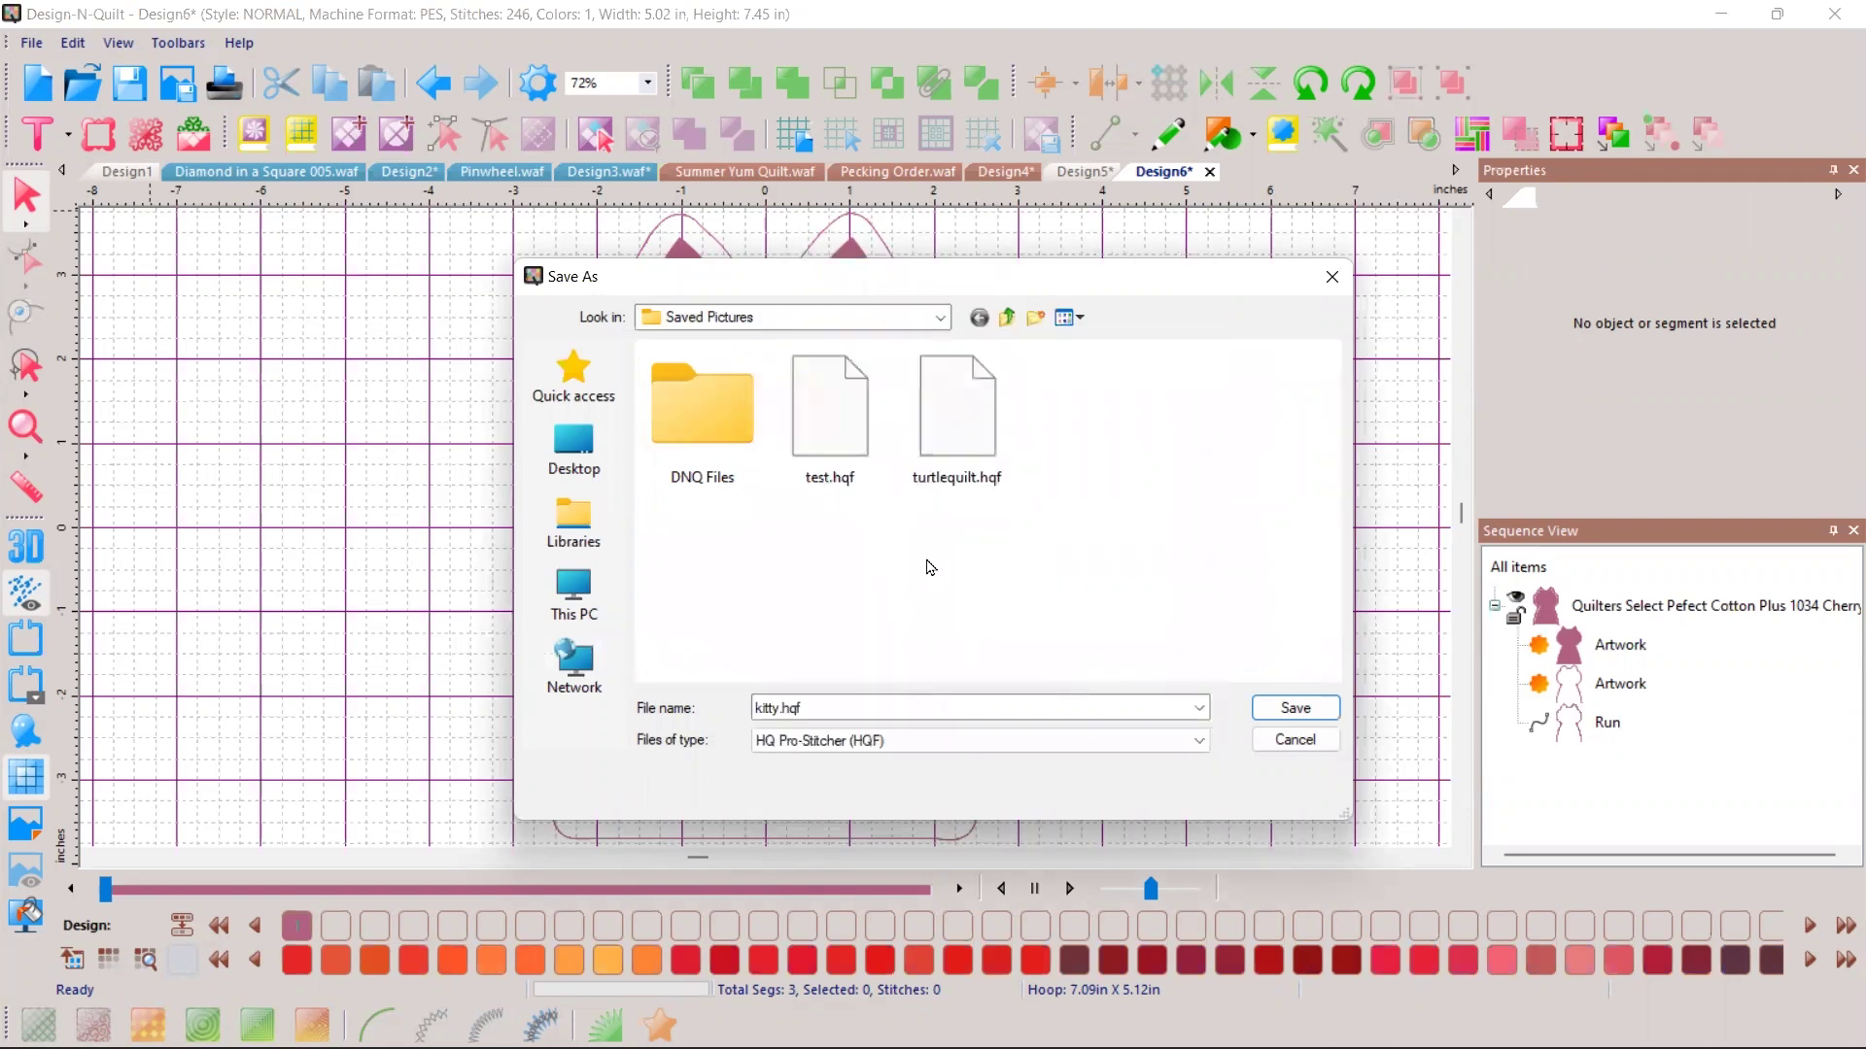
left_click(1309, 705)
left_click(1309, 705)
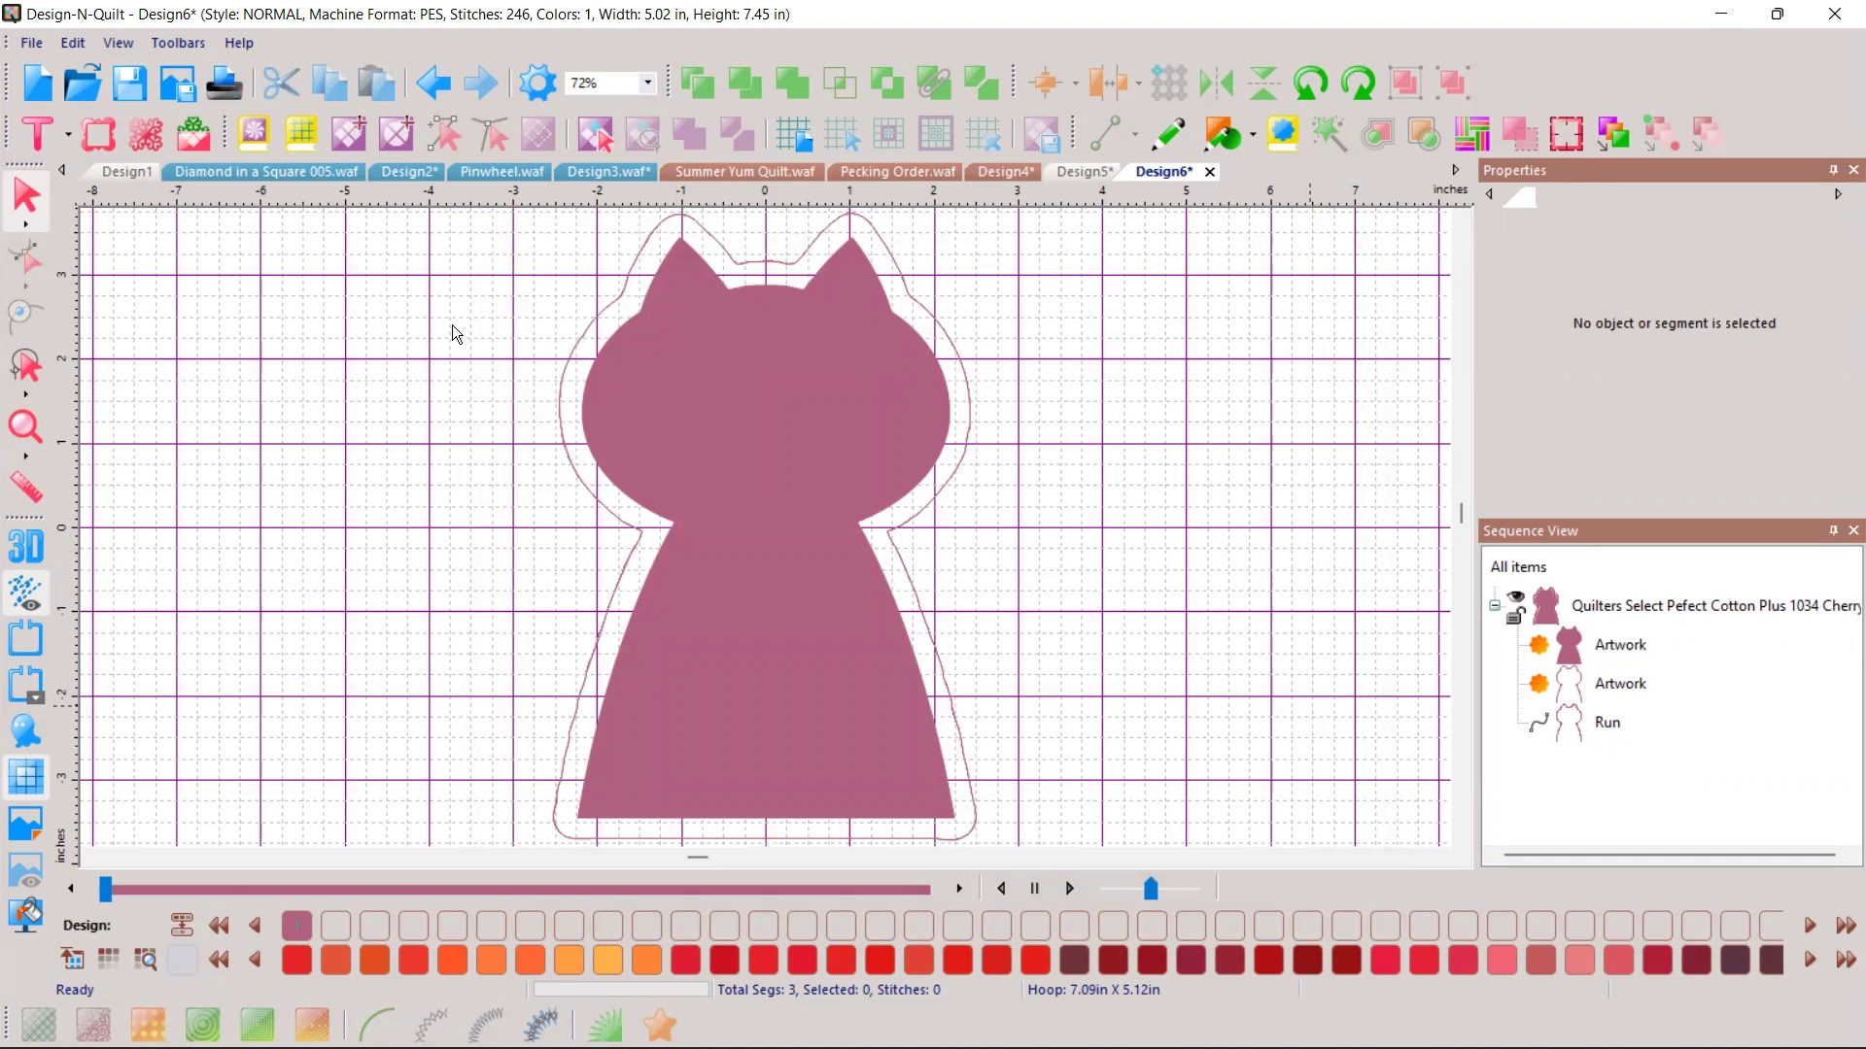
Step: Place the FQ-SF005 embroidery frame in a new design and stretch it horizontally to about 4.76 in wide
left_click(28, 96)
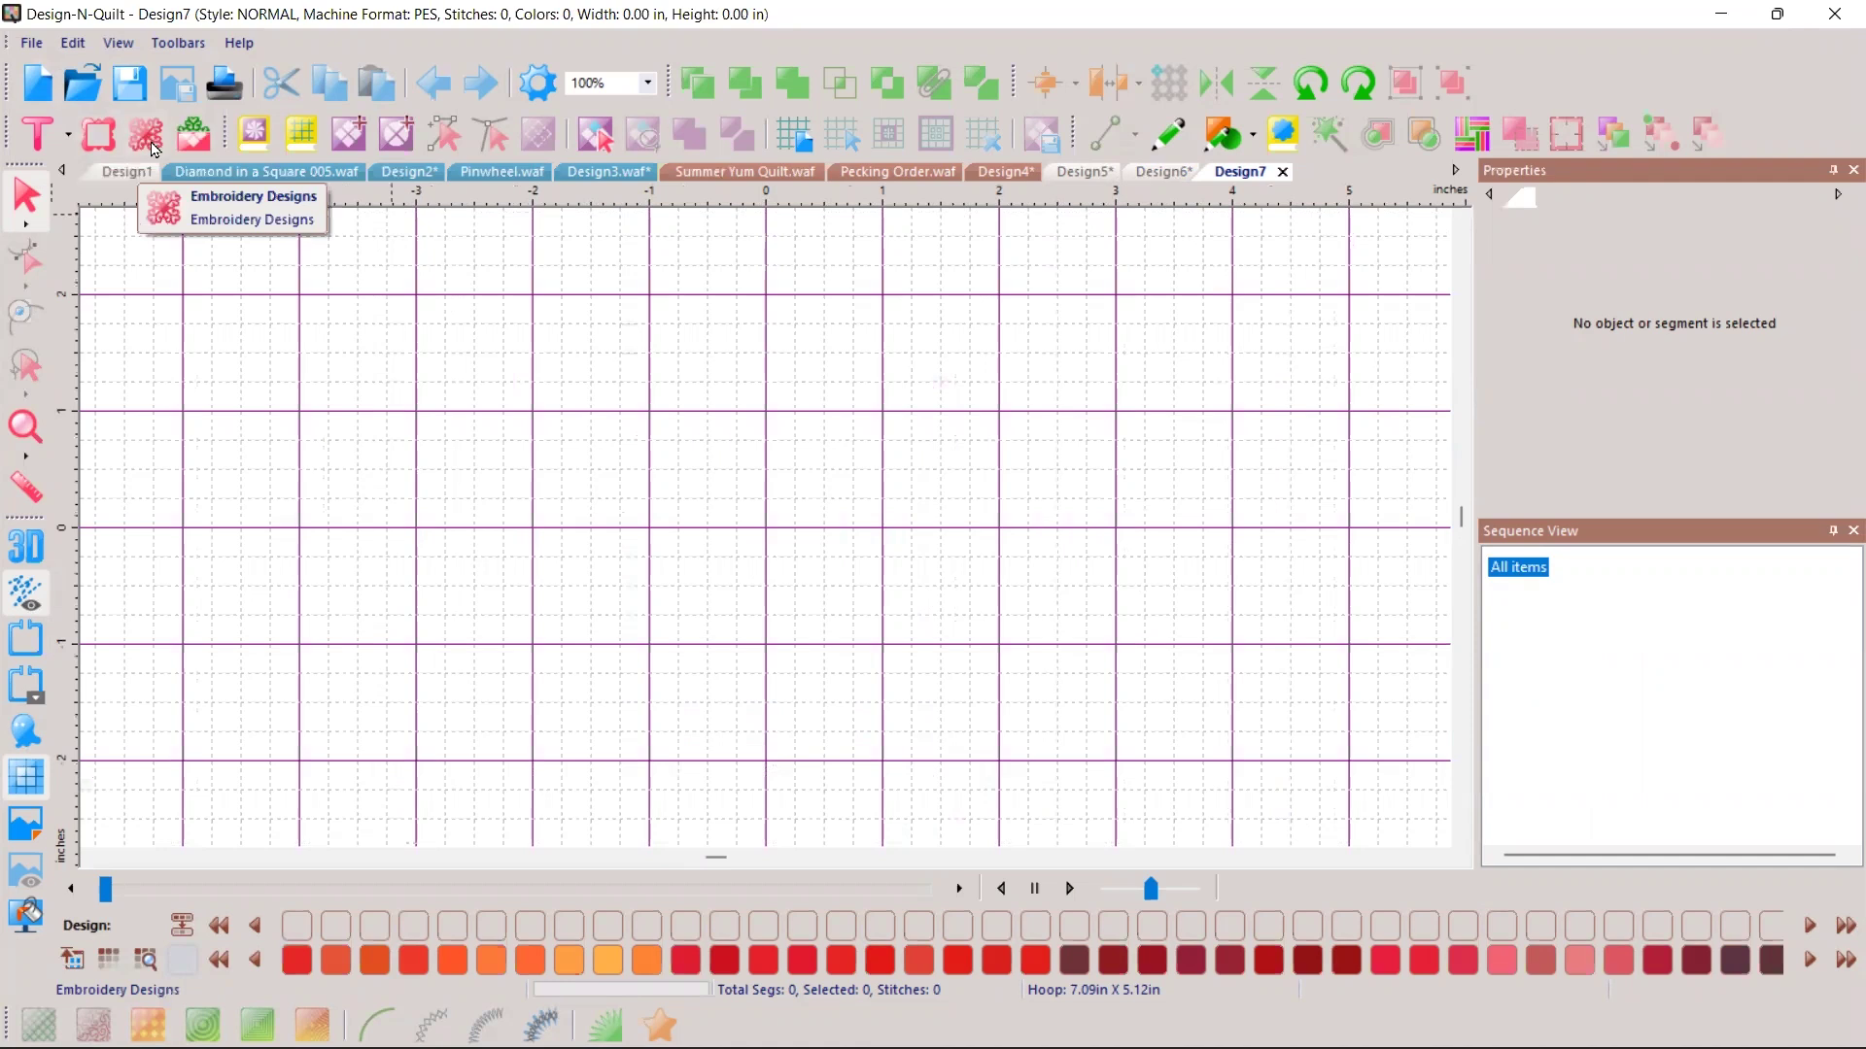
left_click(98, 134)
left_click(1050, 486)
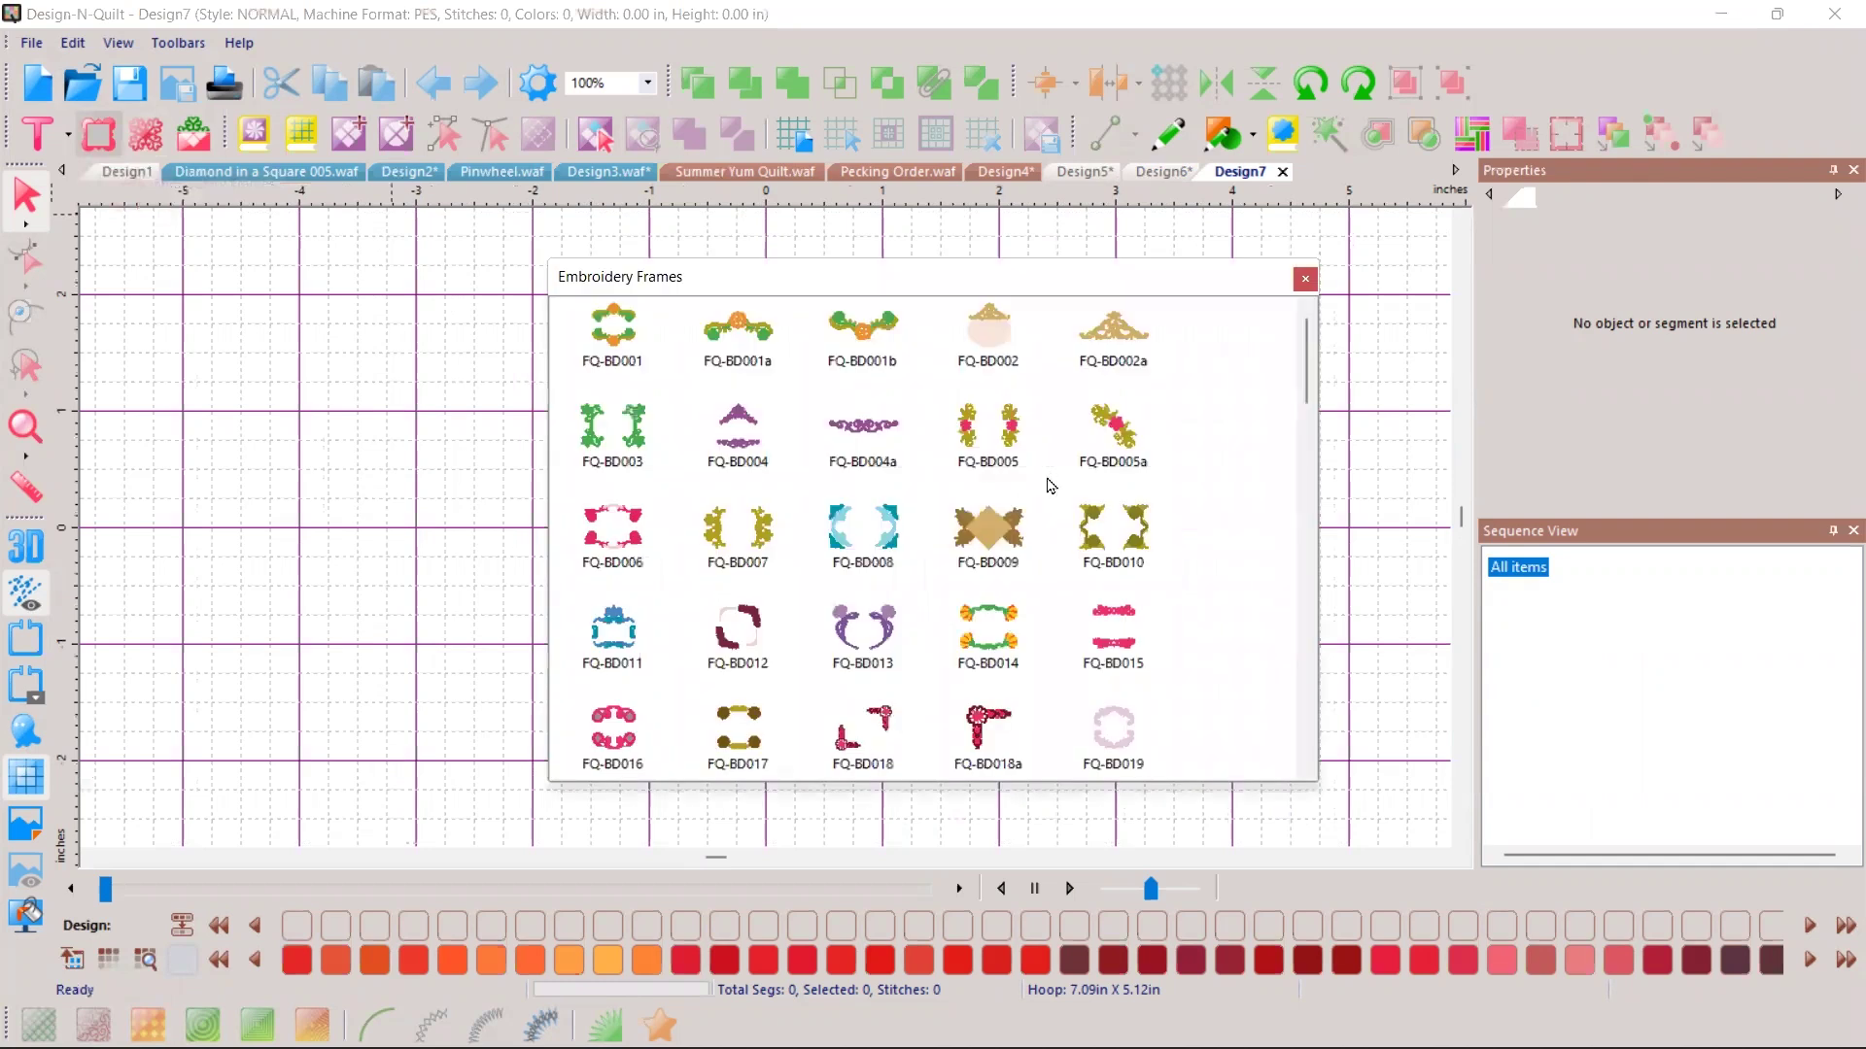
scroll(1050, 486, "down", 3)
scroll(1051, 486, "down", 5)
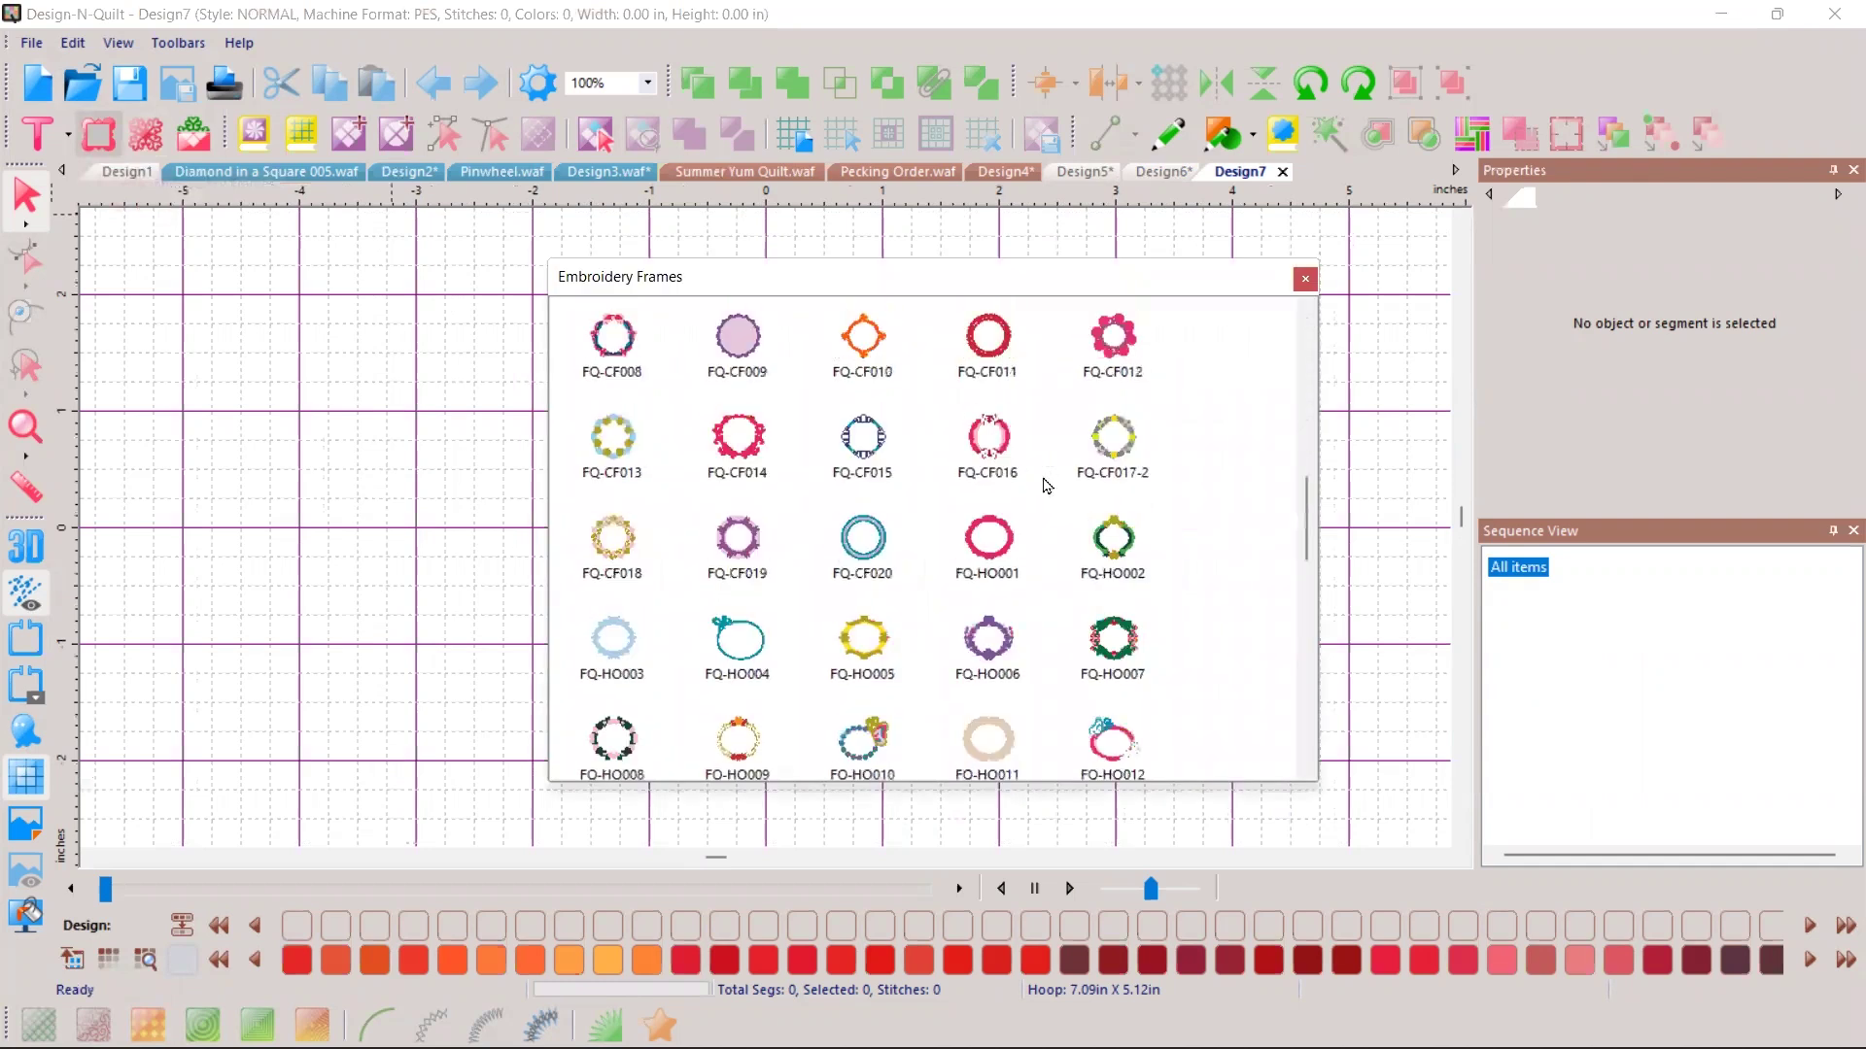
scroll(1045, 485, "down", 5)
scroll(991, 422, "down", 3)
left_click(989, 413)
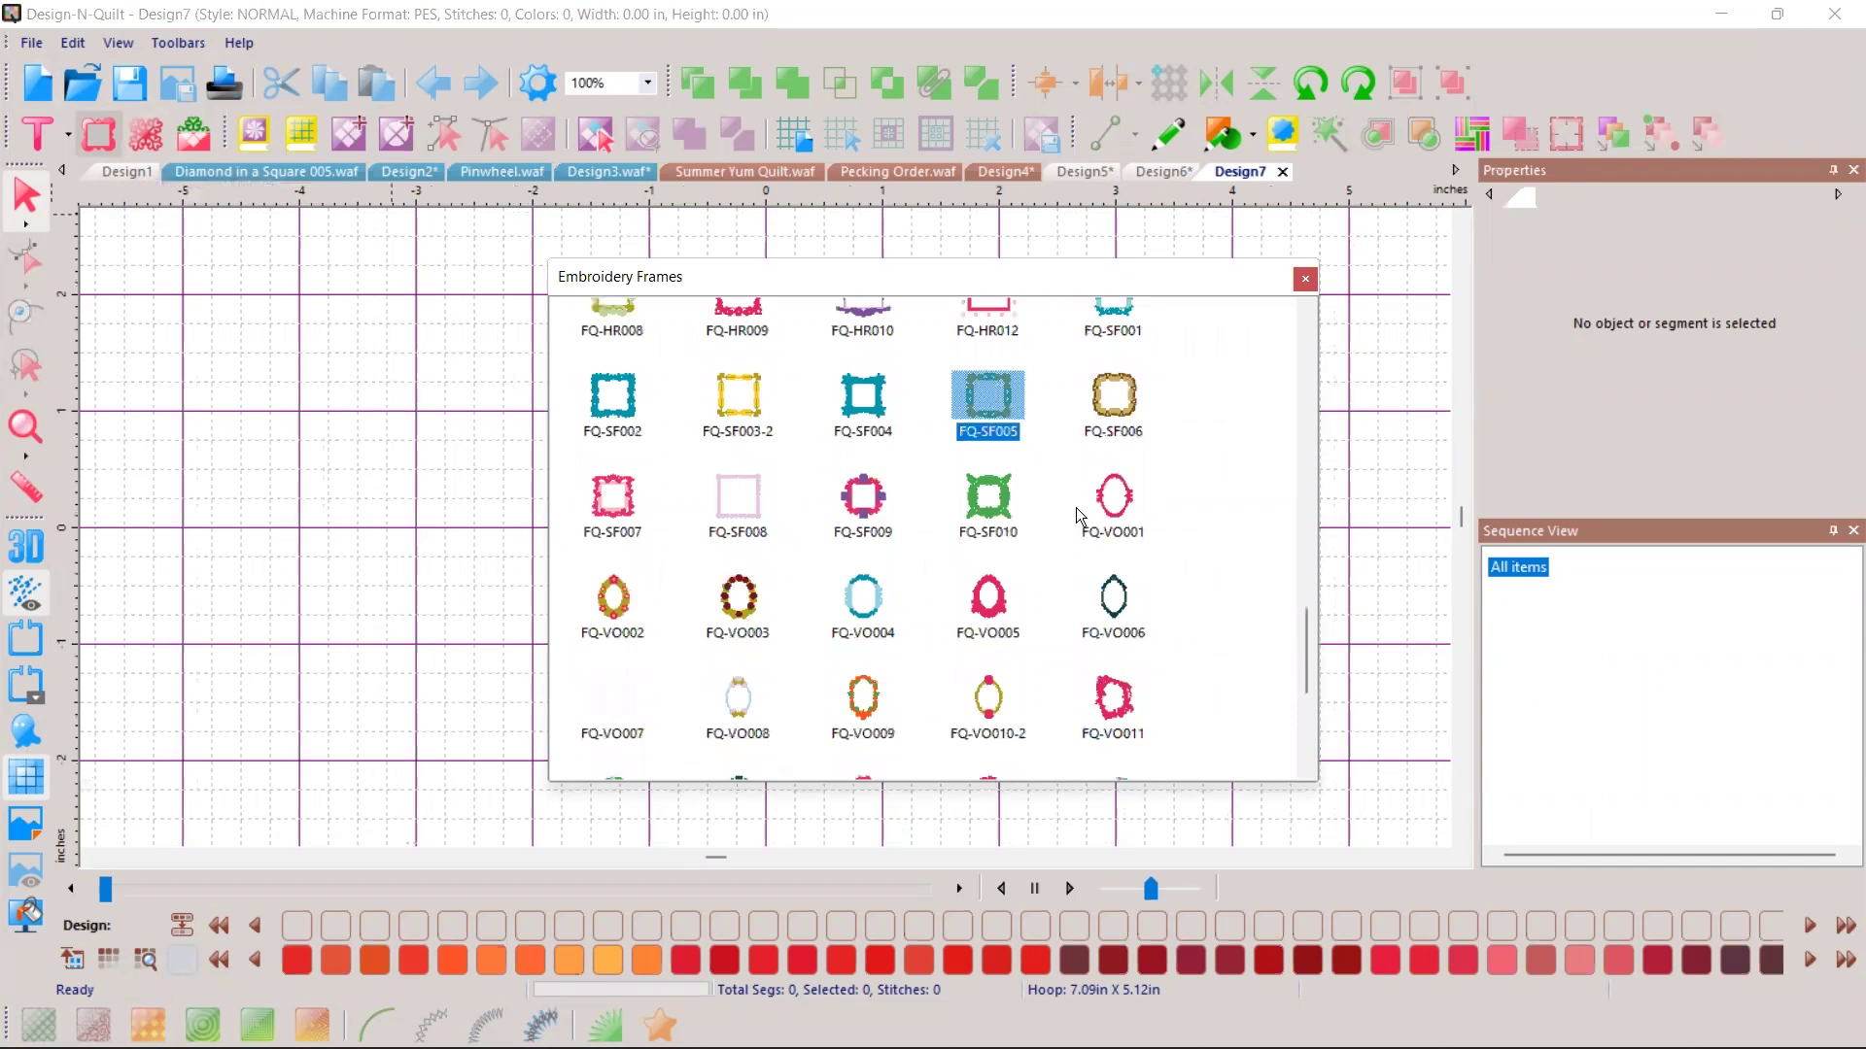
left_click(1409, 550)
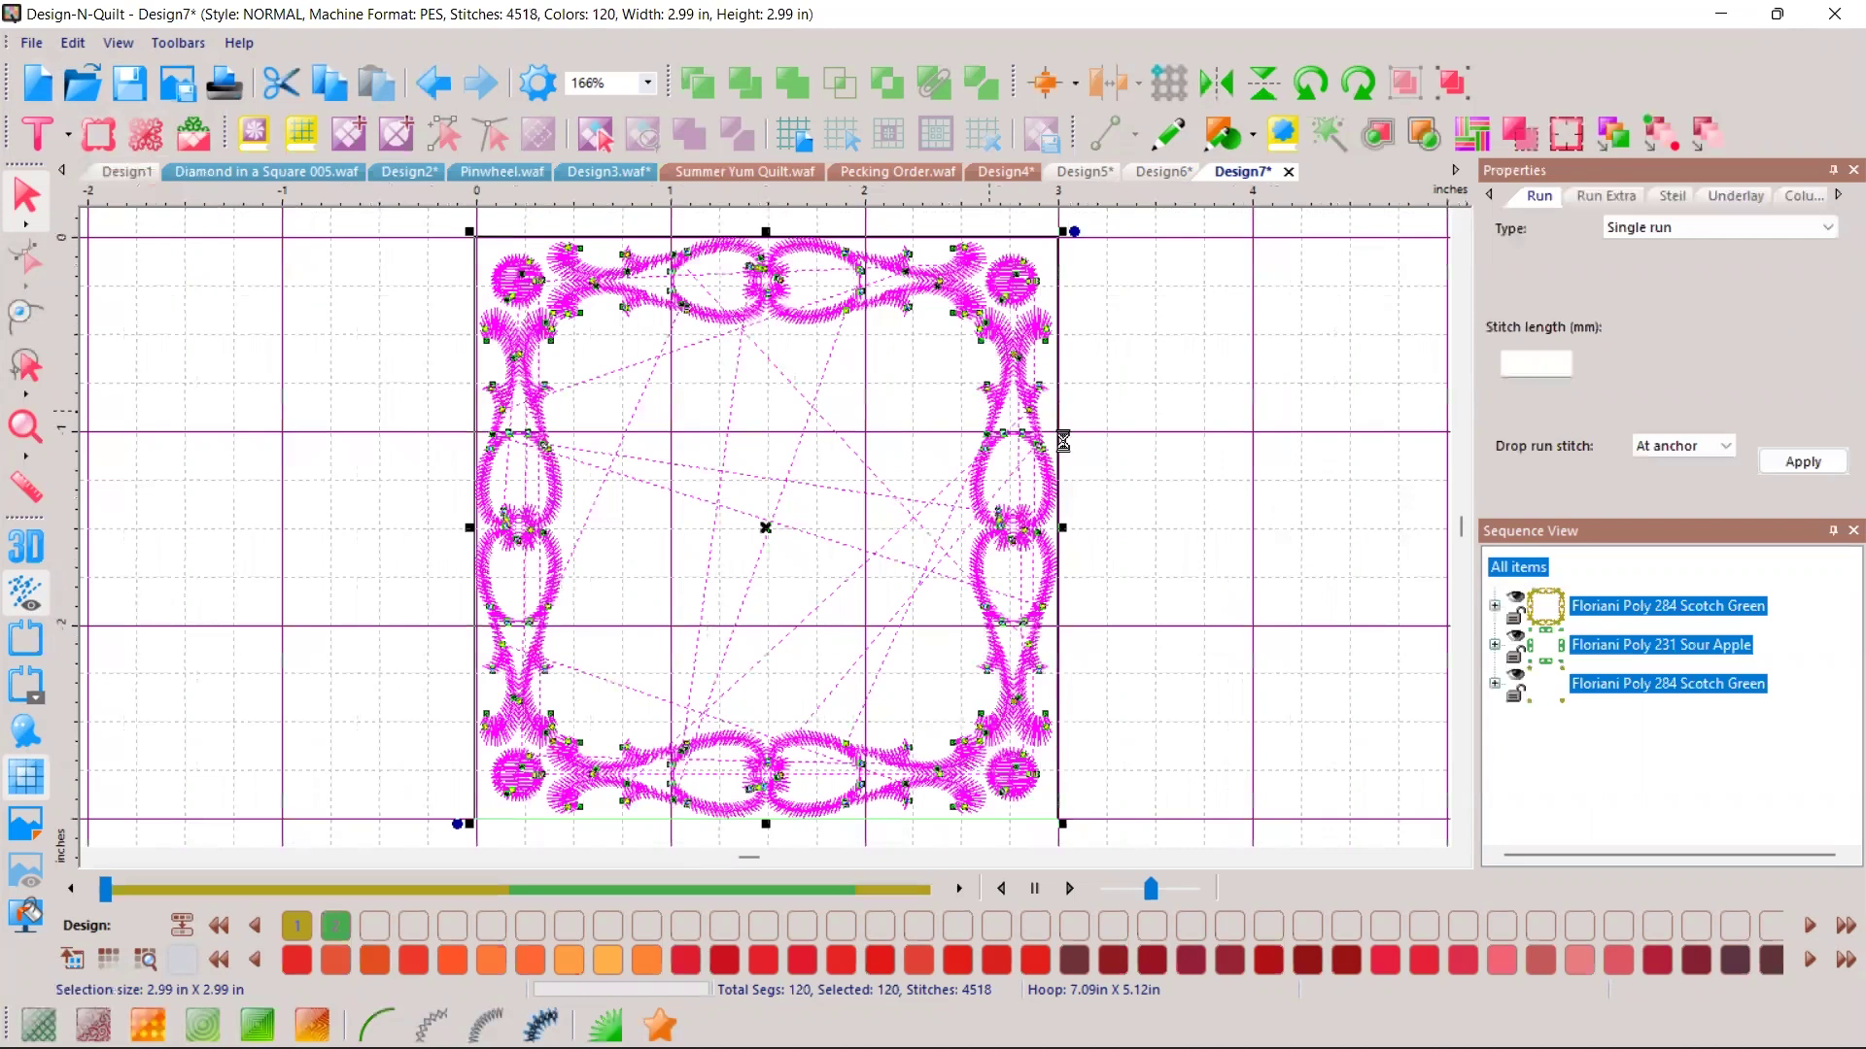
left_click_drag(1064, 441, 1404, 442)
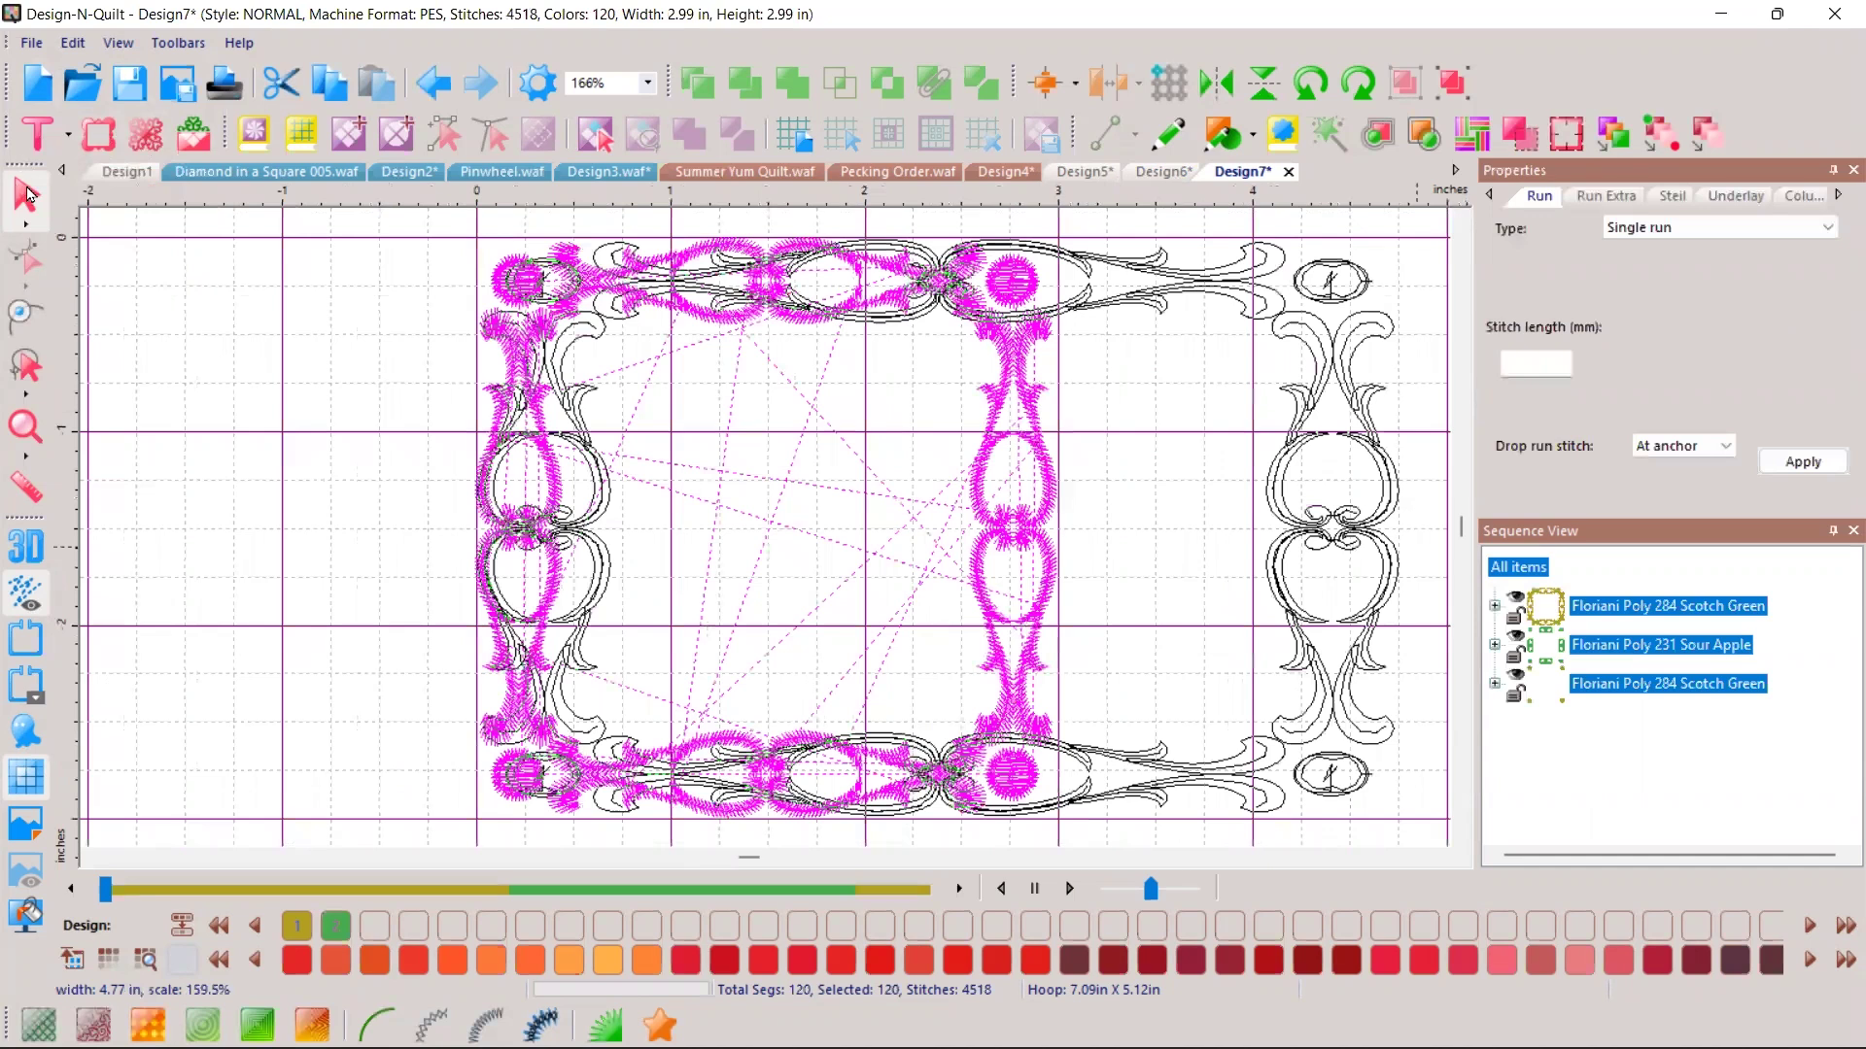
left_click(26, 194)
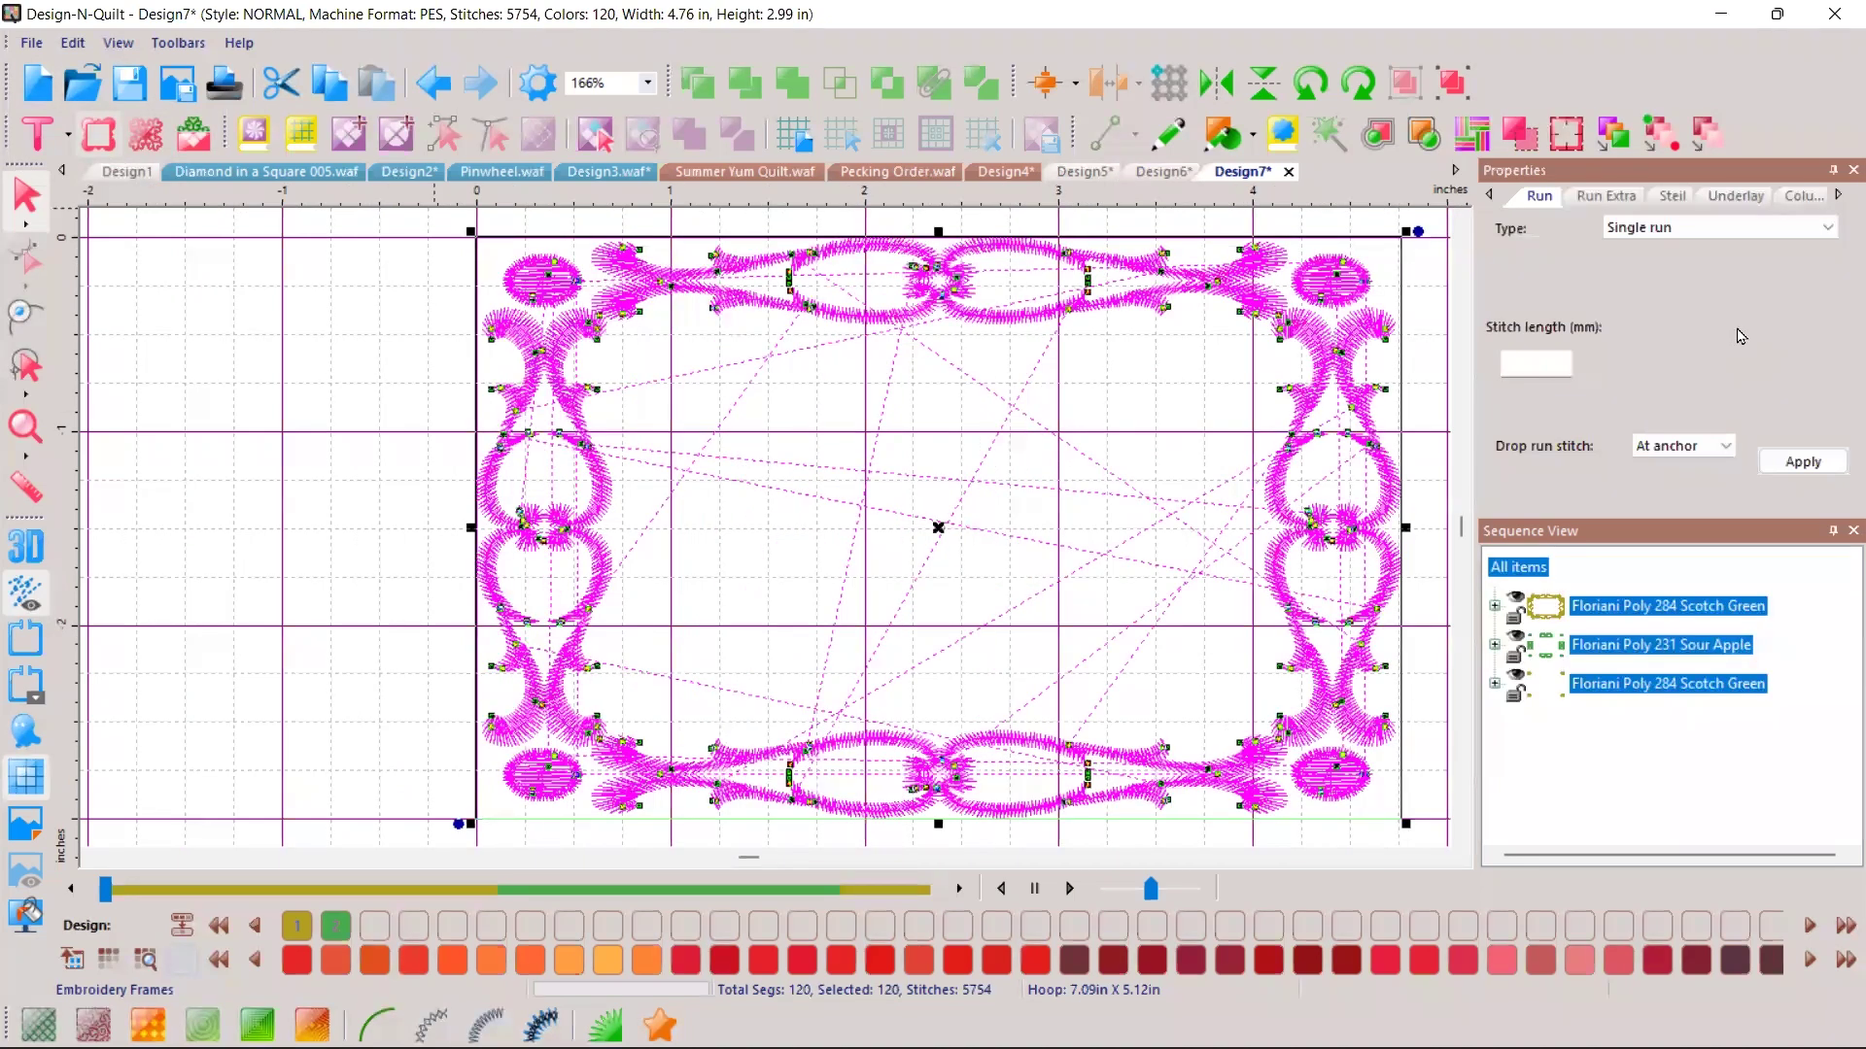
Step: Add three-line text in the Primer font reading "Quilted by", the quilter's first name and "6/2022"
left_click(884, 446)
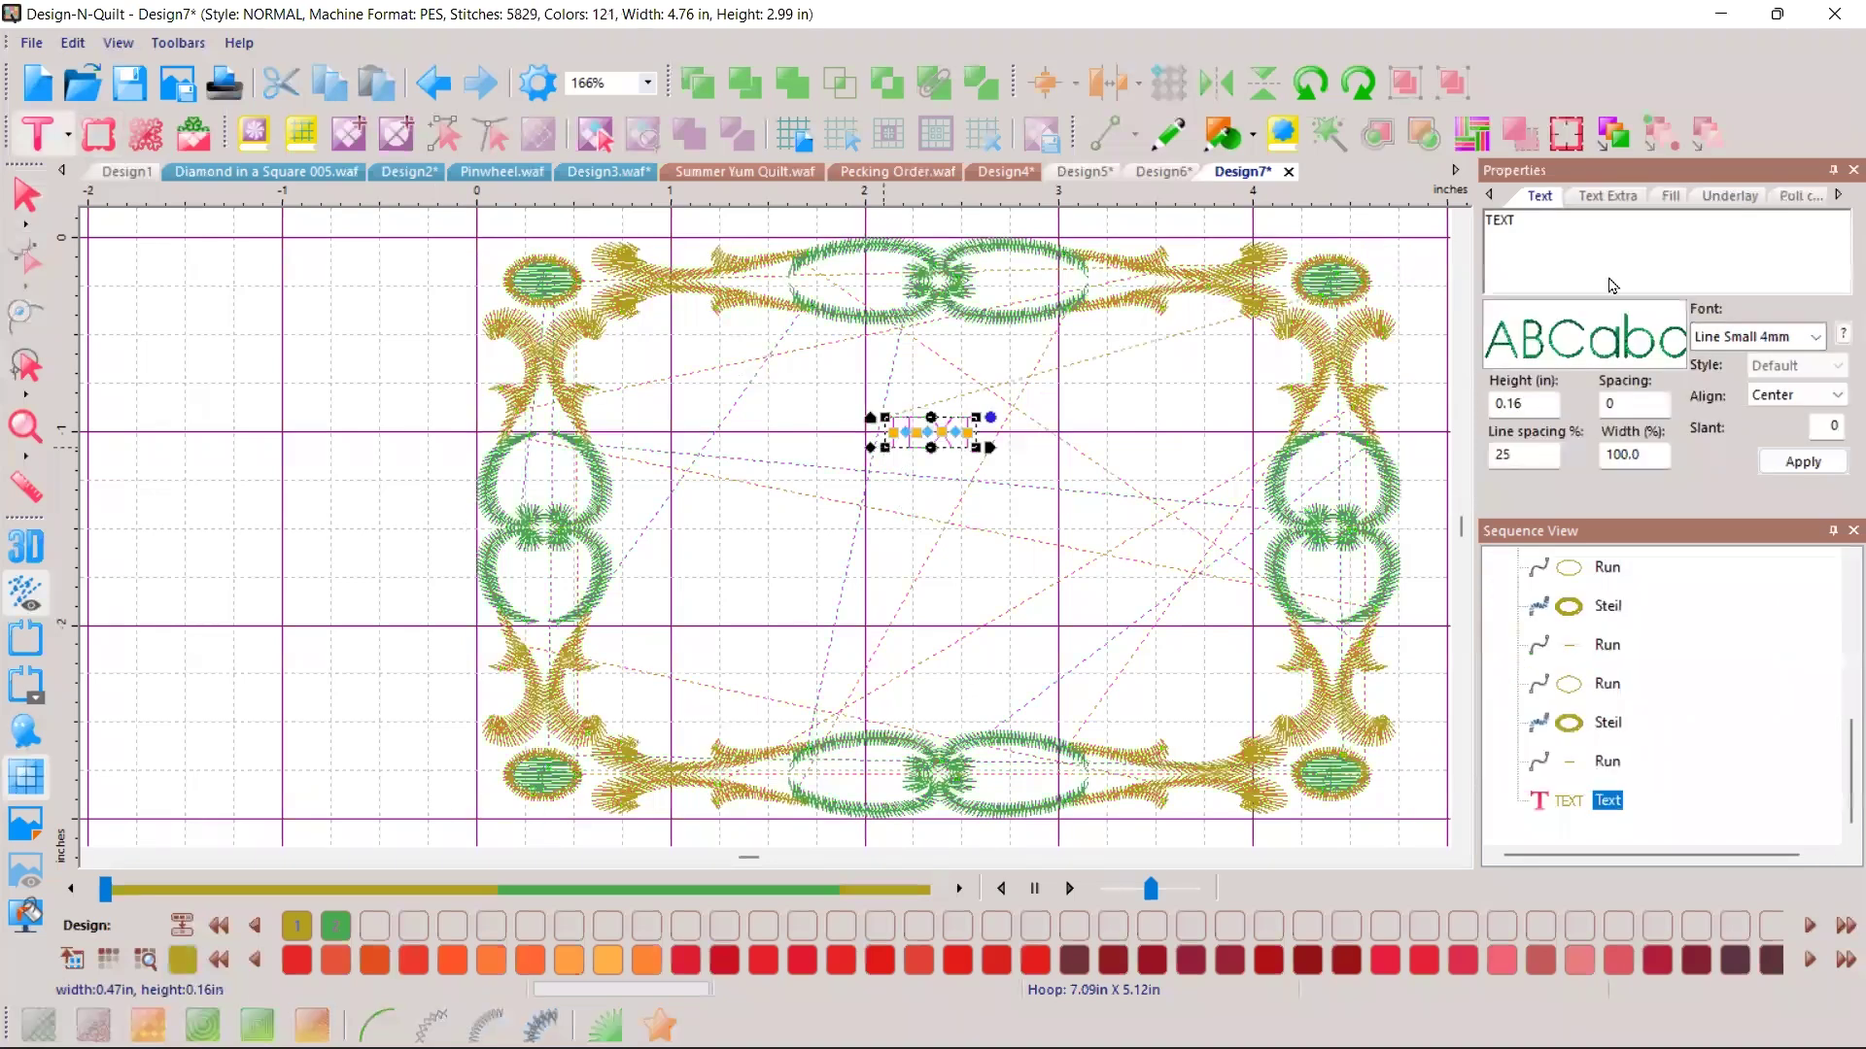
left_click(1813, 341)
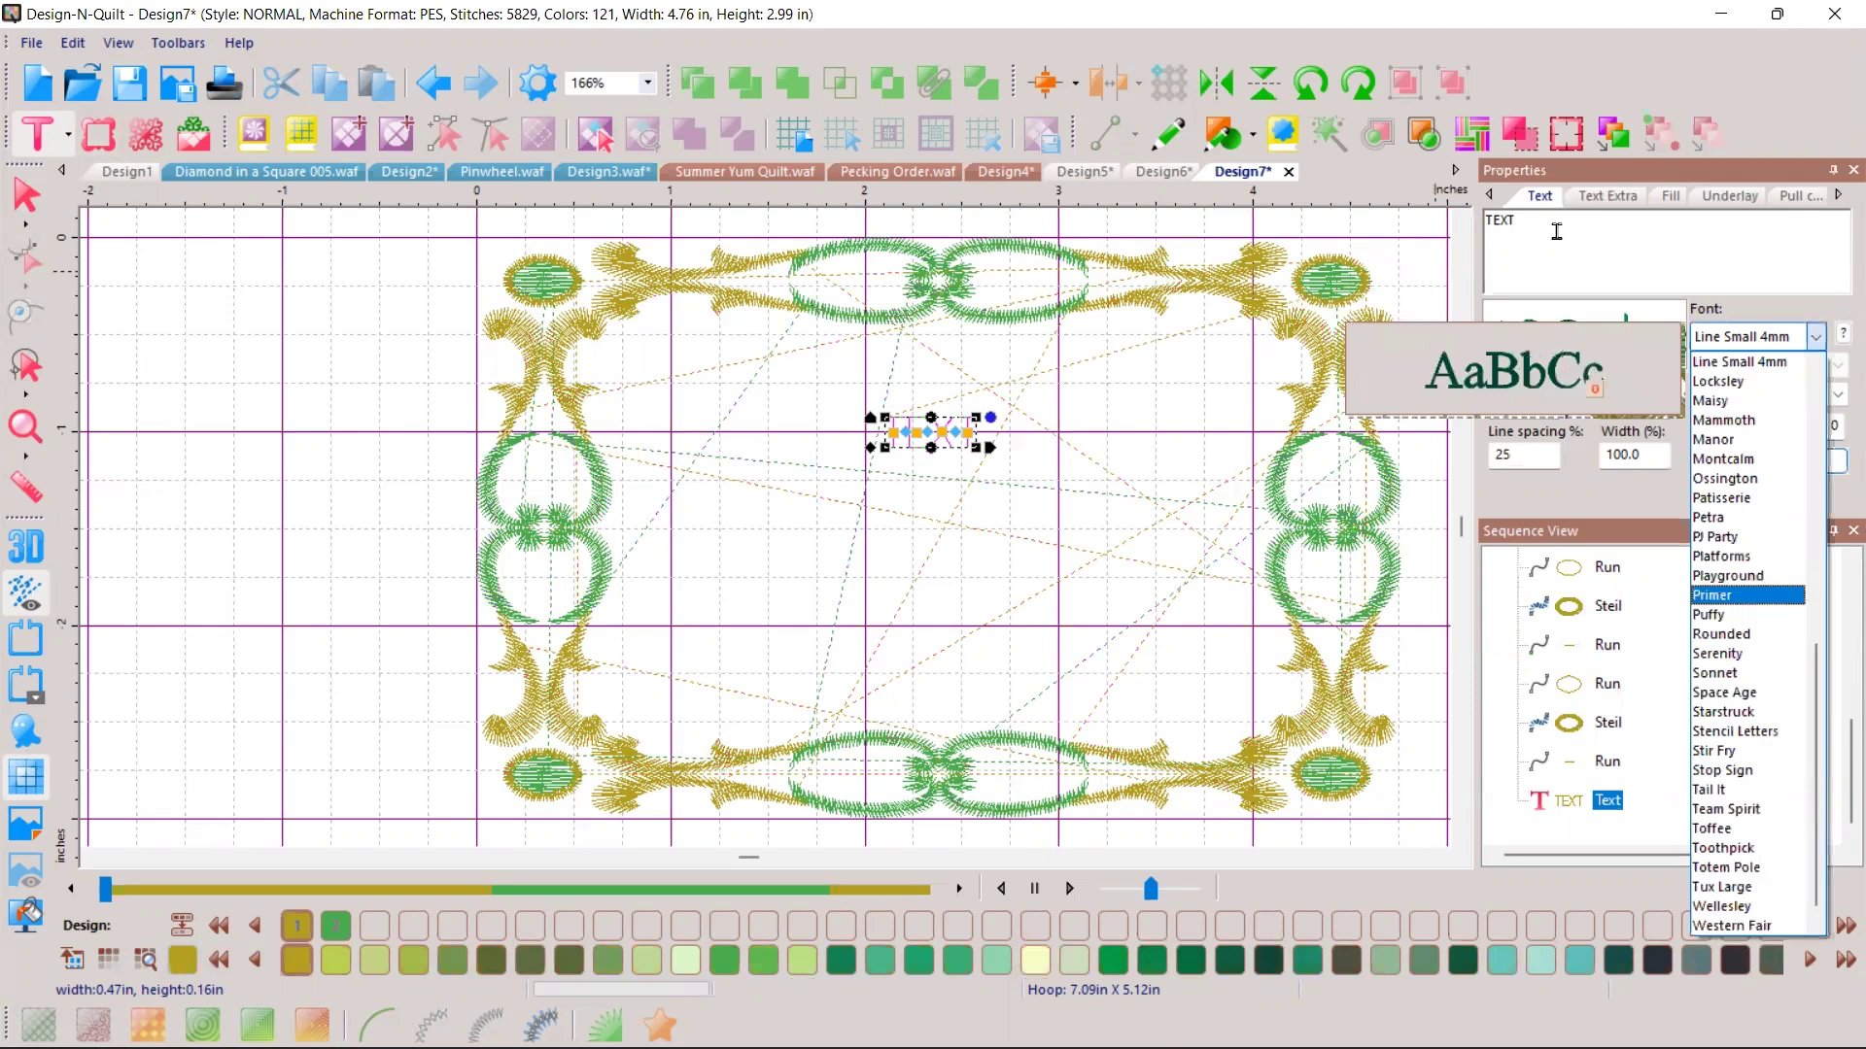
left_click(1512, 225)
type("Quilted by")
key("Return")
type("Jim")
key("Return")
type("6")
type("/2022")
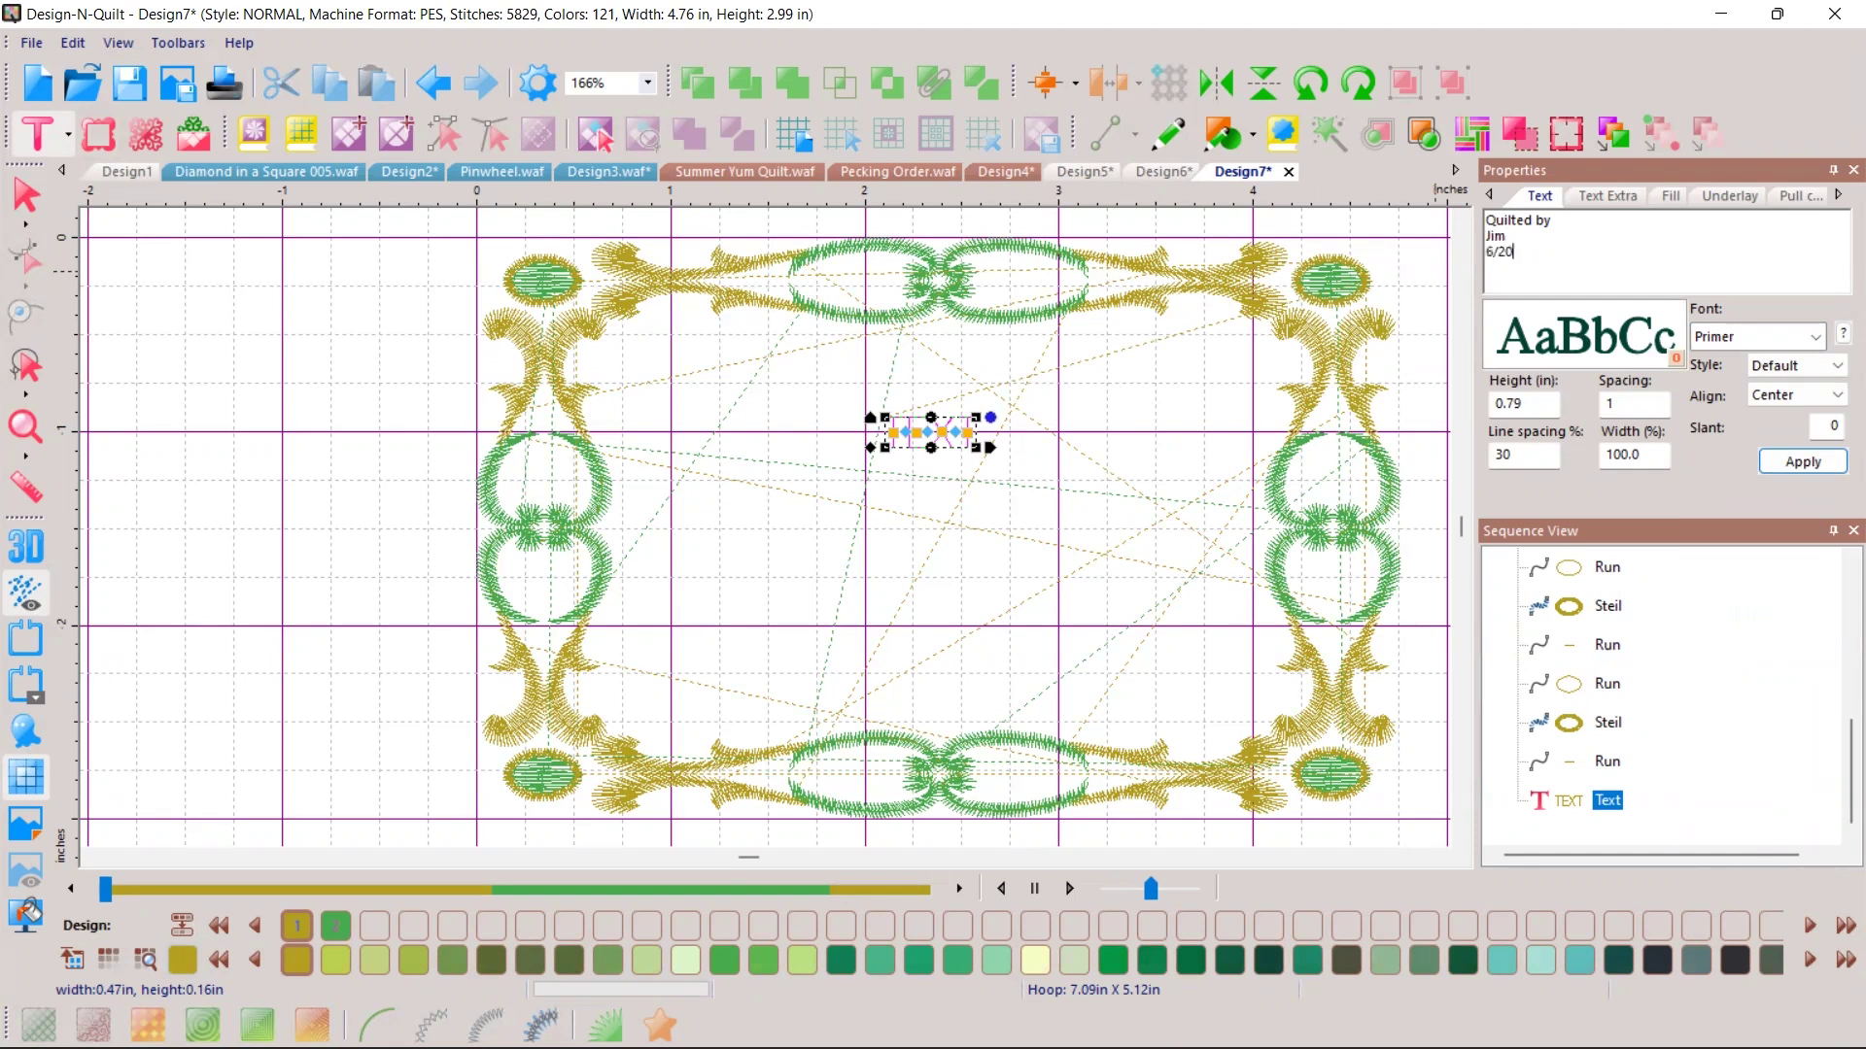
left_click(1786, 468)
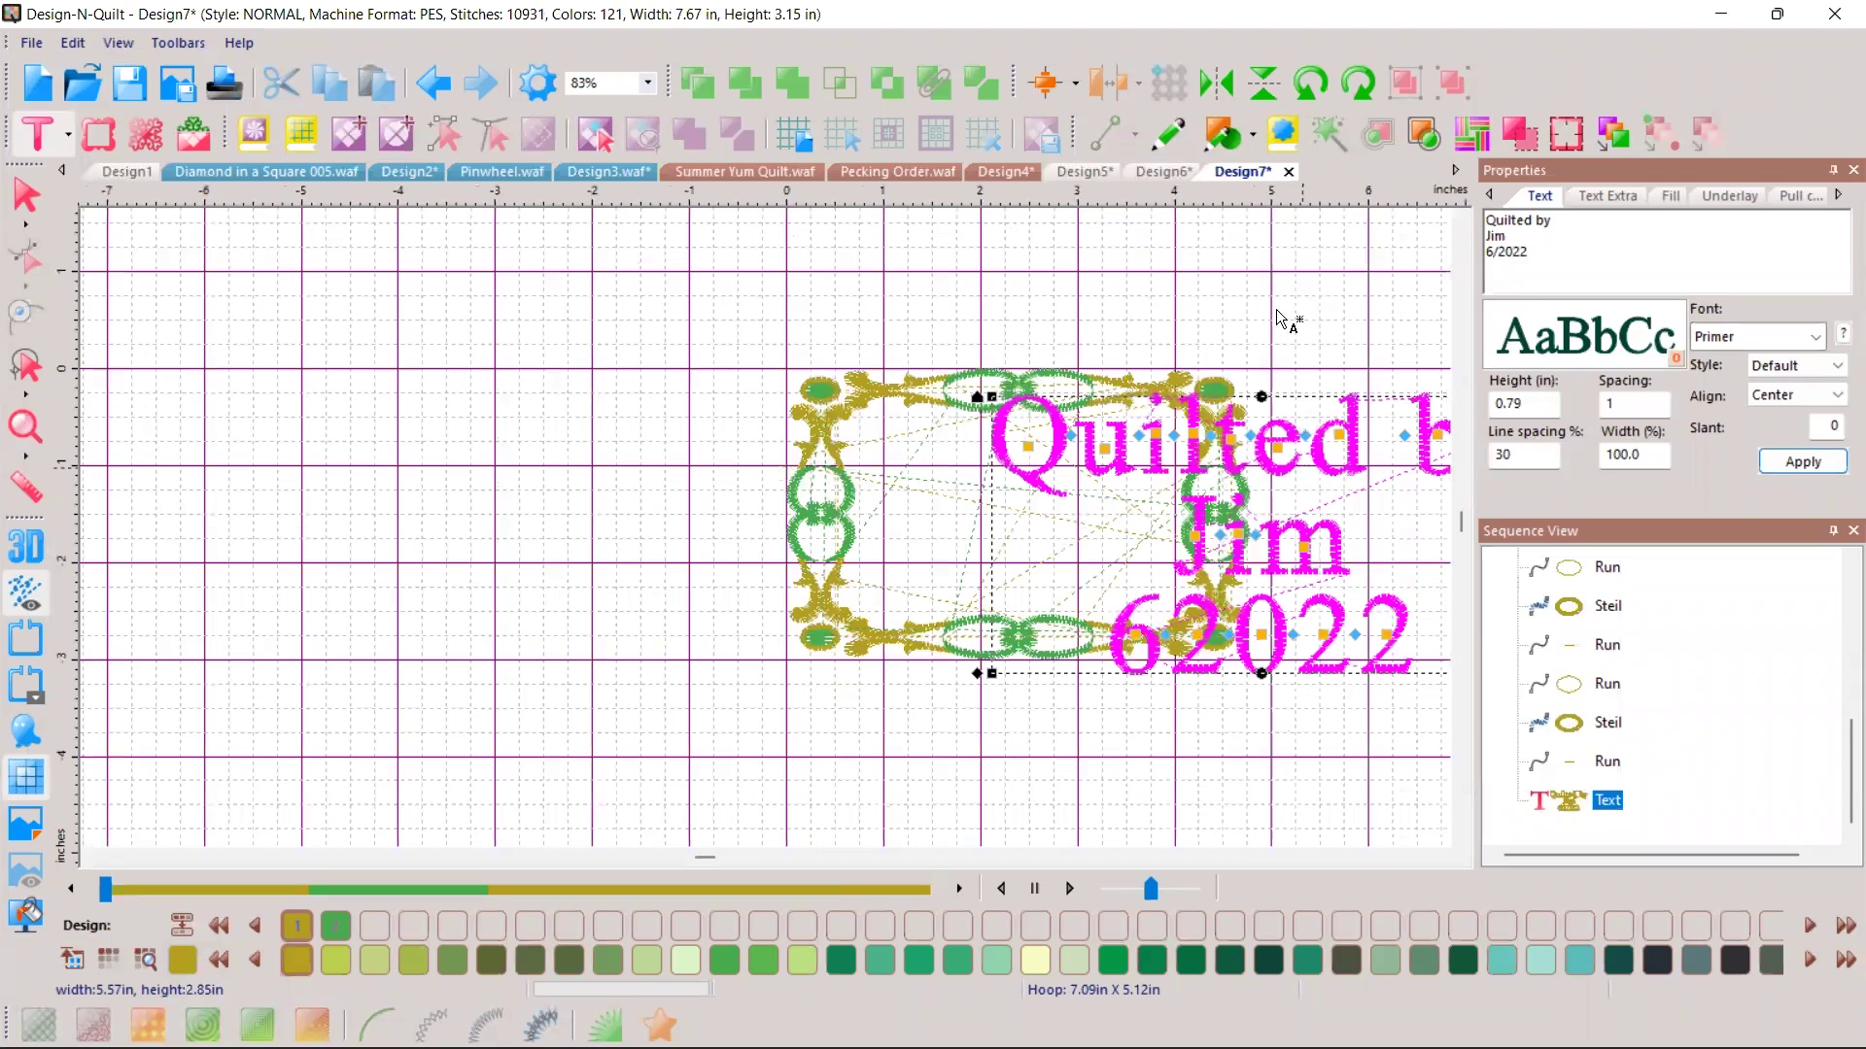
Step: Move the label text out of the frame to the empty area on the frame's left side
left_click(1303, 416)
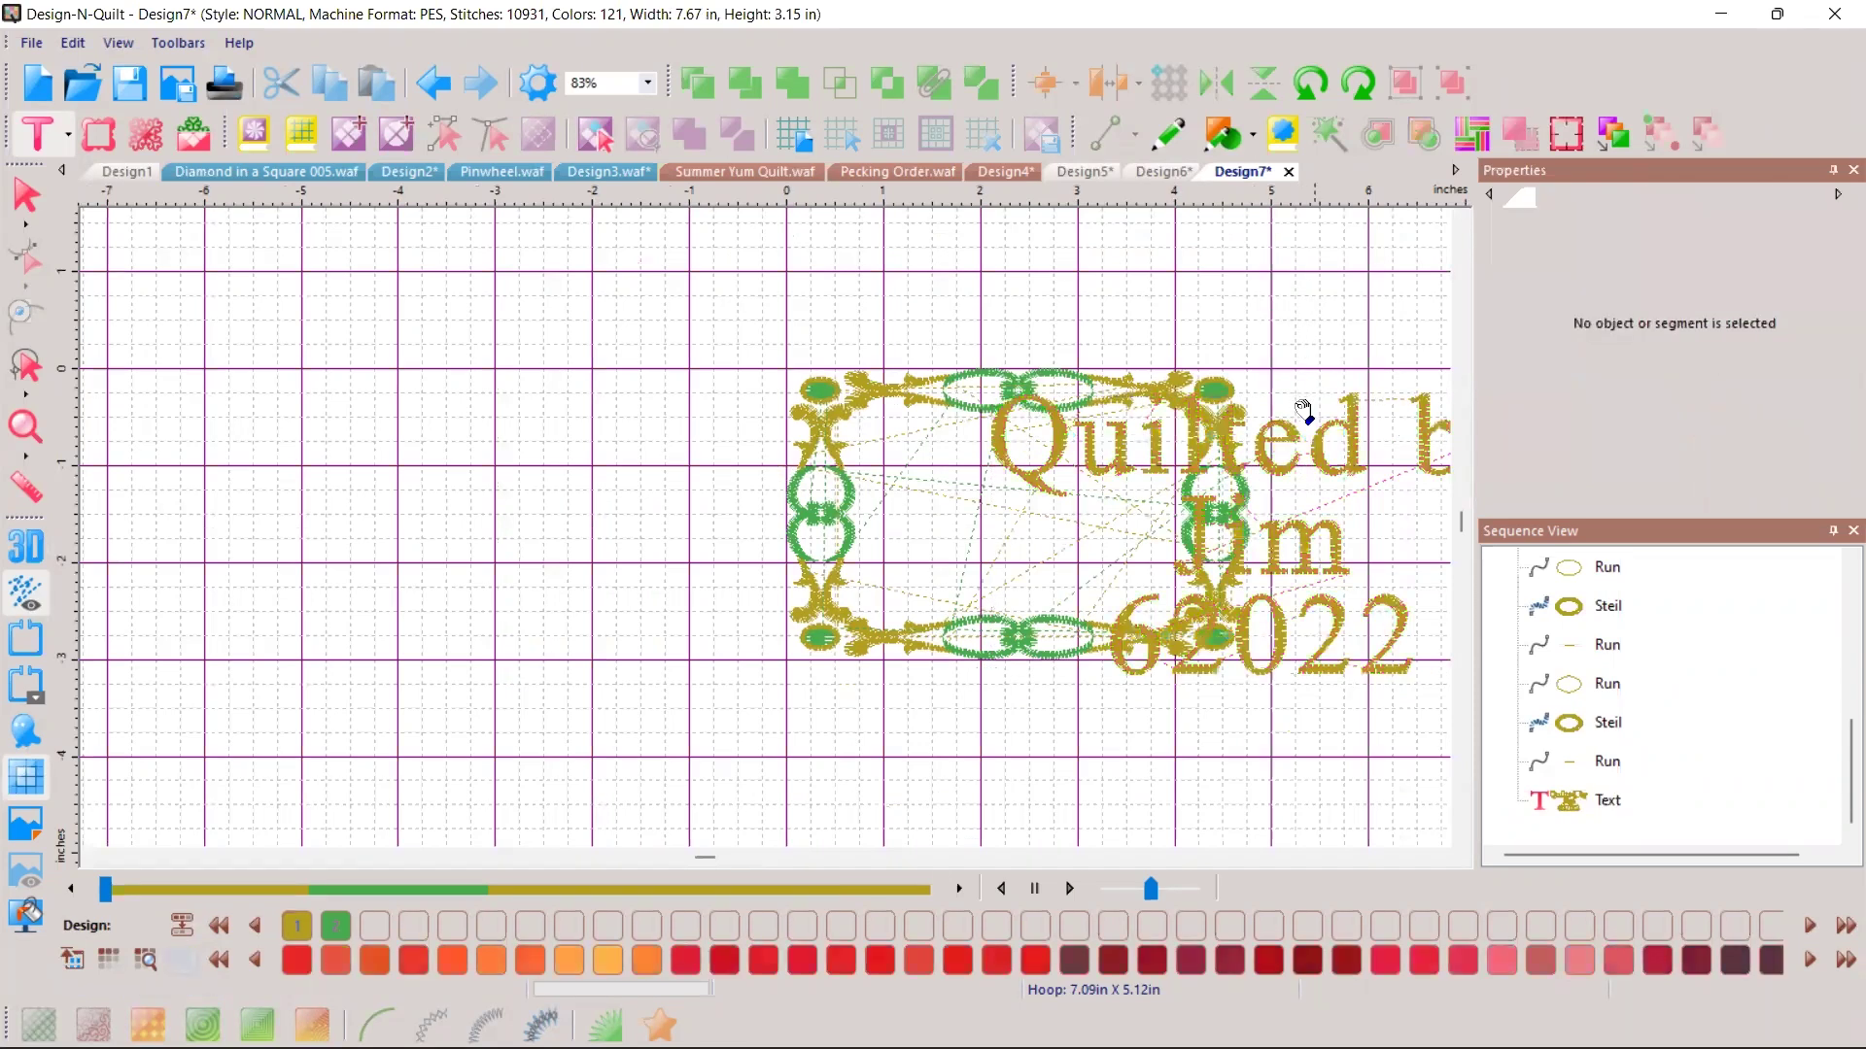
left_click(924, 420)
mouse_move(924, 420)
left_mouse_down()
mouse_move(533, 417)
mouse_move(554, 438)
left_mouse_up()
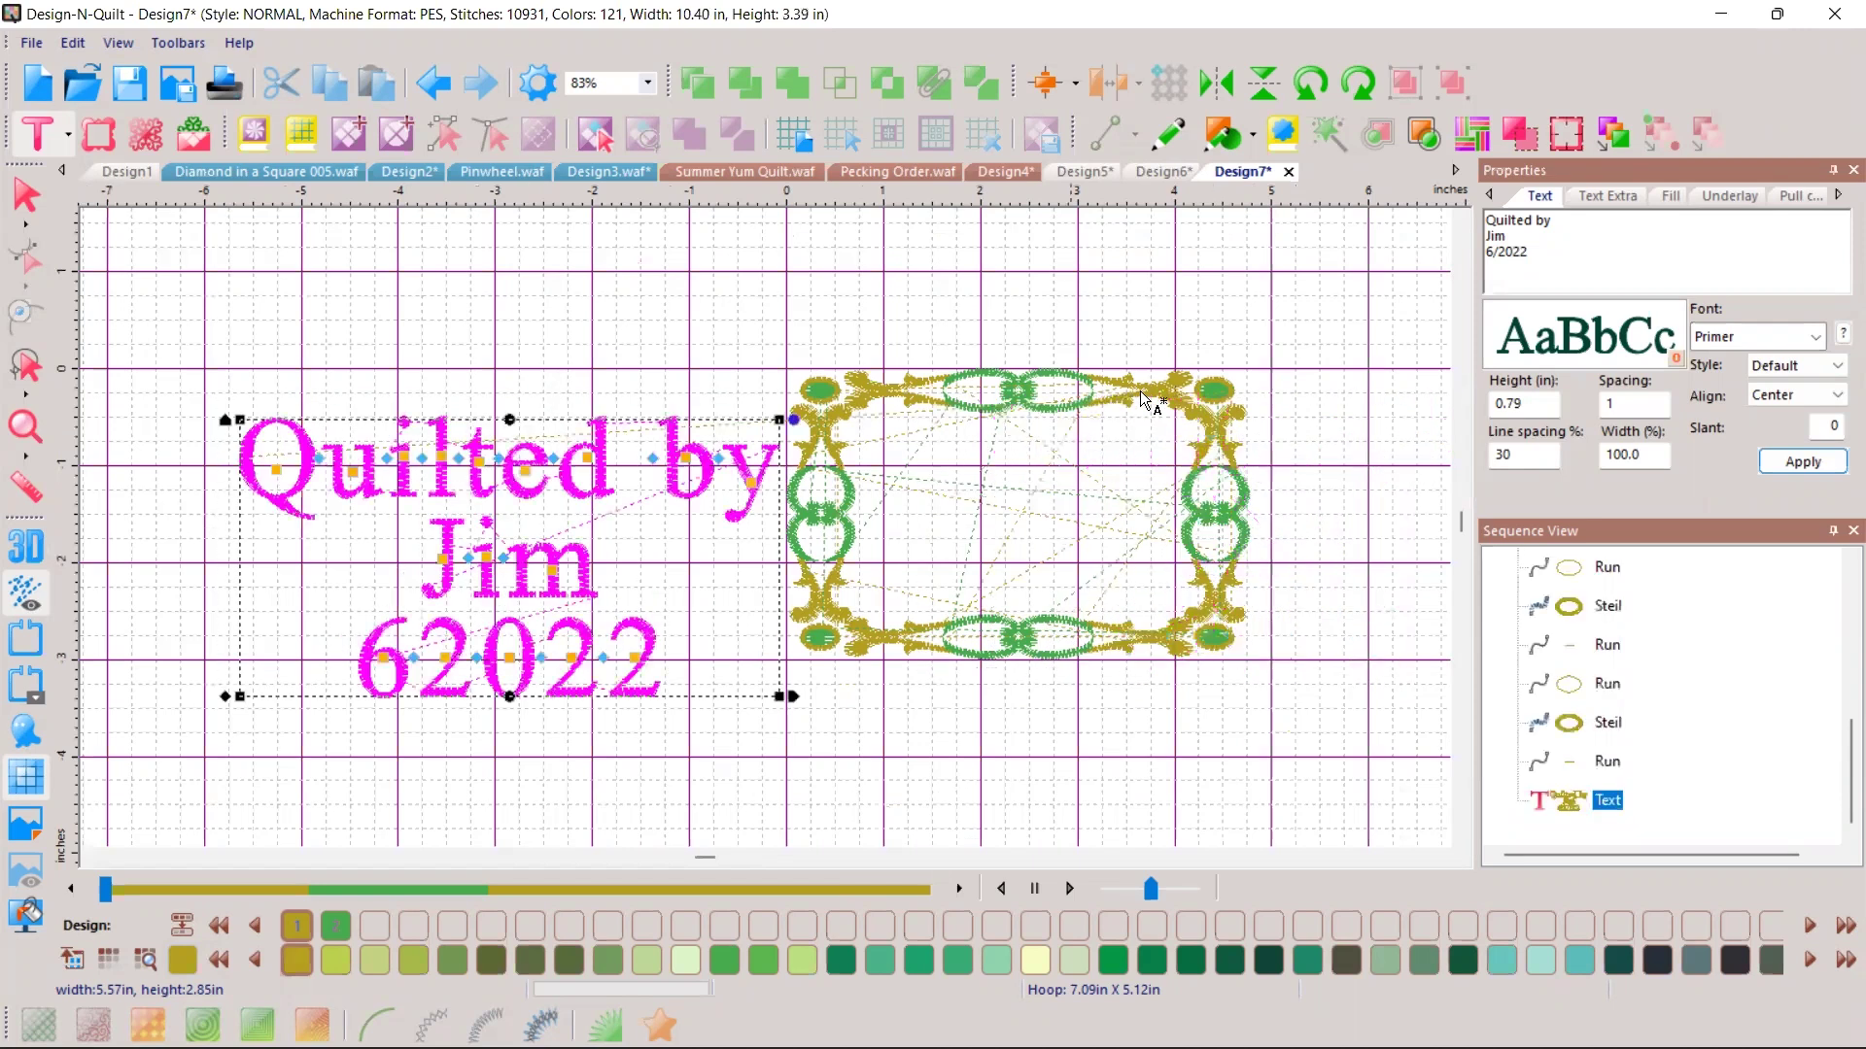
left_click(1254, 455)
left_click(1287, 393)
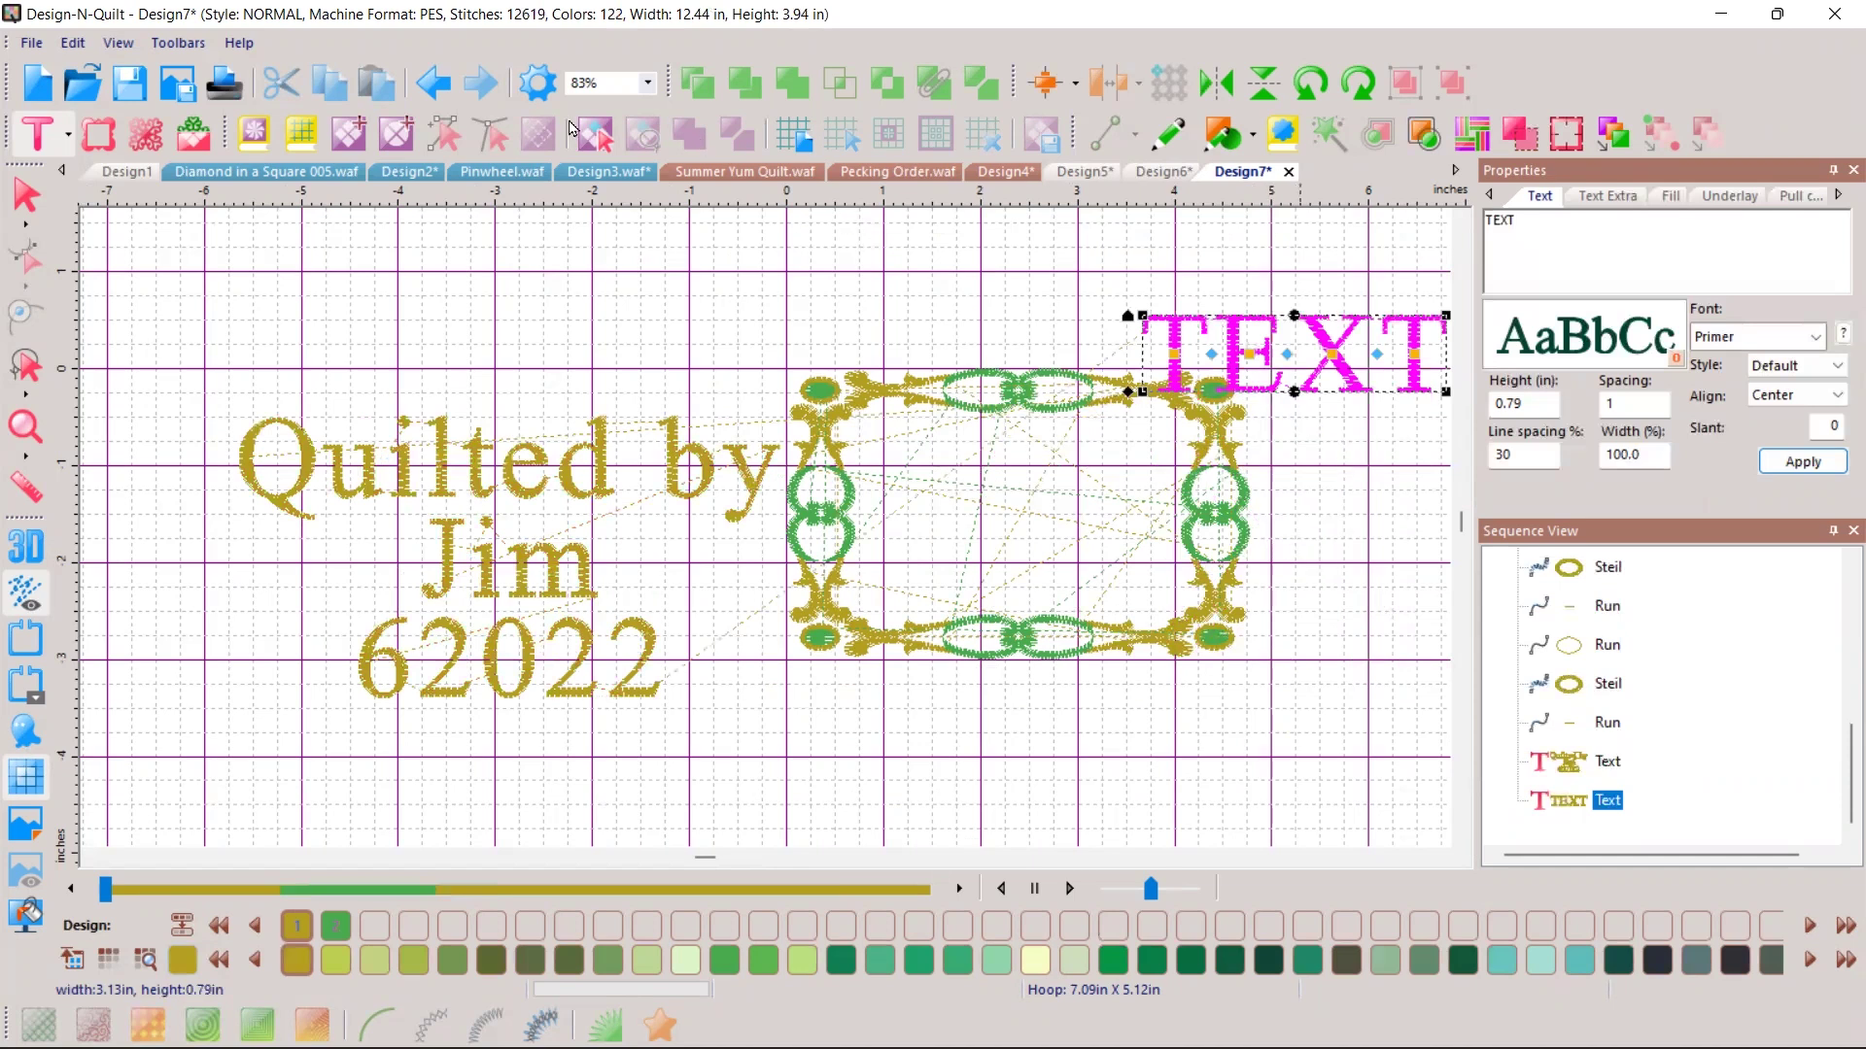
key("Delete")
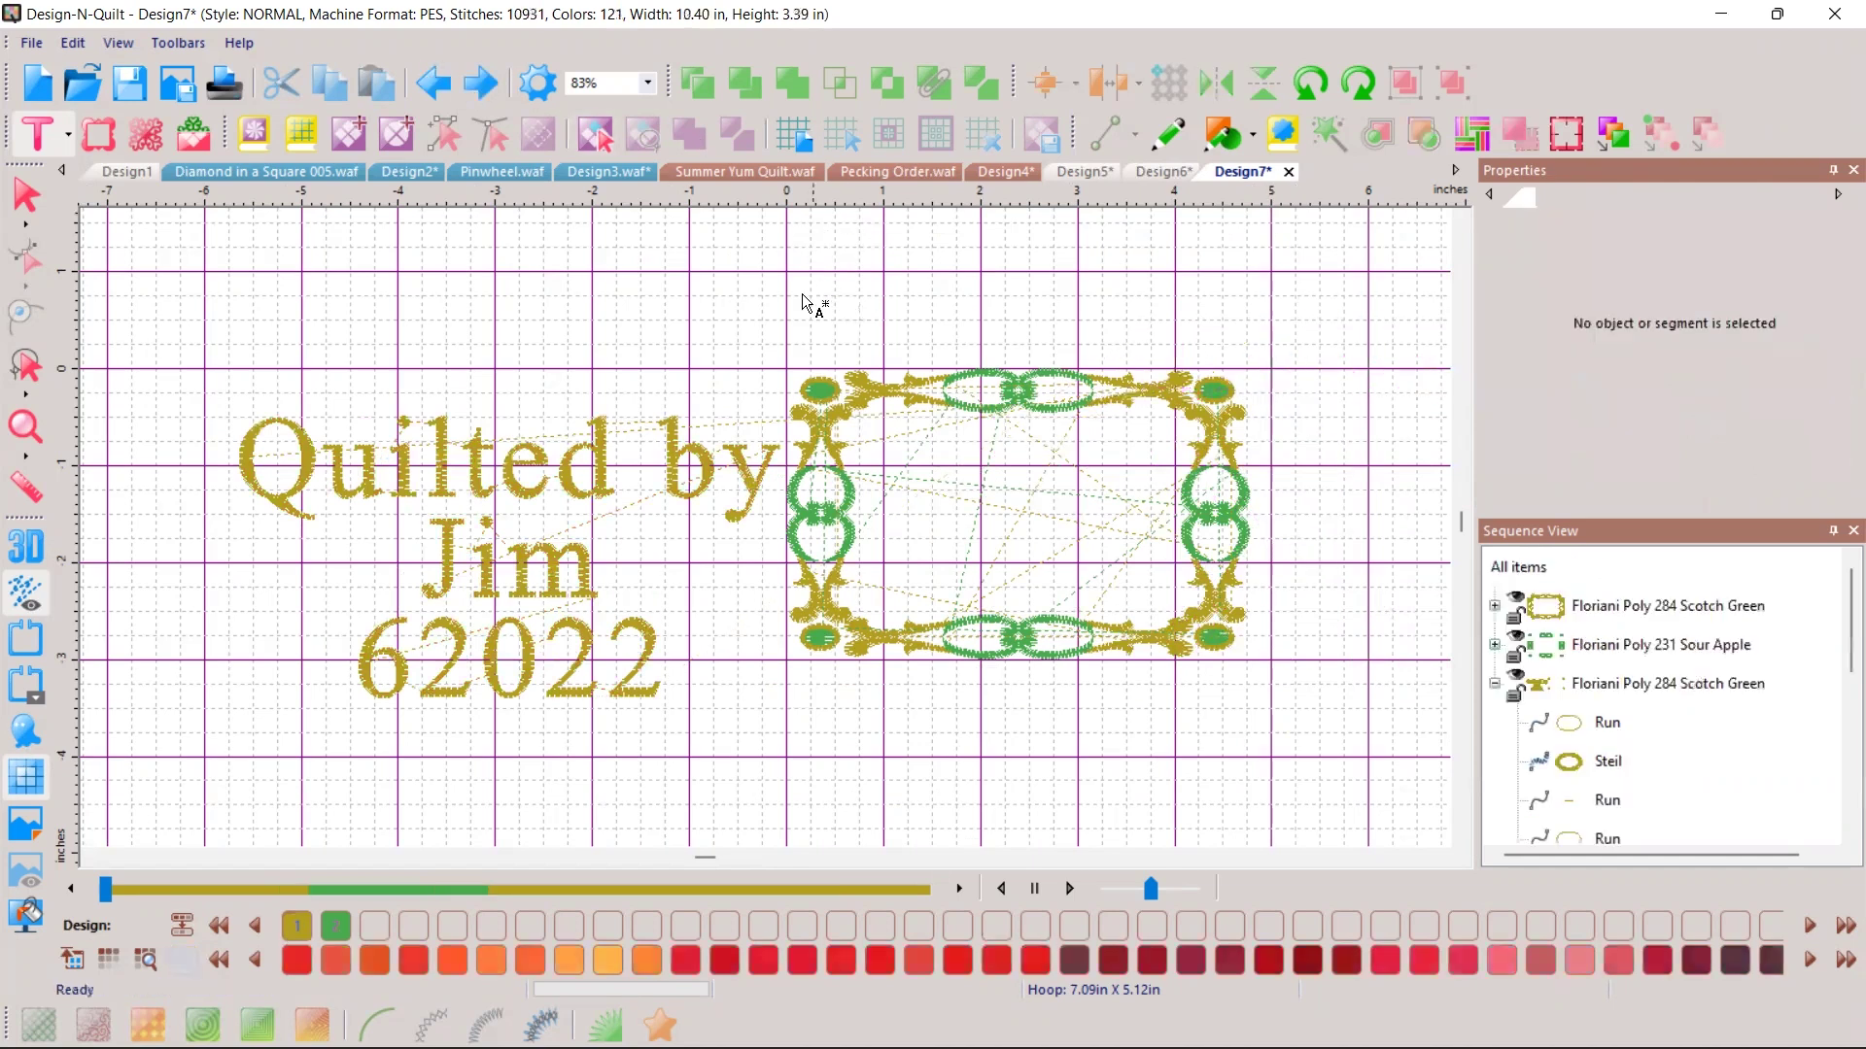
Step: Enlarge the embroidery frame to about 7.99 by 5.01 in and move it so that it surrounds the label text
left_click(26, 197)
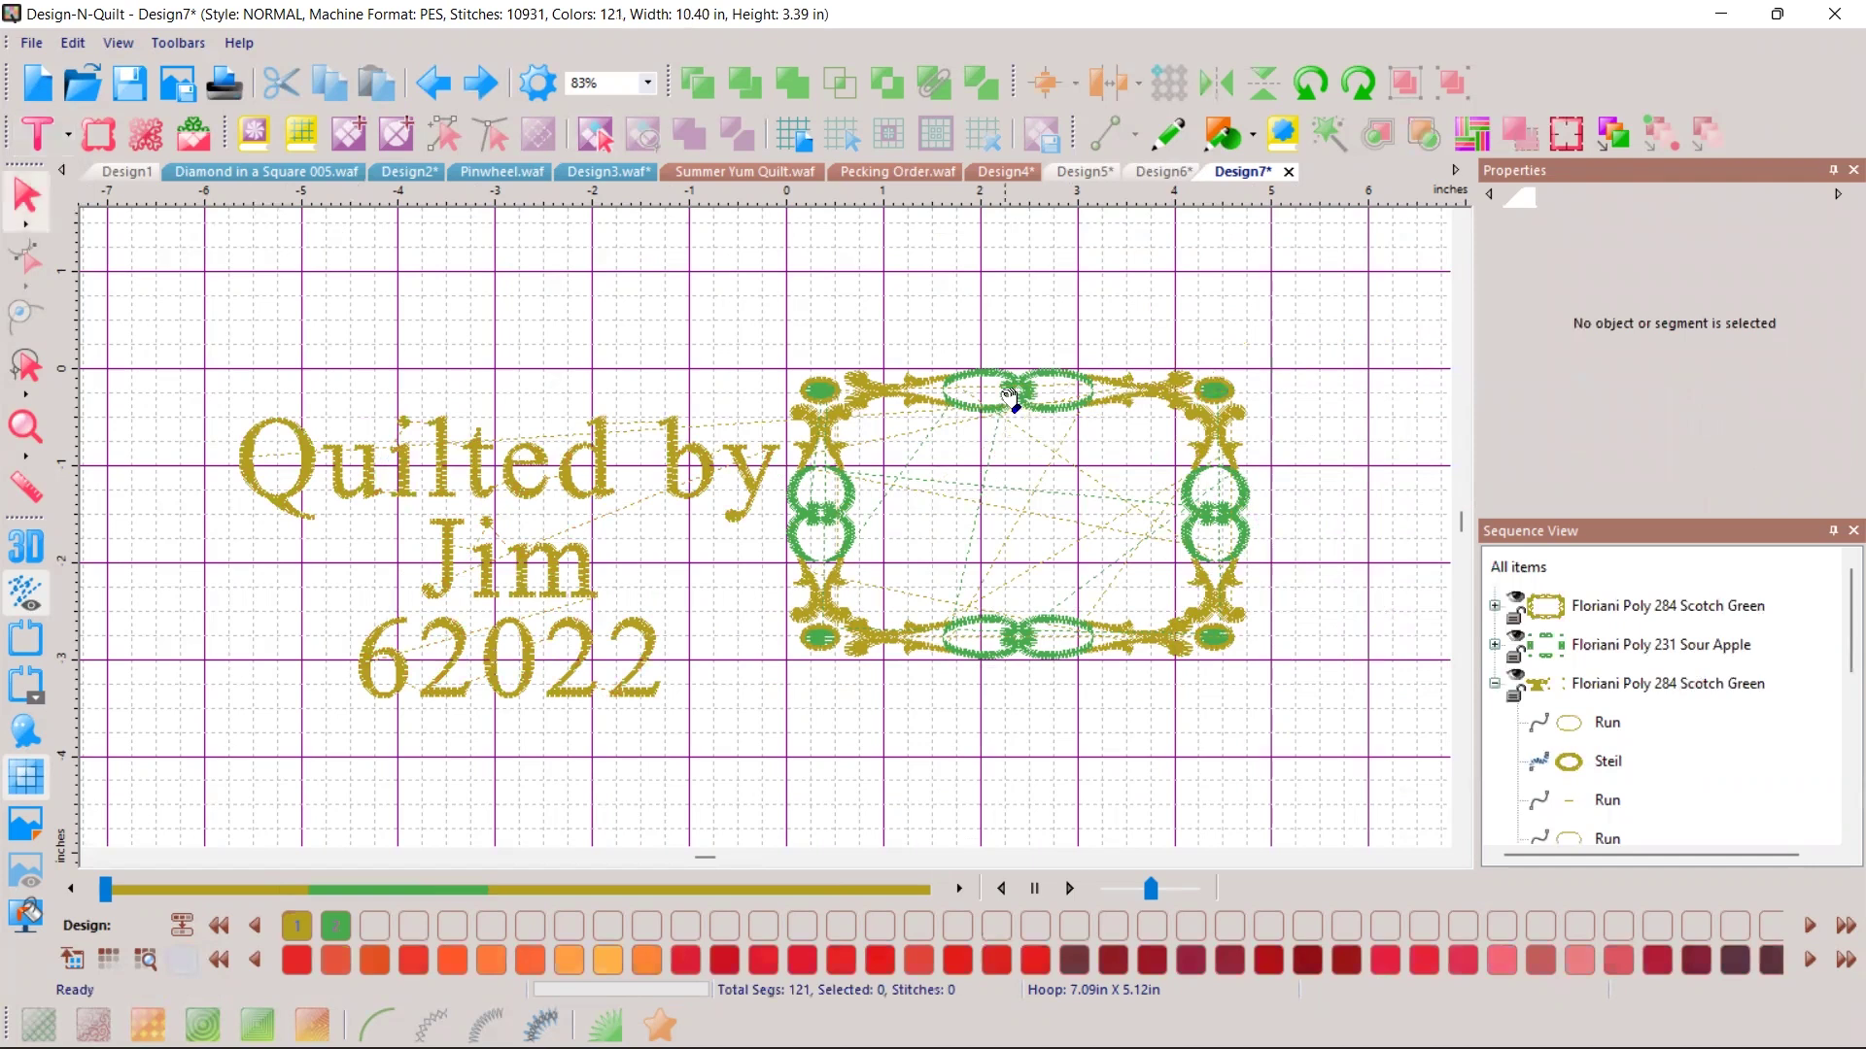
left_click(1254, 678)
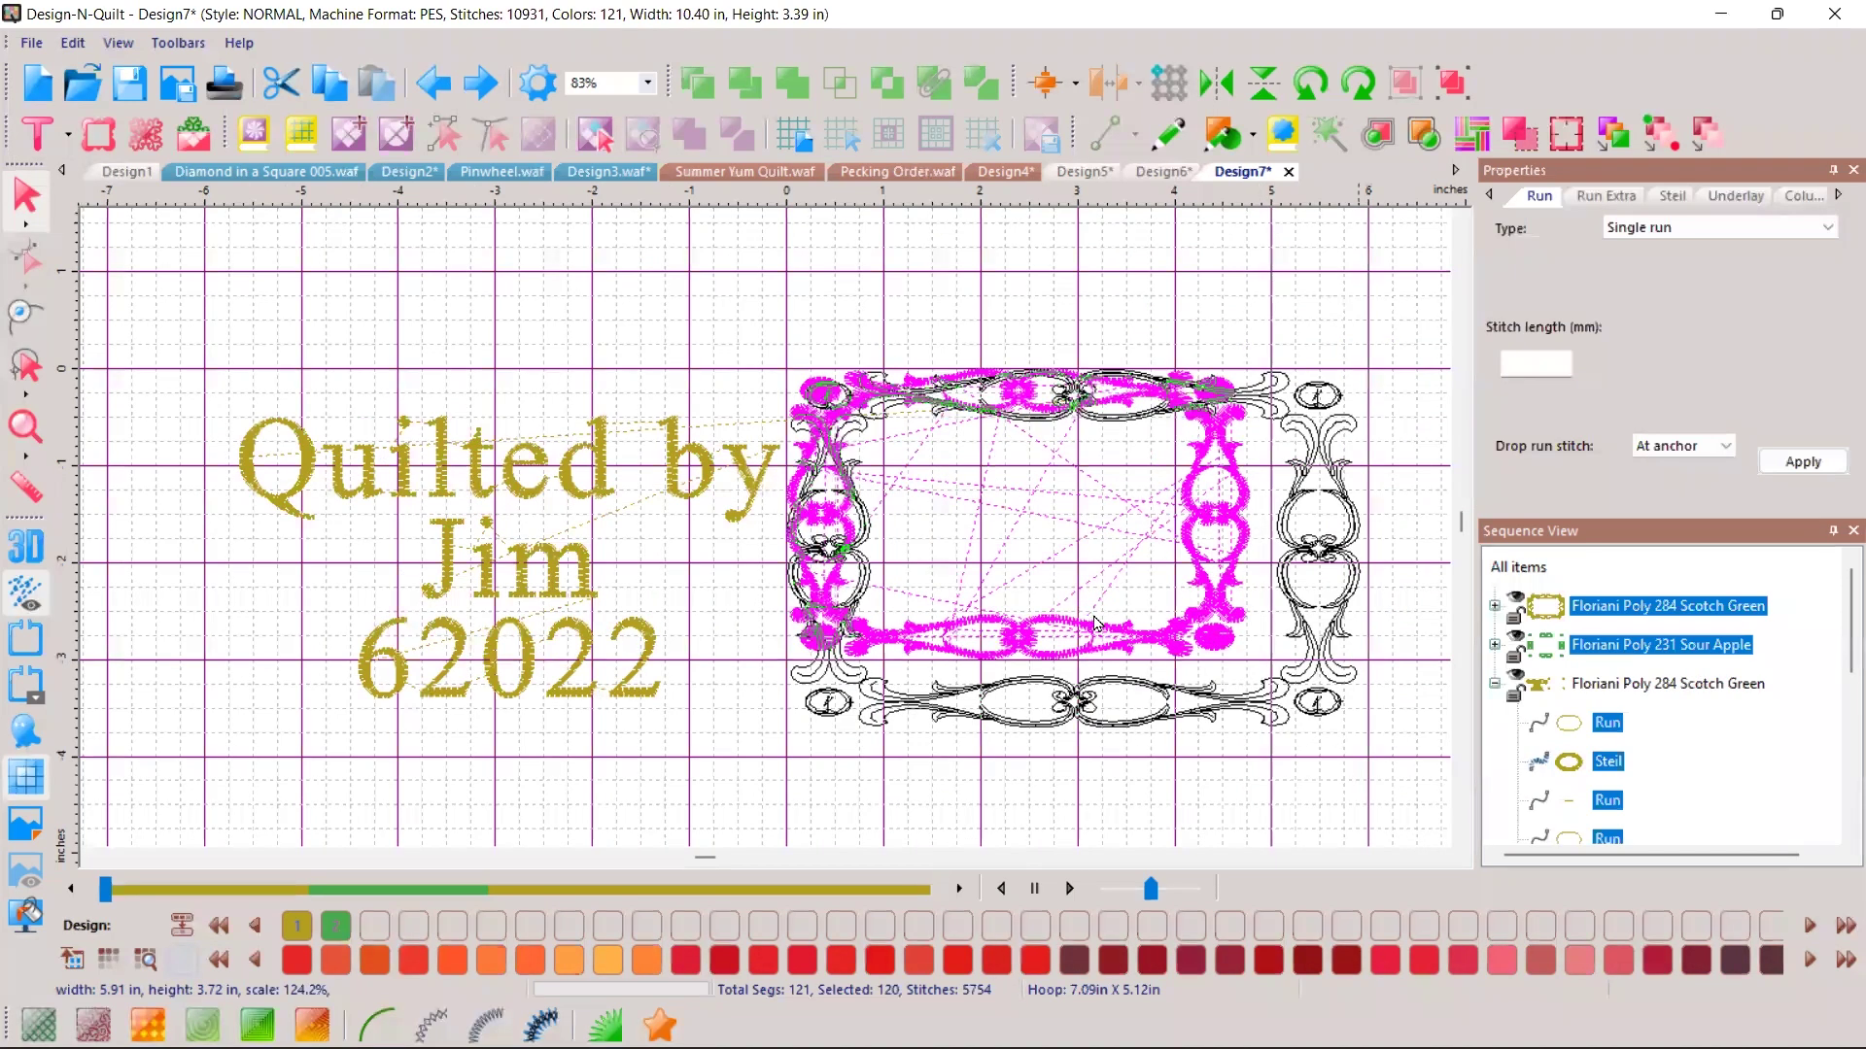
left_click_drag(1270, 345, 1268, 413)
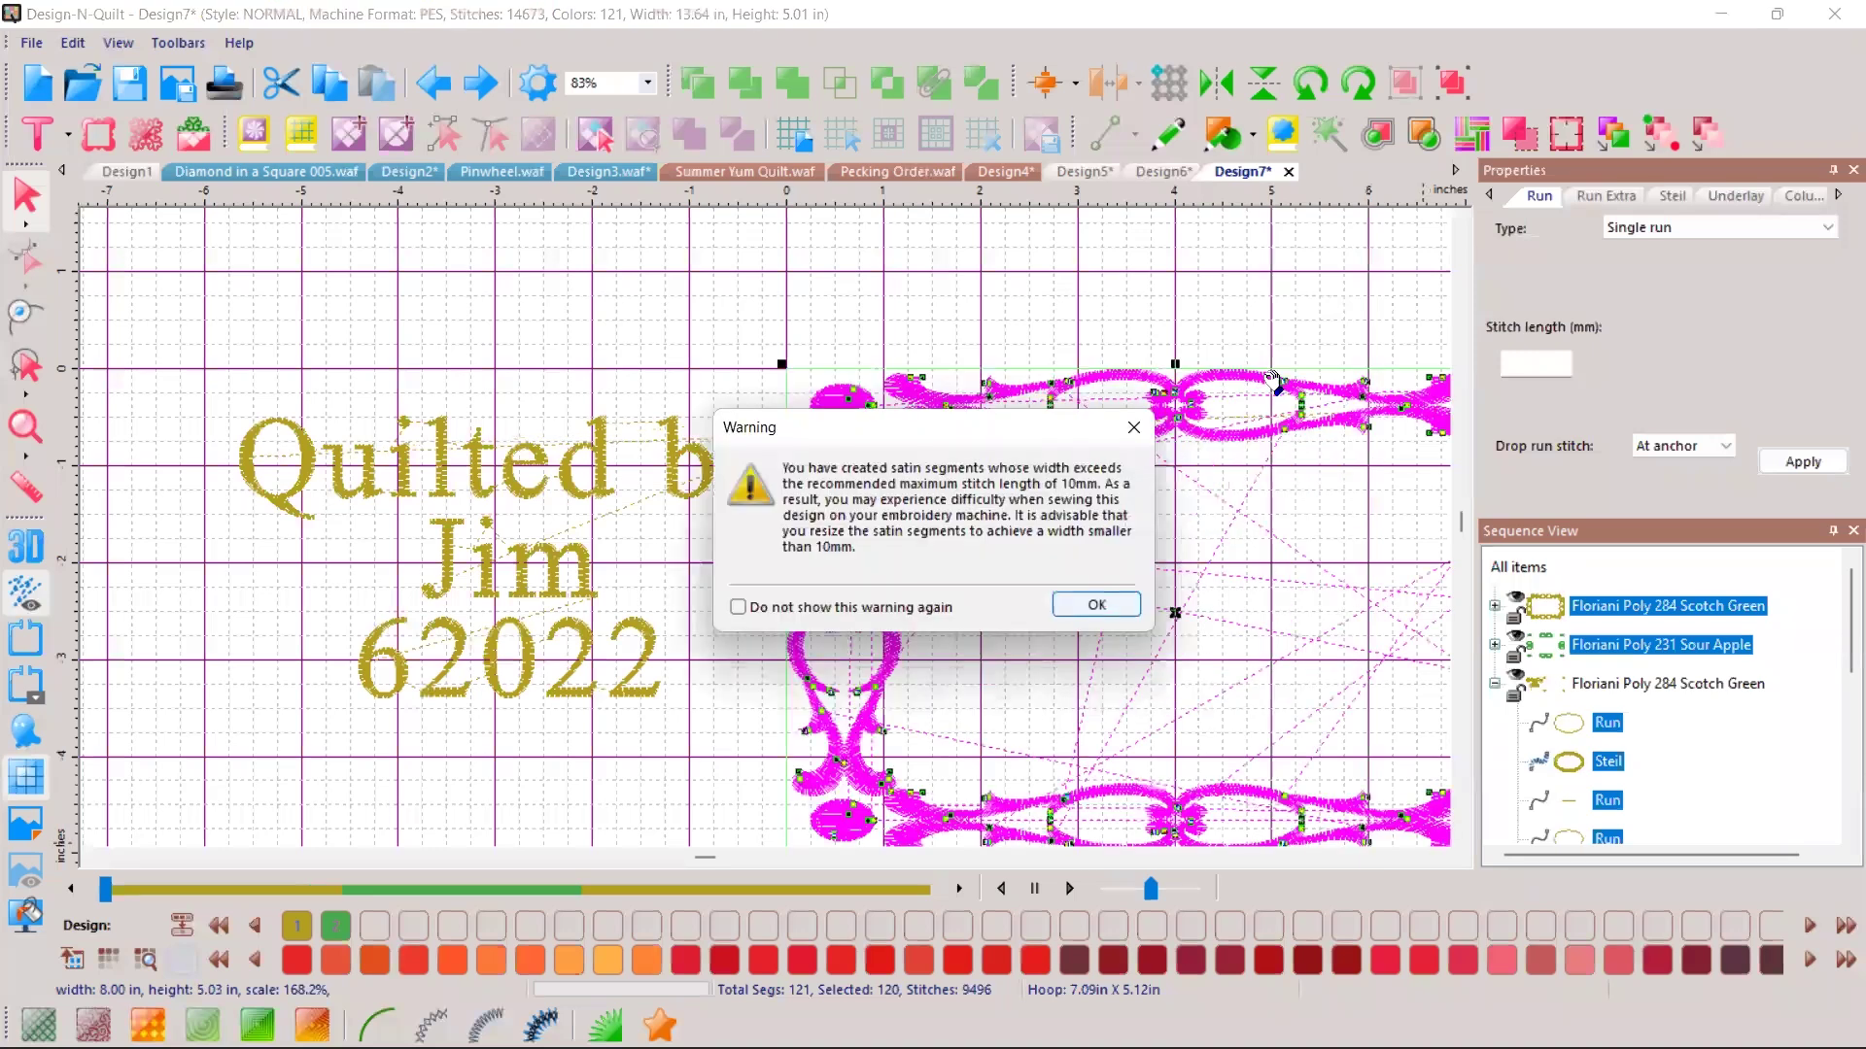
key("Return")
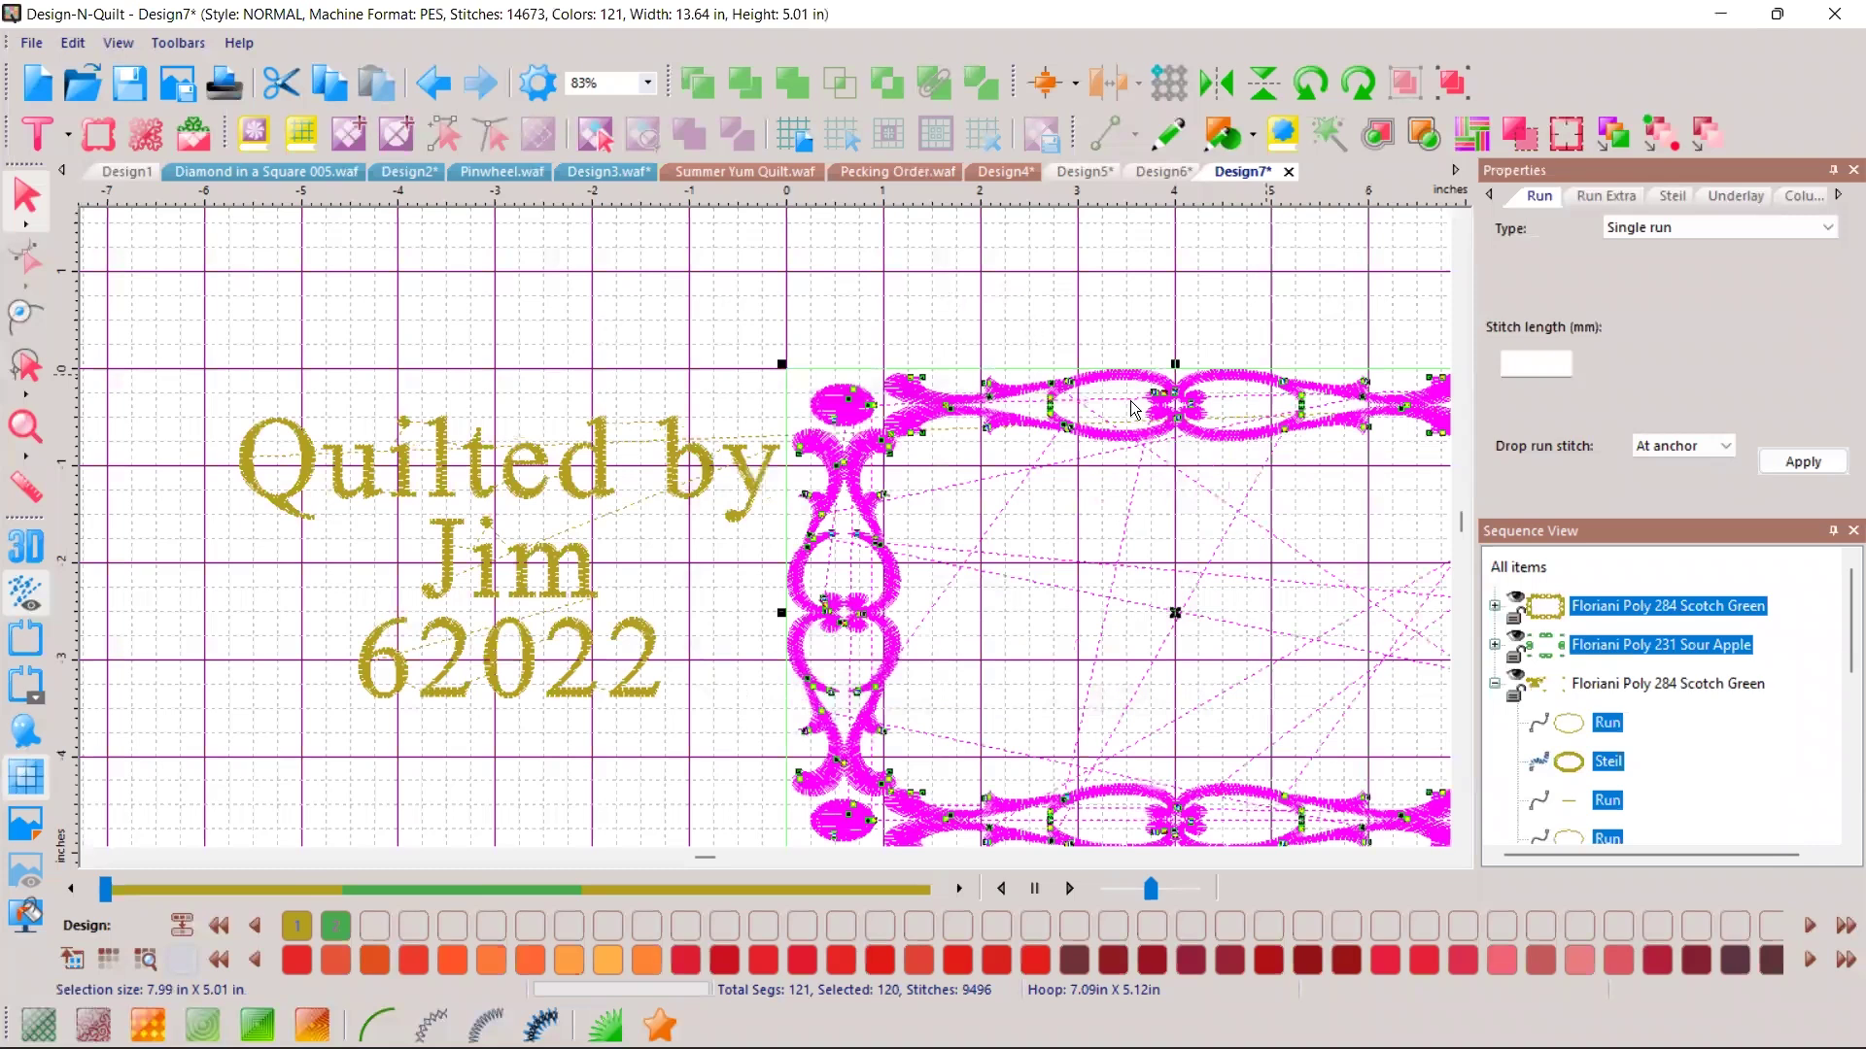
left_click_drag(1131, 409, 1131, 409)
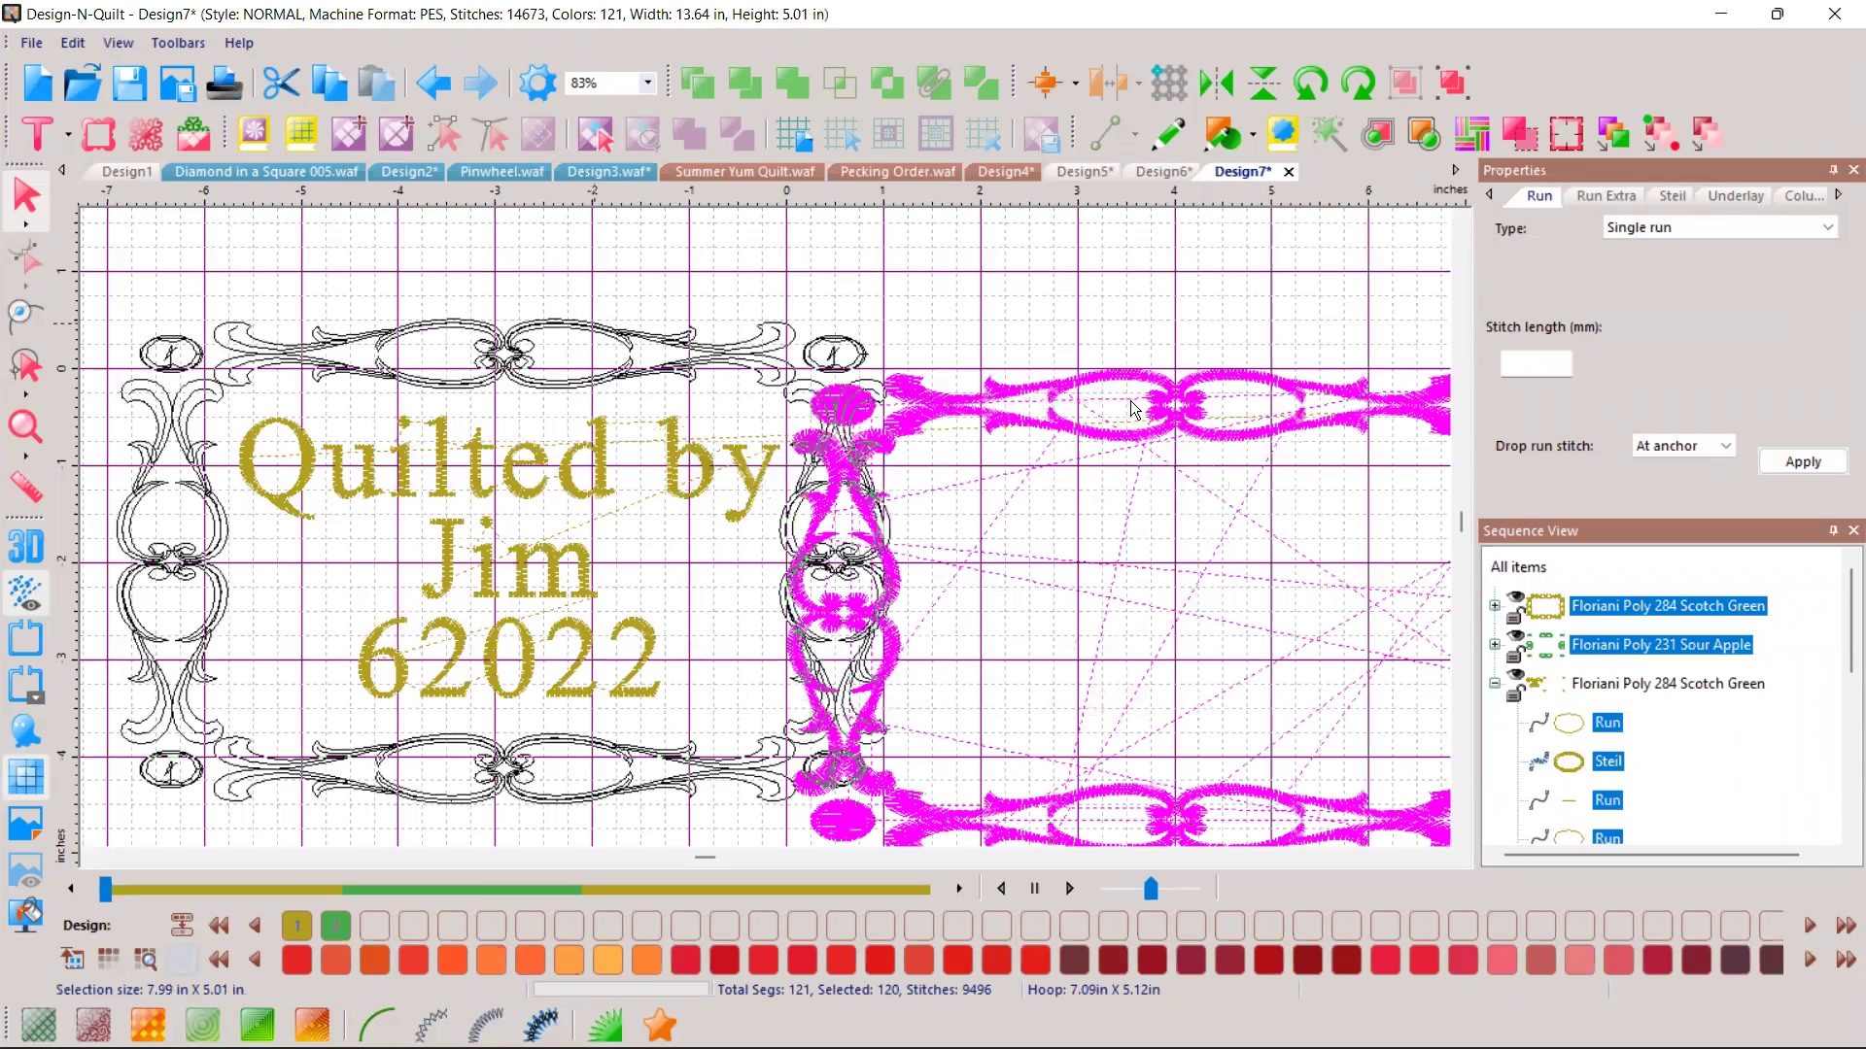